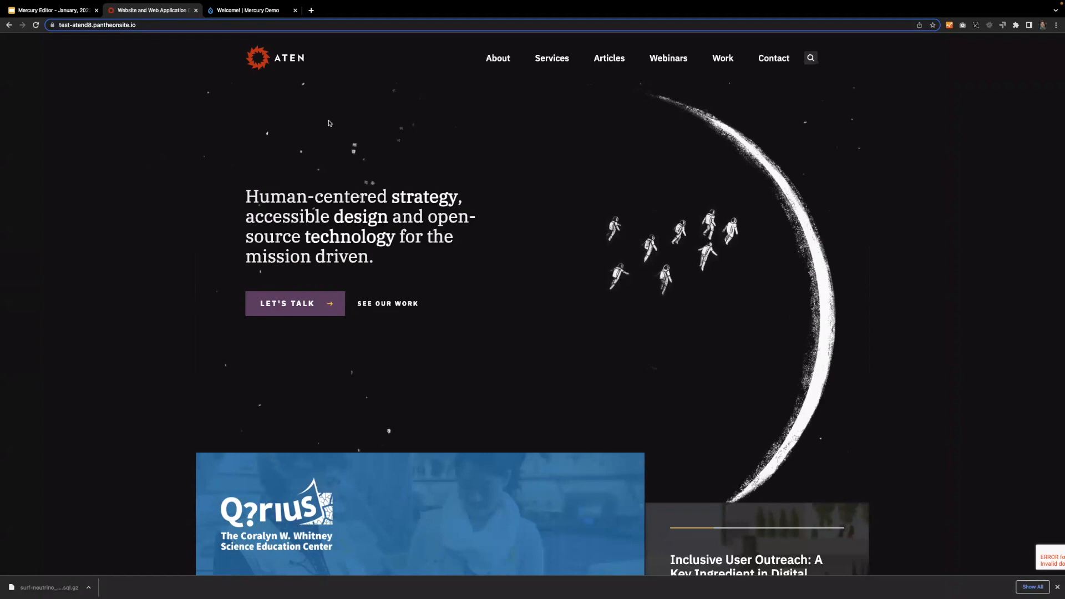
Go to the /user page of test-atend8.pantheonsite.io and log in with the prefilled account credentials.
left_click(177, 23)
left_click(194, 23)
type("/user")
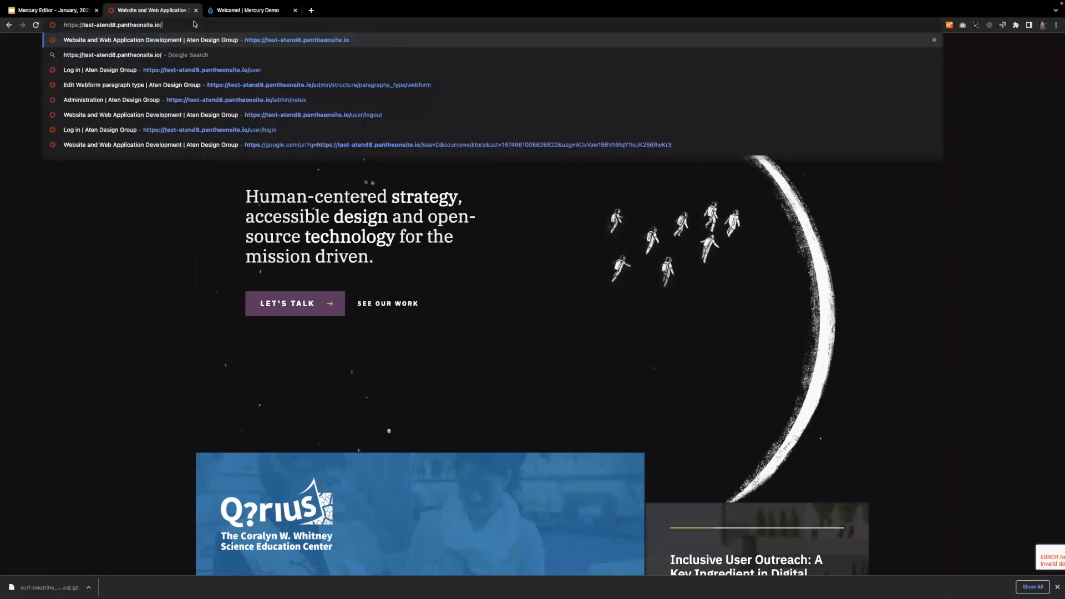
key("Return")
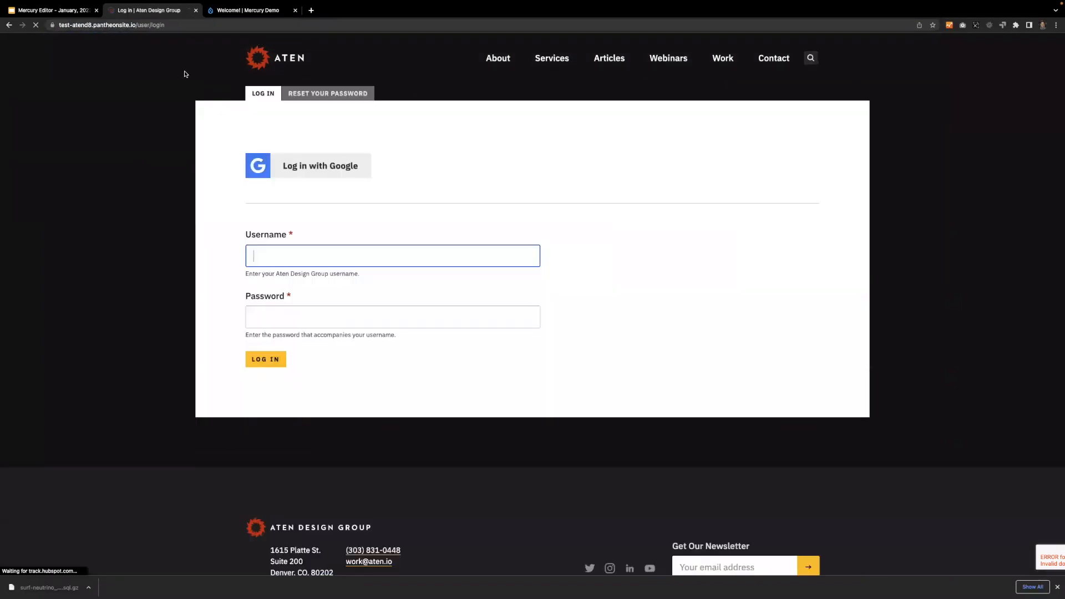
left_click(527, 254)
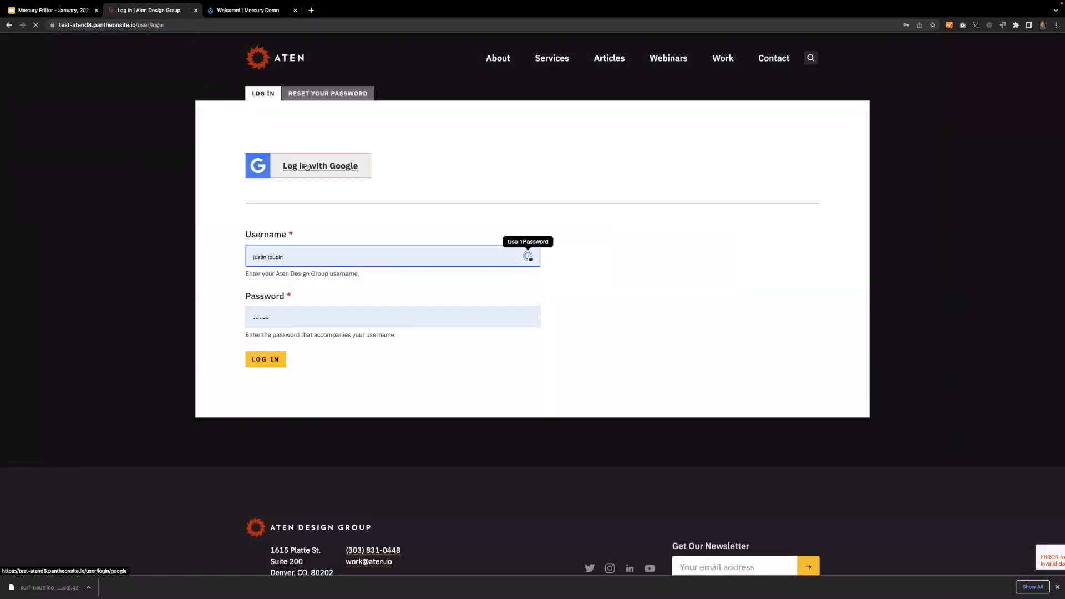
left_click(263, 360)
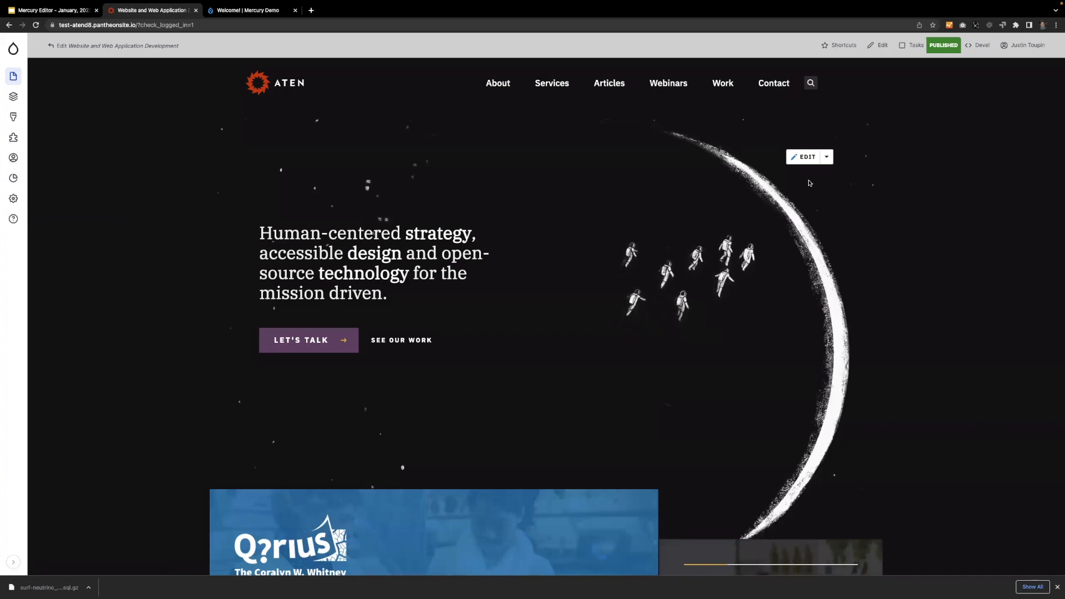
left_click(827, 158)
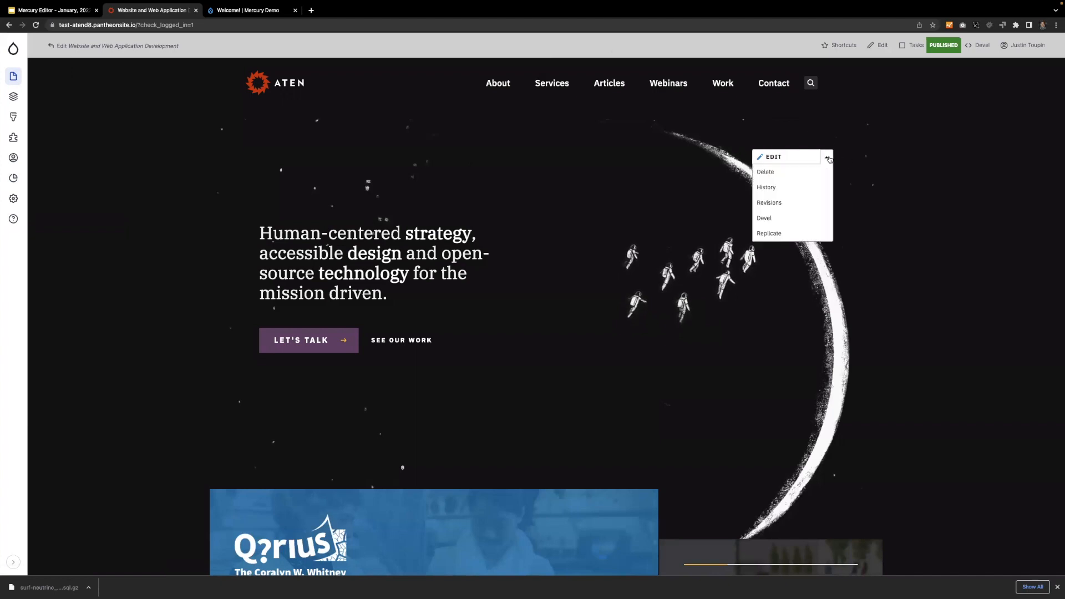
left_click(828, 158)
left_click(829, 159)
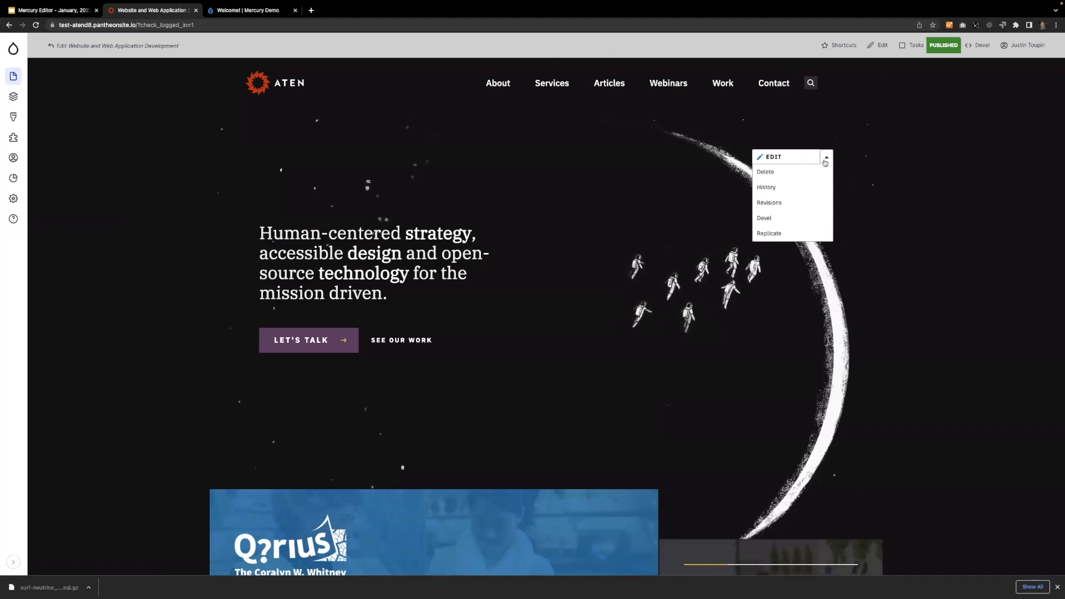
left_click(826, 161)
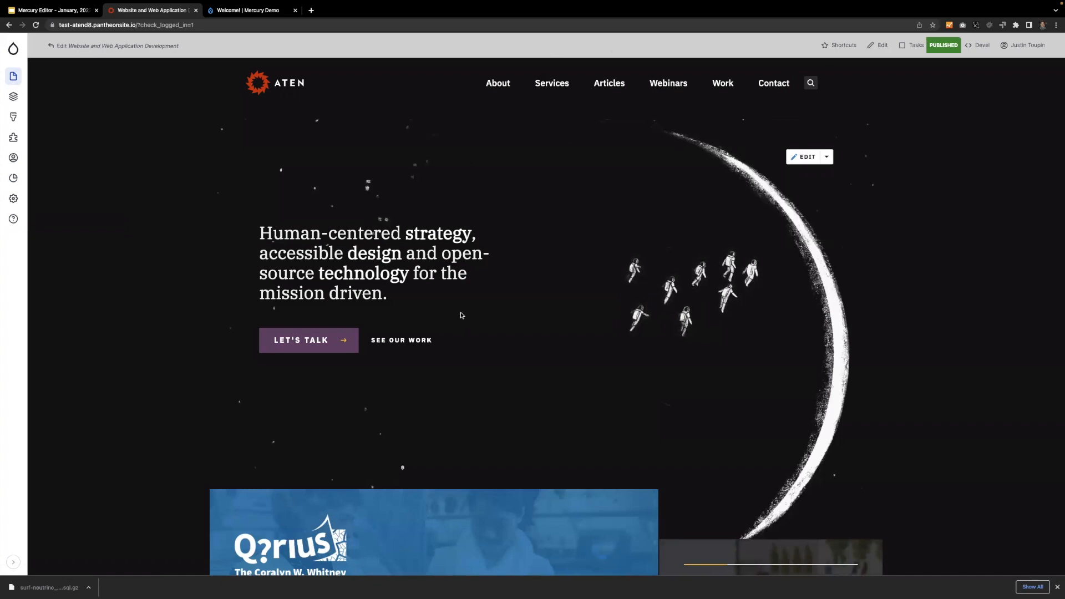
Open the homepage for in-place editing and widen its Edit Page form.
left_click(805, 157)
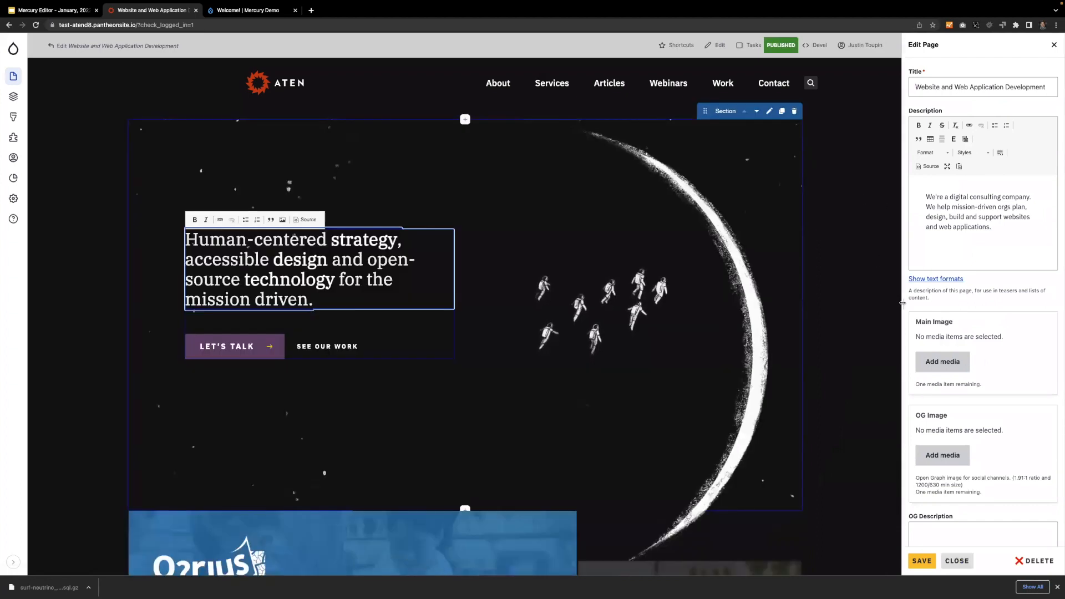
left_click_drag(902, 304, 864, 292)
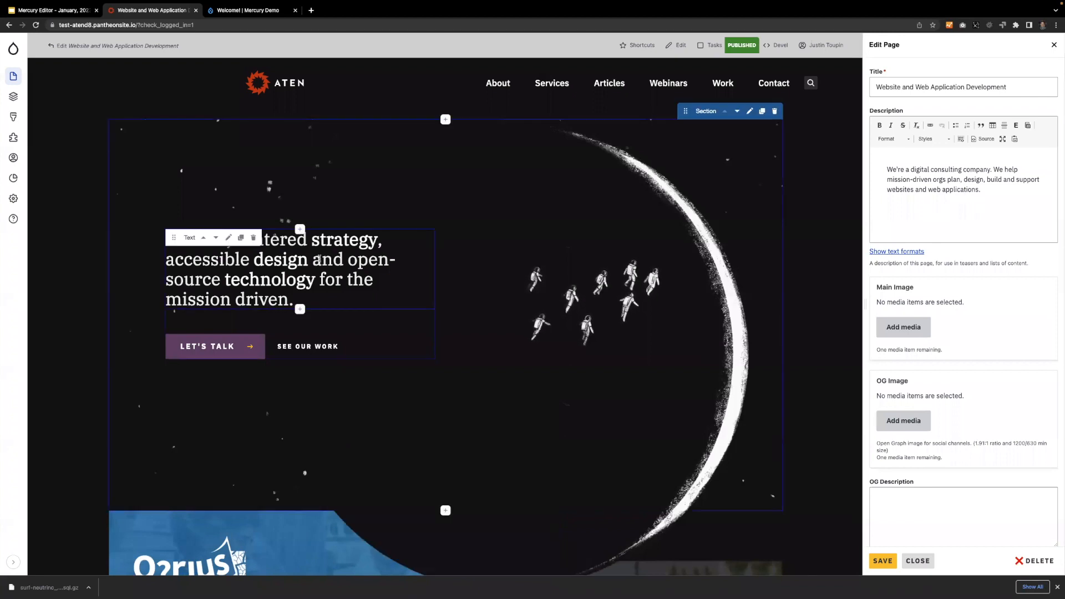
In the hero headline, insert a line break before "open-source" and replace "and" with "&".
left_click(414, 256)
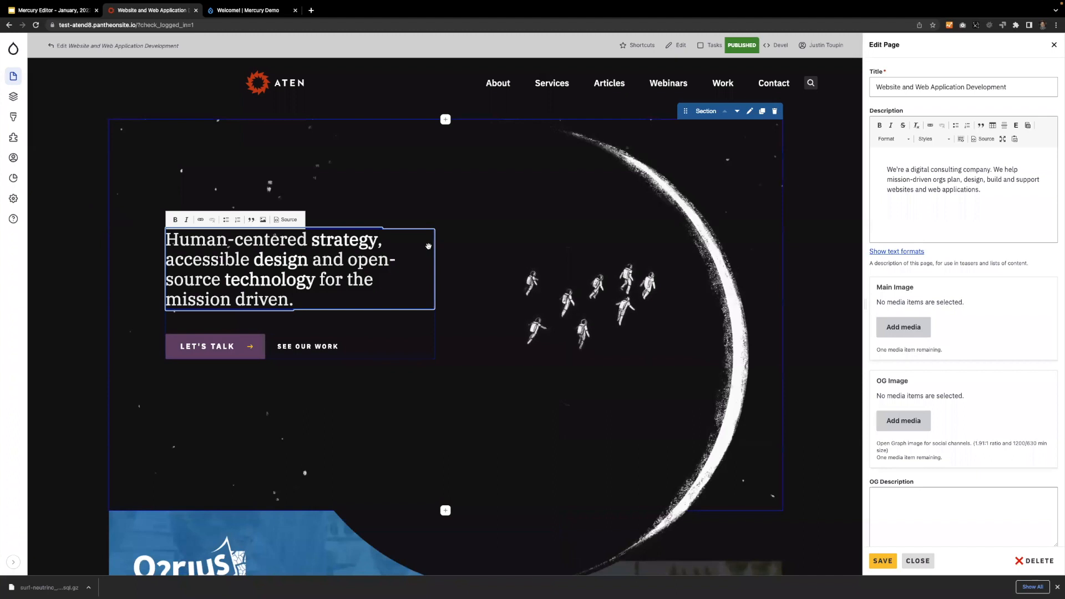
left_click(190, 252)
left_click(289, 259)
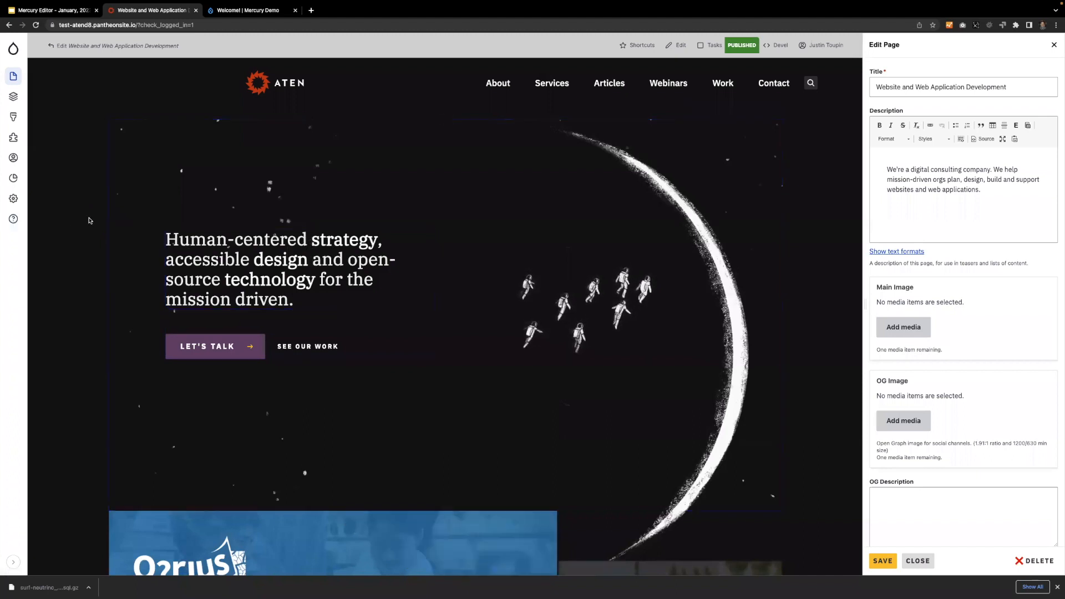
left_click(339, 244)
double_click(345, 240)
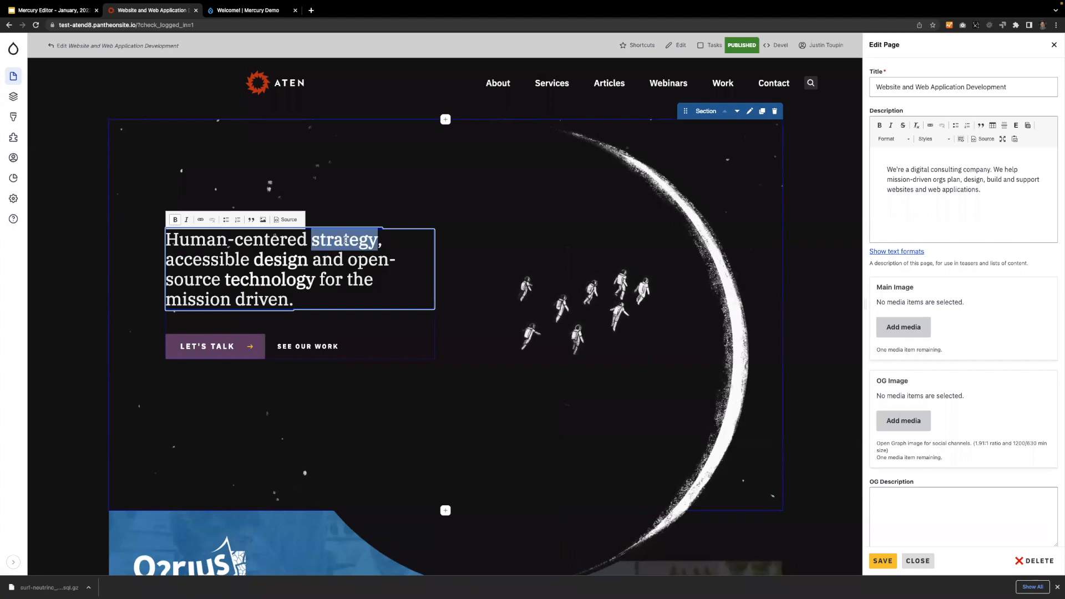
left_click(348, 259)
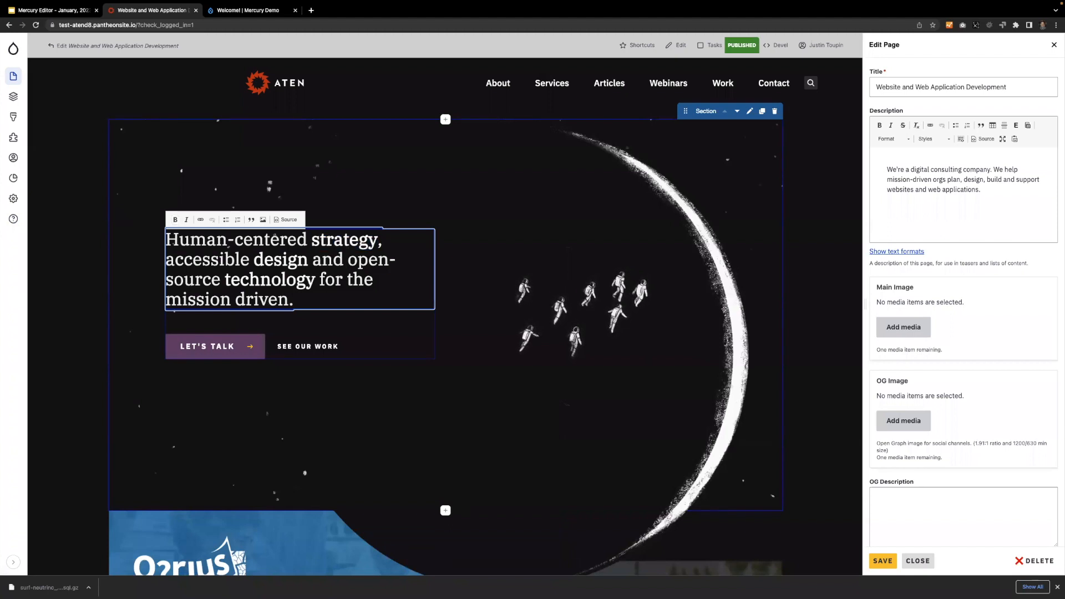
key("shift+Return")
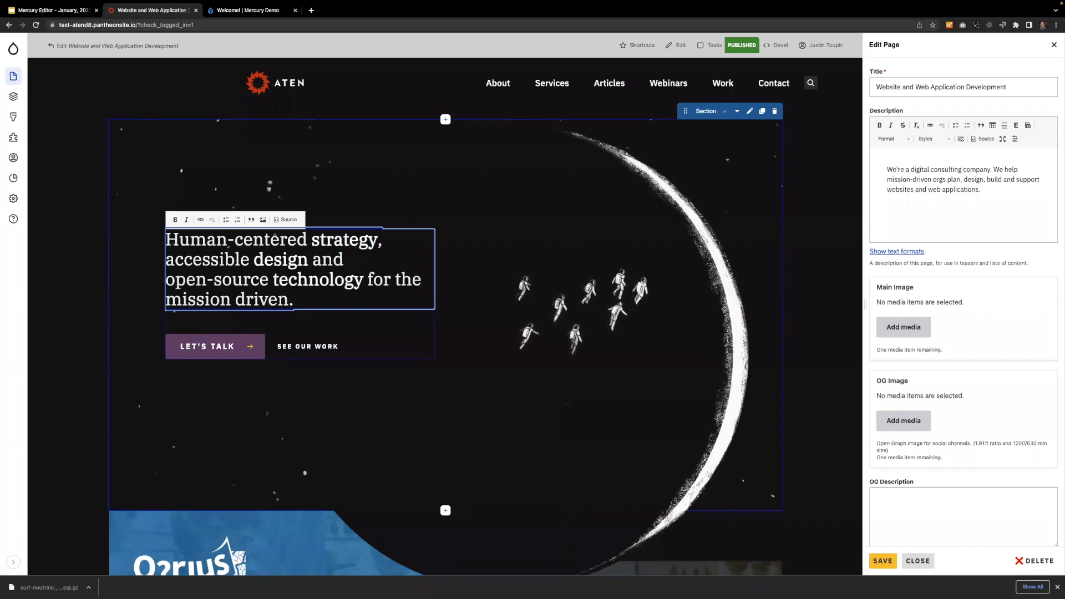
double_click(316, 257)
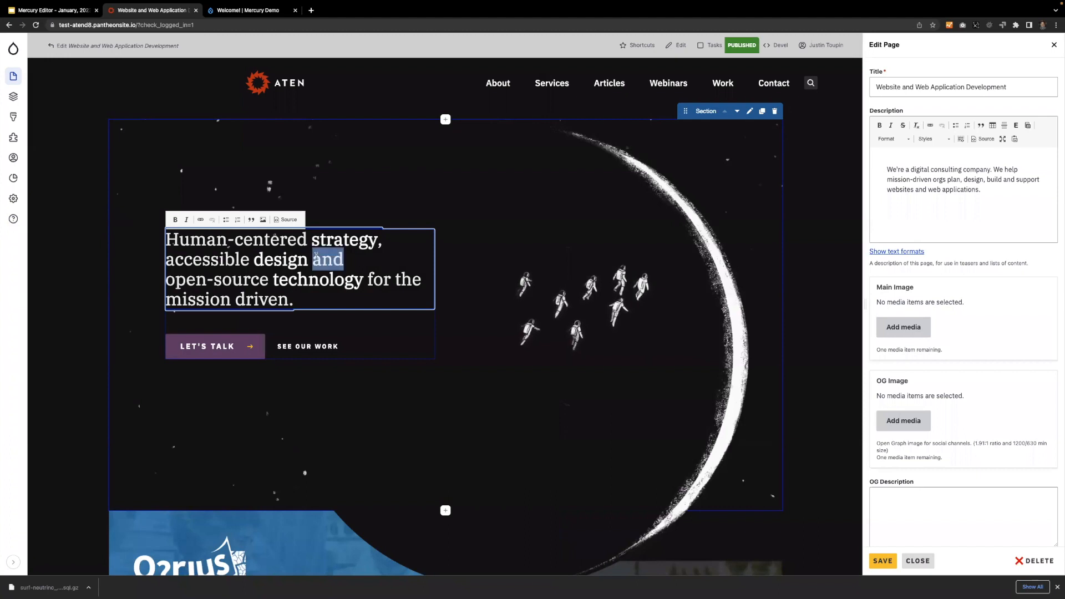
type("&")
Italicize "accessible design" and "strategy" in the hero headline.
key("super+shift+Left")
key("super+i")
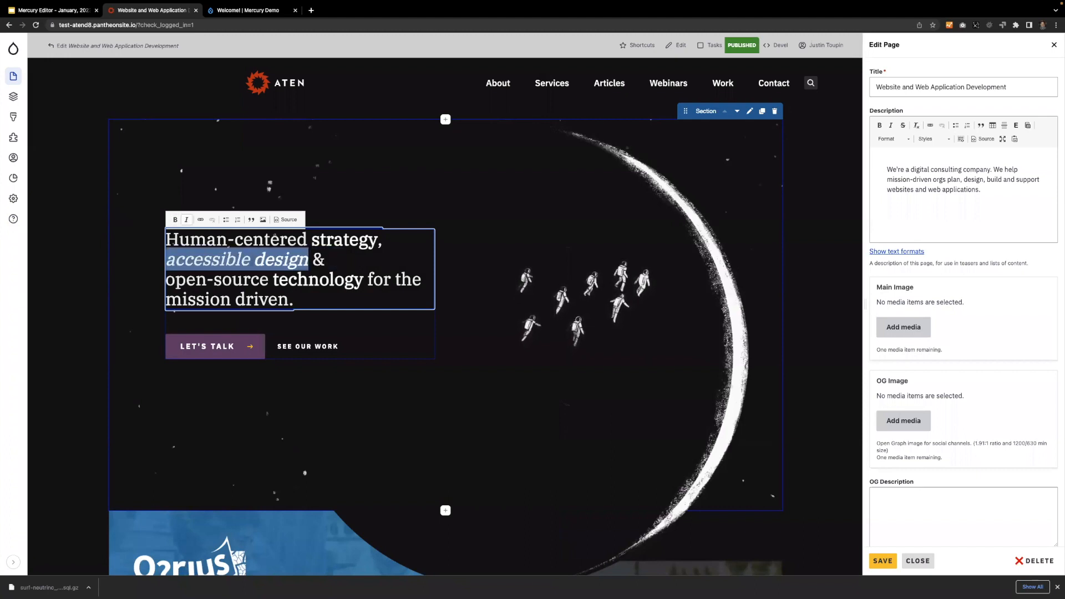
key("Right")
key("shift+Left")
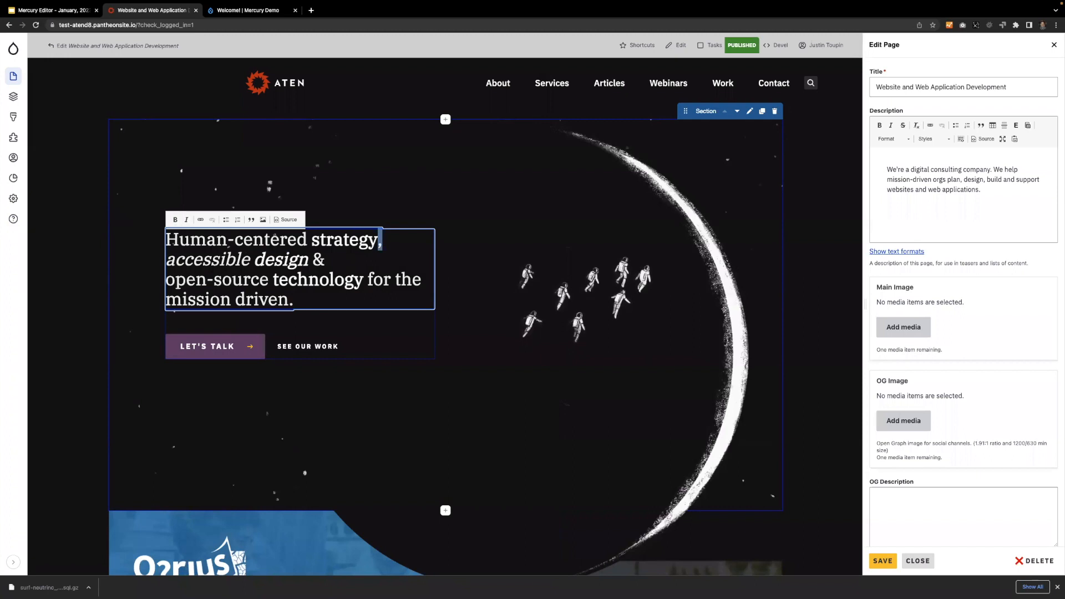
key("Left")
key("alt+shift+Left")
key("super+i")
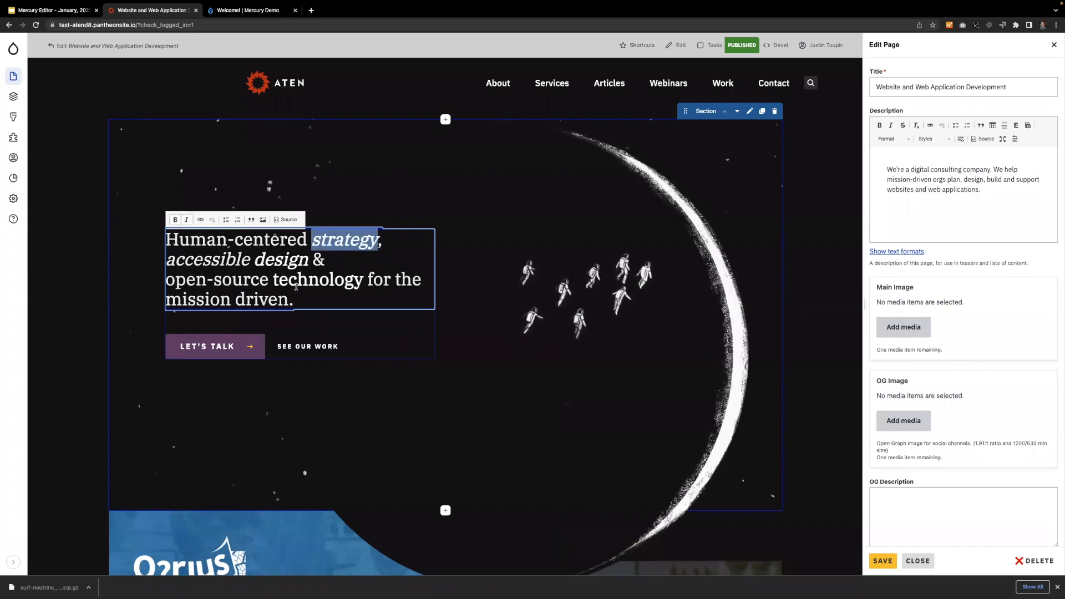
Italicize "technology" and "mission driven" in the hero headline.
double_click(331, 275)
key("super+i")
left_click(279, 299)
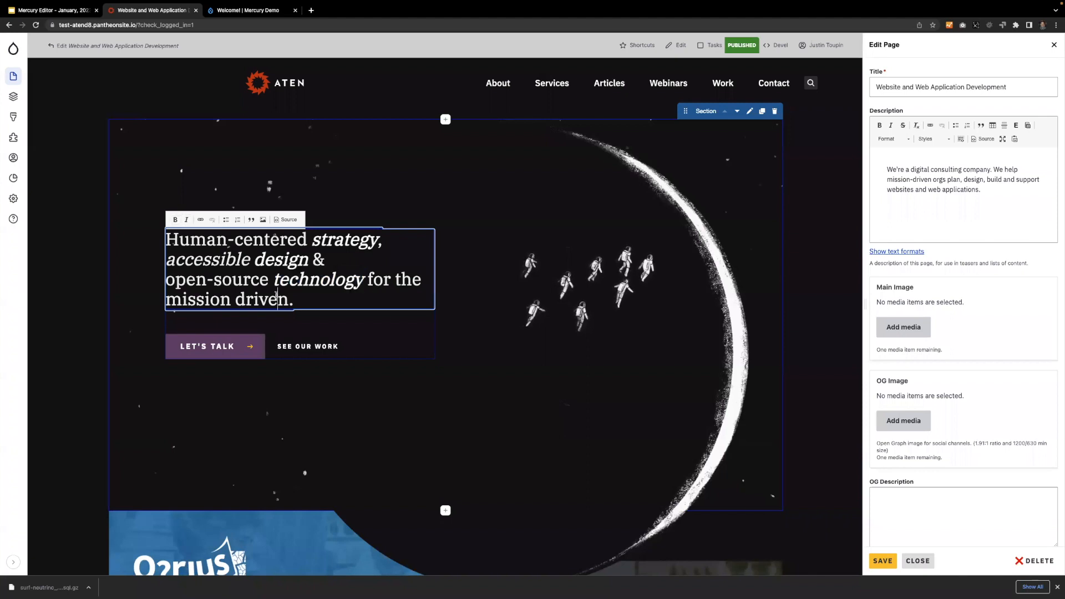
left_click(296, 298)
key("Left")
key("shift+super+Left")
key("super+i")
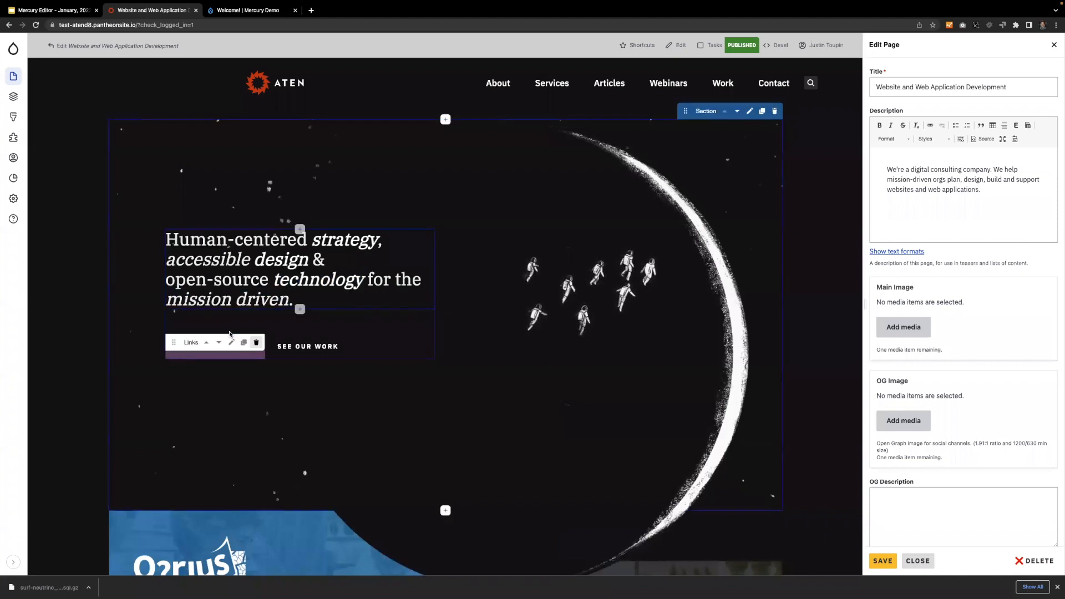
Save the homepage changes and close the page editor.
left_click(916, 539)
left_click(885, 563)
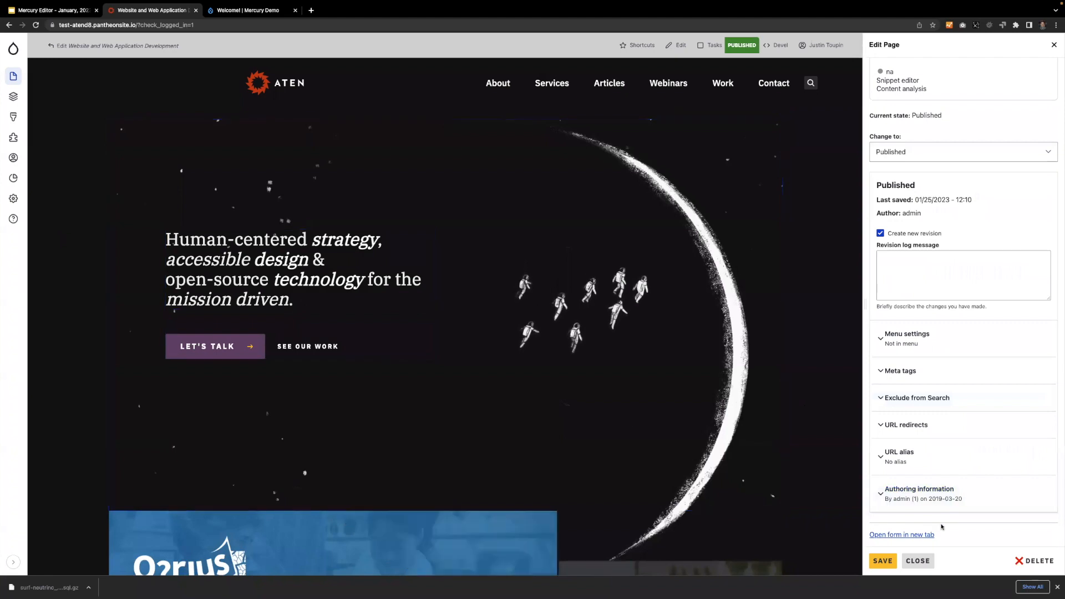
left_click(918, 561)
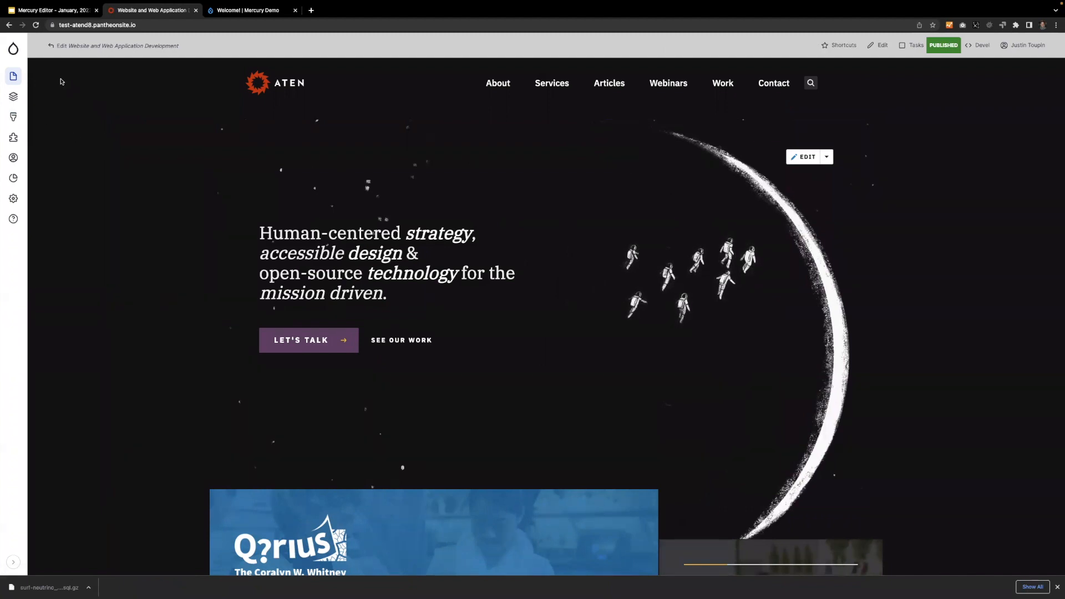
Create a new Case Study from the site's content administration and widen its form.
left_click(12, 74)
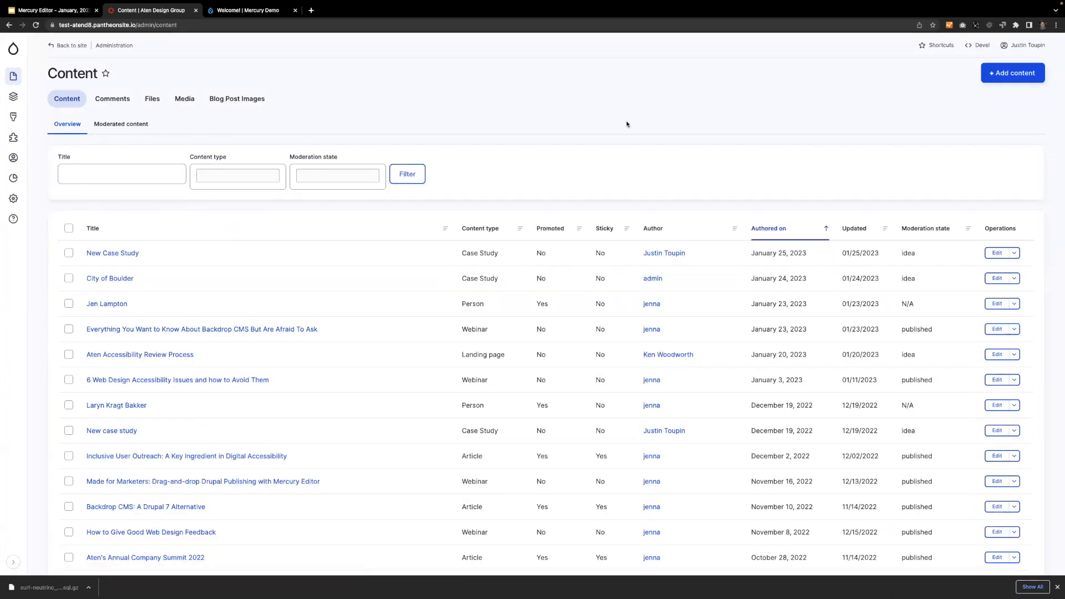
left_click(1009, 78)
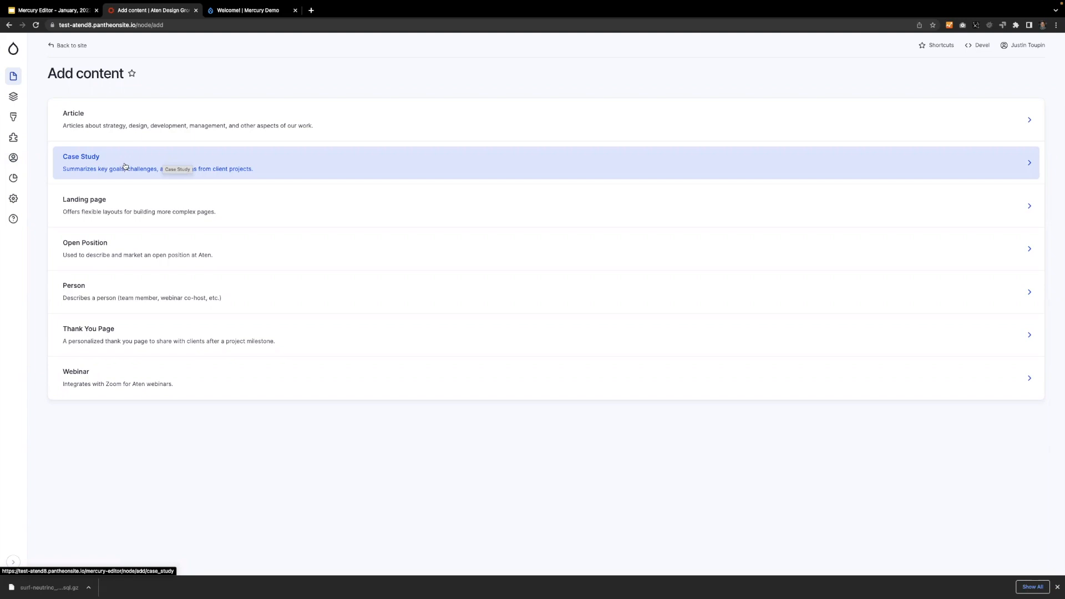
left_click(105, 166)
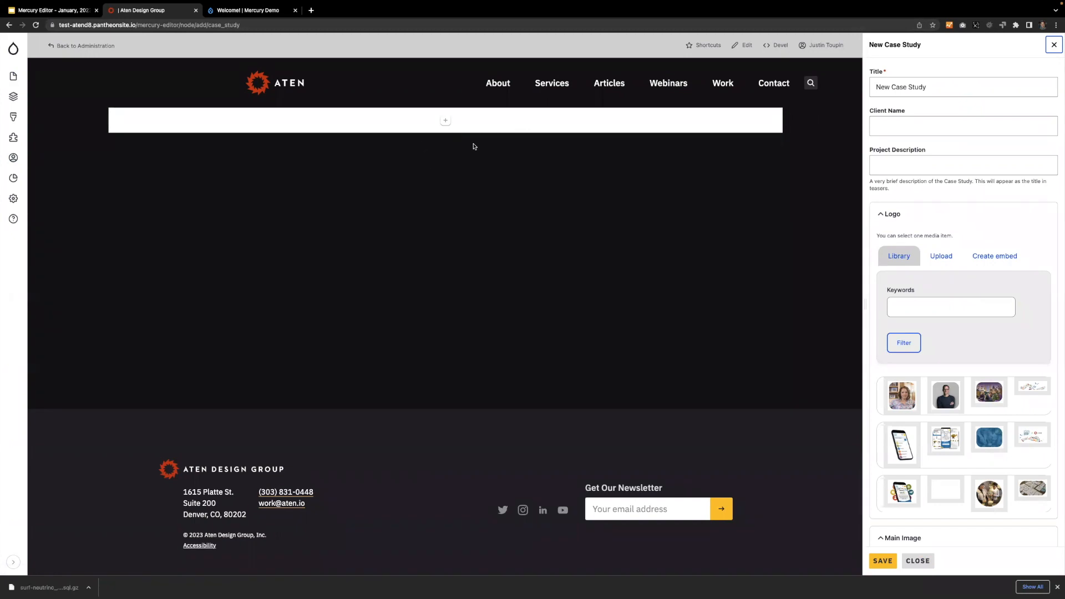
left_click_drag(866, 301, 833, 298)
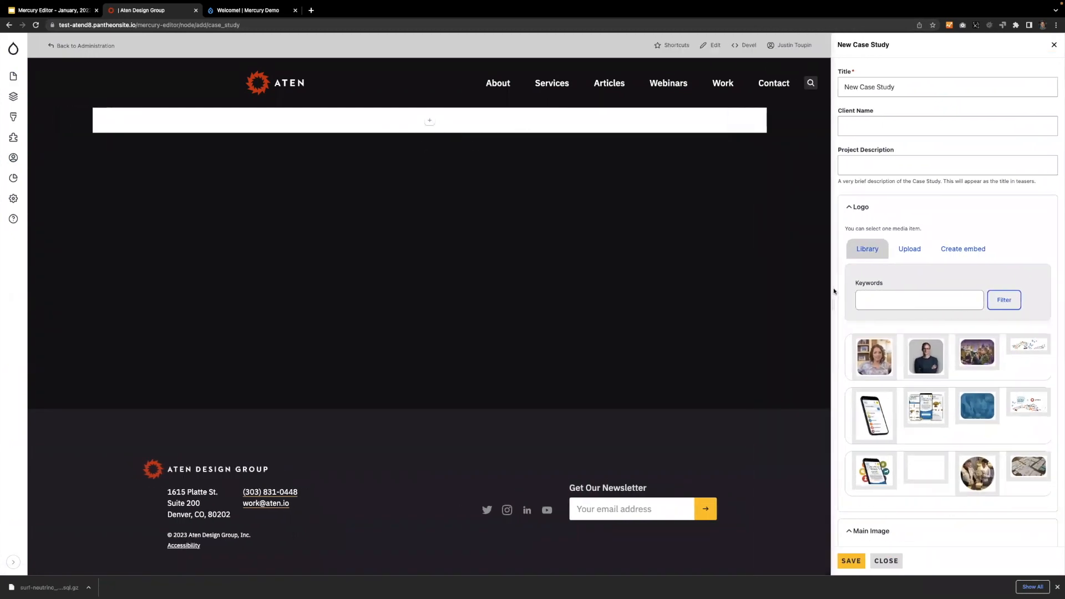
Set the case study's title to "City of Boulder".
triple_click(903, 87)
type("Cit")
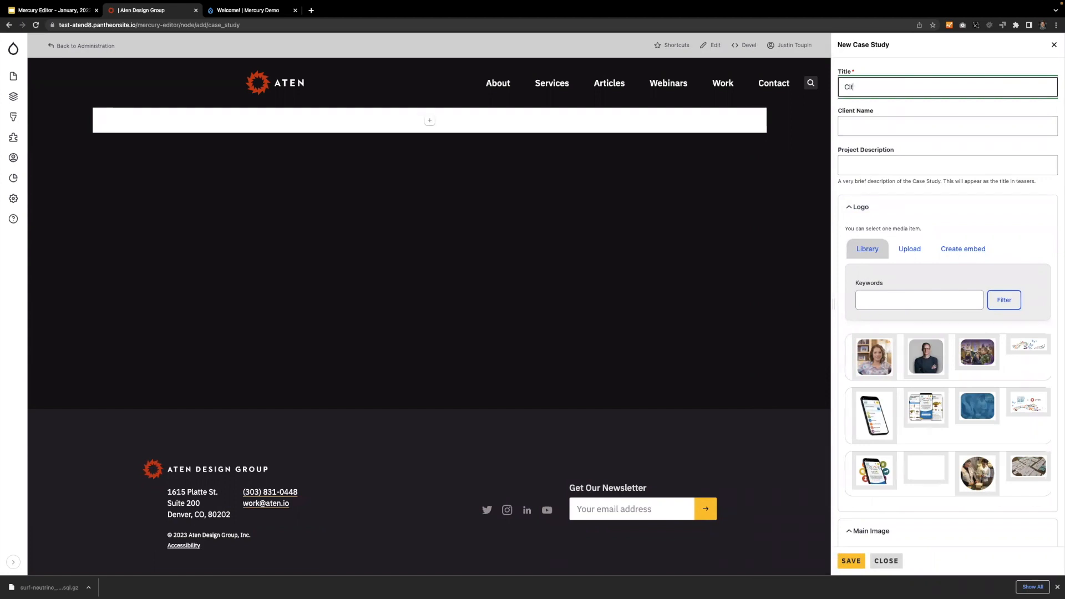
type("y of Boulder")
left_click(762, 234)
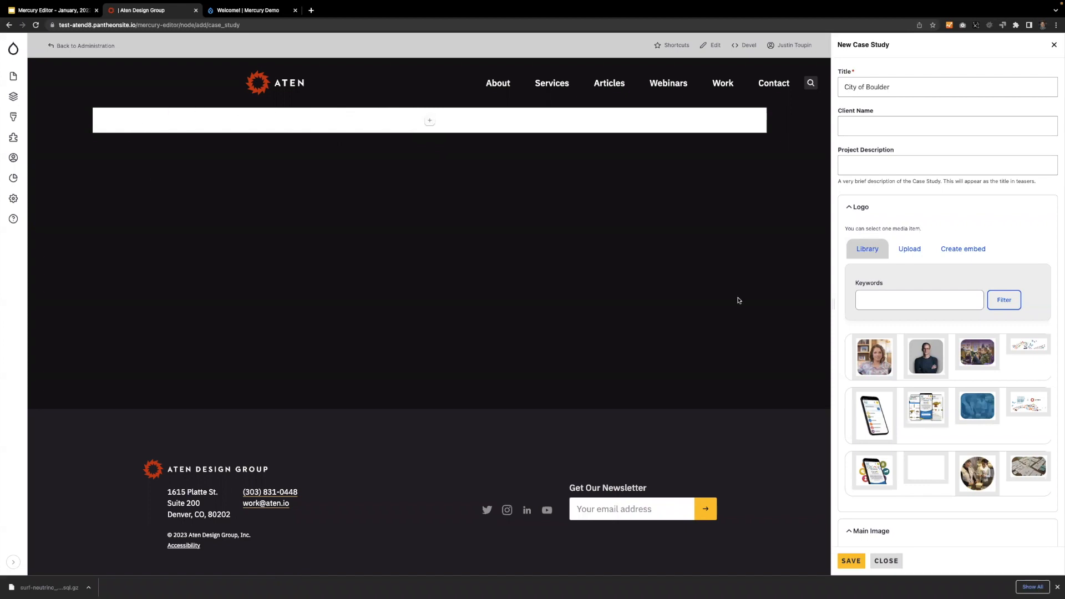
Add a Section with the One Column layout to the empty case study page.
left_click(430, 121)
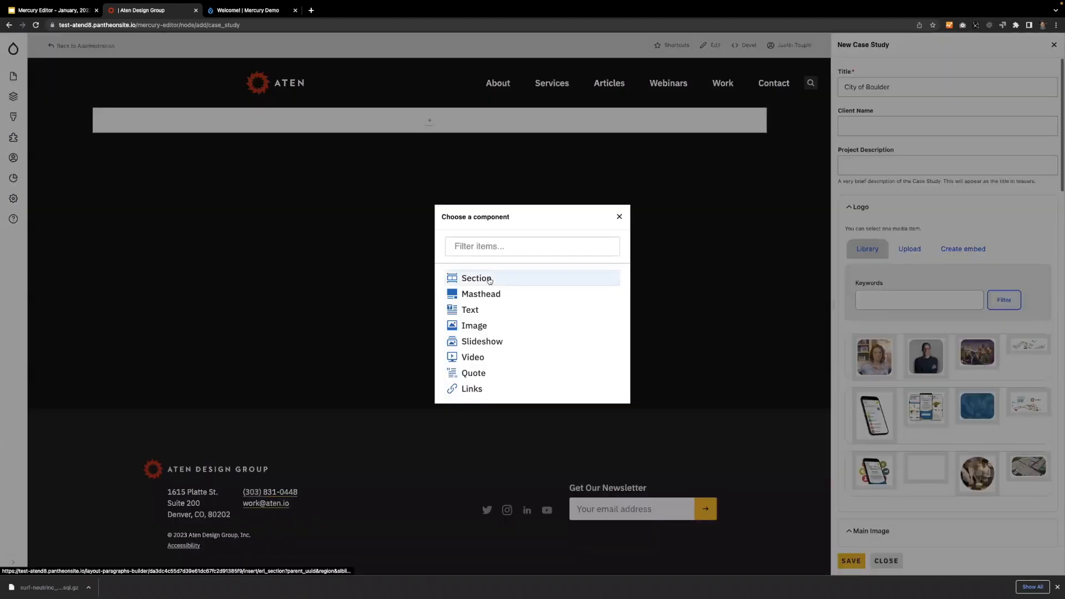
left_click(490, 280)
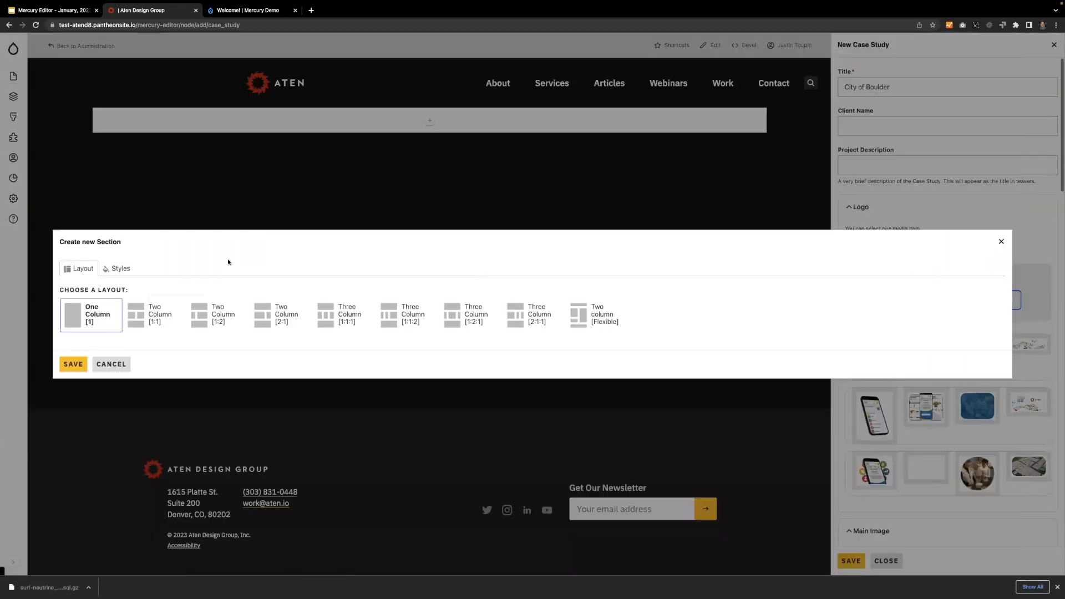
left_click(73, 364)
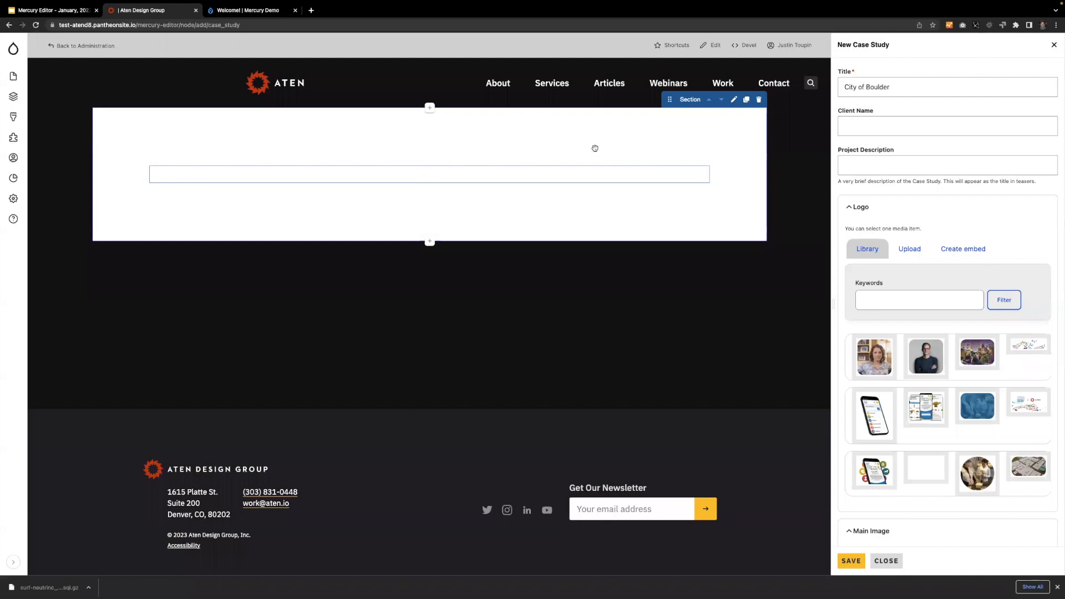
Start a Masthead component inside the section with the title "City of Boulder" and the subhead "An Iconic Destination".
left_click(429, 176)
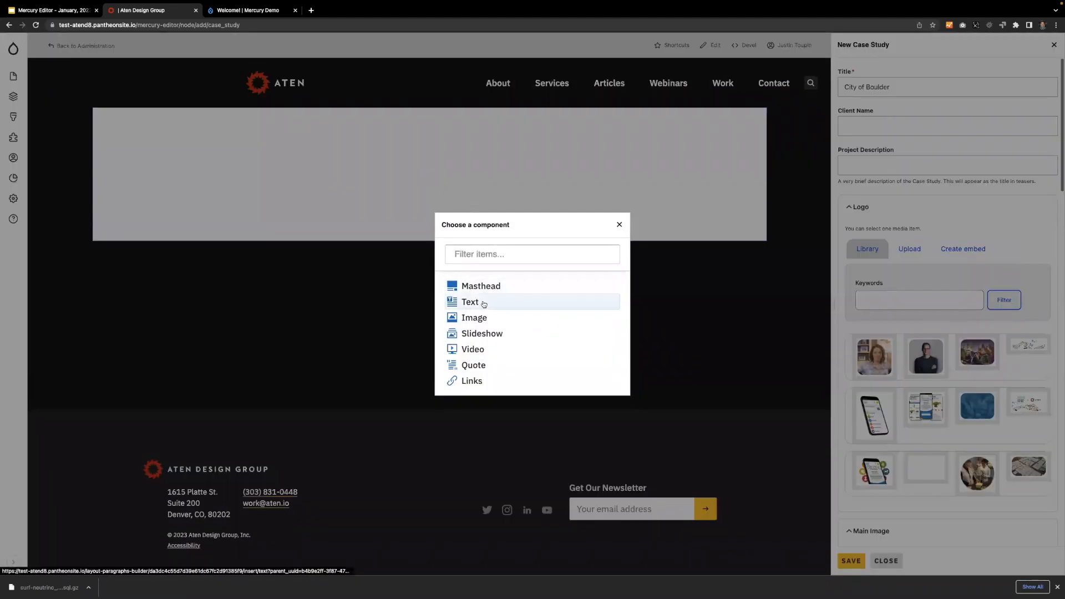
left_click(469, 286)
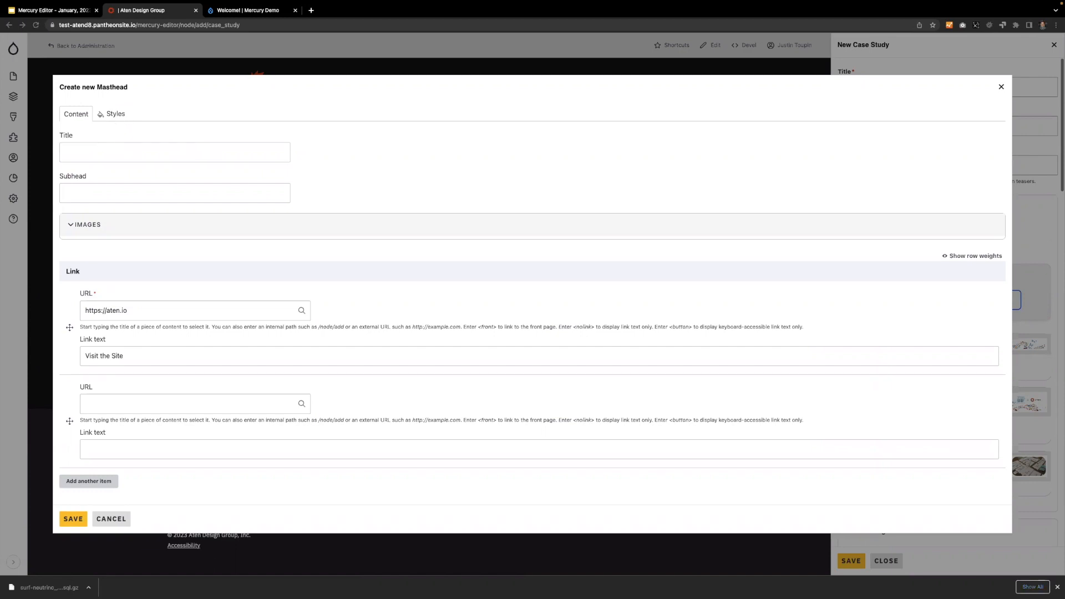
left_click(103, 150)
type("City of Boulder")
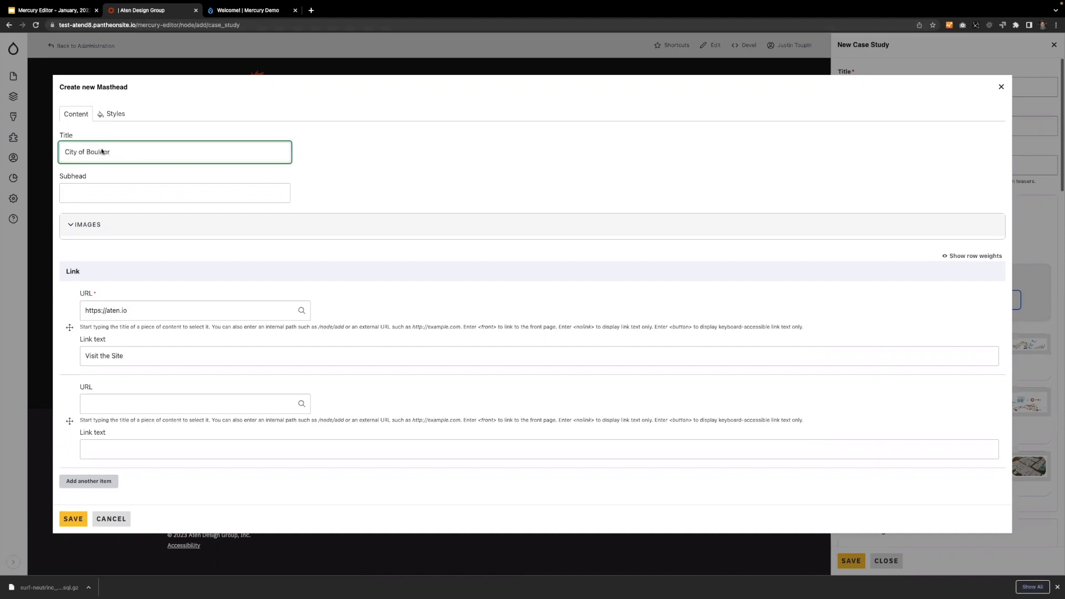
left_click(93, 197)
type("An Iconic Destination")
Filter the masthead's image library by "boulder" and place the Boulder homepage and Chautauqua Park screenshots.
left_click(87, 226)
left_click(146, 310)
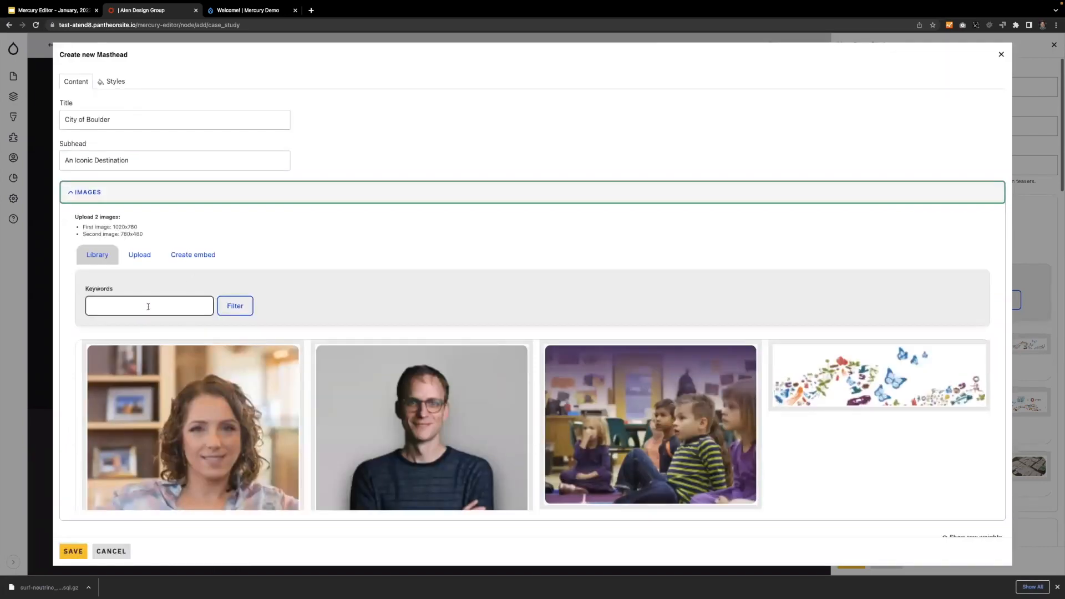
type("boulder")
key("Return")
left_click(458, 383)
scroll(459, 387, "down", 3)
scroll(458, 387, "down", 5)
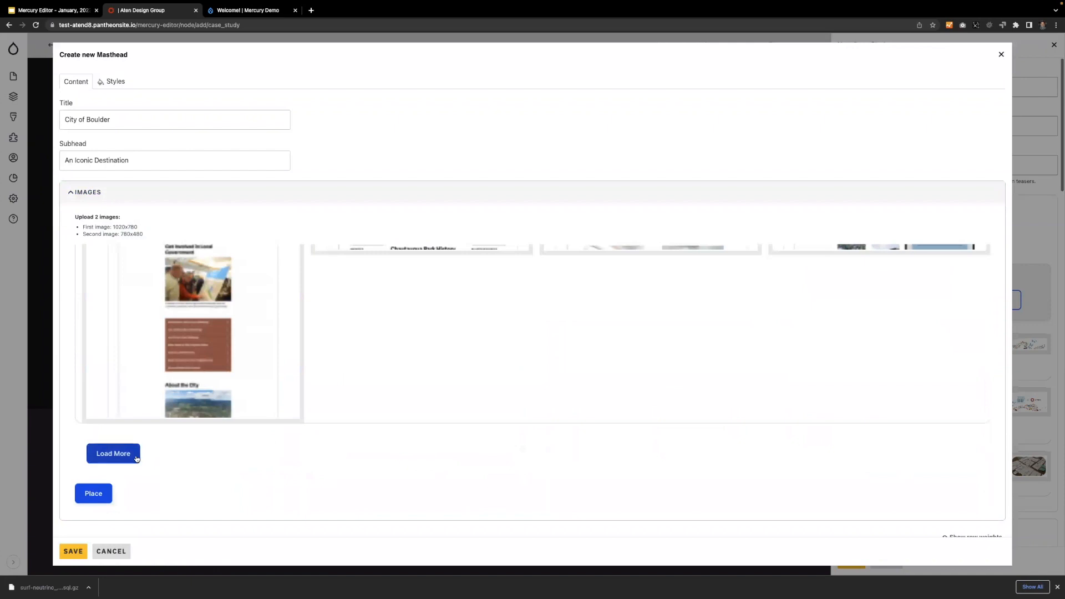
left_click(113, 452)
scroll(479, 334, "down", 3)
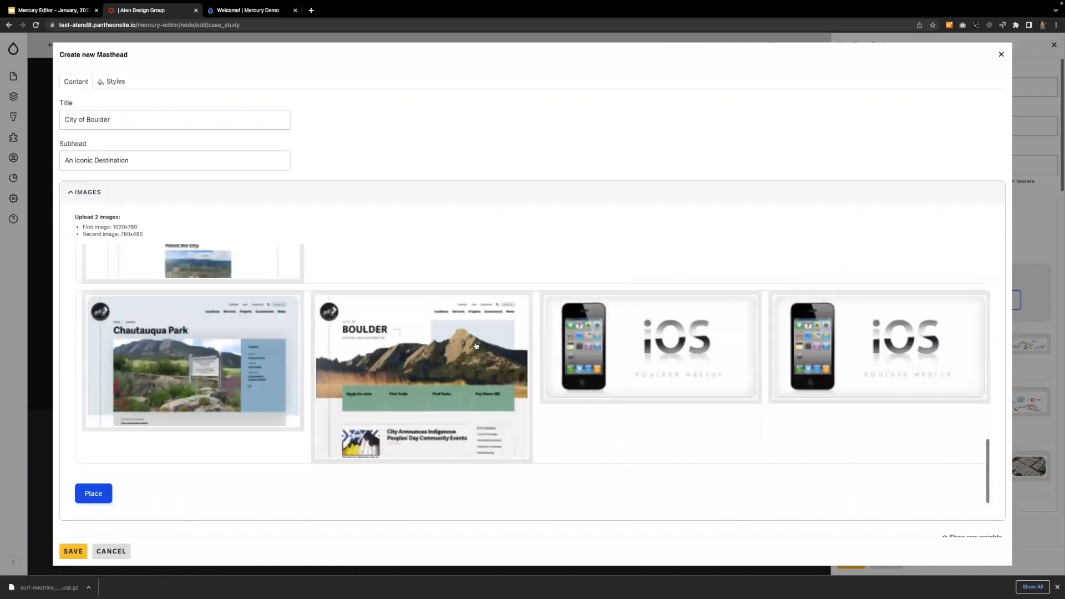
left_click(422, 383)
left_click(146, 411)
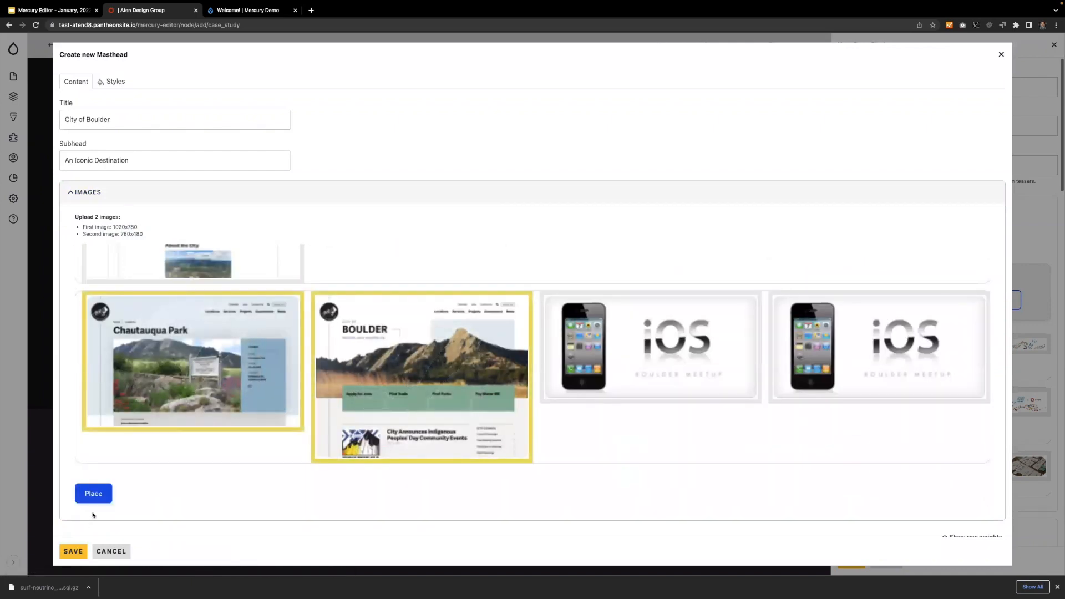
left_click(93, 493)
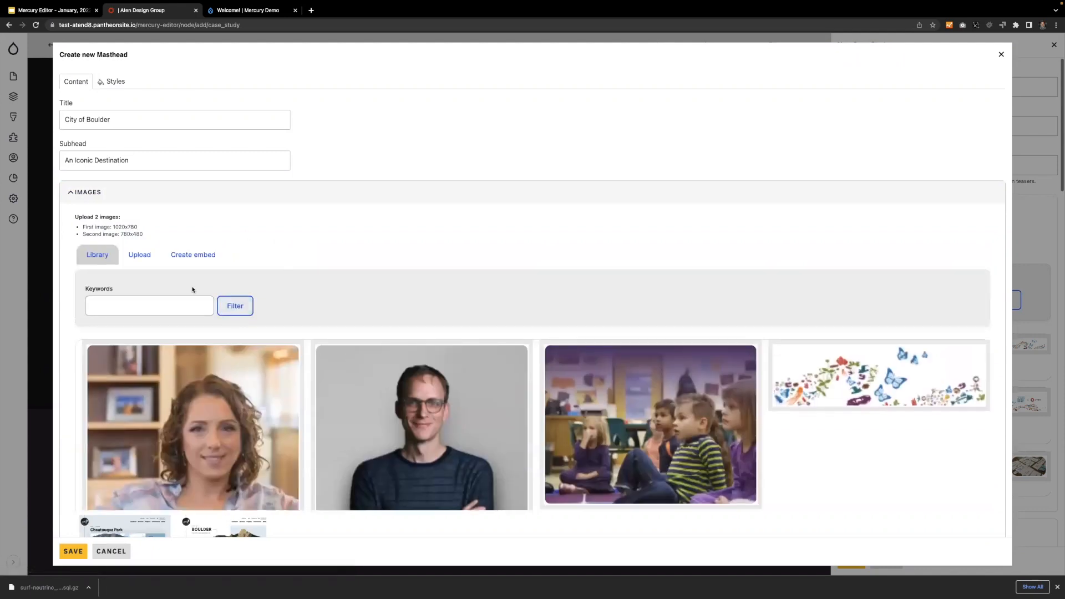
Reorder the placed images so the Boulder homepage comes before Chautauqua Park, and save the masthead.
scroll(328, 387, "down", 10)
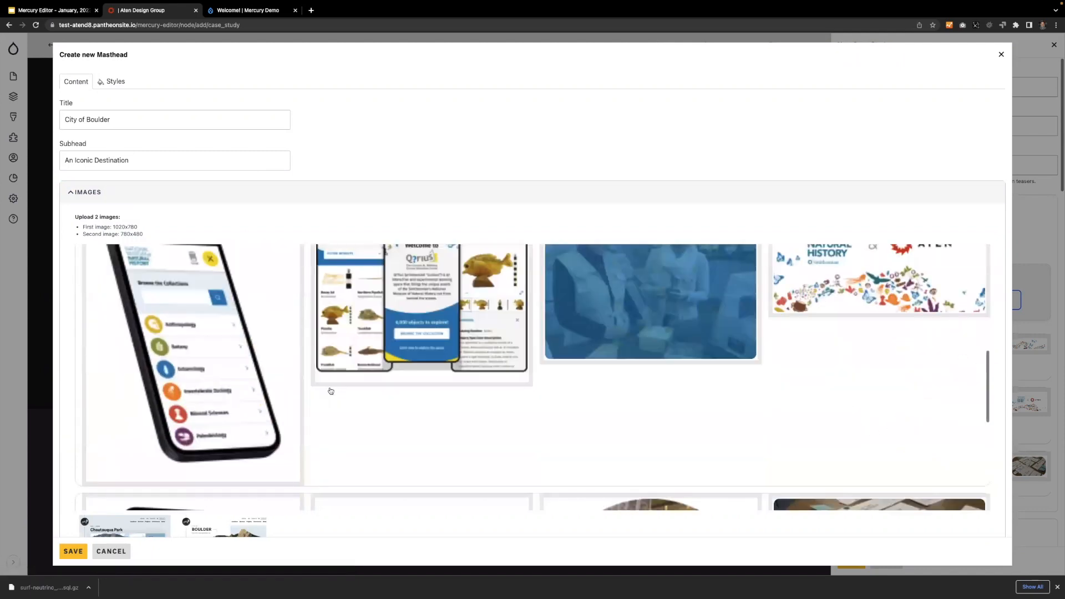
scroll(329, 388, "down", 6)
left_click_drag(224, 210, 123, 210)
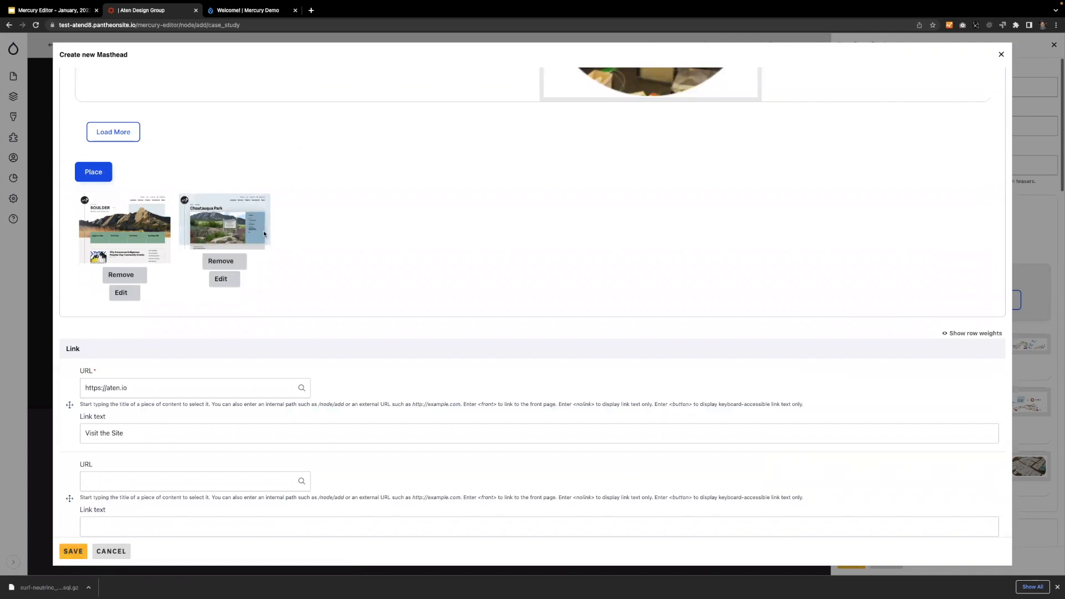
left_click(72, 552)
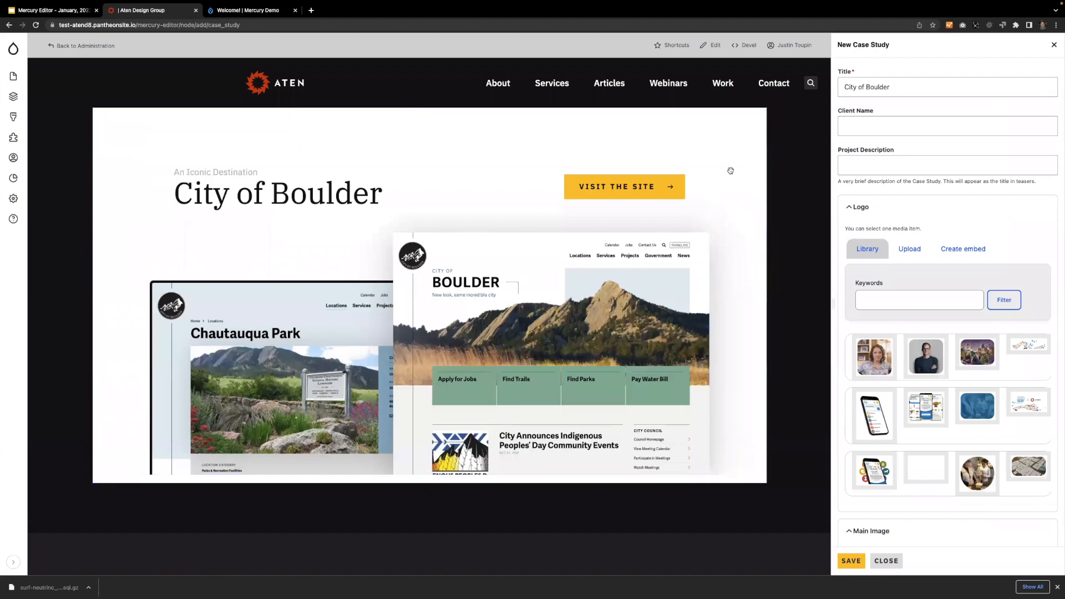
Style the masthead's section with the Light on dark color scheme and a dark green background, rgb(64, 114, 91).
mouse_move(739, 117)
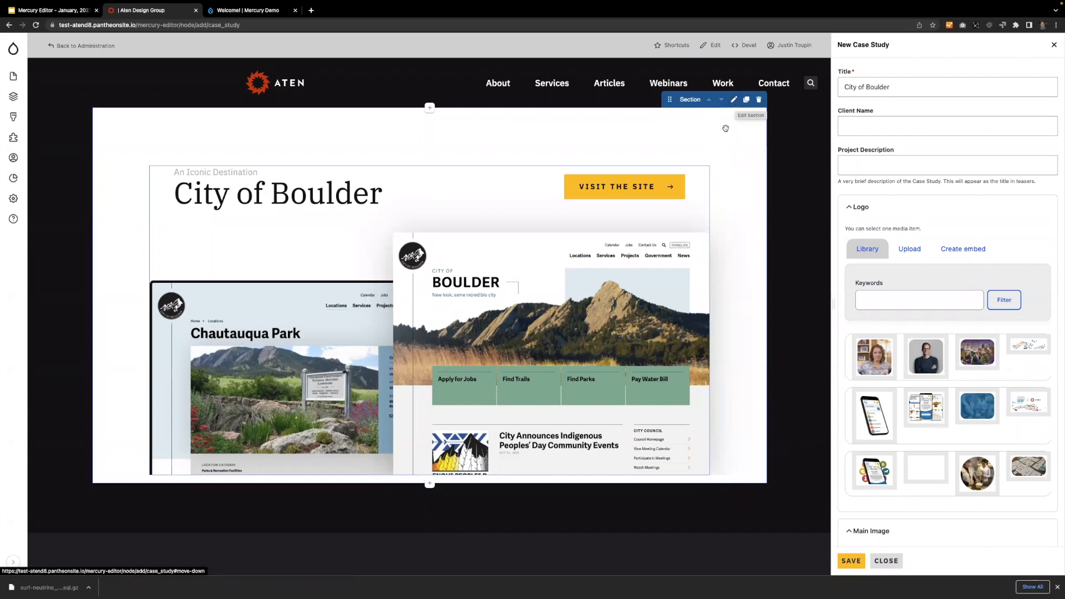
left_click(734, 100)
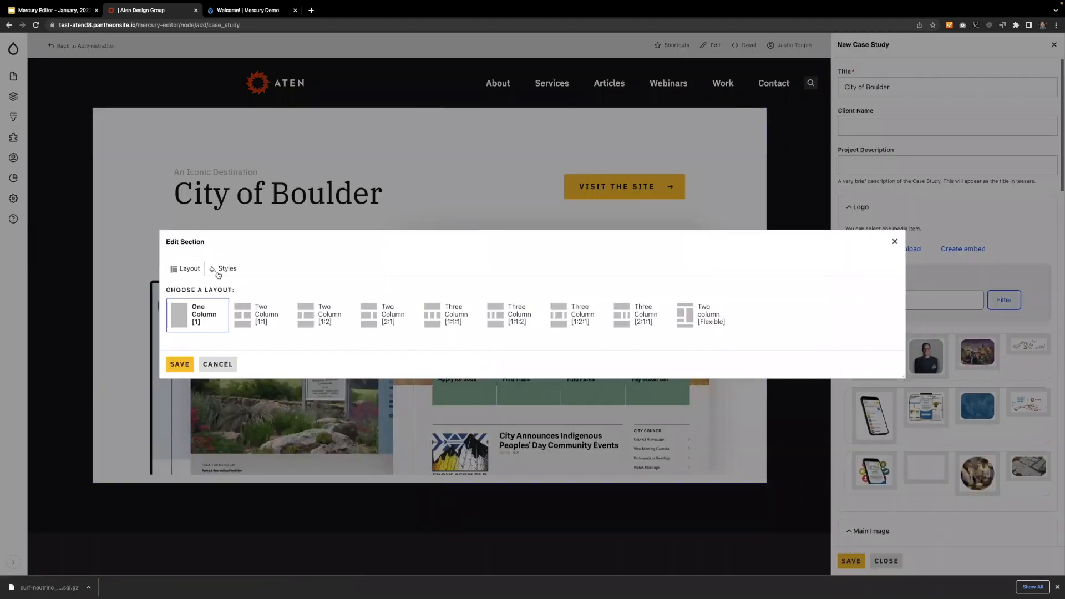
left_click(228, 269)
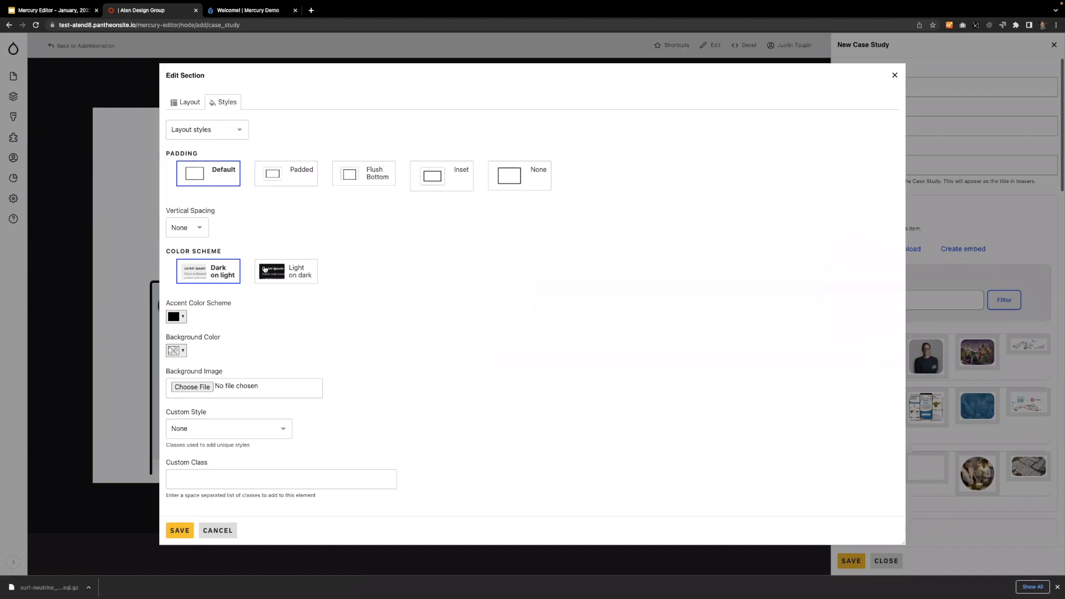
left_click(278, 273)
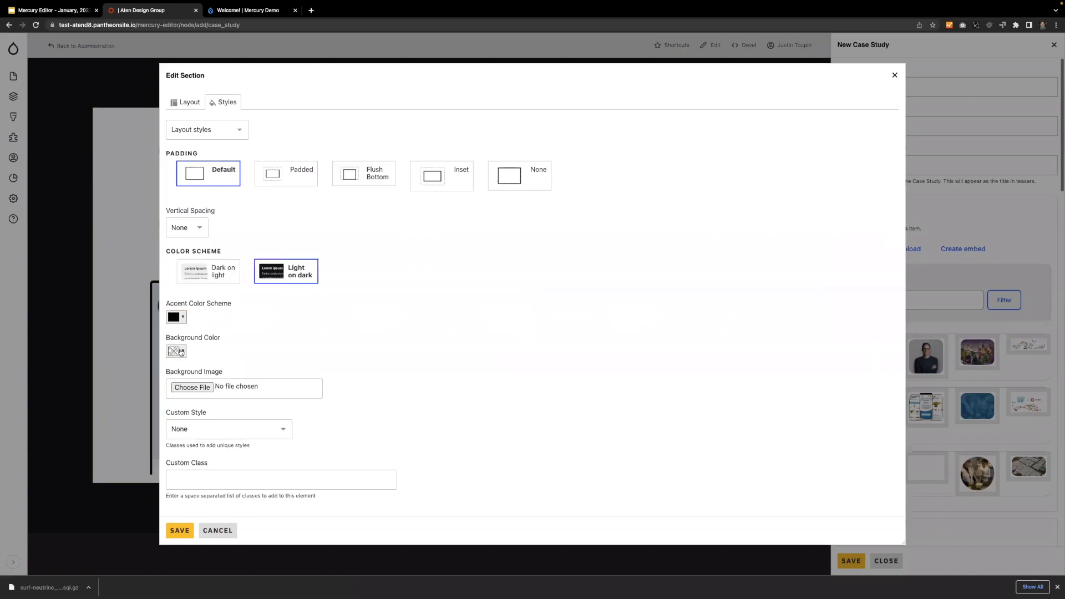
left_click(176, 351)
left_click(173, 404)
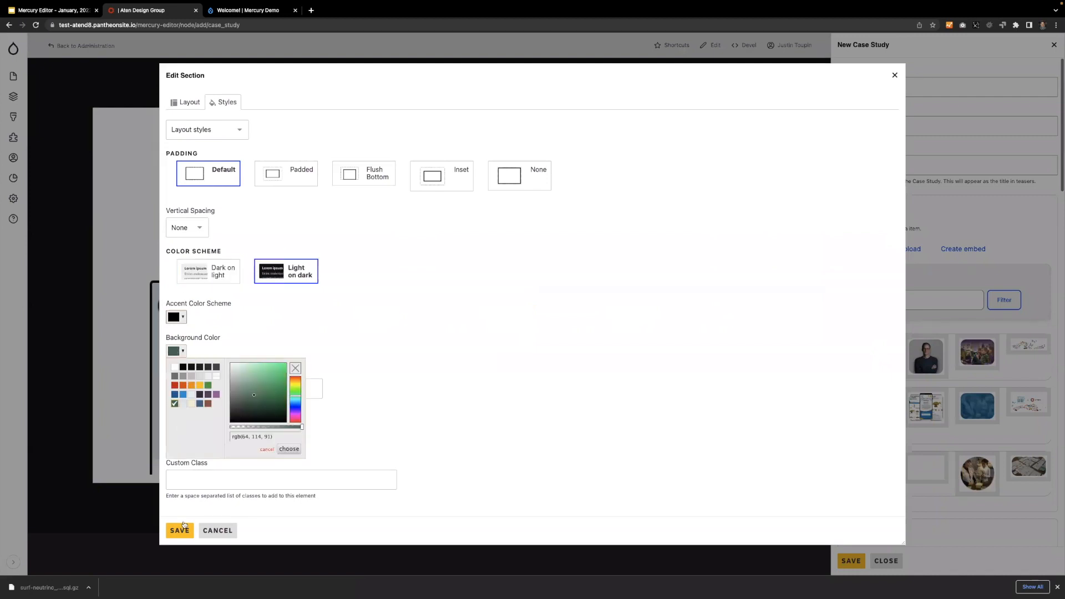
left_click(184, 525)
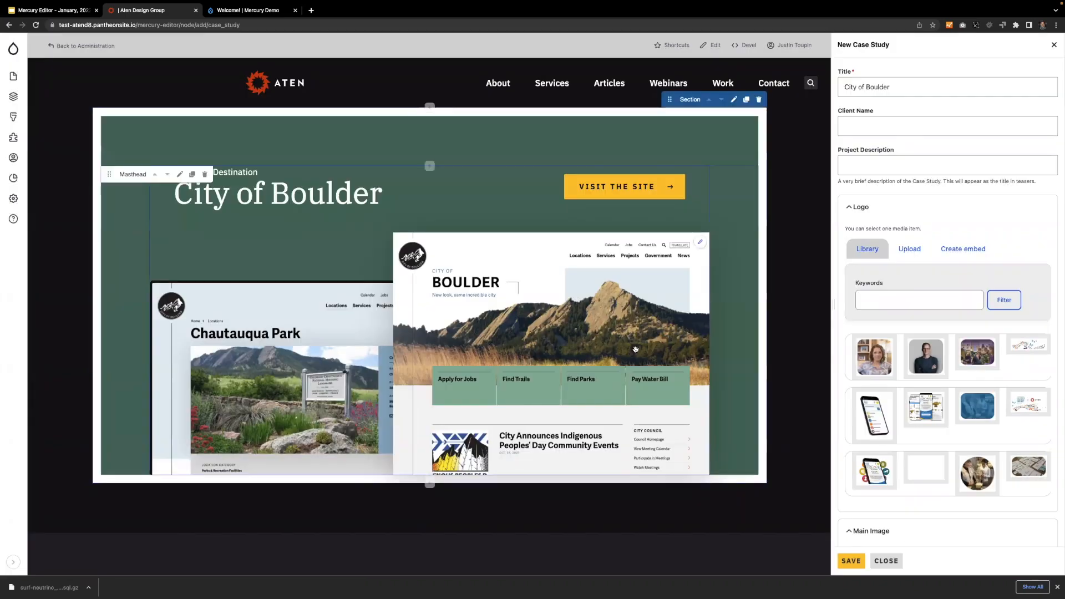
Narrow the New Case Study form slightly to give the page preview more width.
scroll(788, 342, "down", 2)
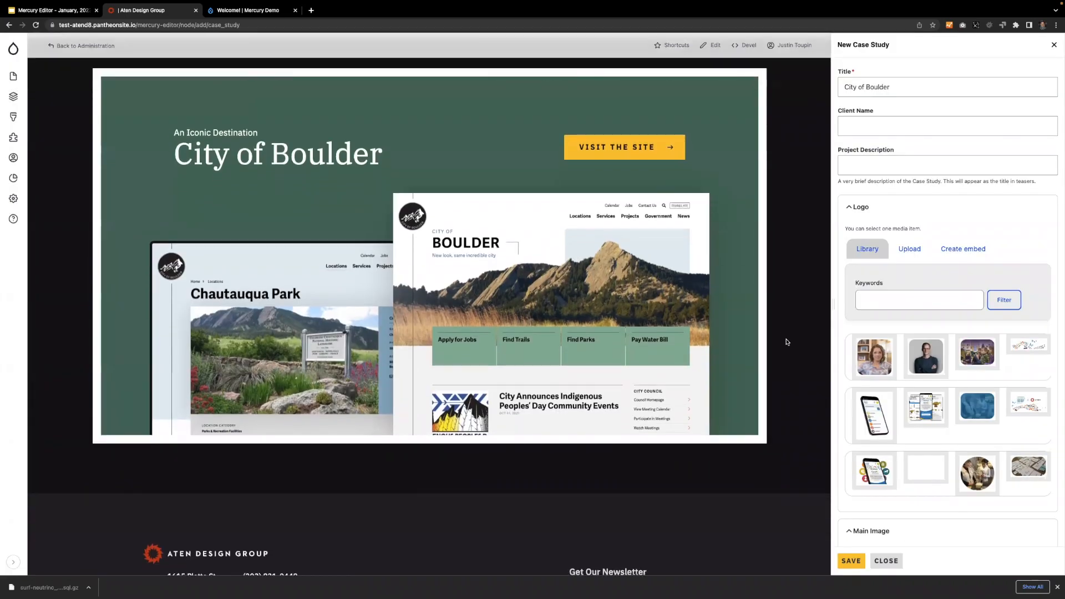
scroll(788, 343, "down", 3)
scroll(787, 340, "up", 4)
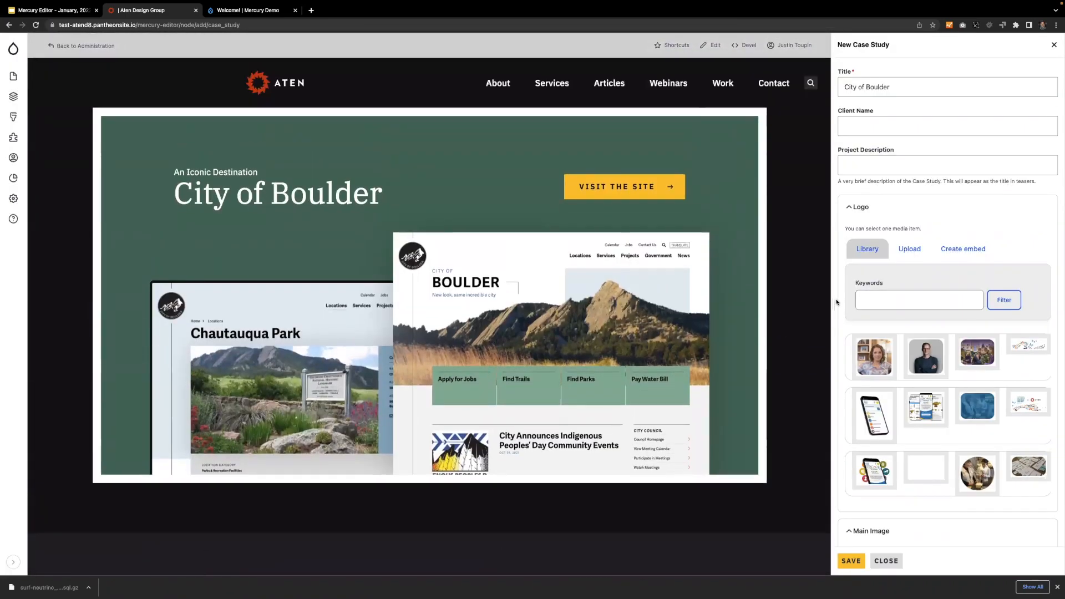
mouse_move(833, 302)
left_mouse_down()
mouse_move(906, 298)
mouse_move(848, 301)
left_mouse_up()
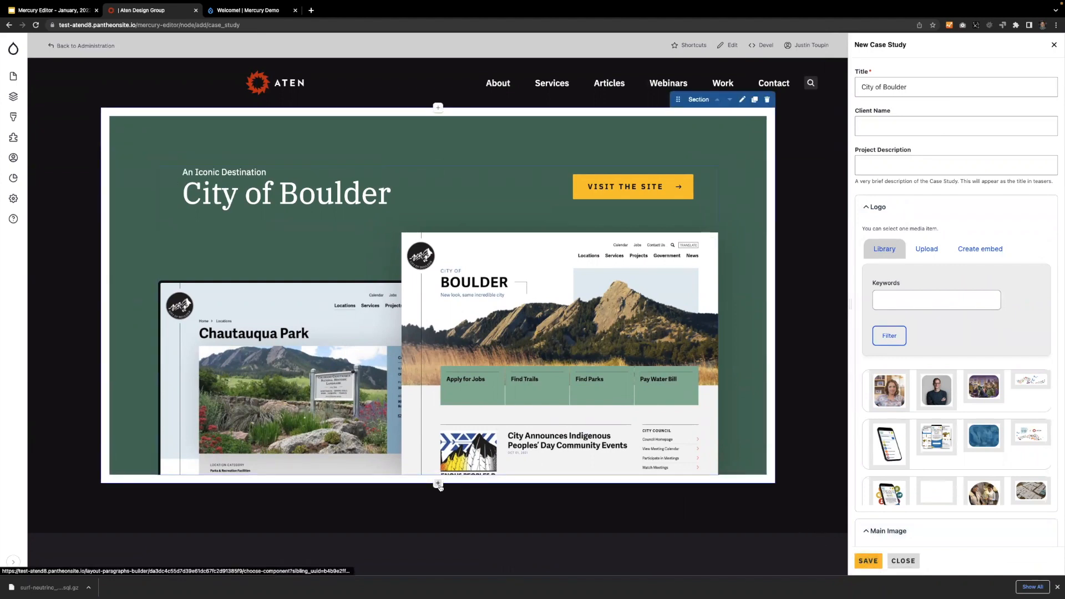
Add a Section with the Two Column [1:1] layout below the masthead section.
left_click(439, 485)
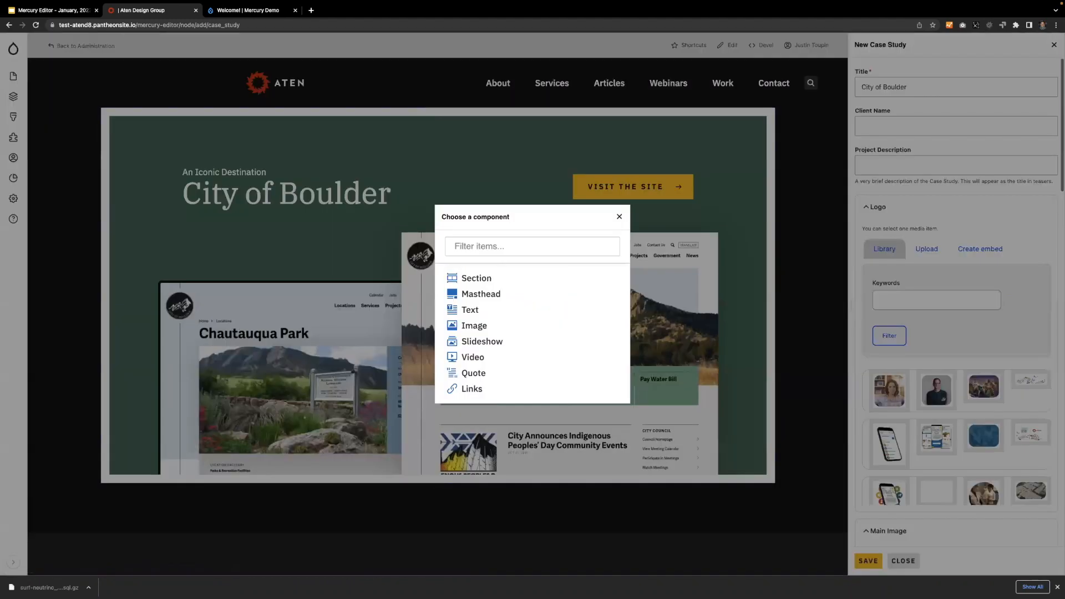
left_click(485, 278)
left_click(156, 317)
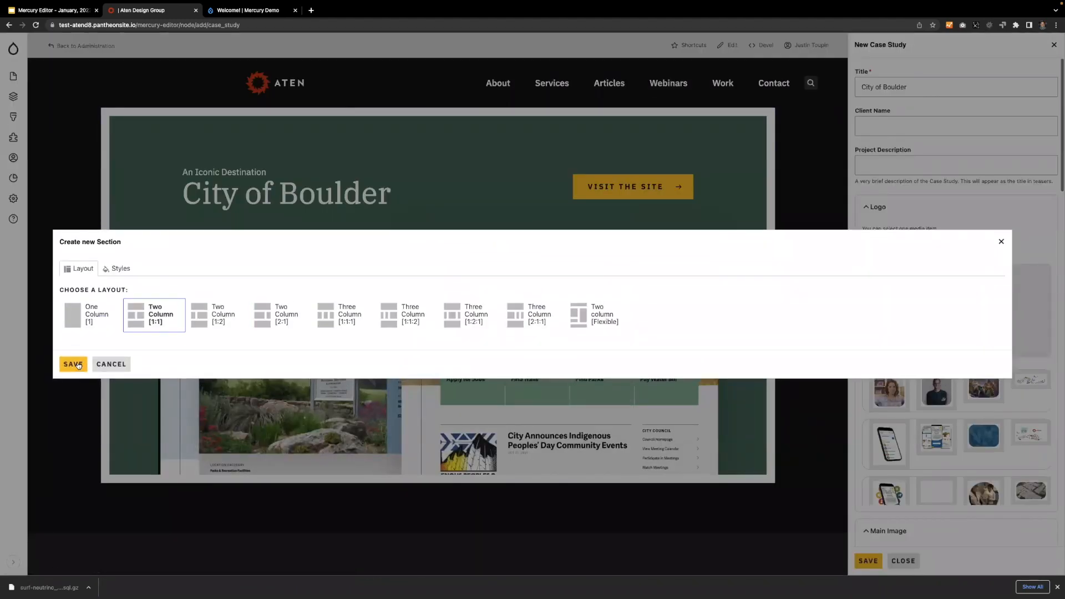
left_click(73, 364)
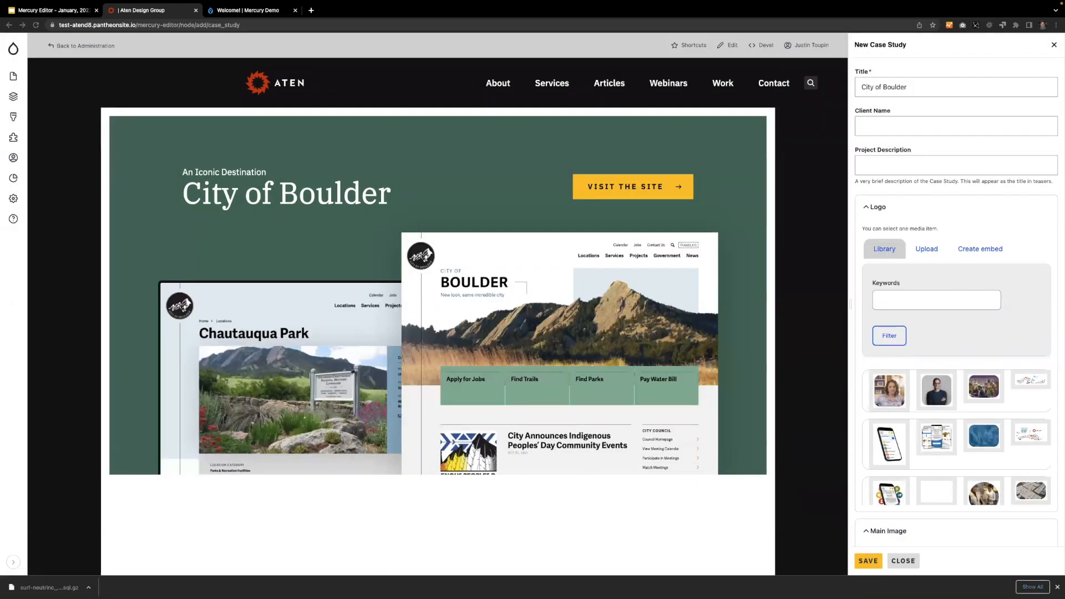
Add a Text component to the new section's left column and paste in the copy headed "The City of Boulder has a unique brand.".
scroll(168, 270, "down", 3)
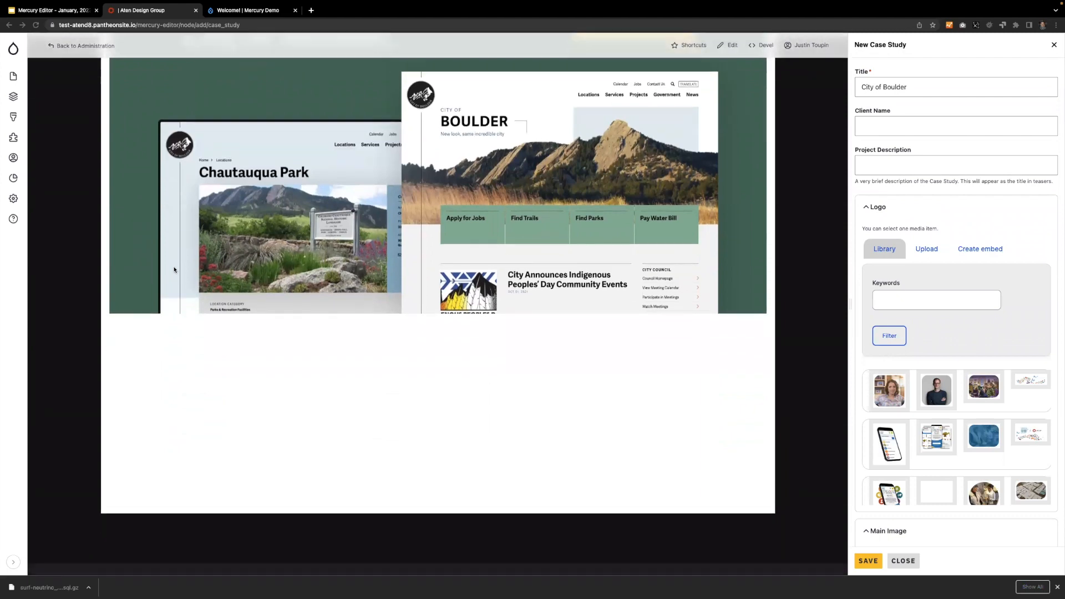
left_click(281, 419)
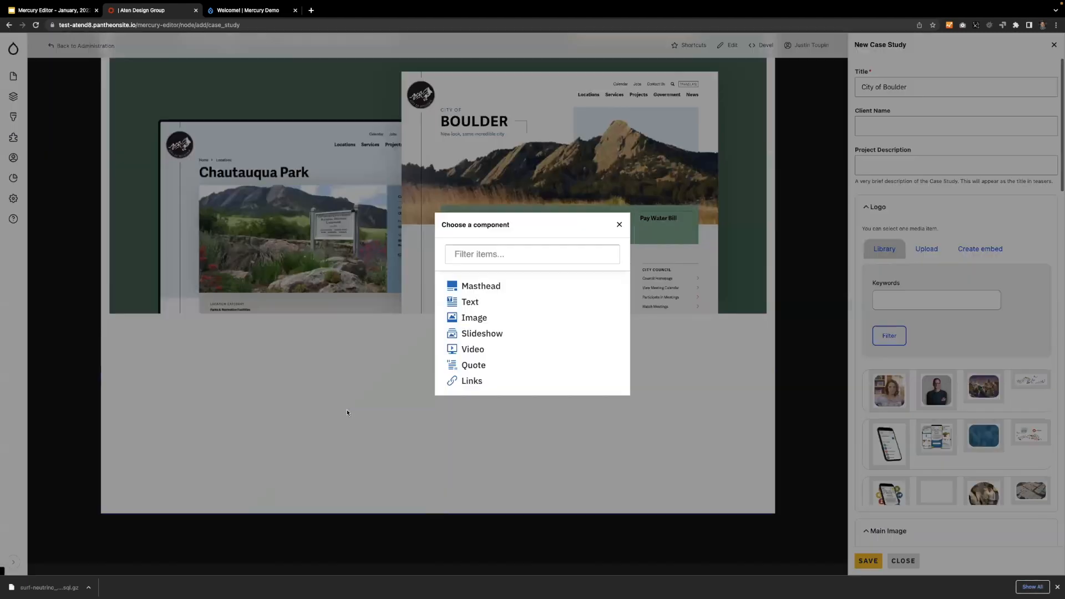
left_click(471, 302)
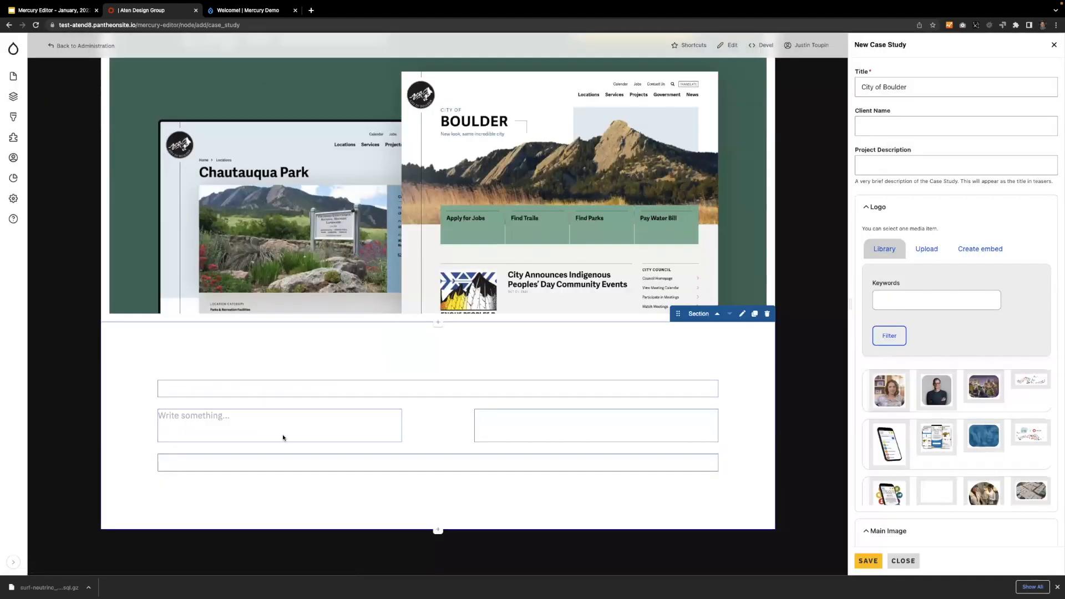
left_click(215, 419)
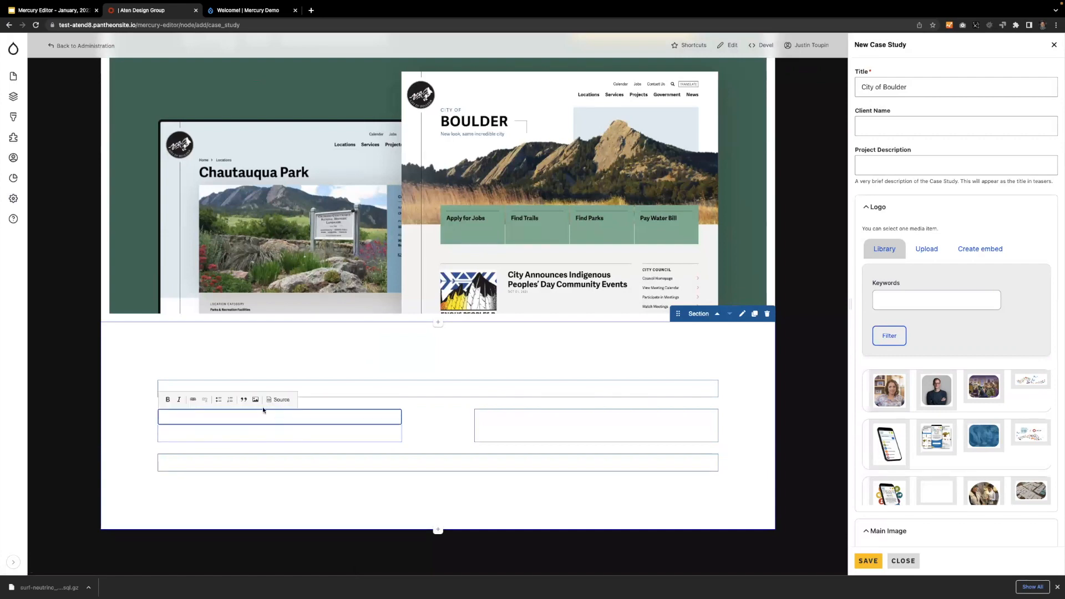
type("The City of Boulder has a unique brand.\\nA mecca for startups, and a gateway to adventure in the Rocky Mountains, the city stands out as an iconic destination in Colorado. For its citizens, the City of Boulder is committed to creating and sustaining an exceptional quality of life through fantastic customer service and a strong focus on equity.")
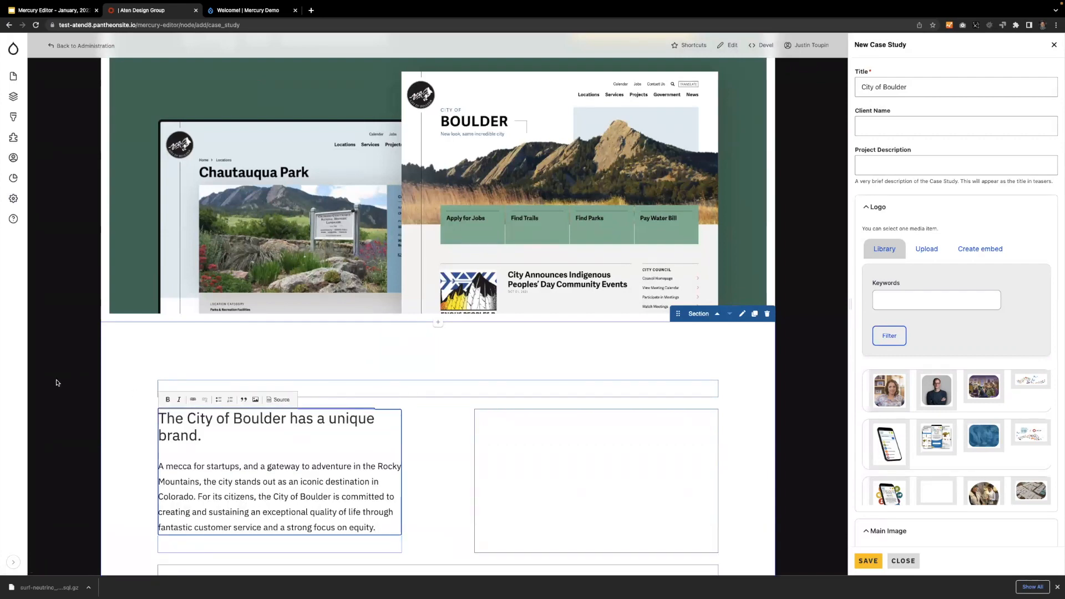
Add a Text component to the right column and paste in the two paragraphs starting "The City of Boulder provides governance and utility services".
scroll(203, 455, "down", 3)
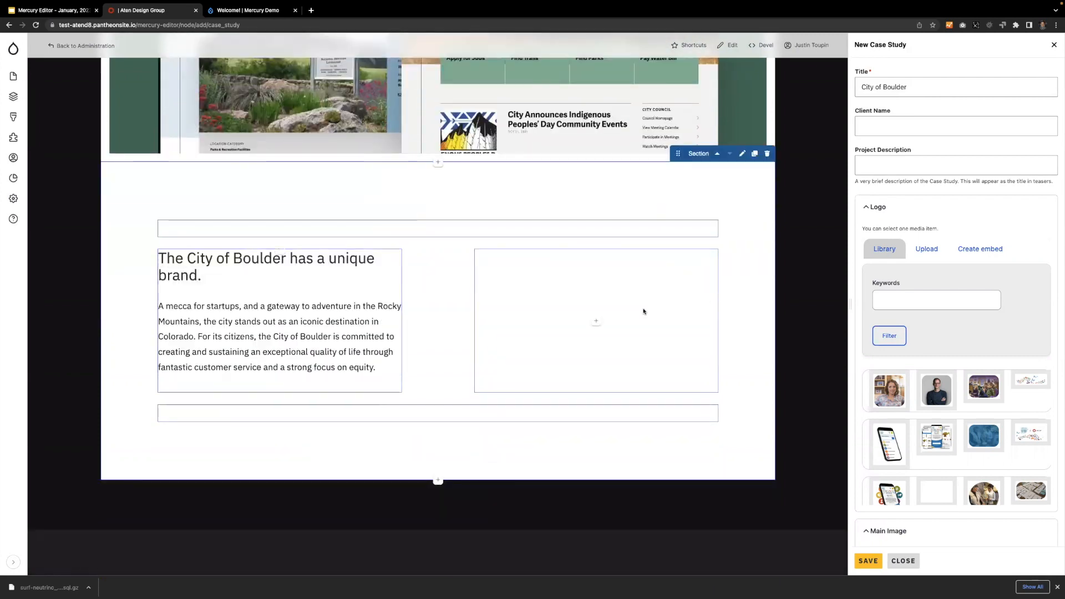
left_click(597, 323)
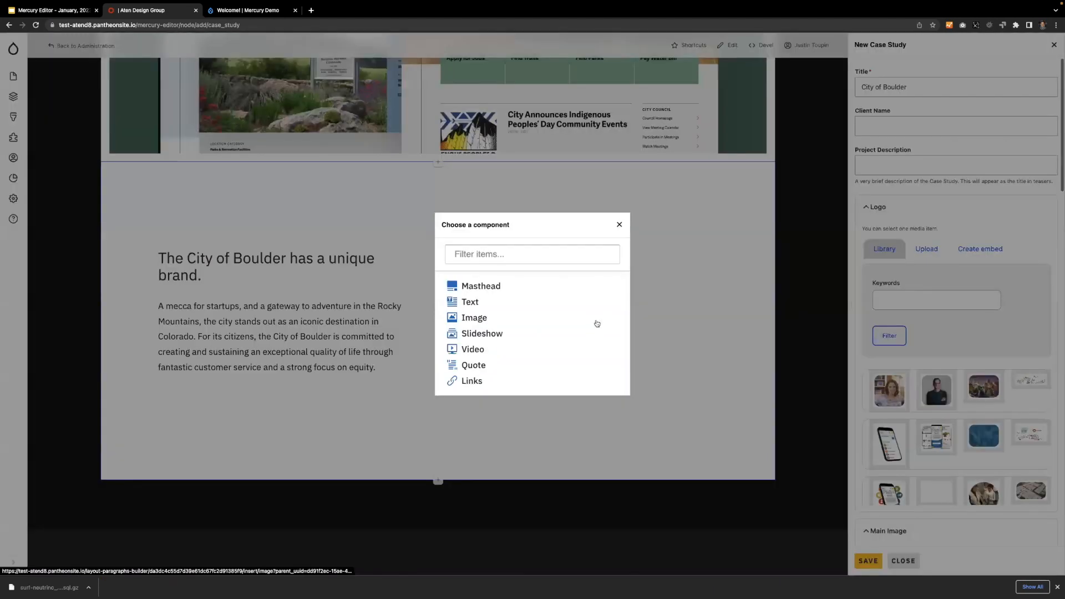
left_click(527, 301)
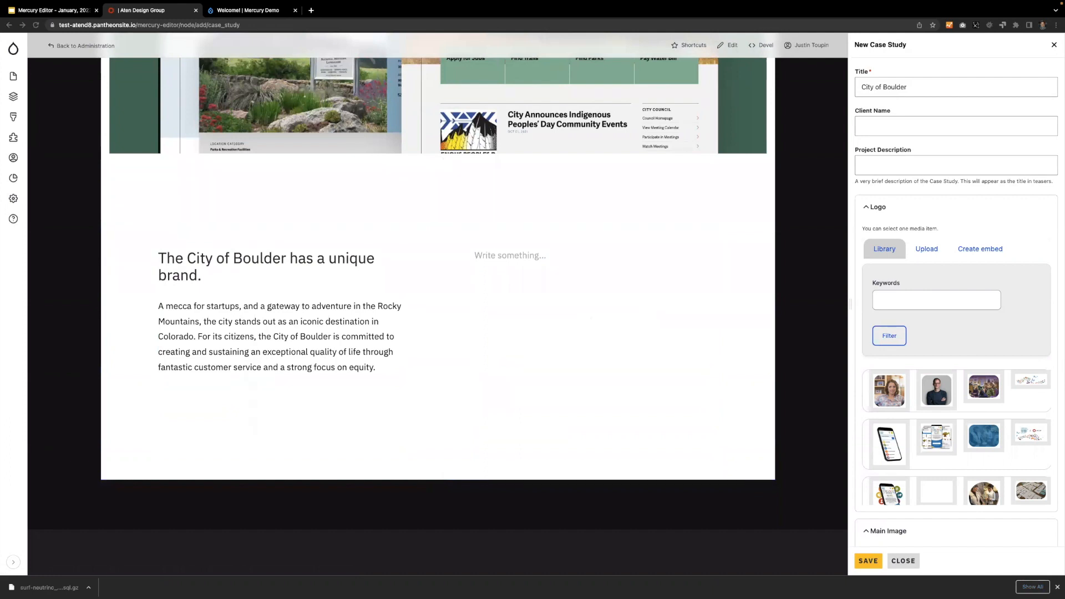
left_click(595, 383)
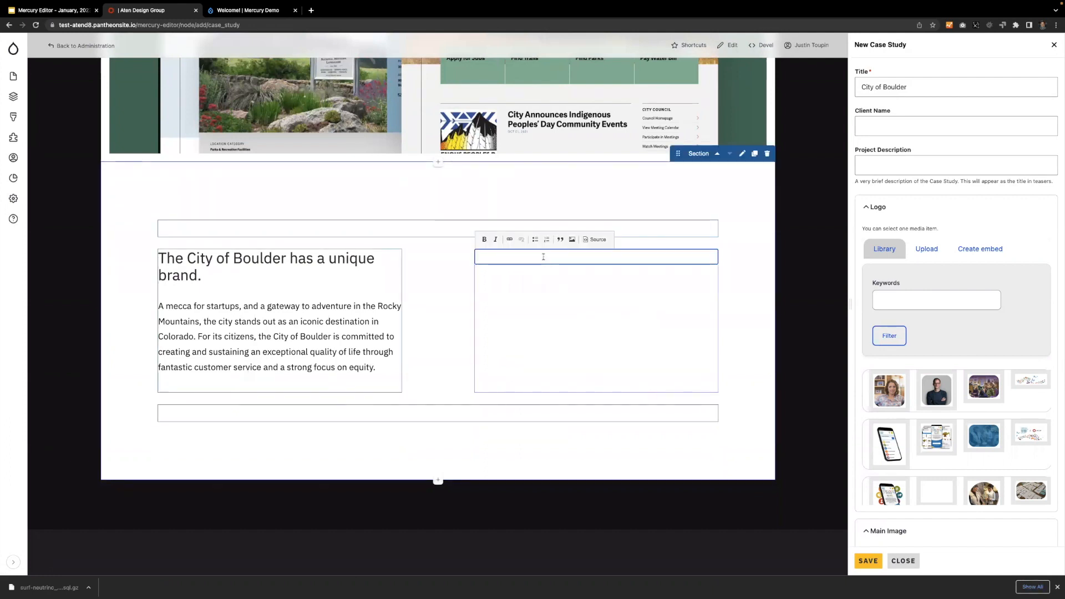
type("The City of Boulder provides governance and utility services, recreation information, relevant news, and the tools and resources necessary to get involved with local government. Website content and functionality are managed by a broad team spanning more than thirty departments and divisions. Audiences include a similarly wide collection of users like residents, city employees, prospective residents, visitors, and community members engaged with local government. Aten worked with the City of Boulder to re-organize their many services and detailed how-to information into a task-oriented, user-centered, visually stunning digital experience. A sweeping granular permissions system allows flexible configuration of individual, departmental, or custom administrative access, facilitating intuitive, distributed content management.")
left_click(806, 295)
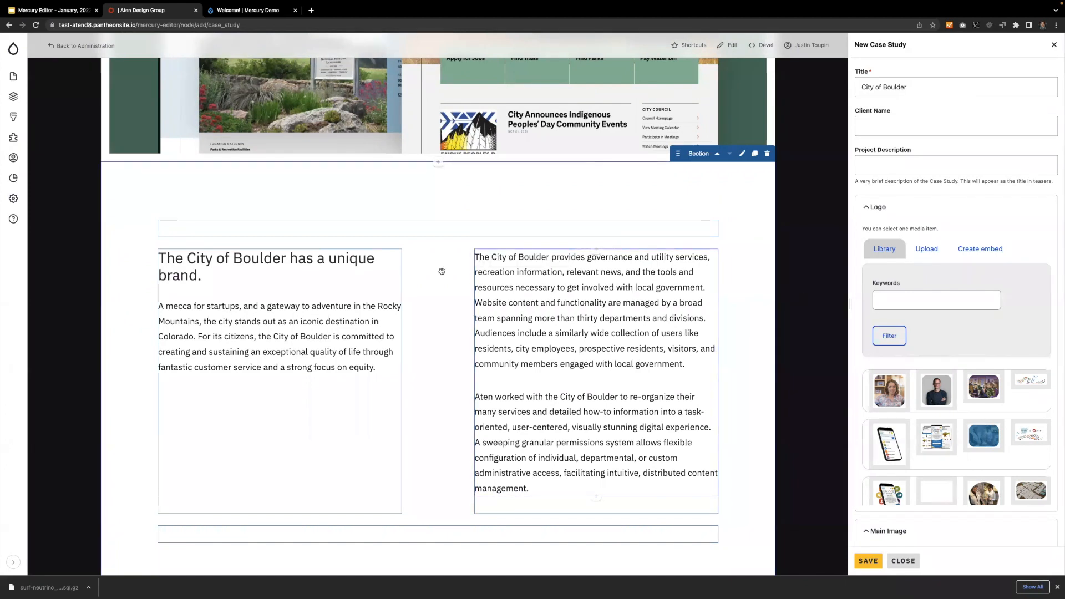
Style the left column's "unique brand" Text component with a light blue background color and Padded padding.
left_click(261, 259)
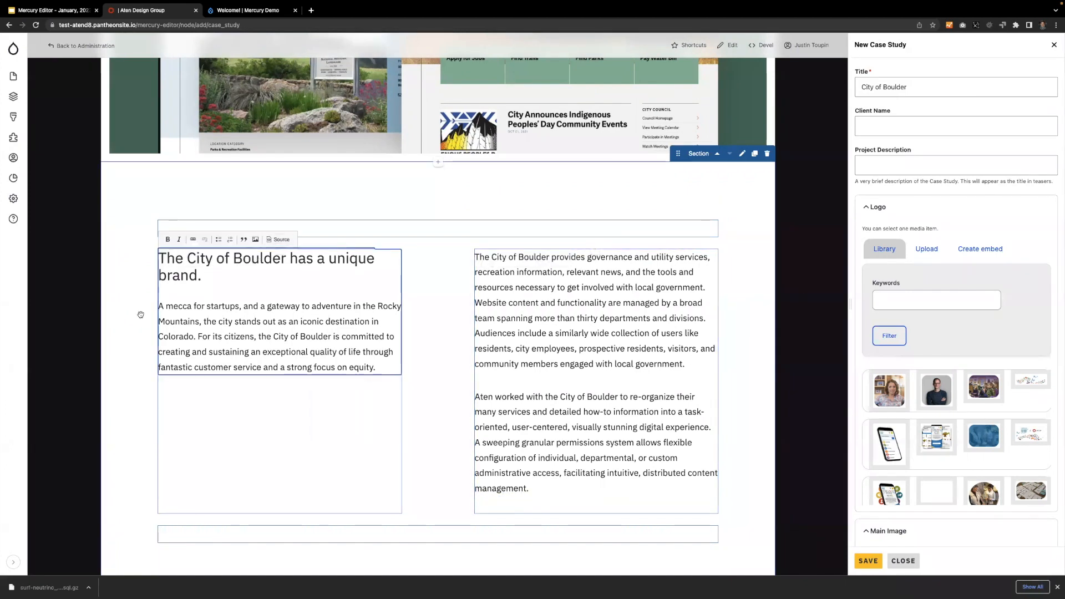
left_click(60, 262)
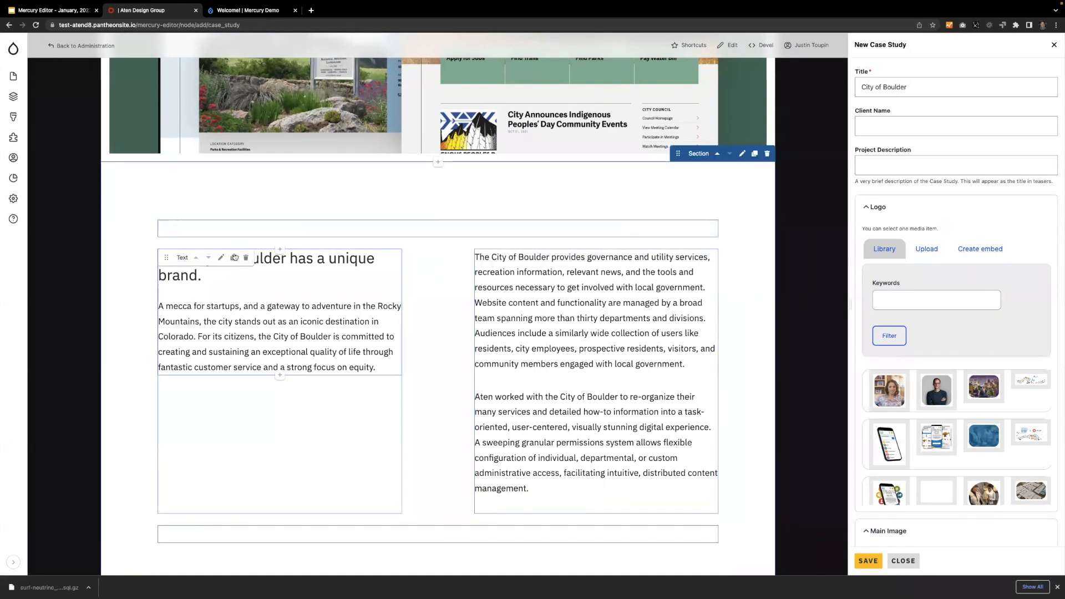
left_click(222, 258)
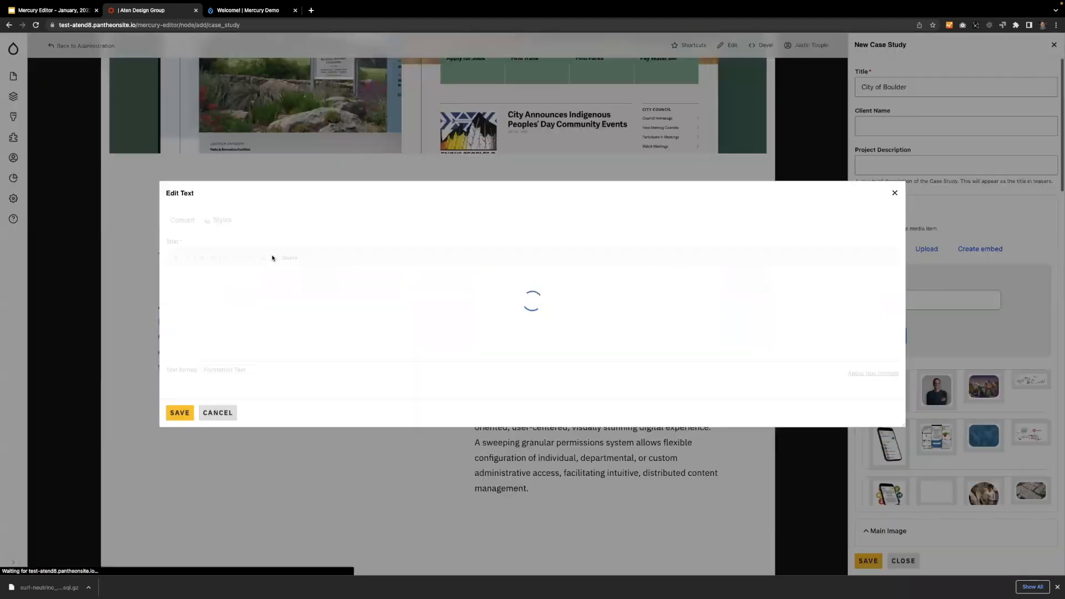
left_click(225, 202)
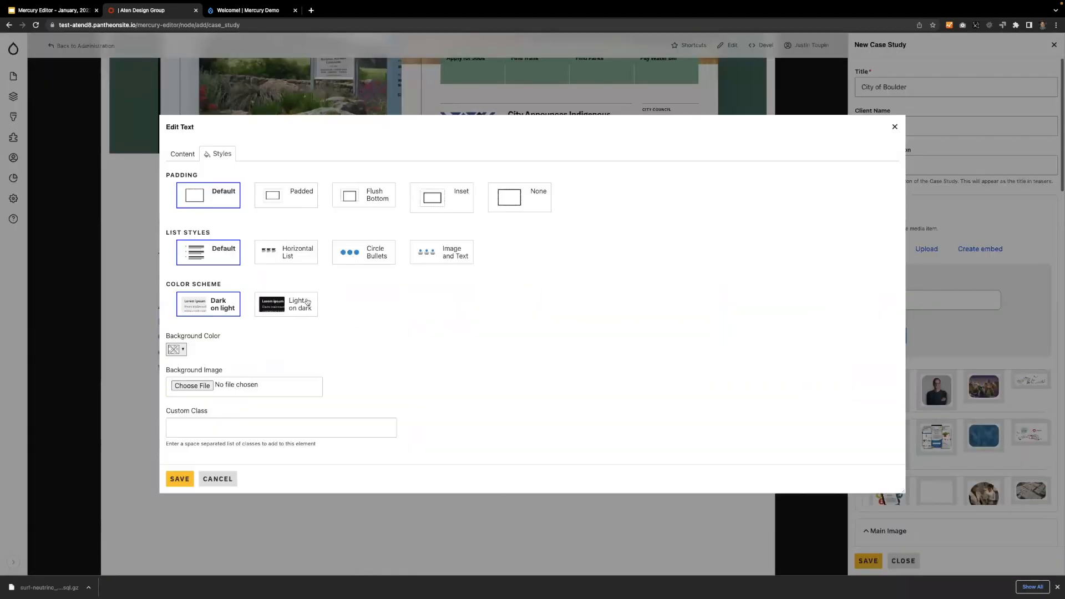
left_click(177, 350)
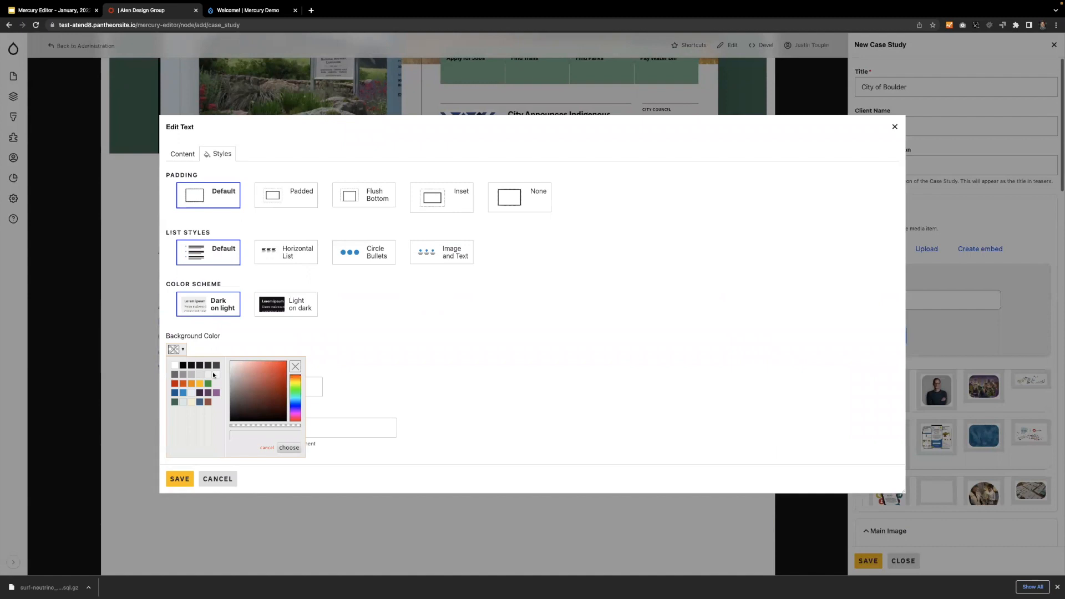
left_click(182, 400)
left_click(354, 346)
left_click(279, 194)
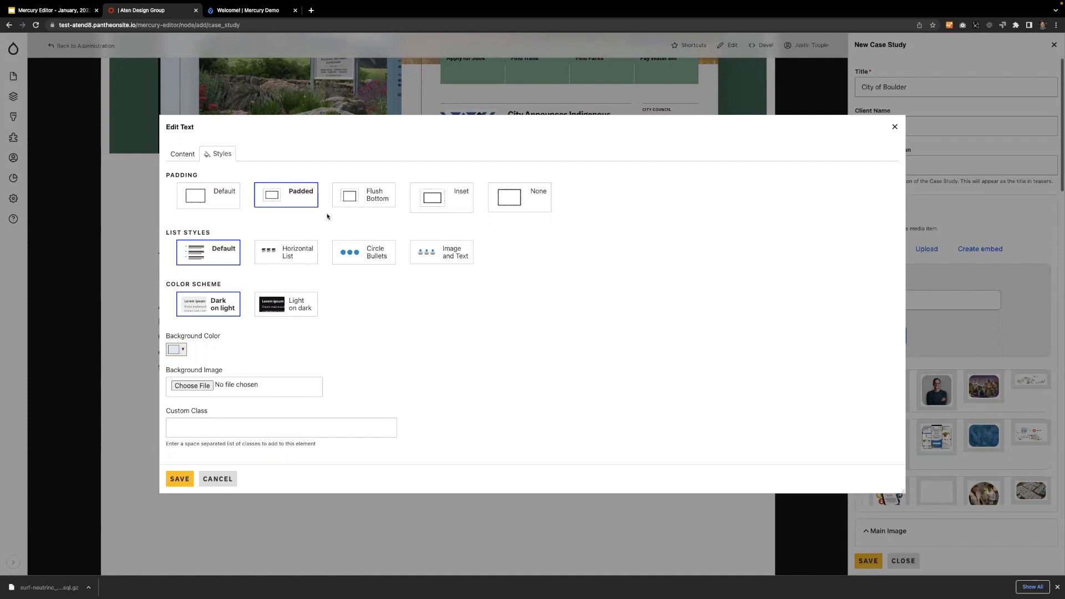
left_click(179, 480)
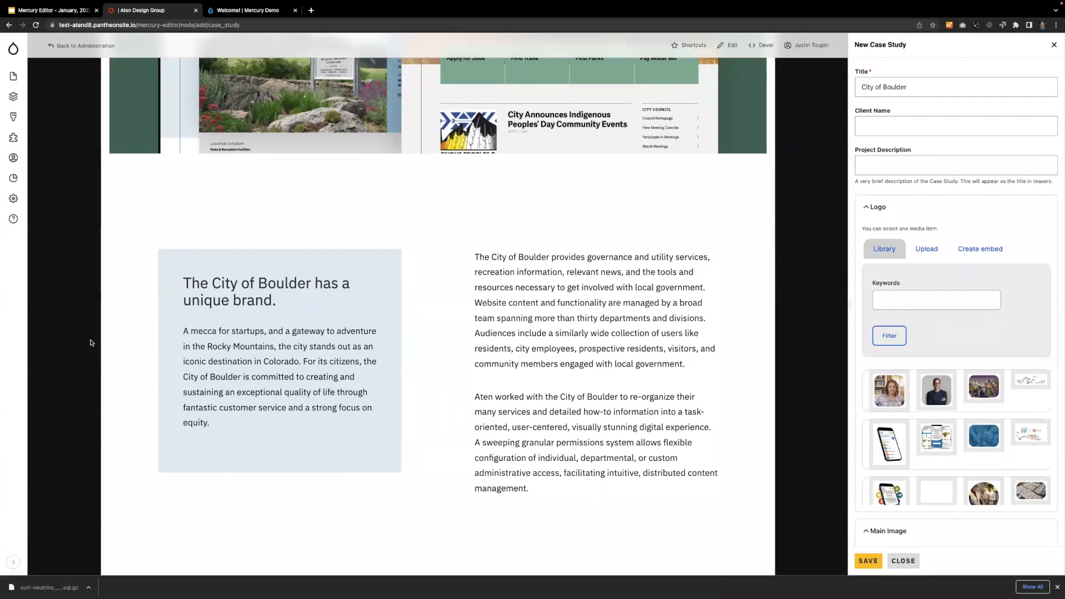
Add a Section with the One Column [1] layout below the two-column section.
scroll(91, 343, "down", 5)
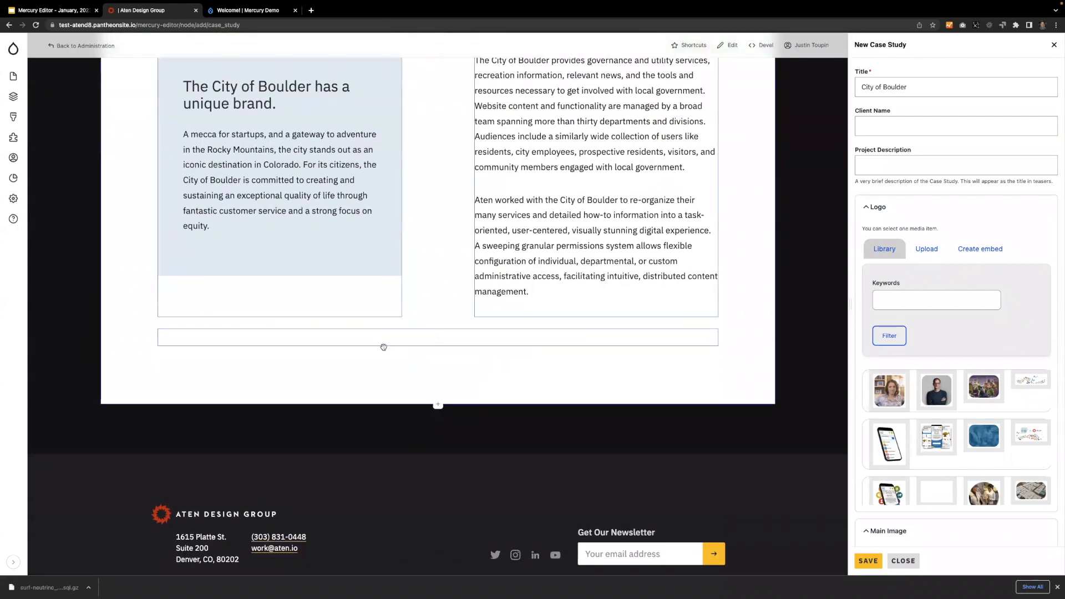
left_click(438, 405)
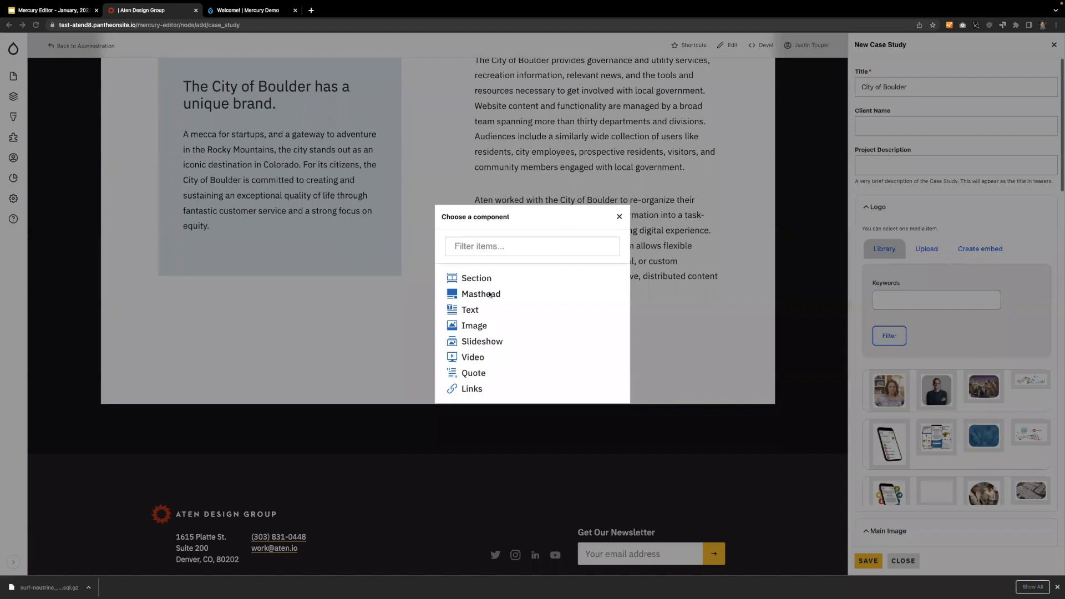
left_click(468, 279)
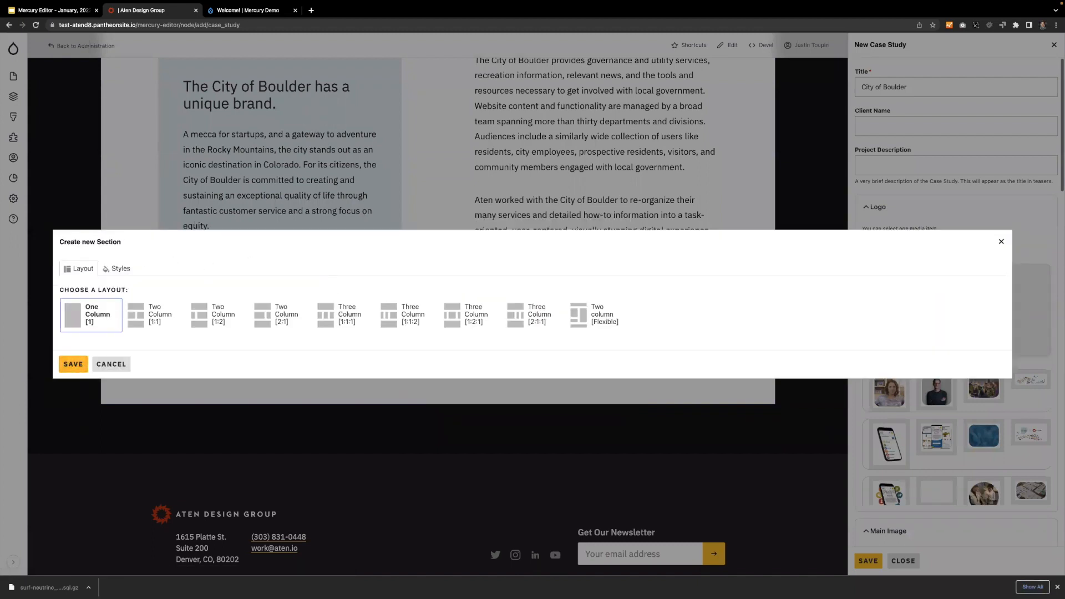
left_click(73, 364)
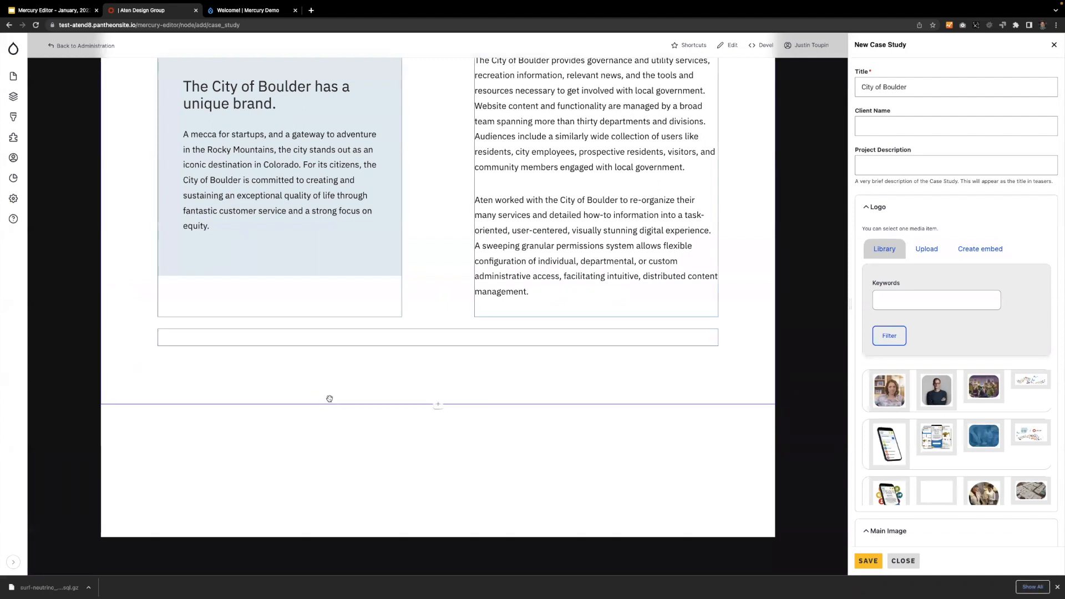
Add a Text component to the new one-column section and paste in the "Key Challenges" heading with its bulleted copy.
left_click(438, 472)
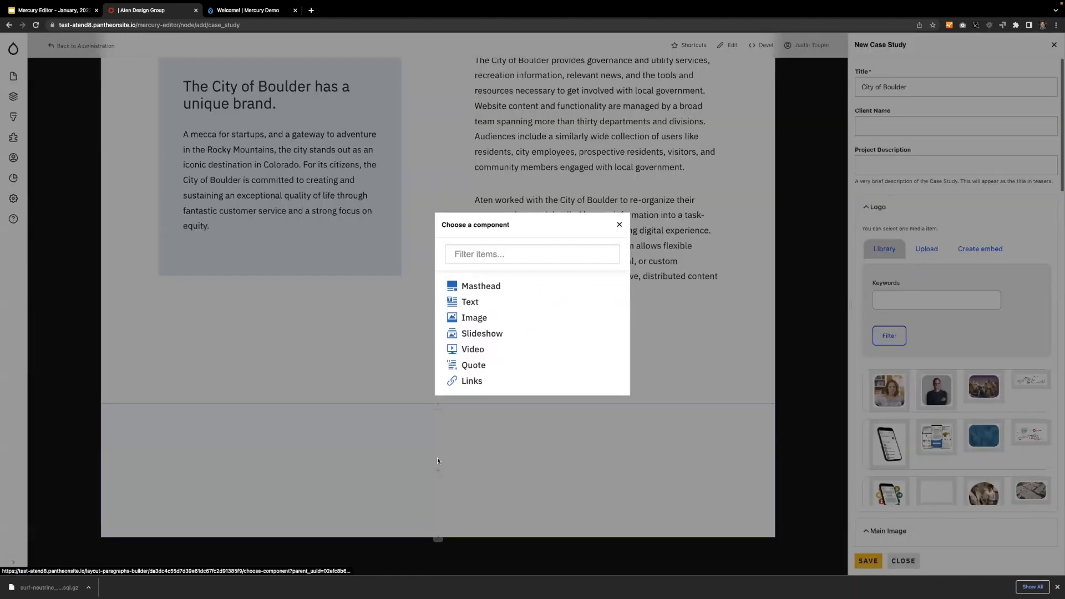
left_click(471, 300)
type("Key Challenges Input from a diverse team across nearly thirty departments — each with their own project priorities and aspirations — needed to be carefully organized and considered to ensure we built the right thing for all of the City of Boulder’s various stakeholders. A wide selection of government services, governance news and information, and citizen task-related how-tos had to be dead simple to find — breaking away from a counterintuitive legacy organization schema based on departmental structure. Content management needed to be granularly distributed across twenty-eight distinct departments, each responsible for their own landing pages, services, articles, news, events and more.")
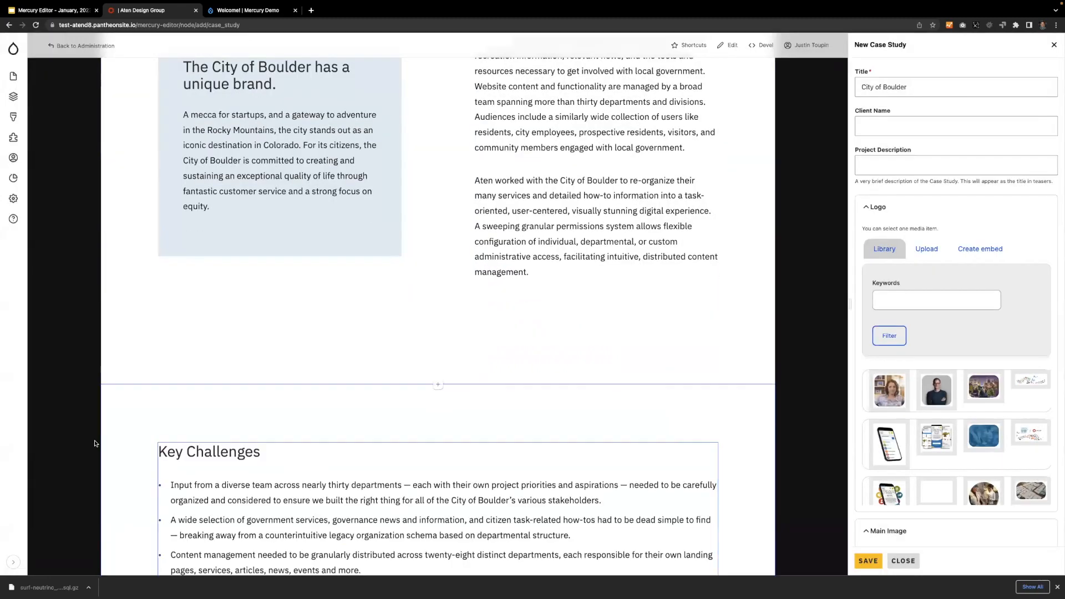
Change the Key Challenges text's list style to Horizontal List.
scroll(415, 240, "down", 4)
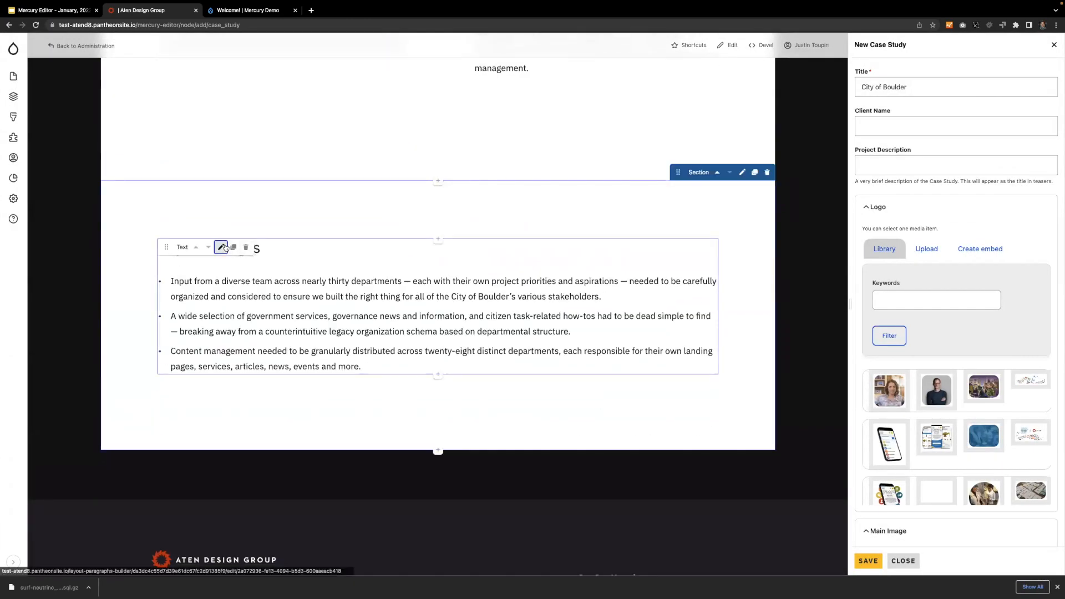
left_click(230, 248)
left_click(221, 194)
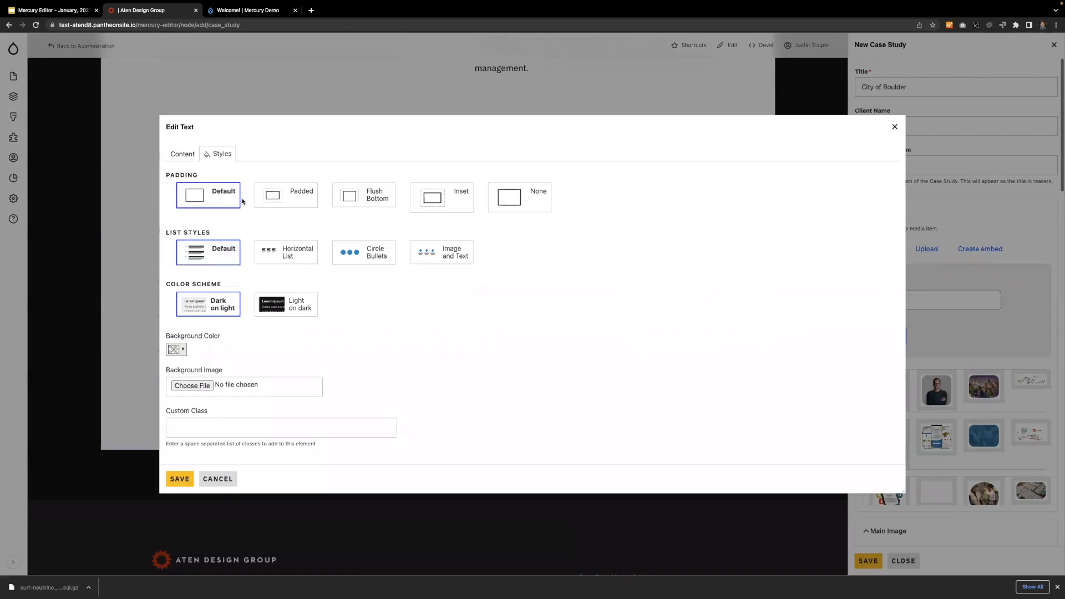
left_click(307, 254)
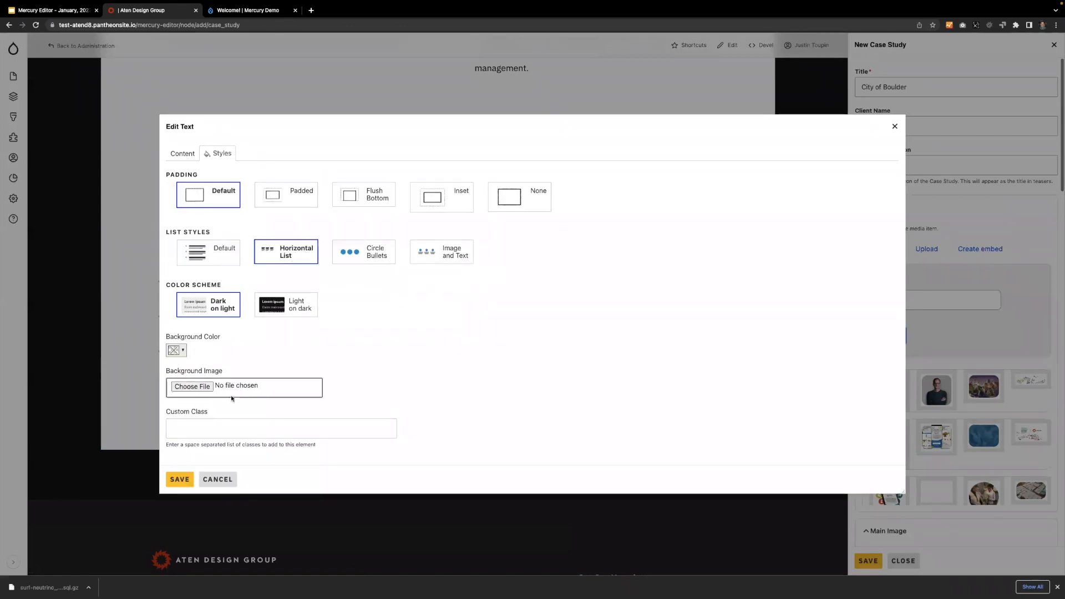
left_click(177, 487)
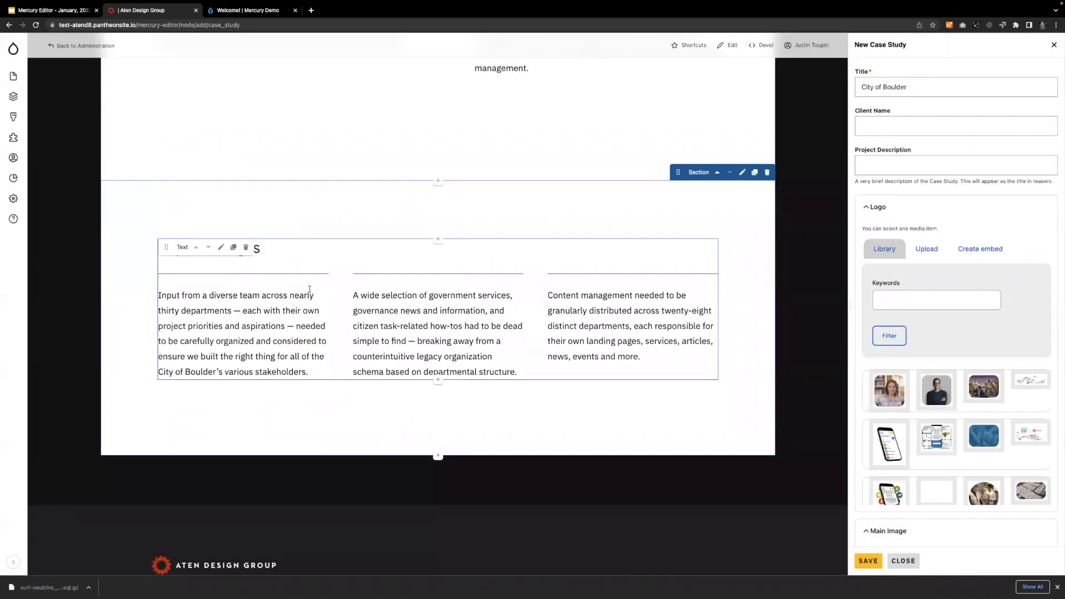
Give the Key Challenges section a pale cream background color.
left_click(743, 175)
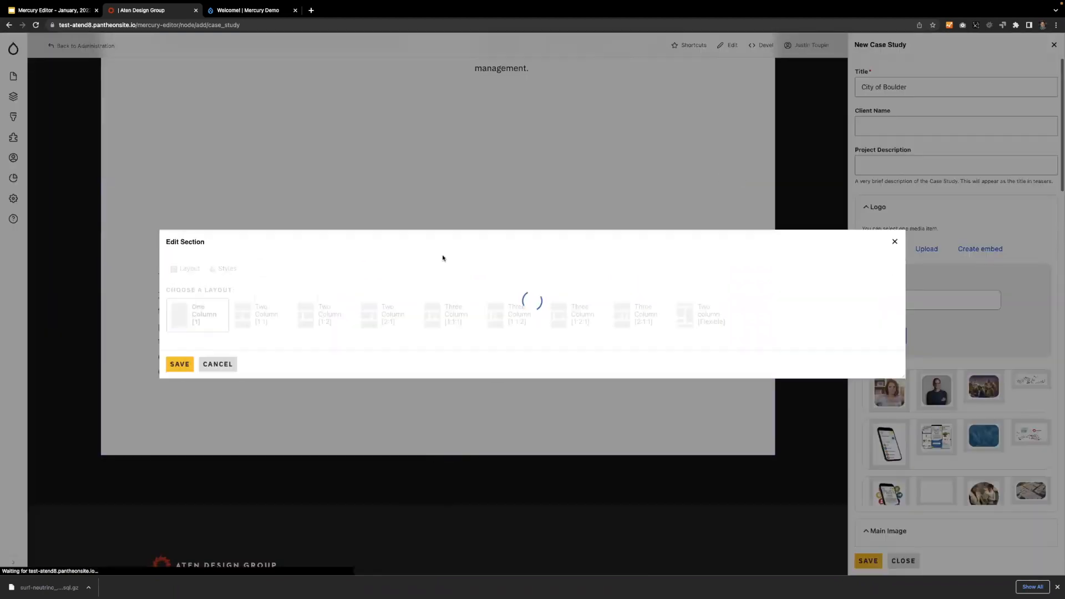
left_click(192, 270)
left_click(182, 352)
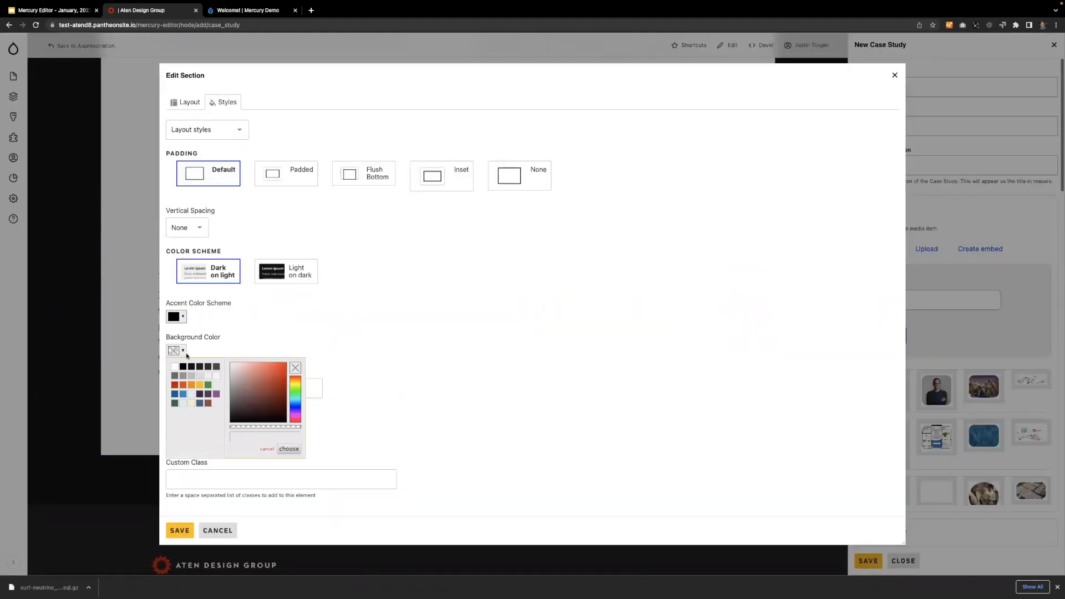
left_click(191, 402)
left_click(180, 531)
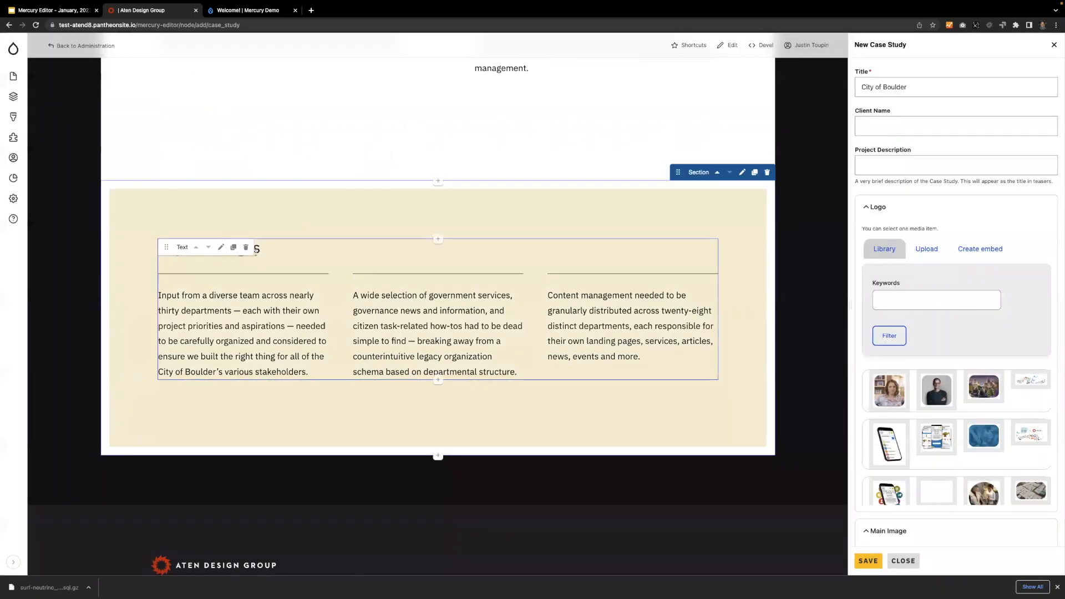
Move the Key Challenges section above the two-column section and back down below it.
scroll(754, 202, "up", 4)
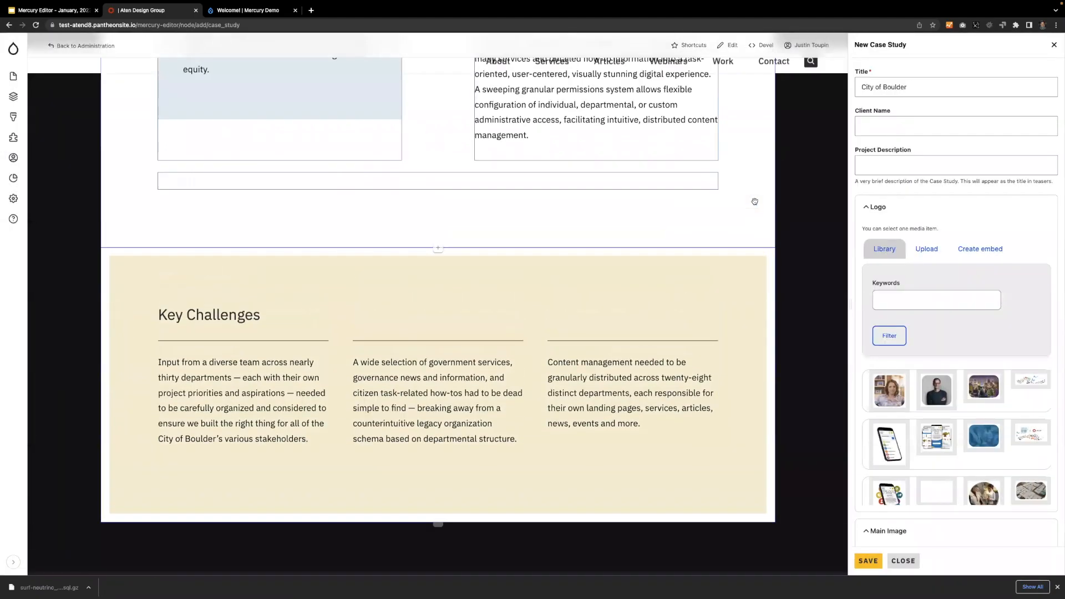
scroll(754, 201, "up", 8)
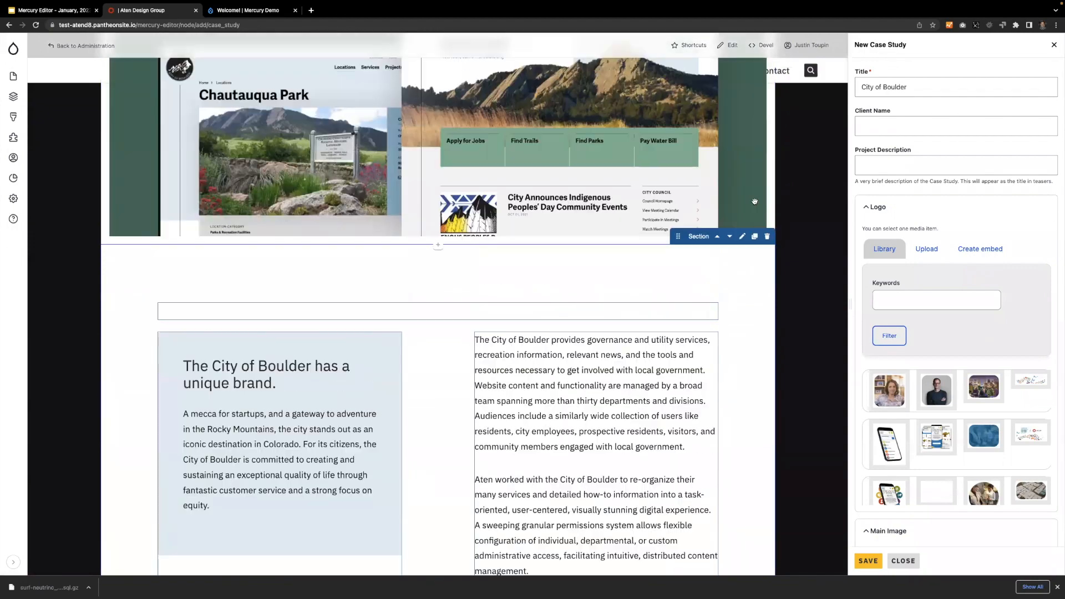
scroll(704, 187, "down", 13)
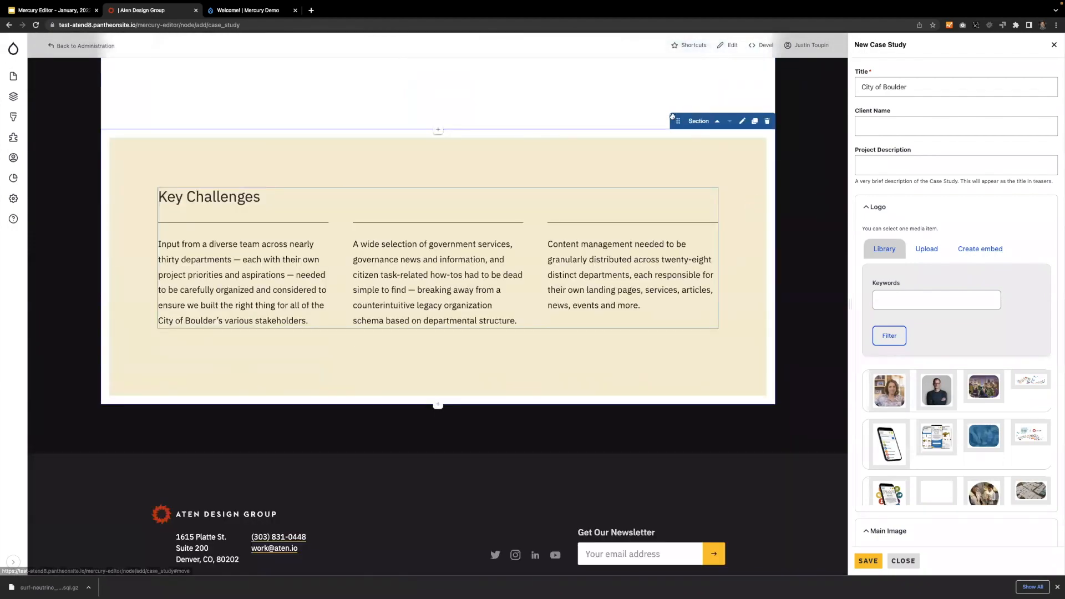
left_click_drag(678, 121, 719, 127)
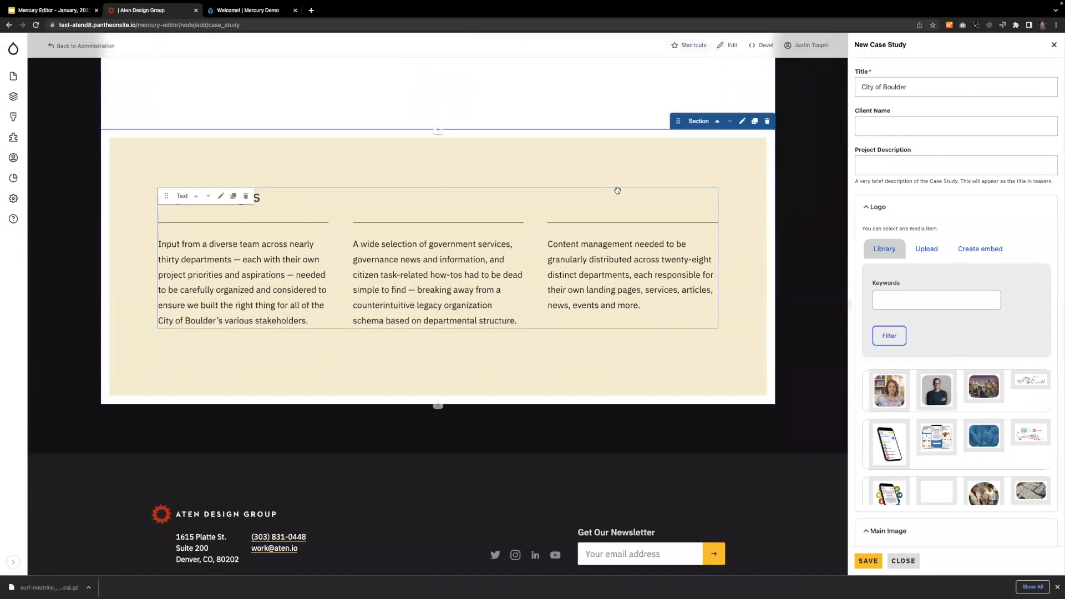
left_click(718, 120)
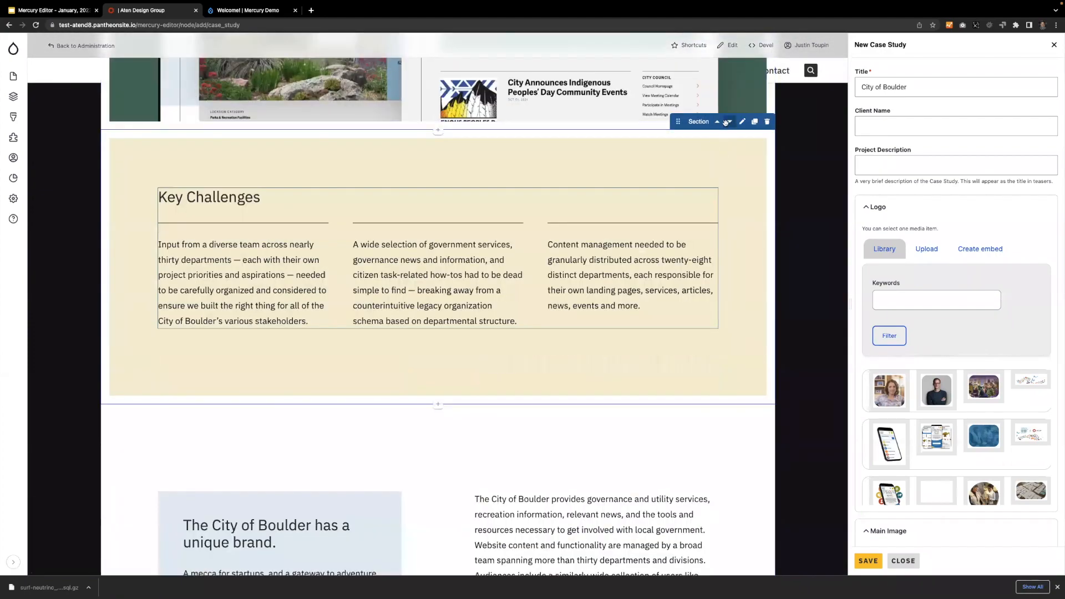
left_click(727, 121)
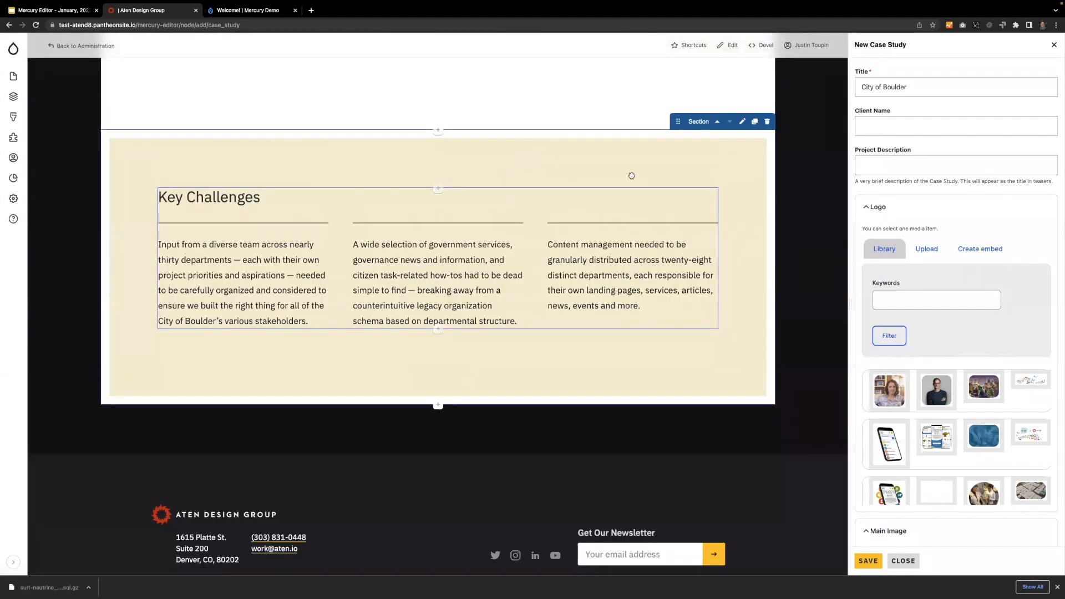
Duplicate the Key Challenges section and replace the copy's text with the pasted "The Solution" heading and list.
left_click(756, 122)
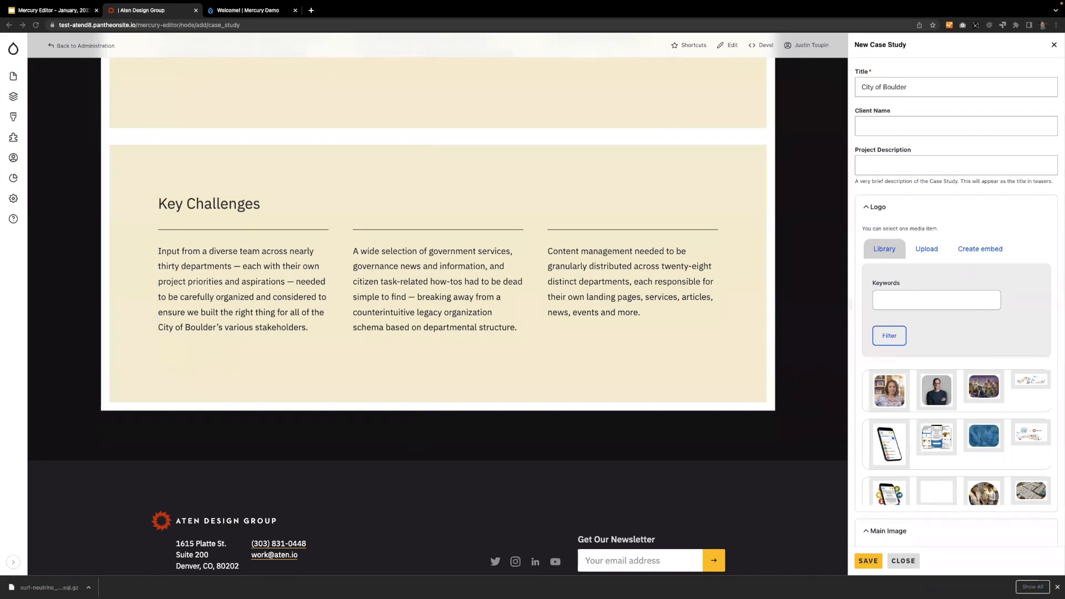
left_click(280, 304)
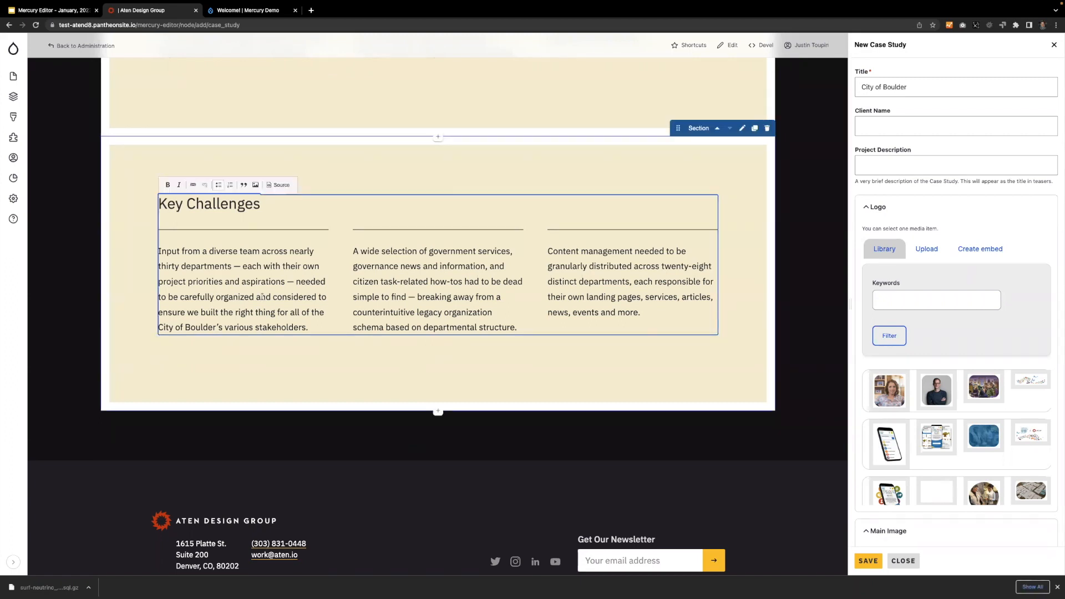
key("super+a")
type("The Solution From a round table thirty-person project kickoff through stakeholder surveys and core team identification, to launching and user testing a beta site — every step of the process examined a wide array of perspectives to guarantee the finished product served each unique audience. Content and services were reimagined with a users first approach that built empathy with audiences and drove to the core motivation of each website visit. Services, news, calendar events, and more put the user in the driver seat with dead simple navigation and advanced search functionality. A custom content permissions solution allows department managers to easily add or remove users from their teams, granting them configurable access to edit department content. The resulting permissions network intelligently distributes content management across nearly a hundred users.")
left_click(95, 245)
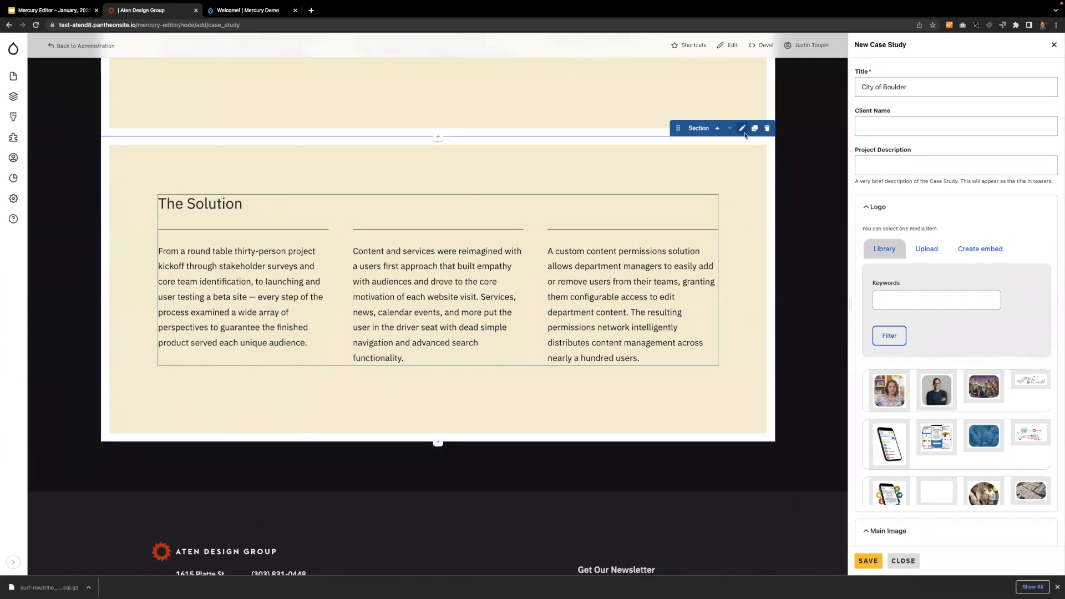
Clear the background color of The Solution section.
left_click(741, 126)
left_click(227, 272)
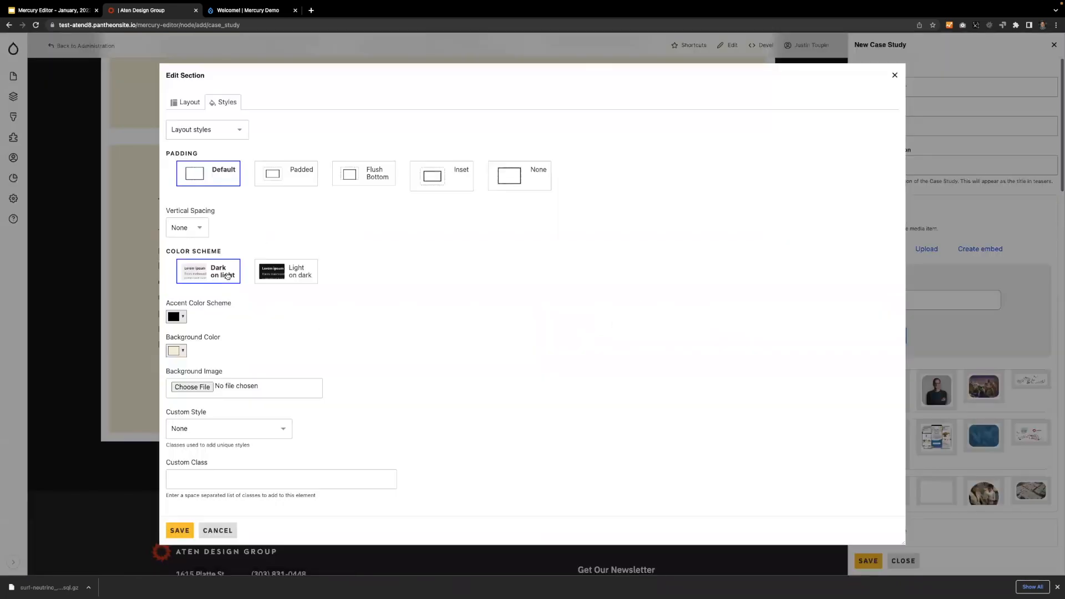
left_click(181, 355)
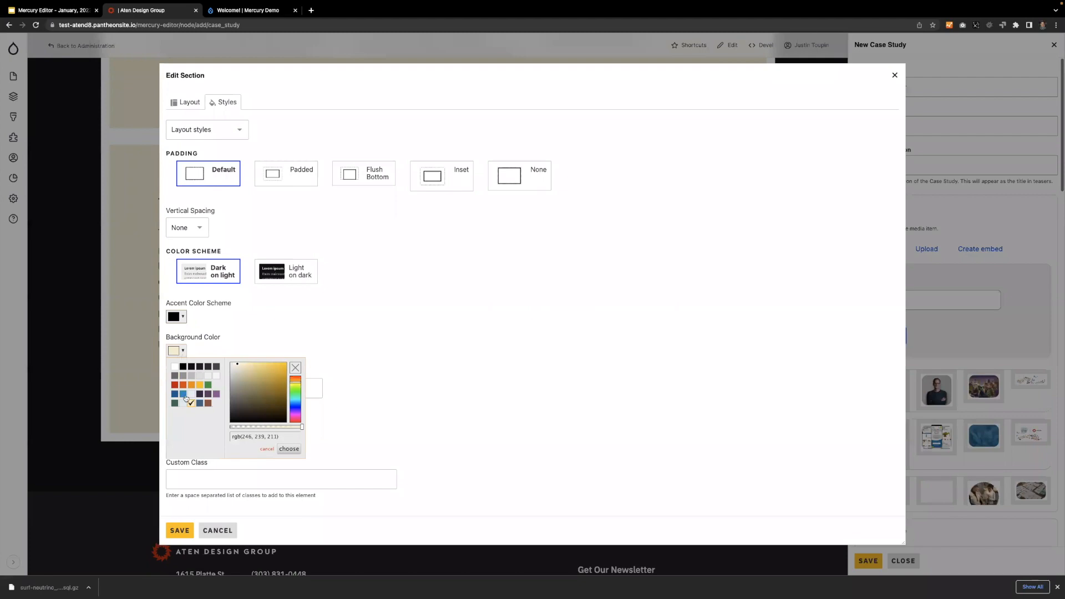
left_click(296, 368)
left_click(321, 348)
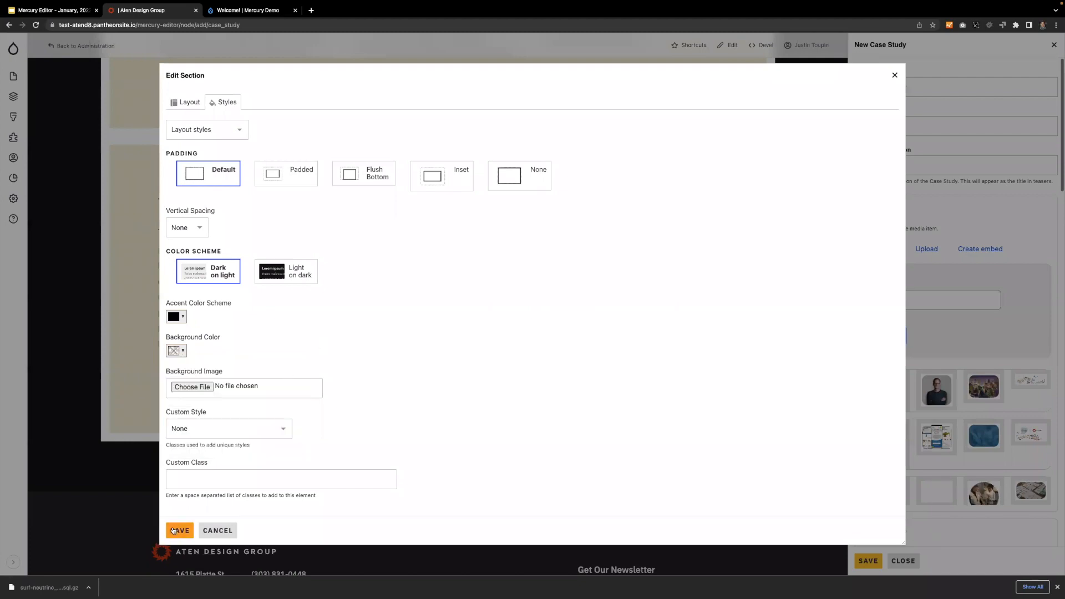
Add a Three Column [1:2:1] section below The Solution section.
scroll(111, 488, "down", 2)
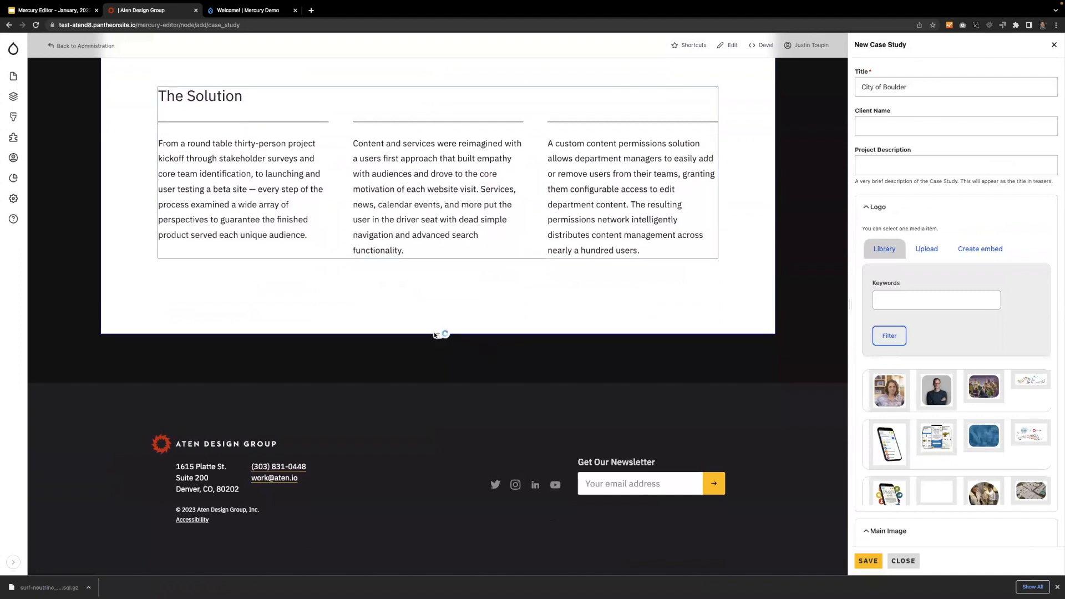
left_click(437, 334)
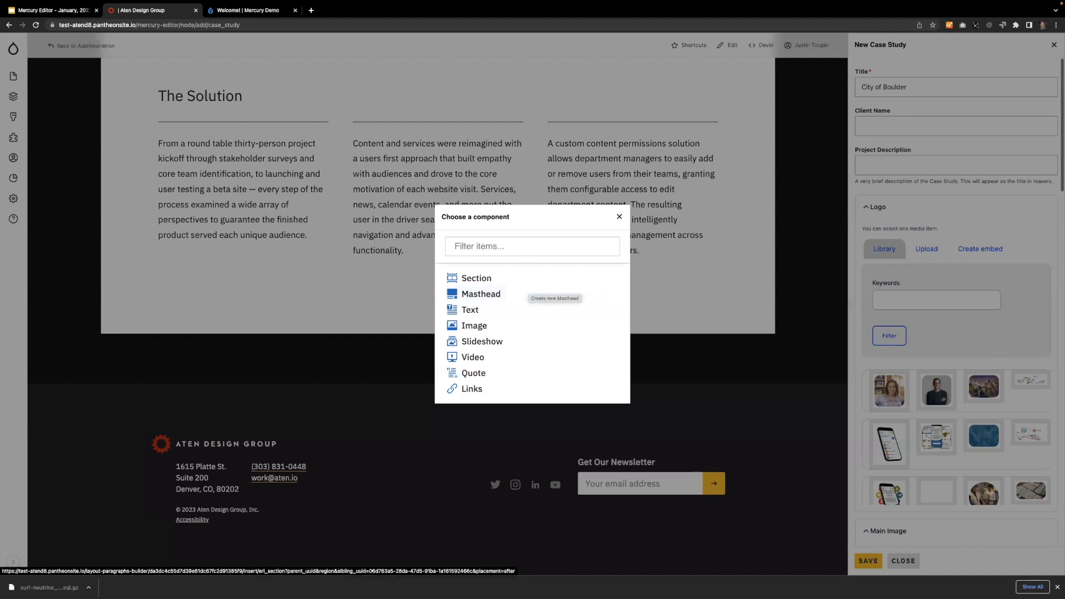
left_click(505, 280)
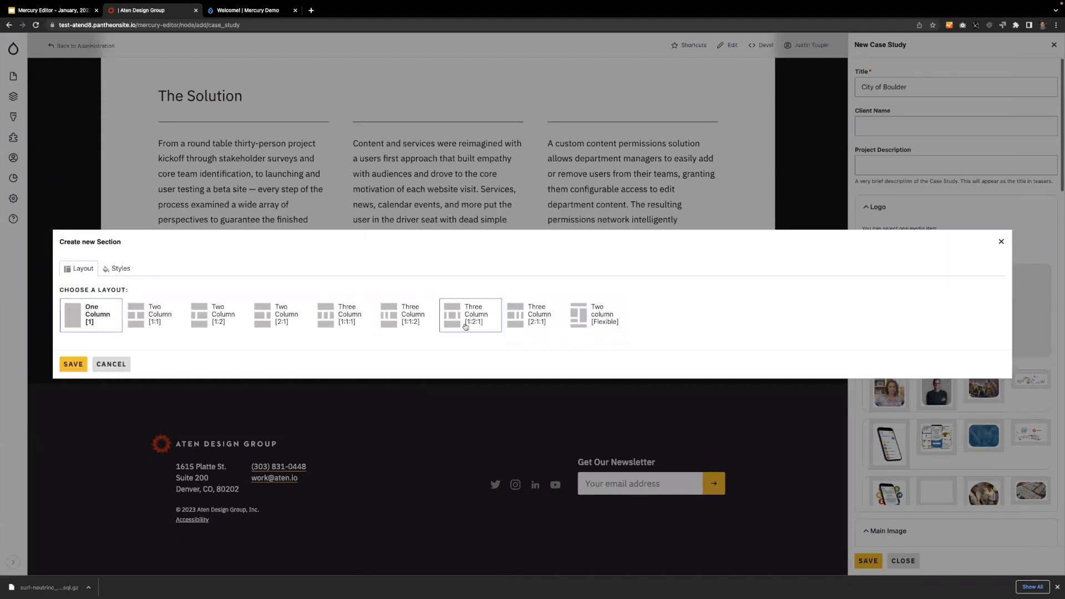
left_click(472, 314)
left_click(70, 365)
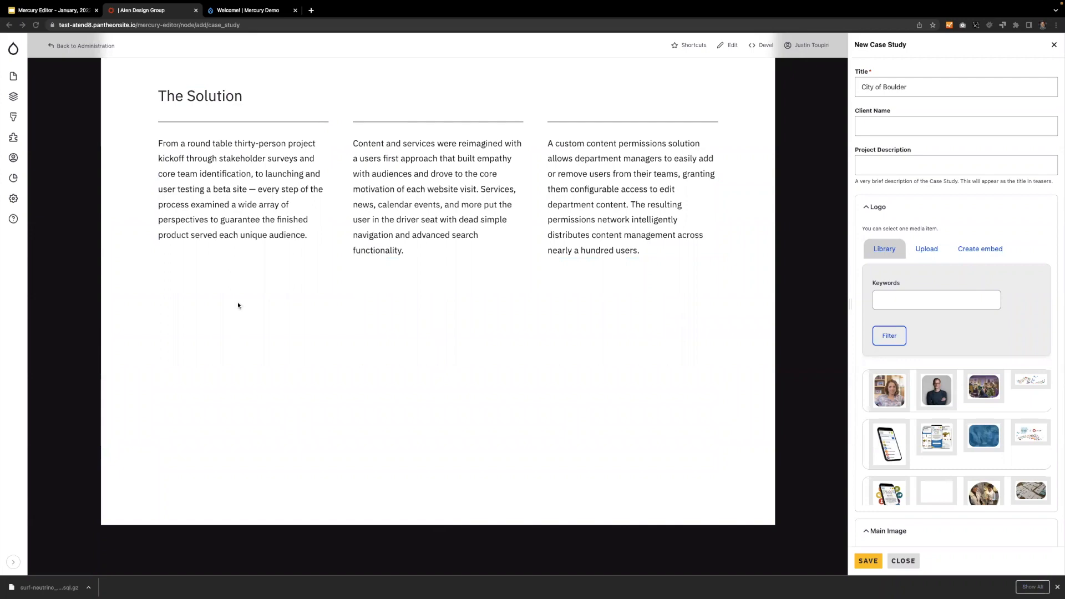
Add a text component to the new section's middle column containing the pasted "Stunning, modern design" heading and paragraph.
left_click(438, 431)
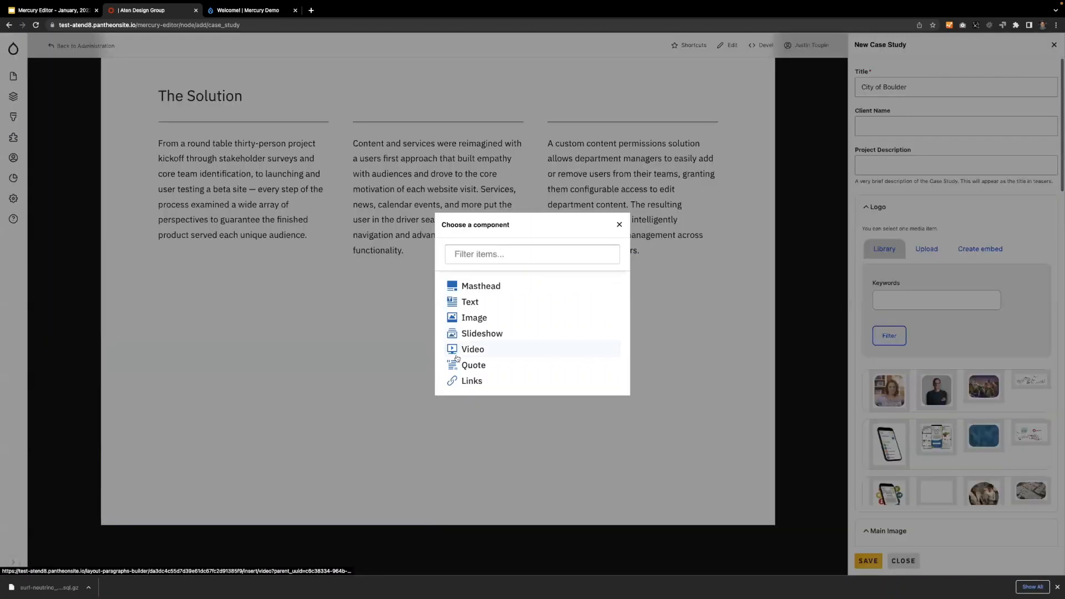
left_click(470, 301)
type("tunning, modern design The City of Boulder website design strikes a balance between the outdoor-centric lifestyle and effective governance with bold imagery and generous patterns and textures that draw users into high value interactions. The result is a task-oriented, modern, stunning look & feel that pushes usability and accessibility to the forefront.")
left_click(316, 431)
type("S")
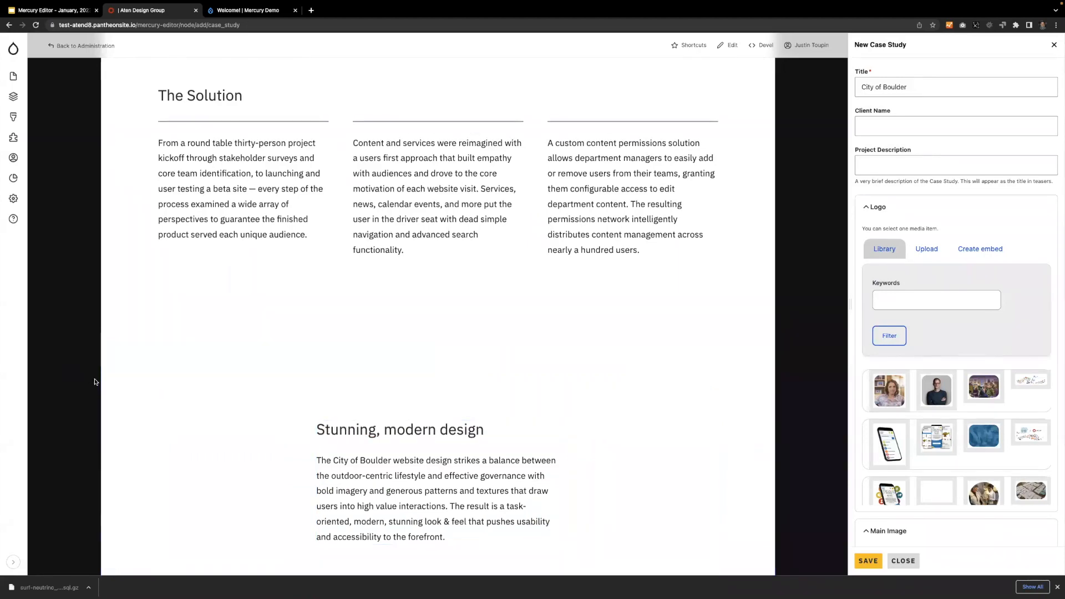
Insert a slideshow component in the full-width region below the "Stunning, modern design" text columns.
scroll(394, 344, "down", 5)
left_click(437, 318)
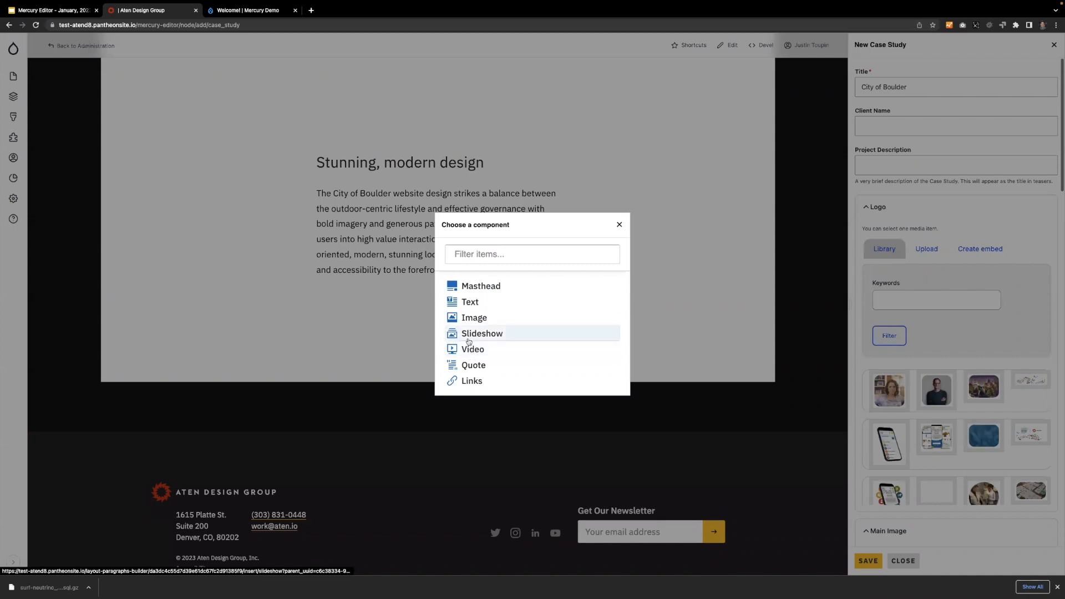
left_click(481, 331)
left_click(97, 328)
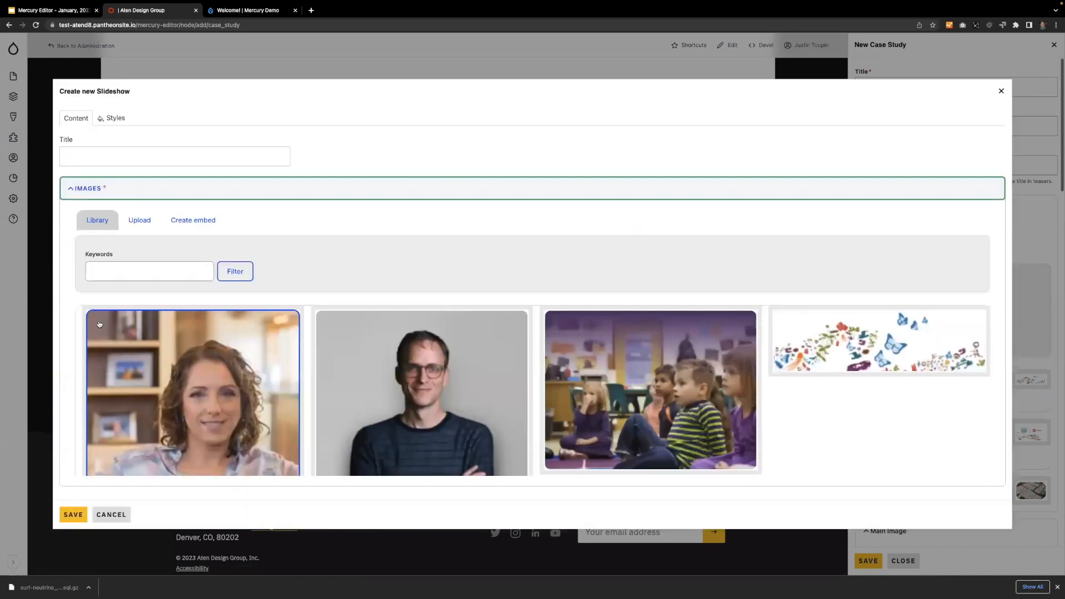
scroll(155, 288, "down", 2)
scroll(158, 250, "up", 2)
Filter the slideshow's media library by the keyword "boulder".
left_click(155, 244)
type("boudler")
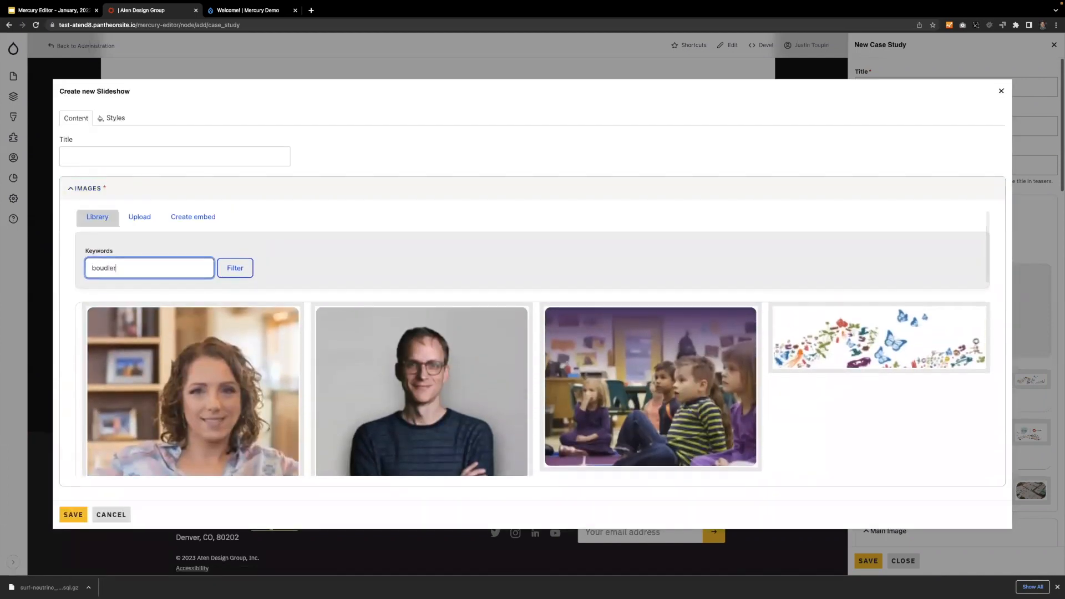
key("Return")
left_click(111, 271)
double_click(105, 272)
type("boulder")
key("Return")
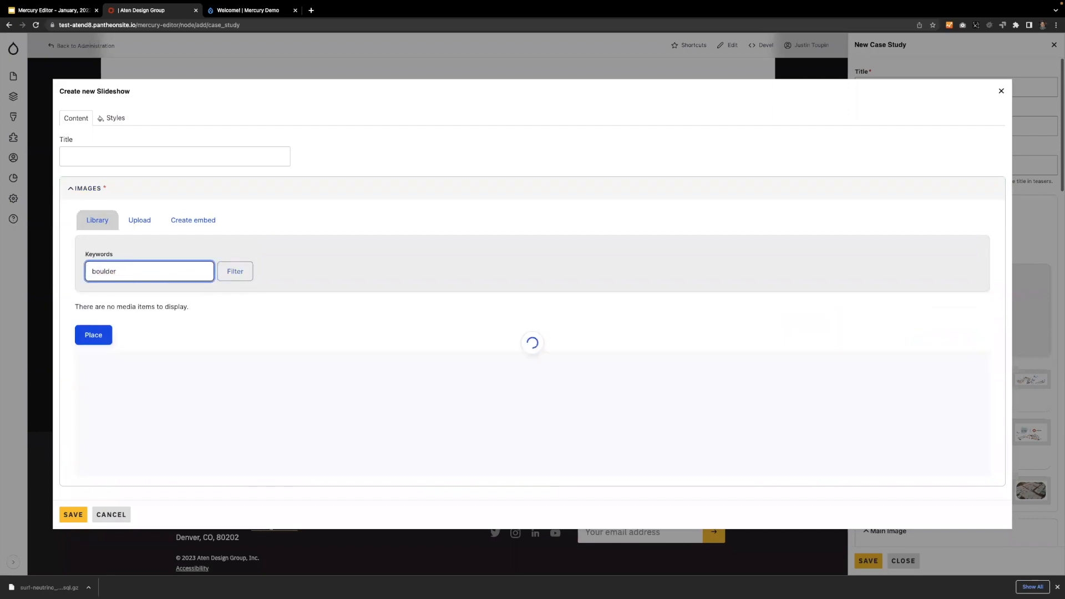
Place the Chautauqua Park screenshot and the two website screenshots beside it in the slideshow and save it.
scroll(266, 245, "down", 10)
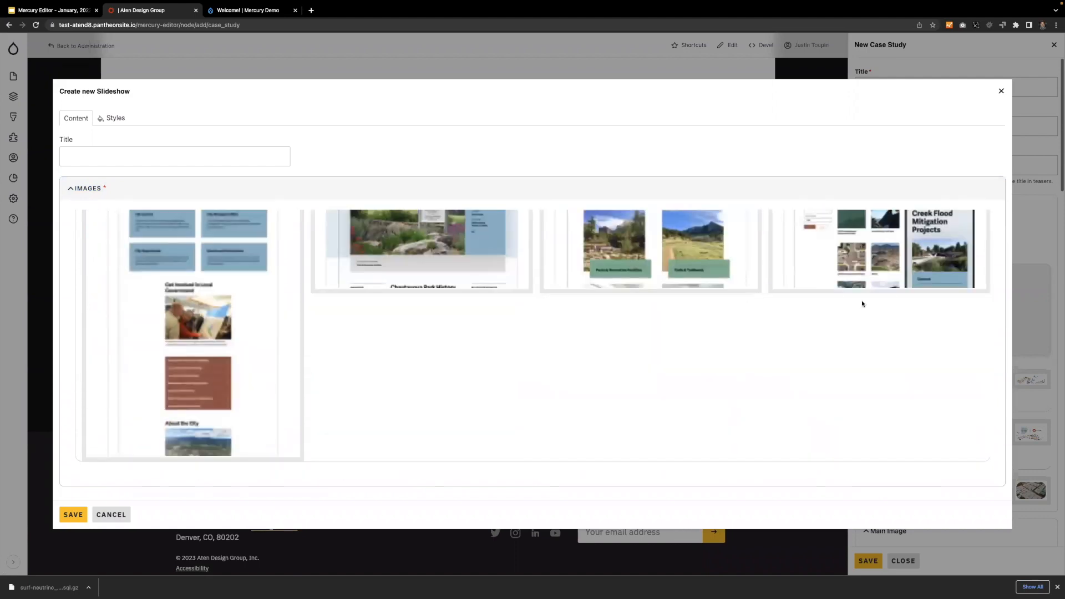
left_click(879, 250)
left_click(650, 249)
left_click(444, 239)
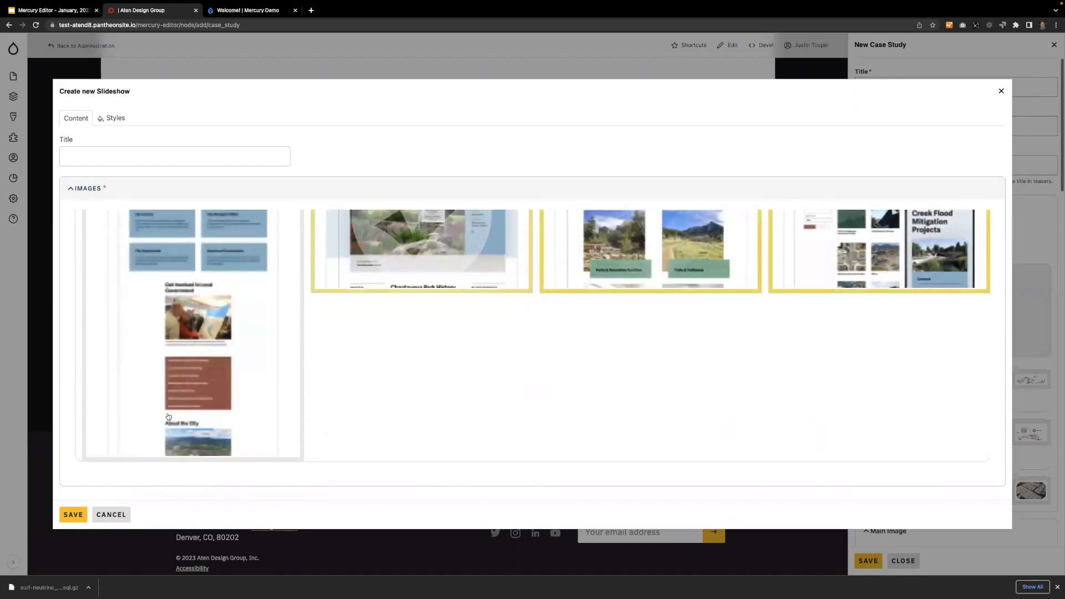
scroll(124, 470, "down", 3)
left_click(106, 452)
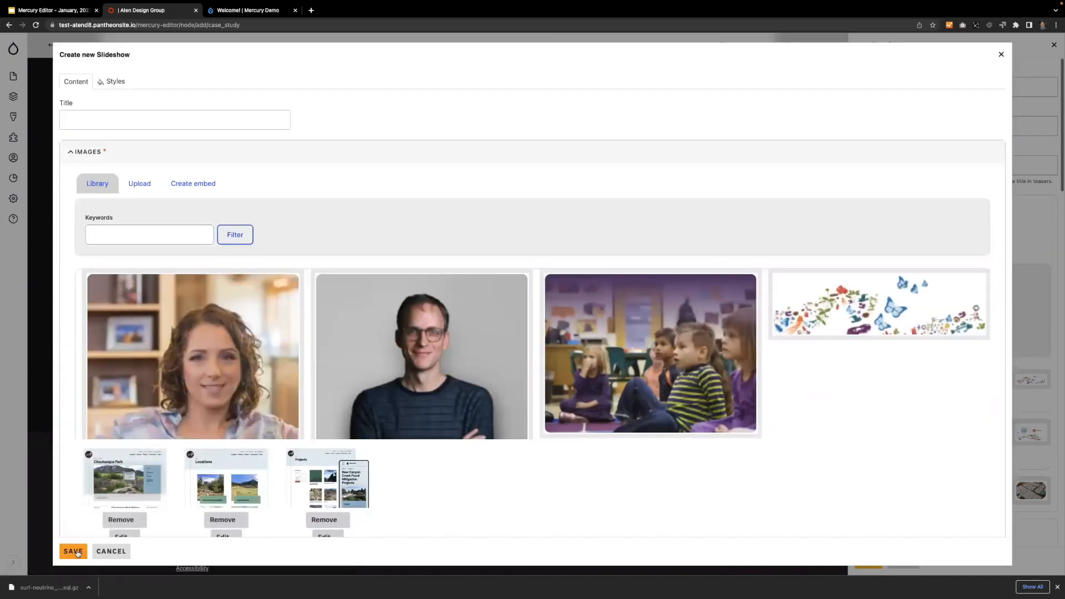
left_click(78, 552)
Set the "Stunning, modern design" section to the Light on dark color scheme with a blue background, rgb(64, 111, 140).
scroll(525, 394, "up", 2)
left_click(742, 181)
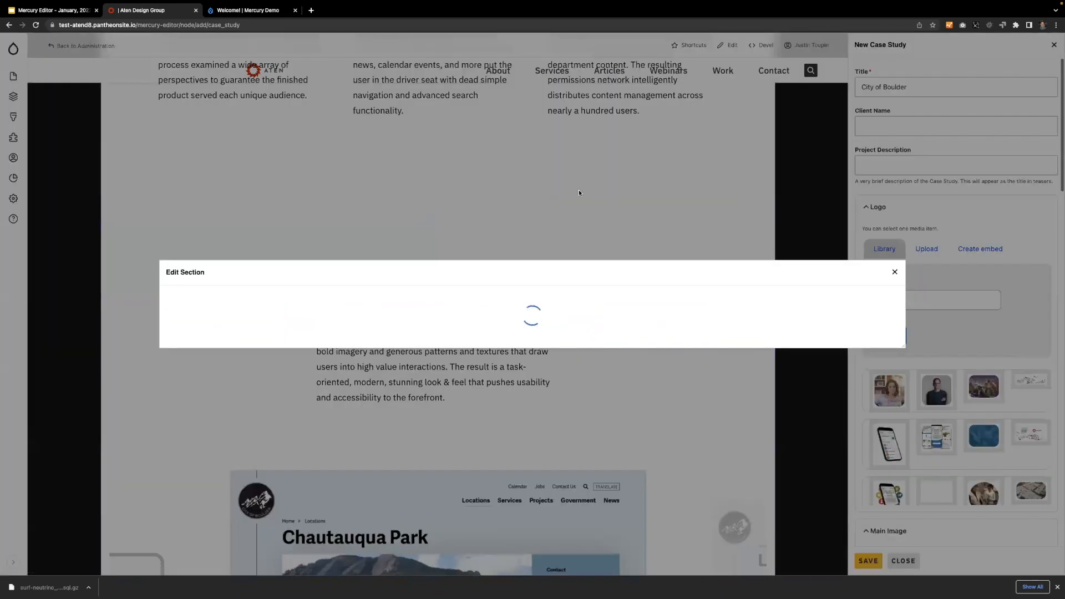
left_click(227, 268)
left_click(284, 254)
left_click(173, 331)
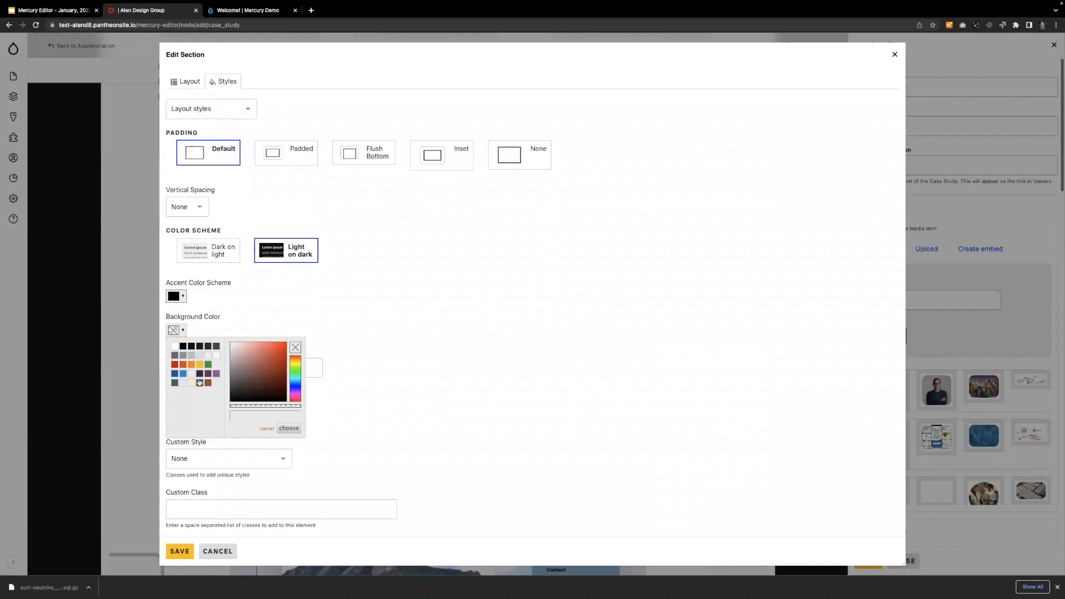
left_click(199, 383)
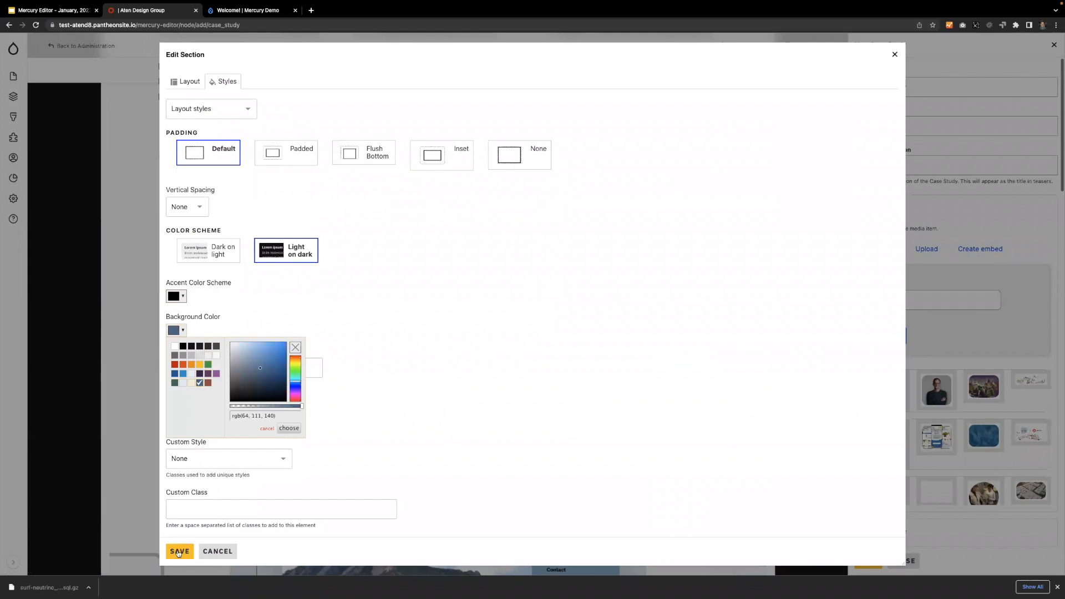
left_click(128, 400)
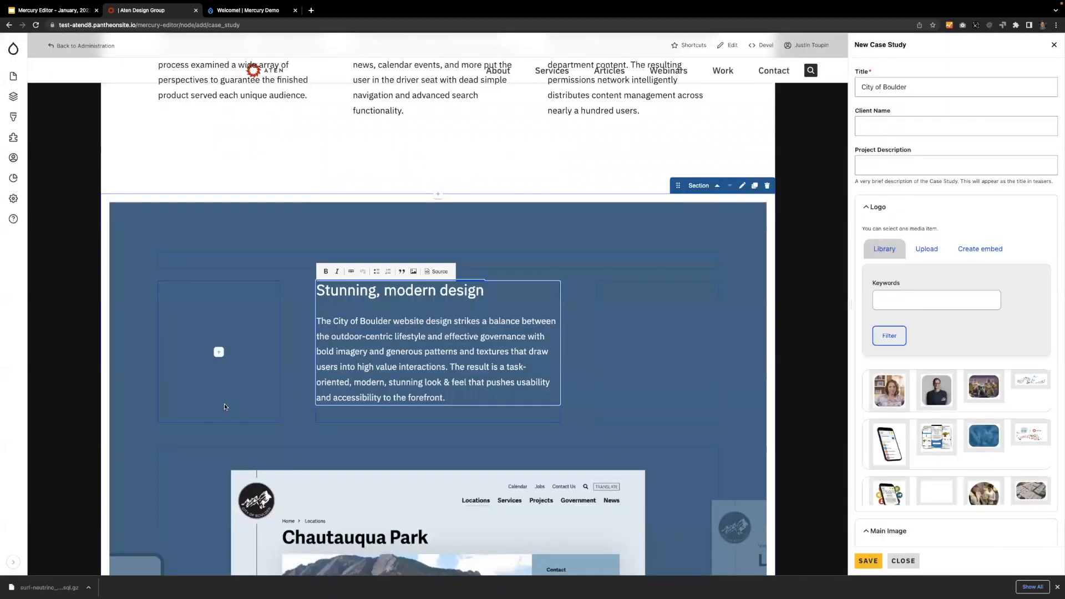
Add a new section with the Two Column [1:1] layout below the slideshow section.
scroll(224, 404, "down", 8)
scroll(225, 408, "down", 1)
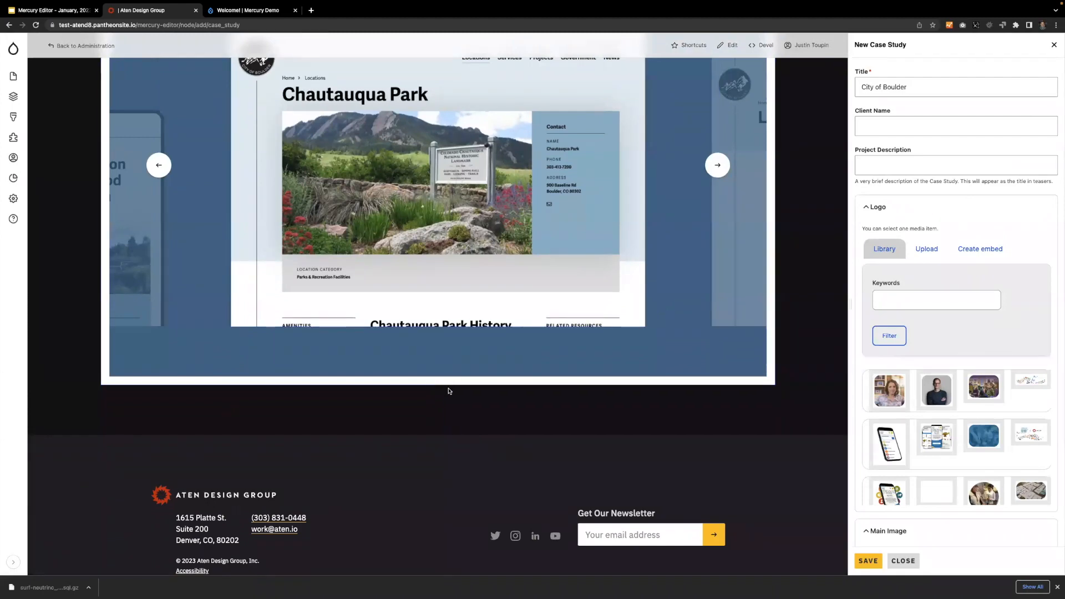
left_click(437, 386)
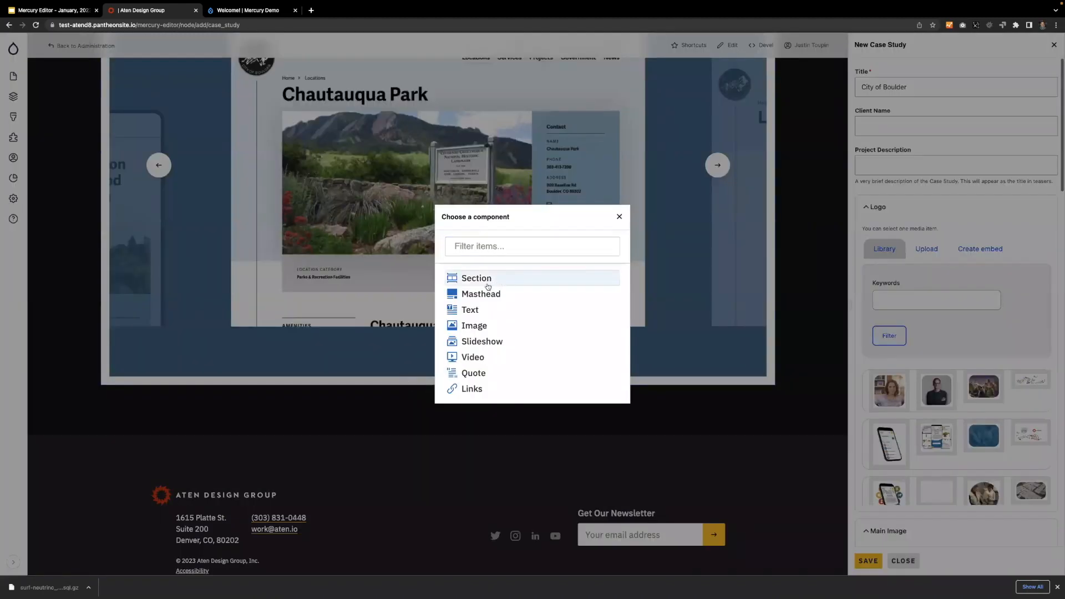
left_click(479, 279)
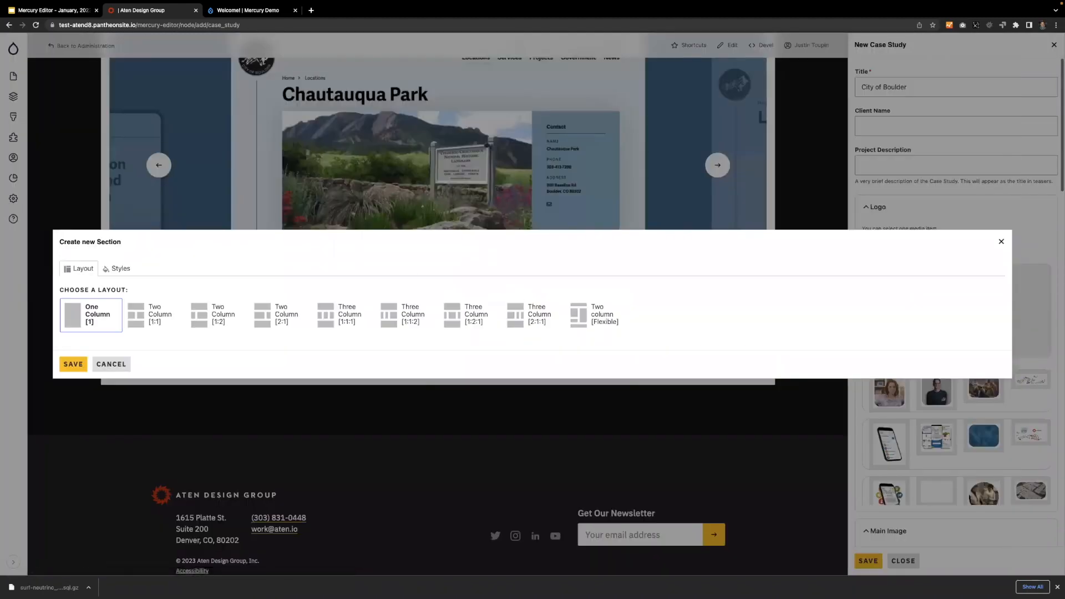
left_click(142, 319)
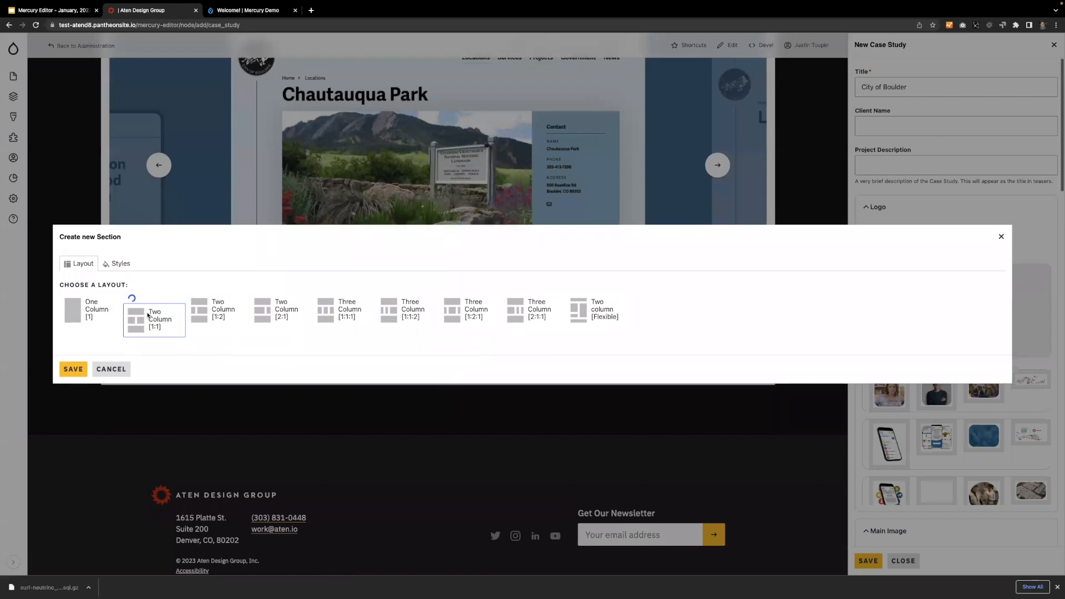
Give the new two-column section a reddish-brown background color and the Light on dark color scheme.
left_click(120, 269)
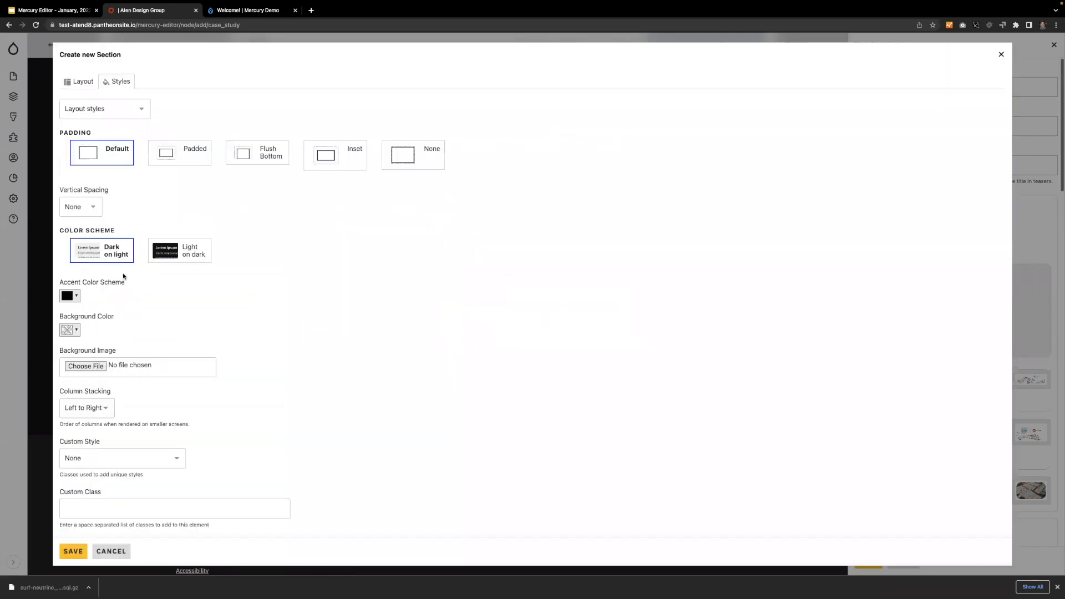
left_click(66, 331)
left_click(101, 383)
left_click(292, 269)
left_click(177, 251)
Set boulder--bg-mountains.png from the Demo Images folder as the section's background image and save the section.
left_click(98, 367)
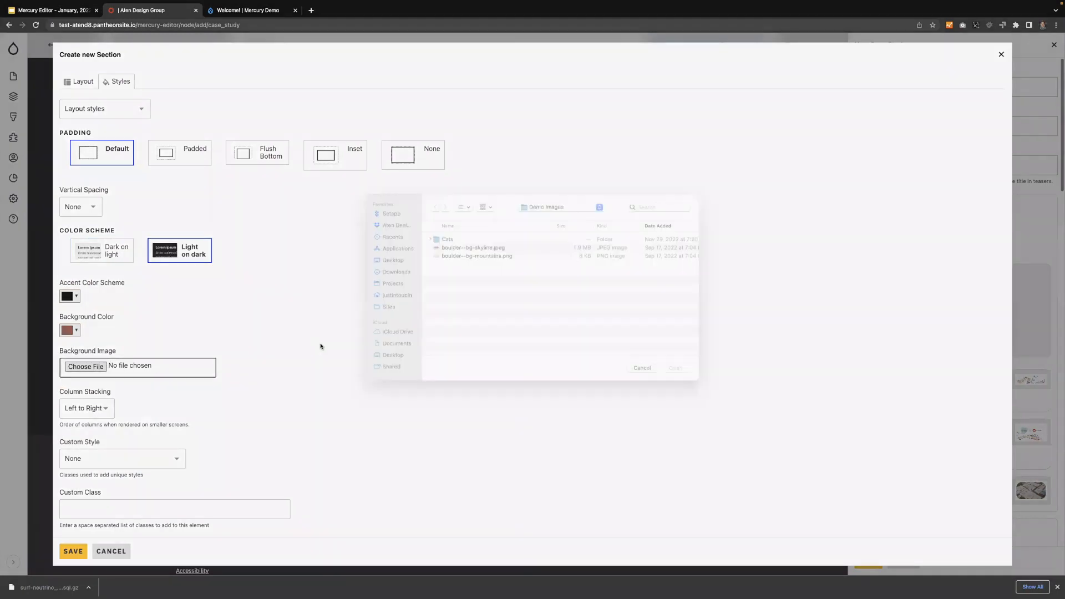
double_click(458, 251)
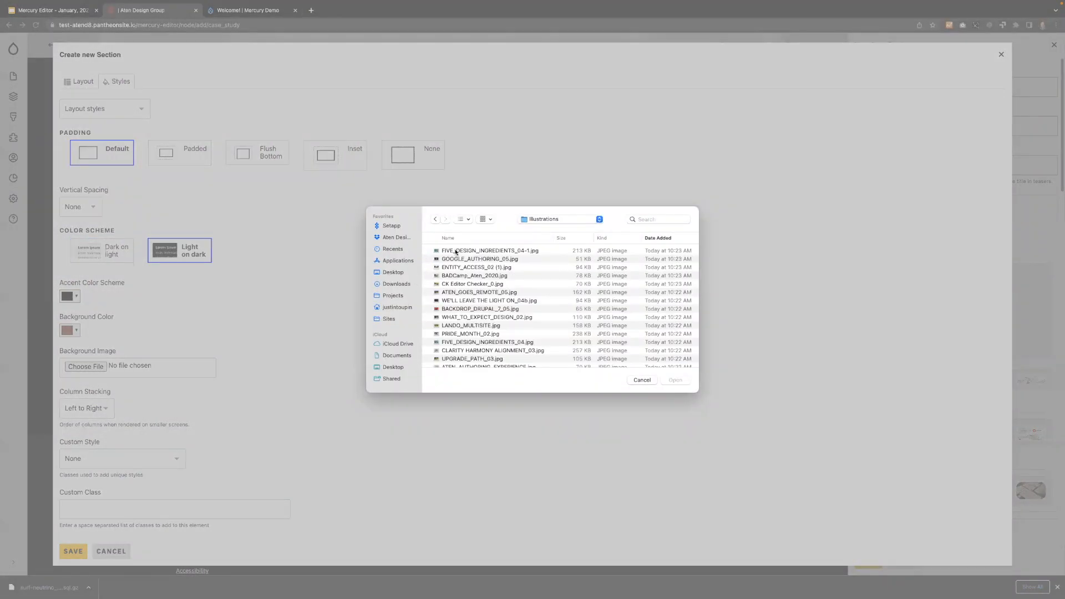
left_click(437, 219)
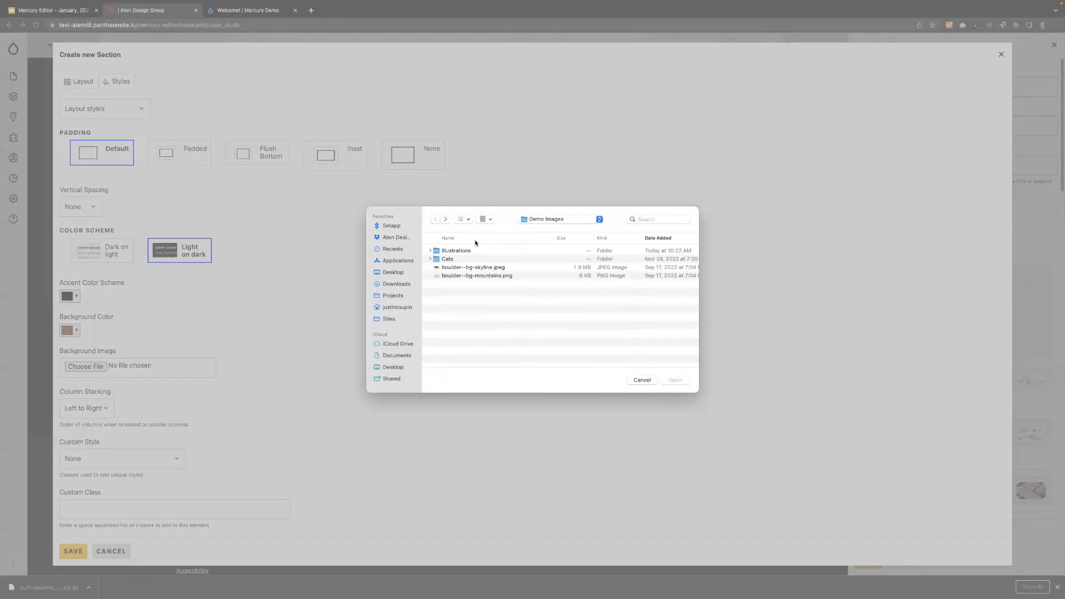
double_click(459, 276)
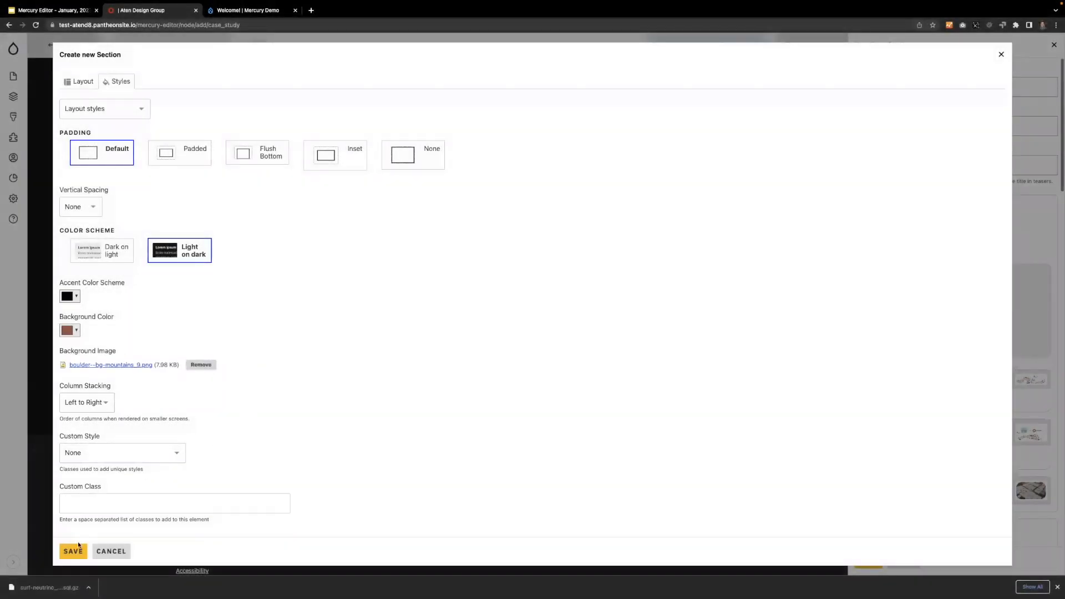
left_click(77, 550)
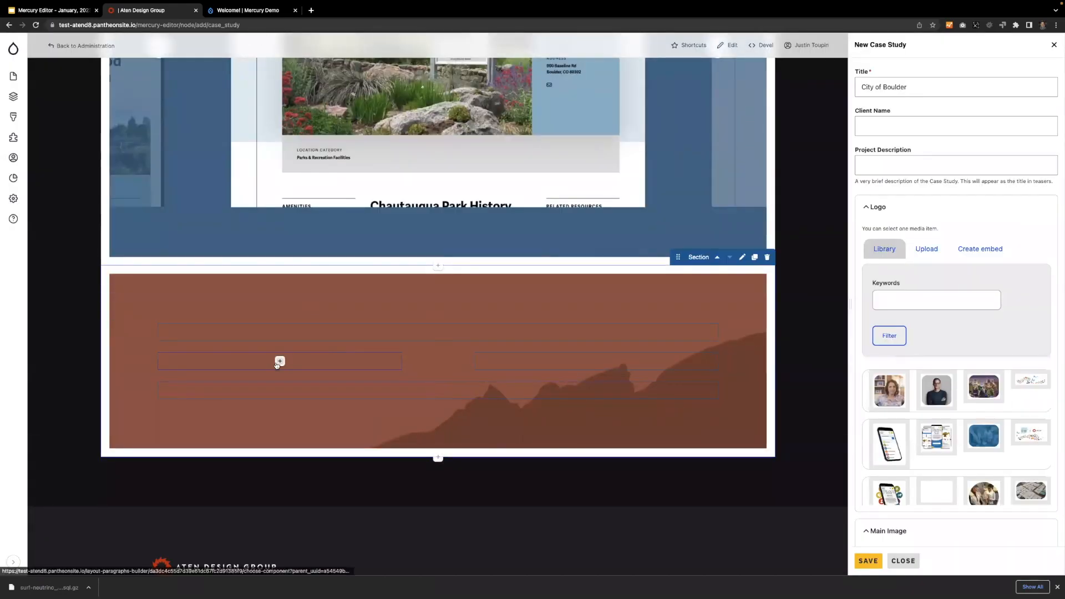
Add a text component to the mountain section's first column with the pasted "Distributed content management" heading and paragraph.
left_click(278, 361)
left_click(499, 305)
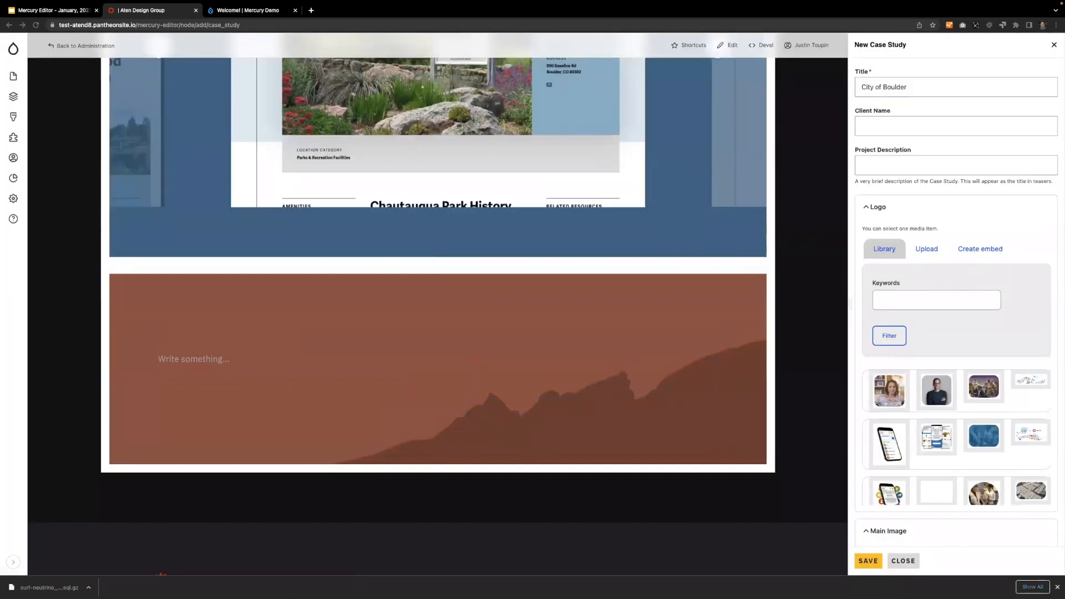
left_click(207, 357)
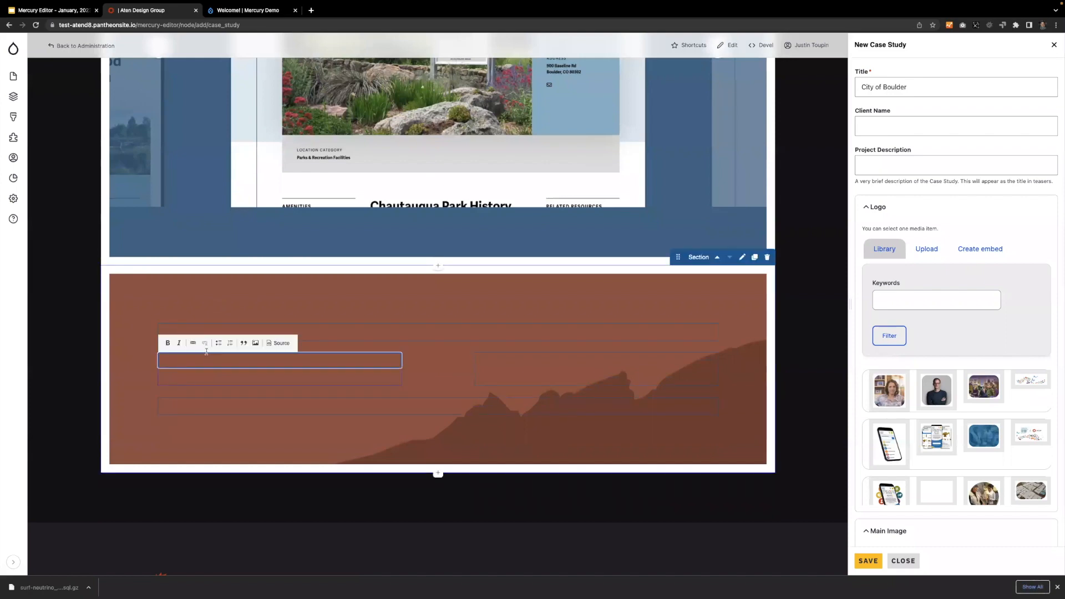
type("Distributed content management A custom solution extends Drupal’s flexible and granular role based permissions system, granting just the right access to nearly a hundred content editors based on their departmental affiliation. Department administrators can easily add or remove users from their teams, resulting in simple, effective, content management organically distributed across more than two dozen departments.")
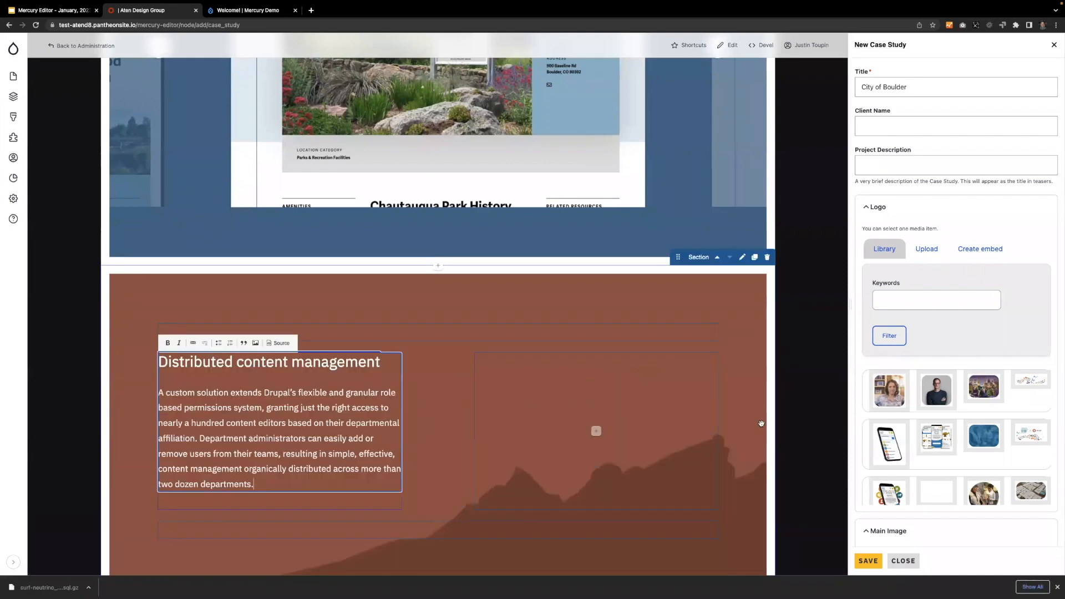
left_click(804, 435)
mouse_move(220, 363)
left_click(221, 362)
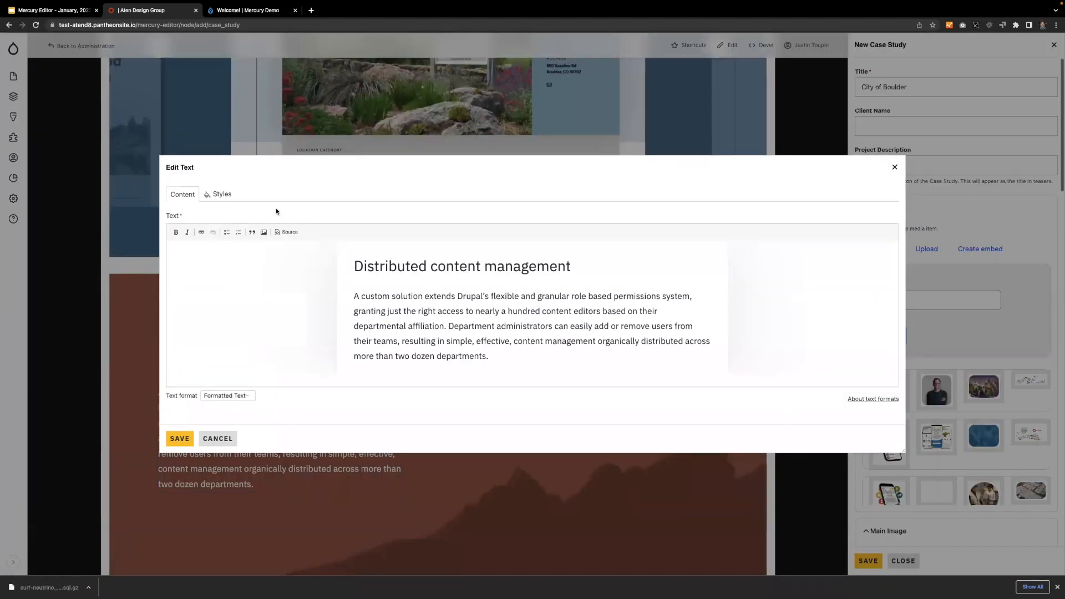
left_click(894, 166)
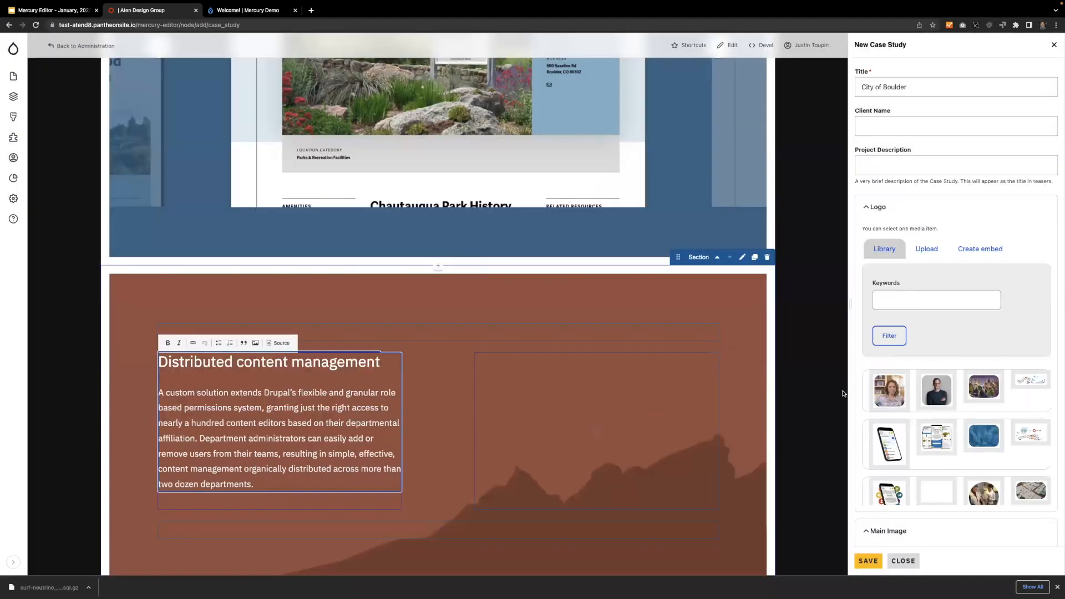
Start an image component in the mountain section's second column and filter the media library by "boulder".
left_click(596, 431)
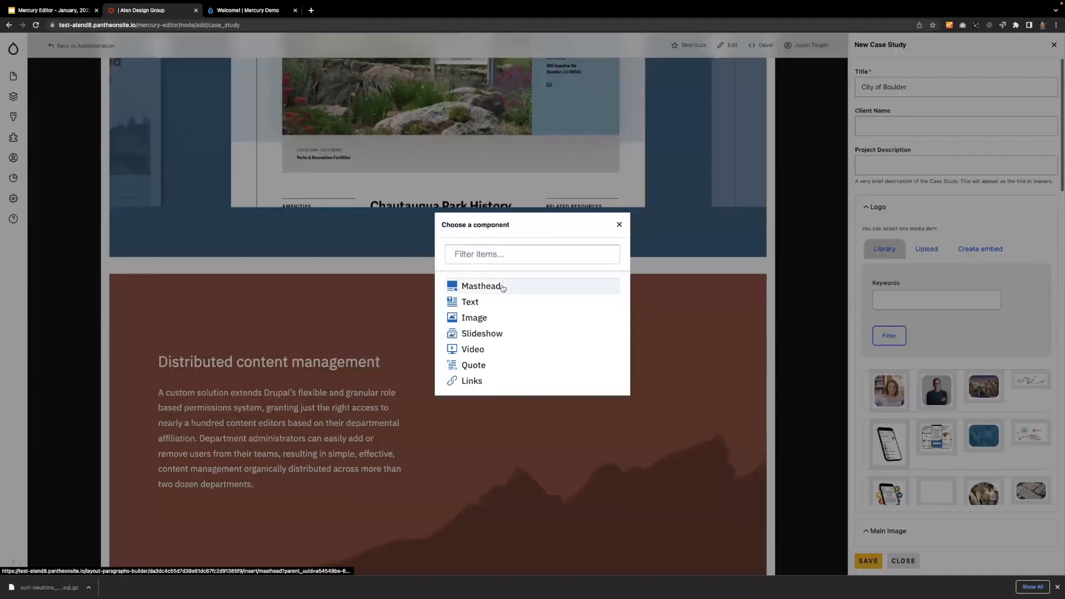
left_click(483, 316)
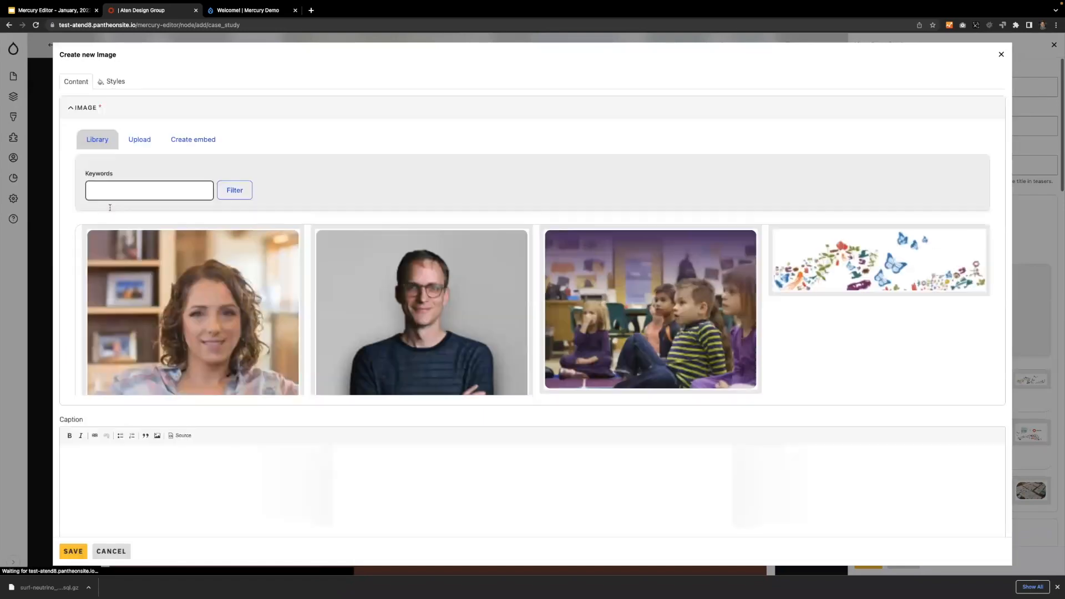
left_click(121, 186)
type("boulder")
key("Return")
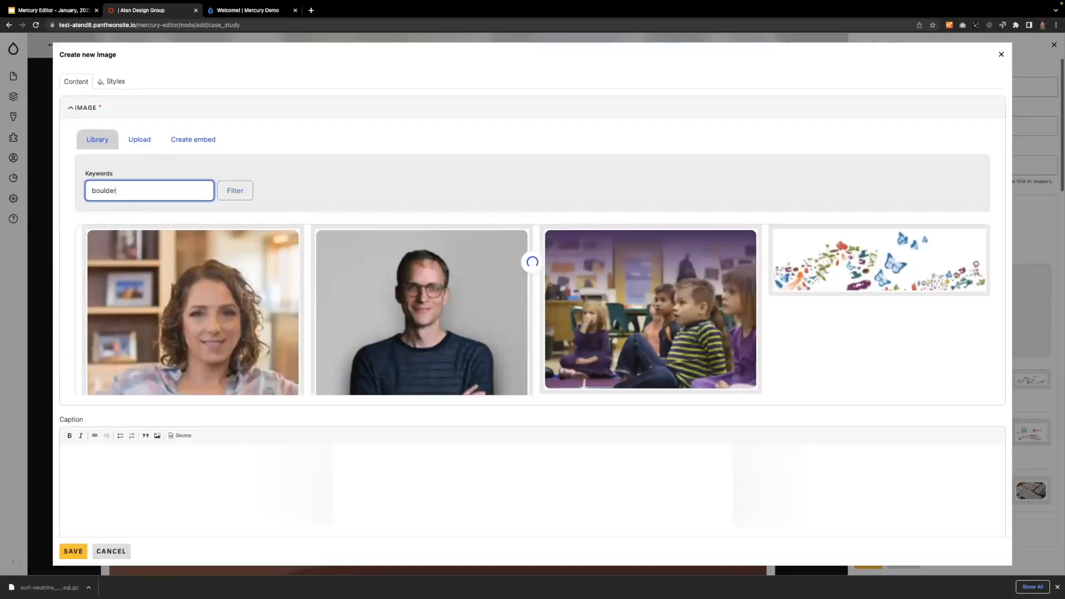
Place the "How the City is Governed" page screenshot from the filtered library and save the image component.
scroll(173, 276, "down", 5)
scroll(174, 276, "down", 6)
scroll(173, 277, "up", 1)
left_click(173, 277)
scroll(116, 379, "down", 1)
left_click(111, 378)
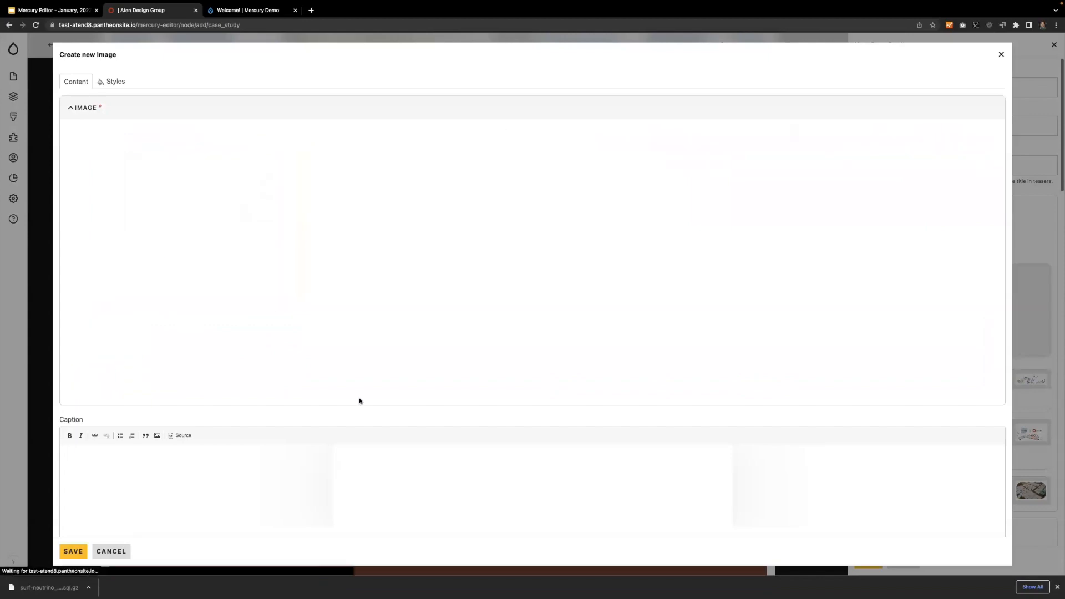
left_click(68, 546)
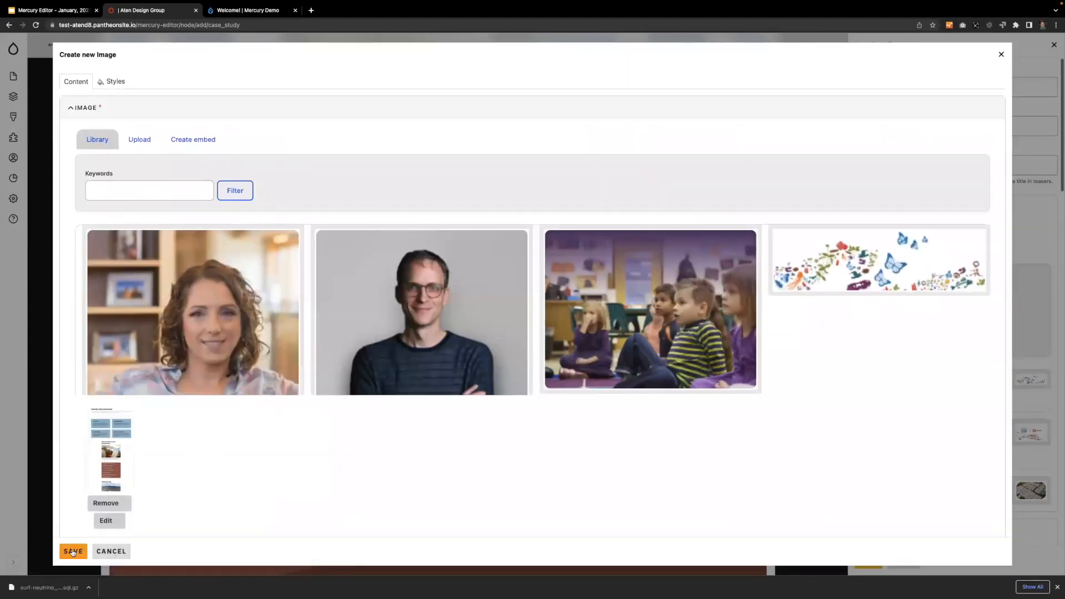
Set the Media Type style of the "How the City is Governed" image to Media Full and save the component.
scroll(356, 410, "up", 3)
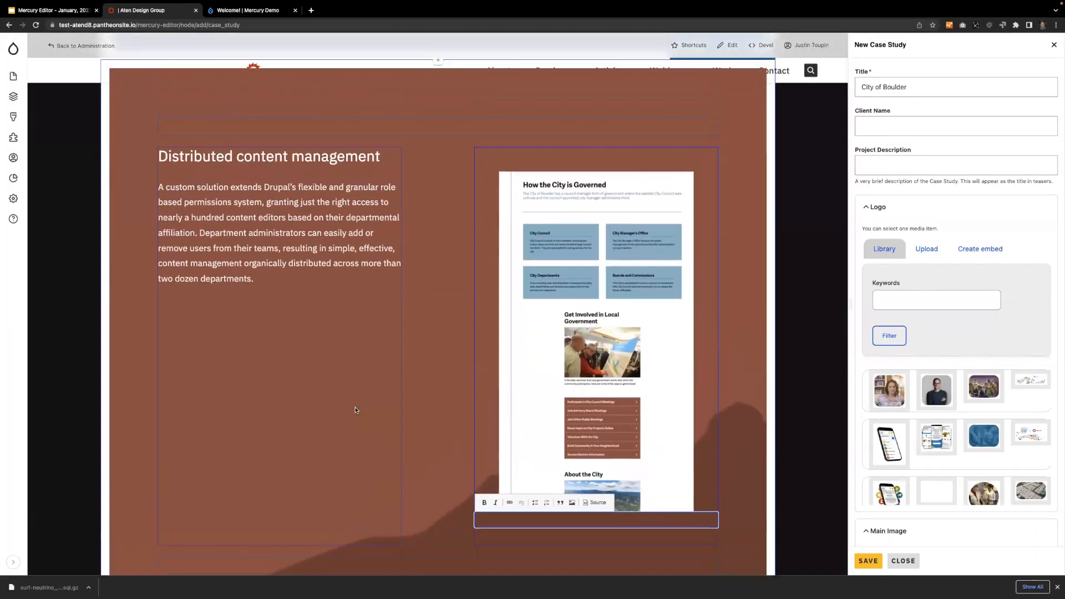
scroll(755, 261, "down", 6)
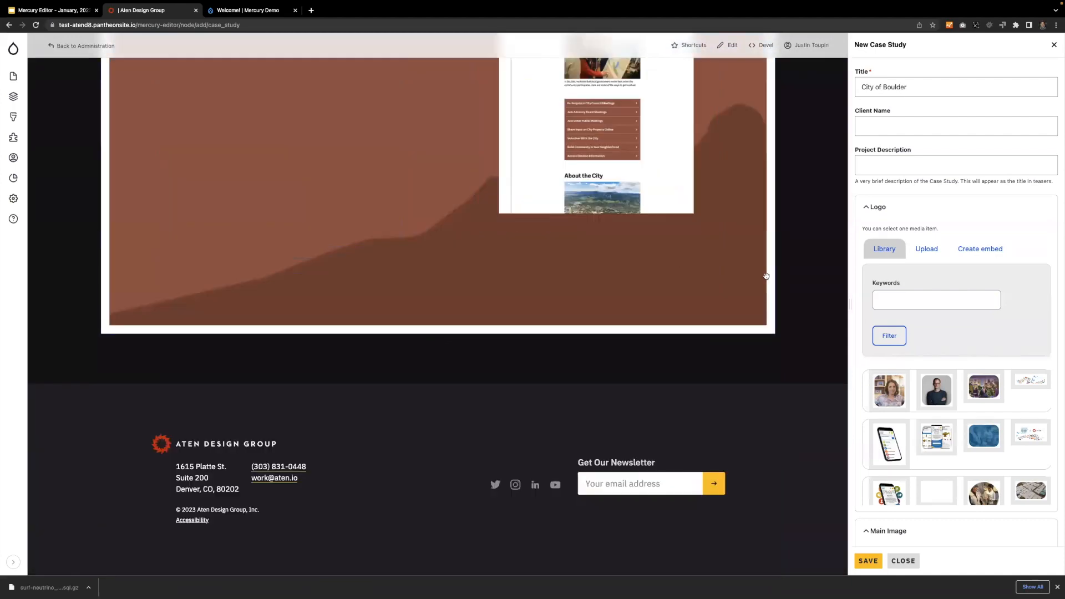
scroll(594, 231, "up", 6)
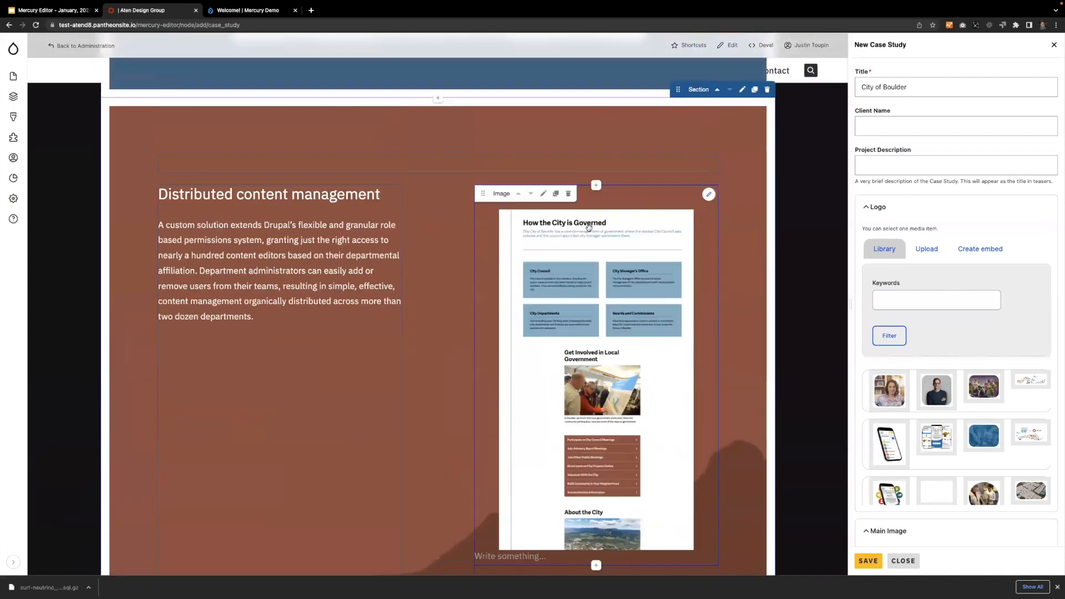
left_click(543, 194)
left_click(221, 83)
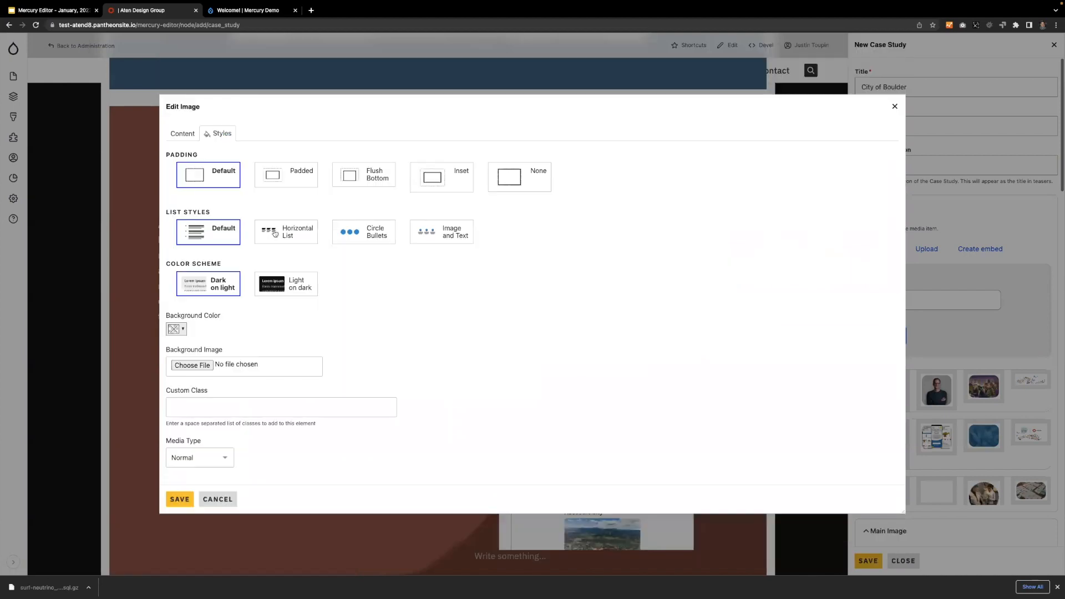
left_click(201, 455)
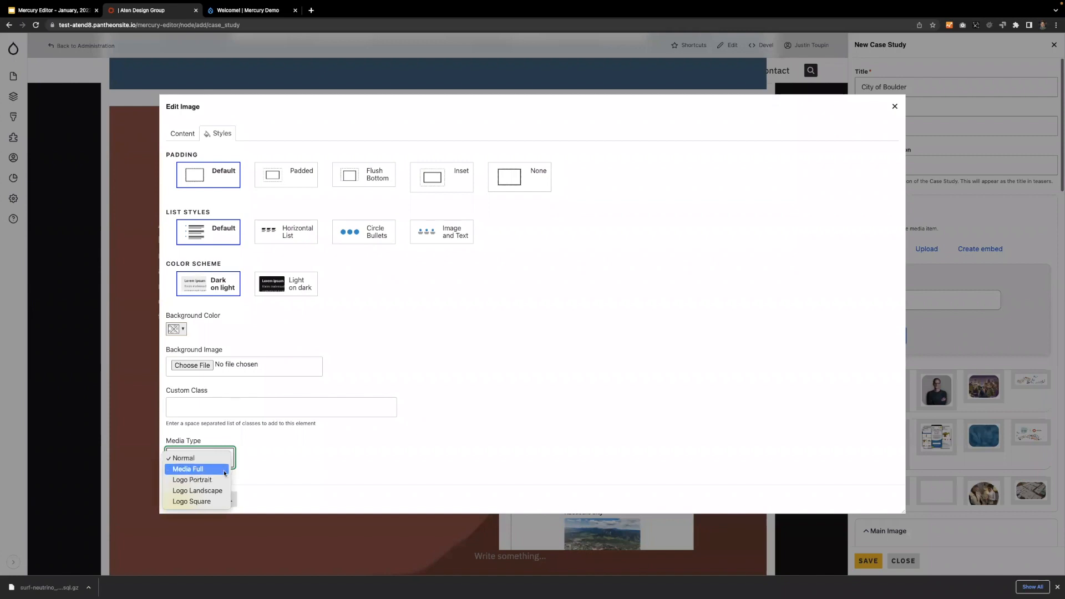
left_click(279, 455)
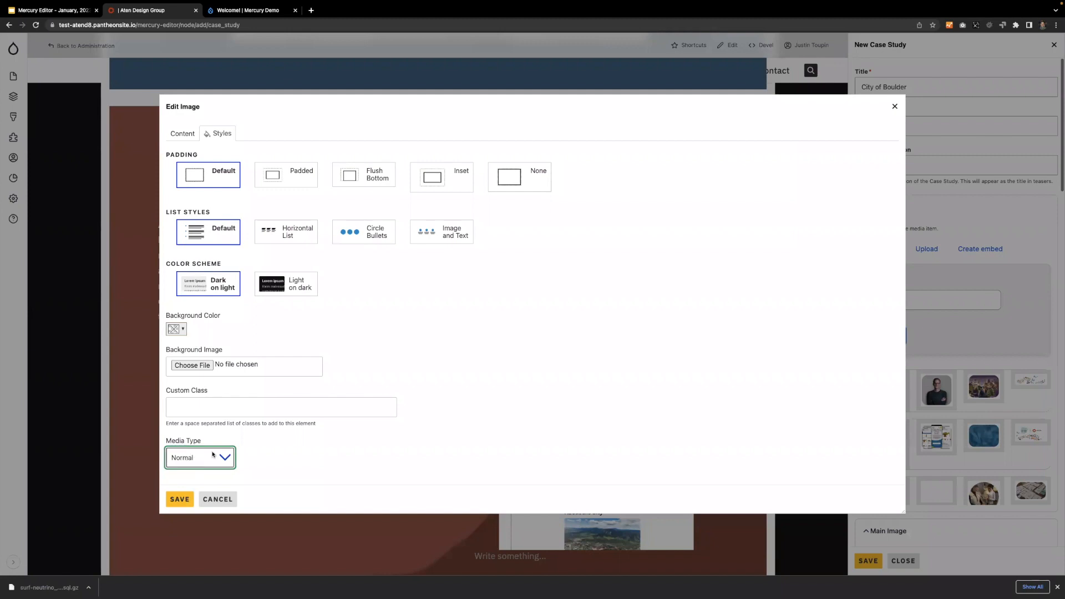
left_click(189, 460)
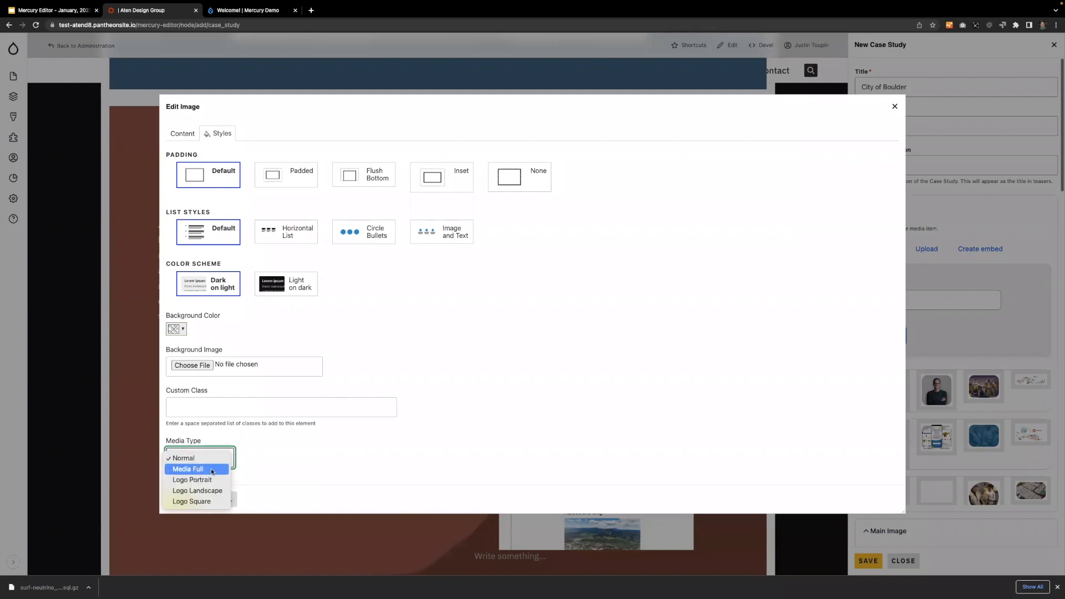
left_click(211, 470)
left_click(179, 501)
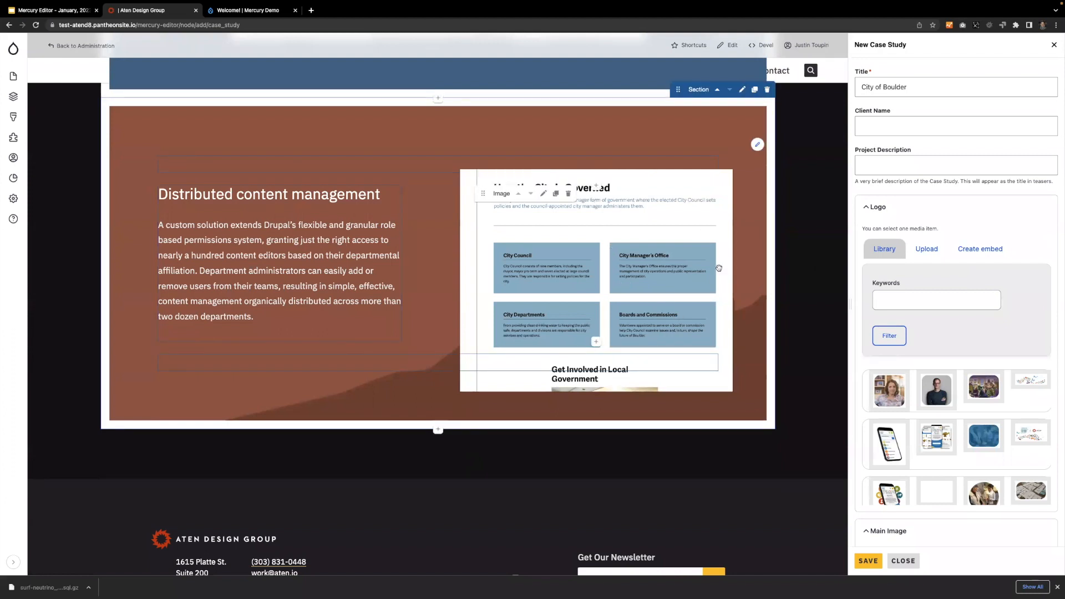
Save the City of Boulder case study and close the editor to show the finished page.
scroll(719, 268, "up", 20)
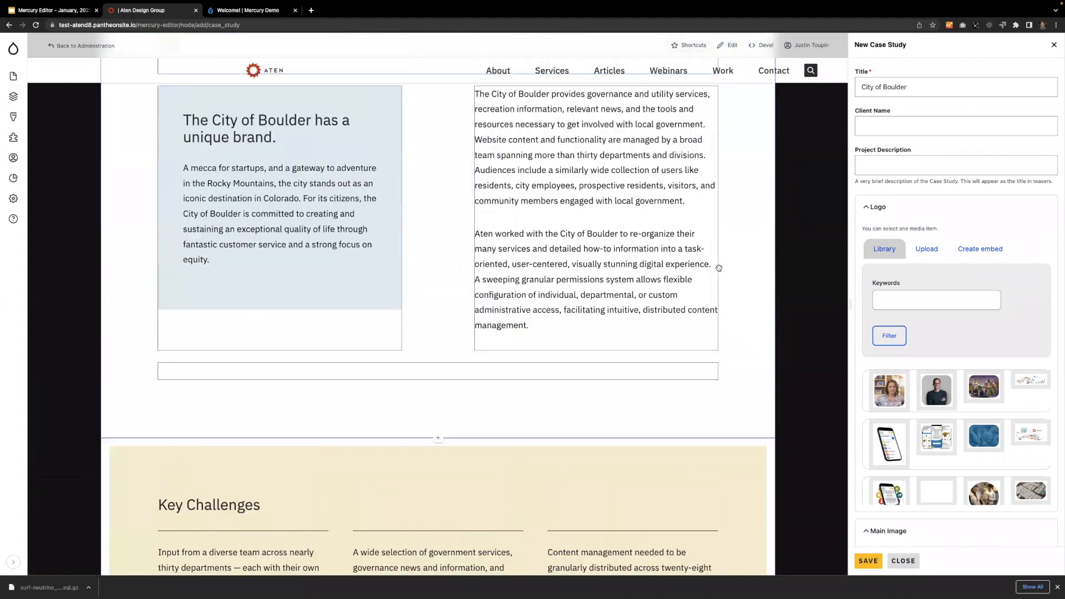
scroll(719, 268, "up", 10)
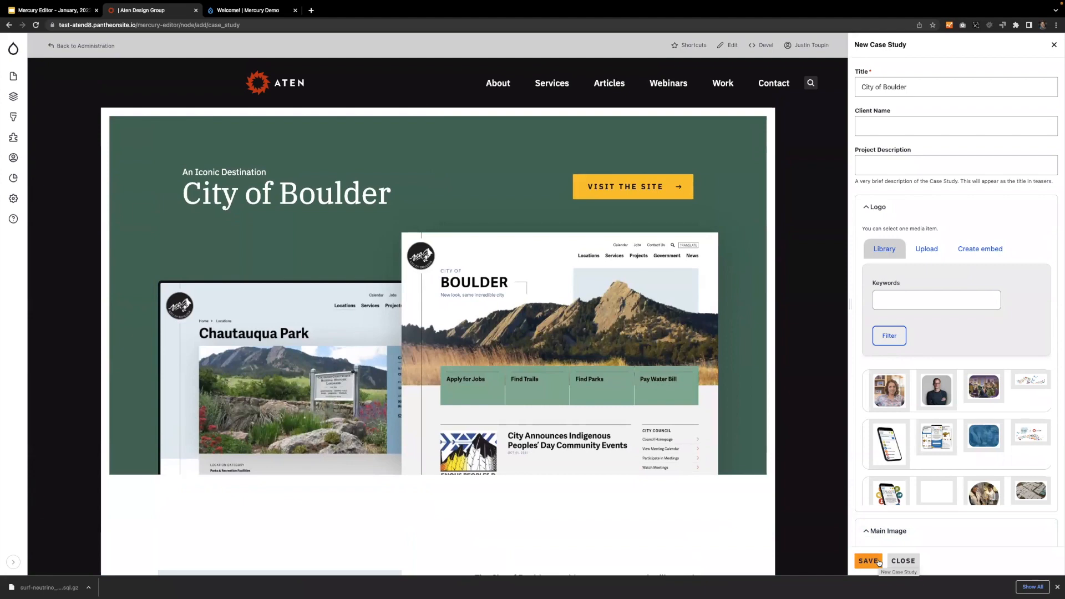
left_click(864, 562)
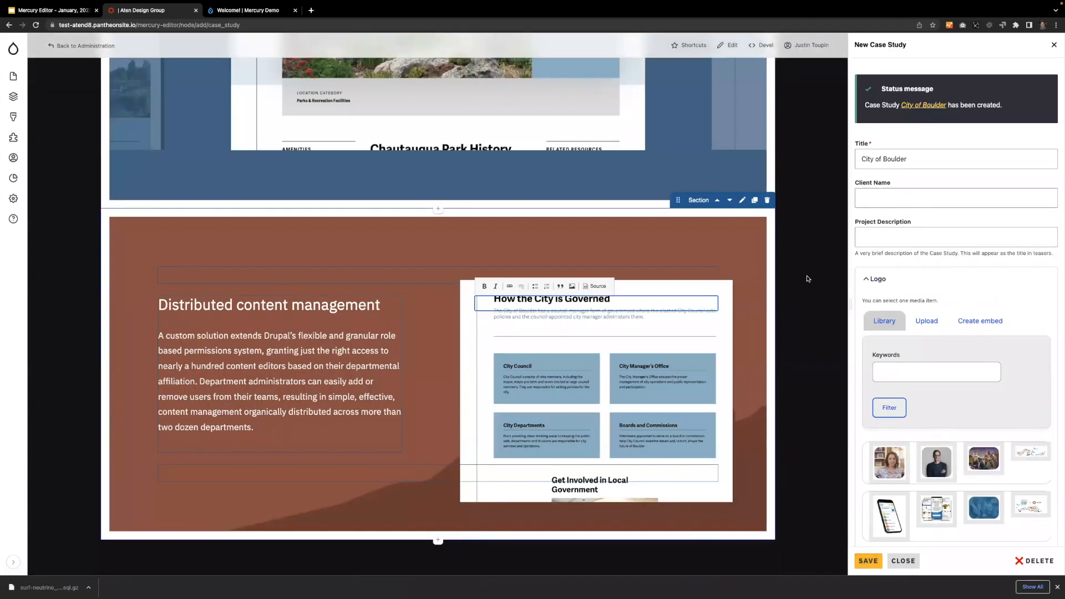
scroll(809, 276, "up", 20)
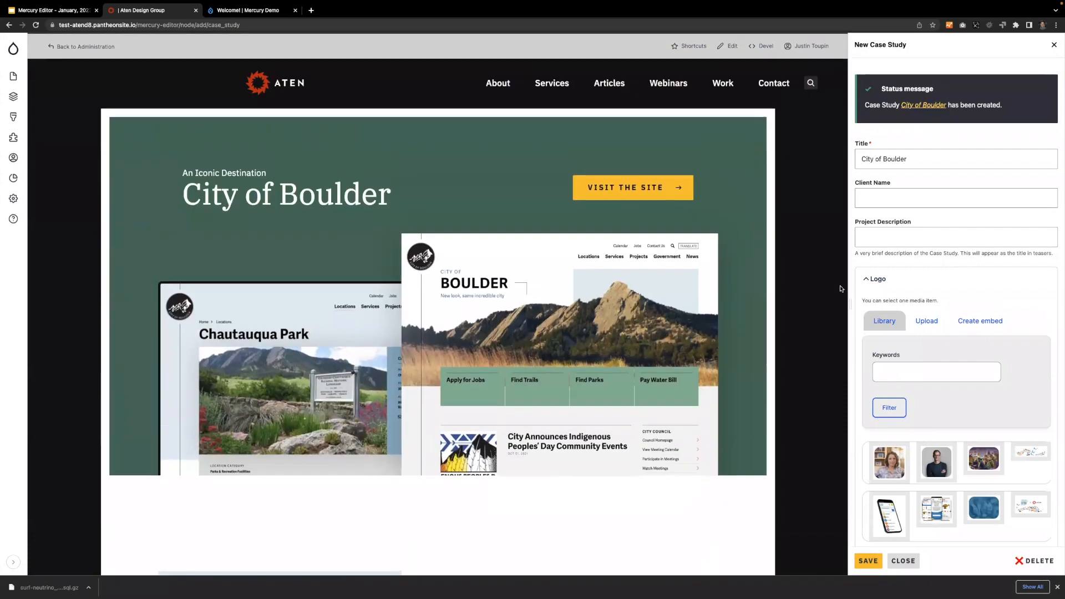
left_click(903, 561)
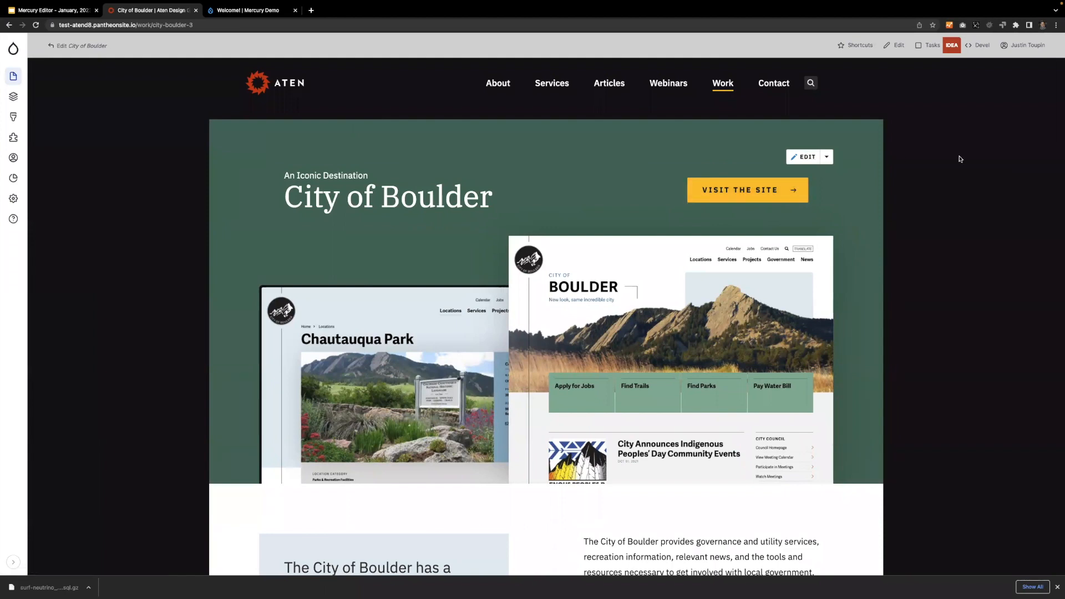
Reopen the City of Boulder page for editing and widen the settings panel to review its fields down to Teaser Image.
left_click(808, 158)
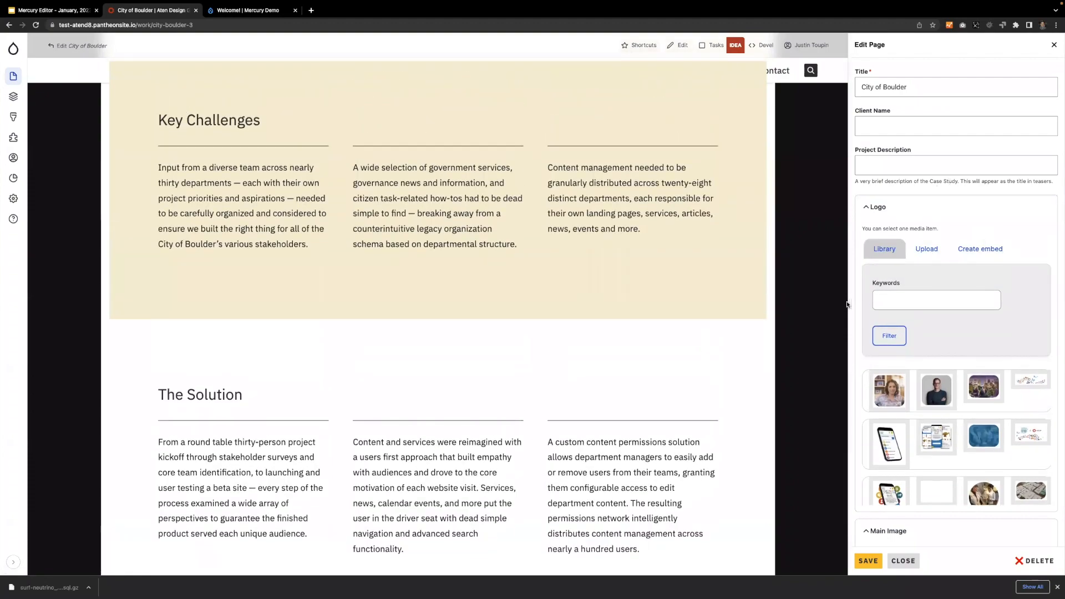
left_click_drag(843, 303, 580, 288)
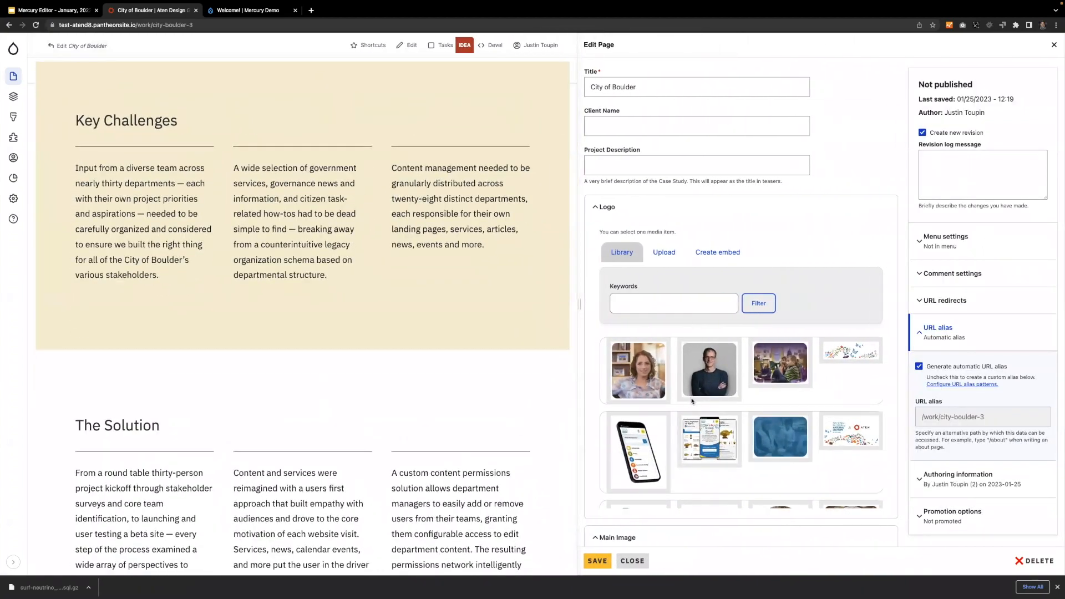
scroll(692, 401, "down", 3)
scroll(692, 401, "down", 6)
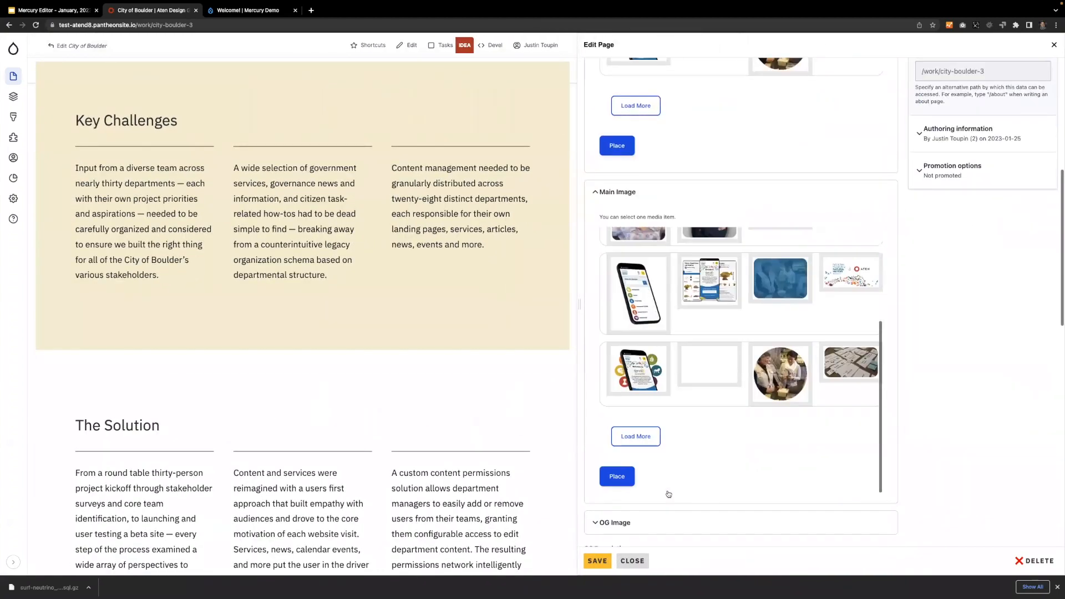
scroll(647, 533, "down", 10)
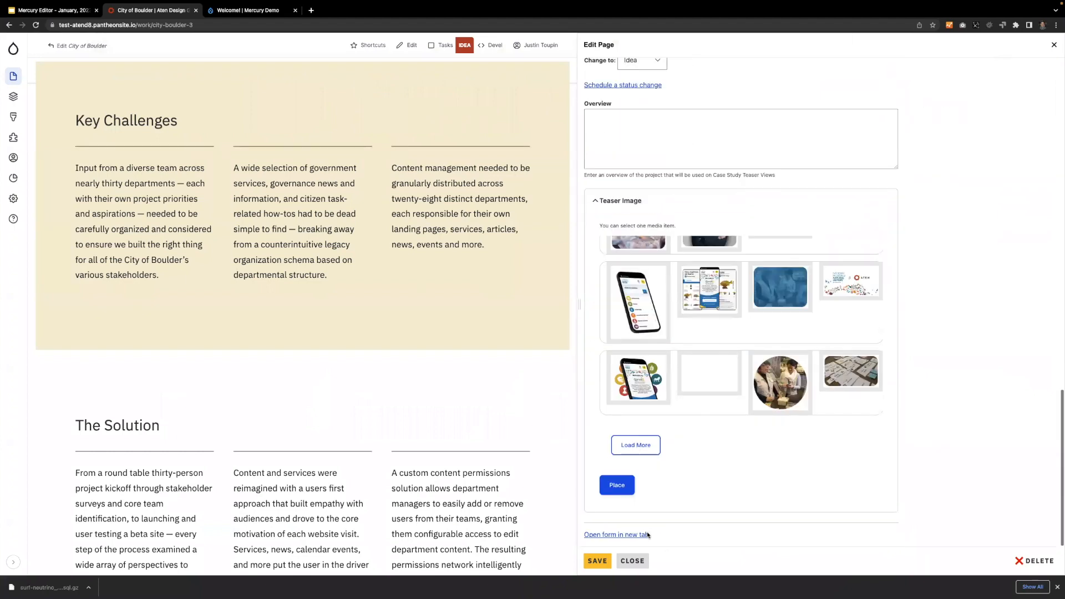
Open the case study's full edit form in a new tab and look through its fields.
left_click(608, 535)
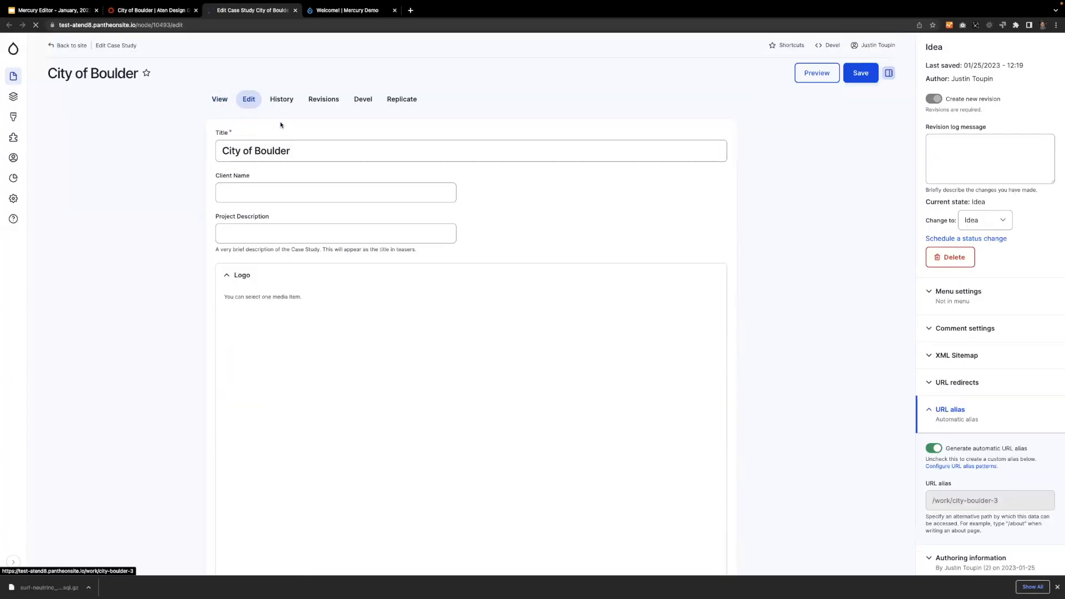
scroll(178, 258, "down", 20)
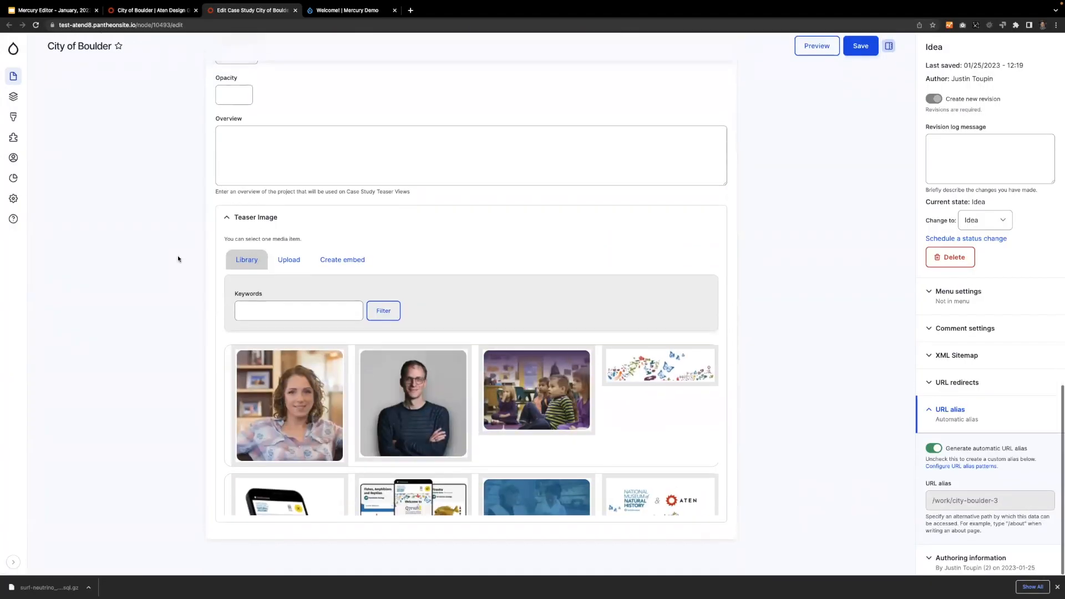
scroll(178, 259, "up", 20)
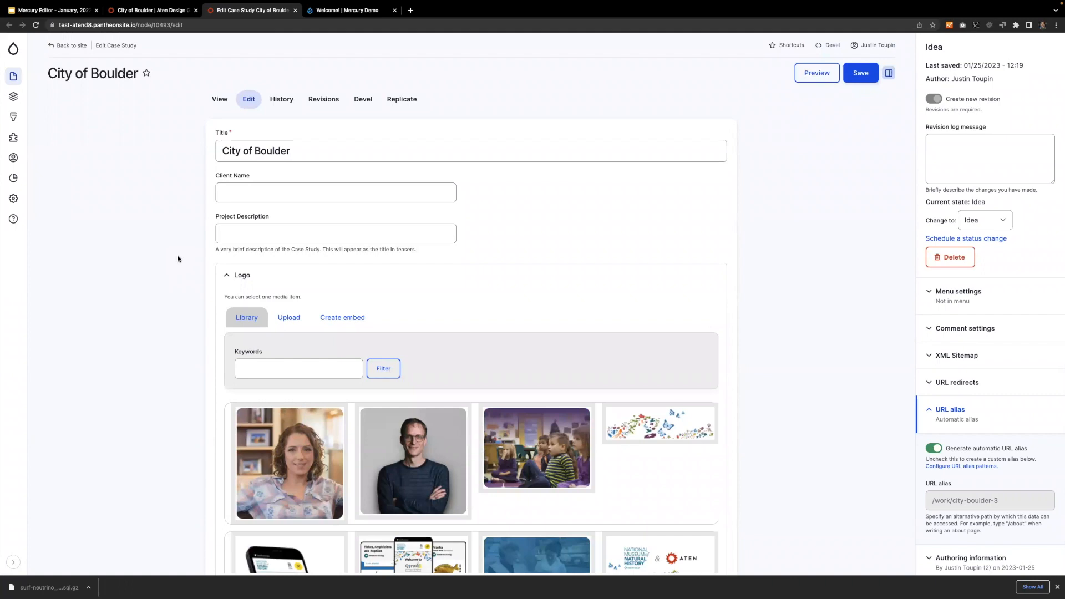
Return to the City of Boulder page editor and narrow the settings panel, reviewing its fields back up to the title.
left_click(158, 10)
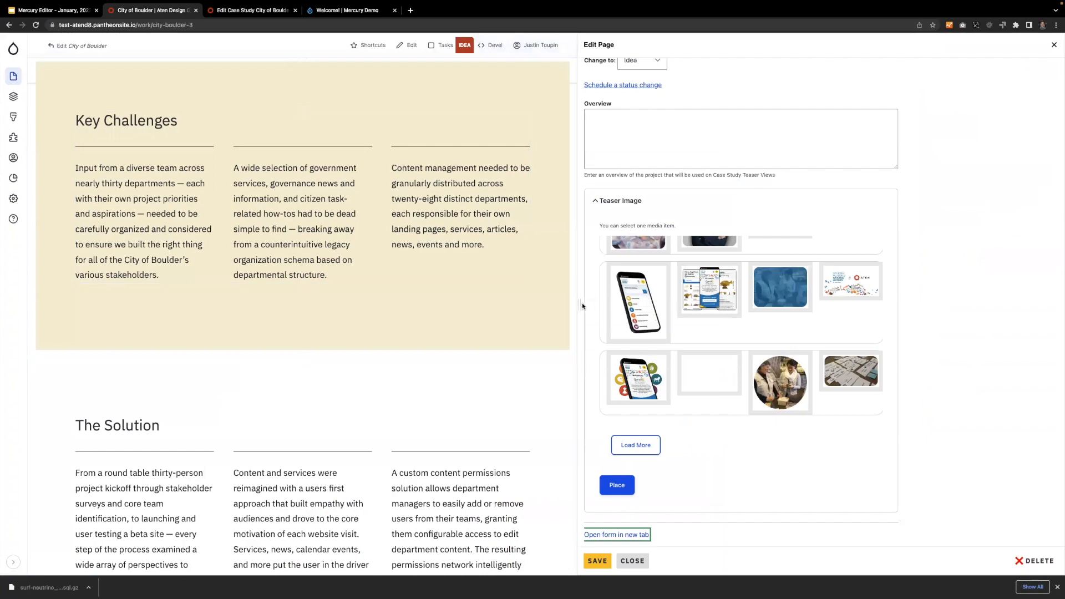
left_click_drag(579, 305, 803, 305)
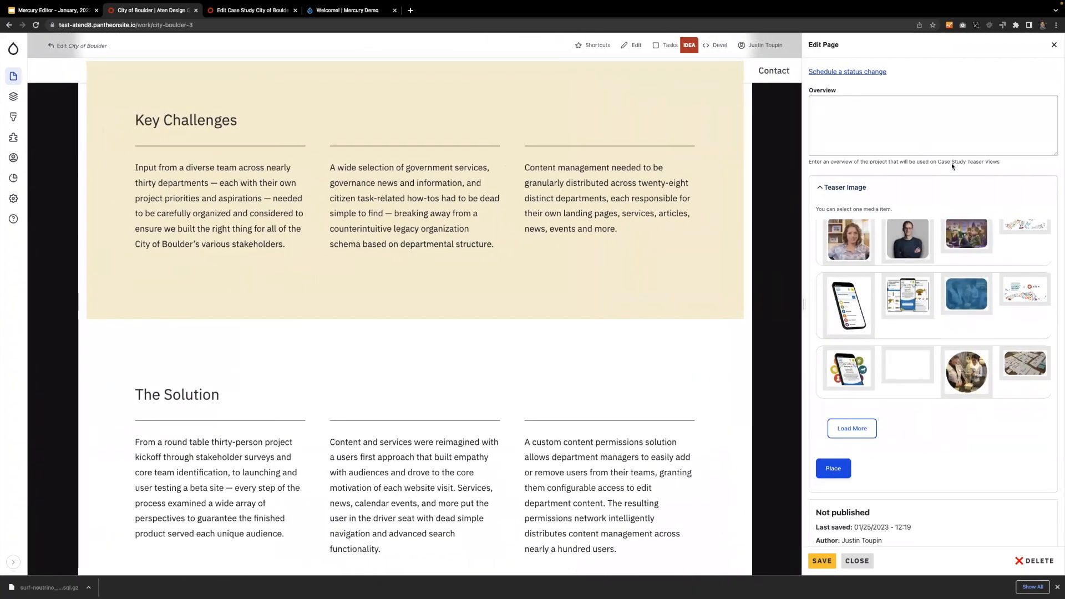
scroll(951, 195, "up", 15)
scroll(950, 194, "up", 2)
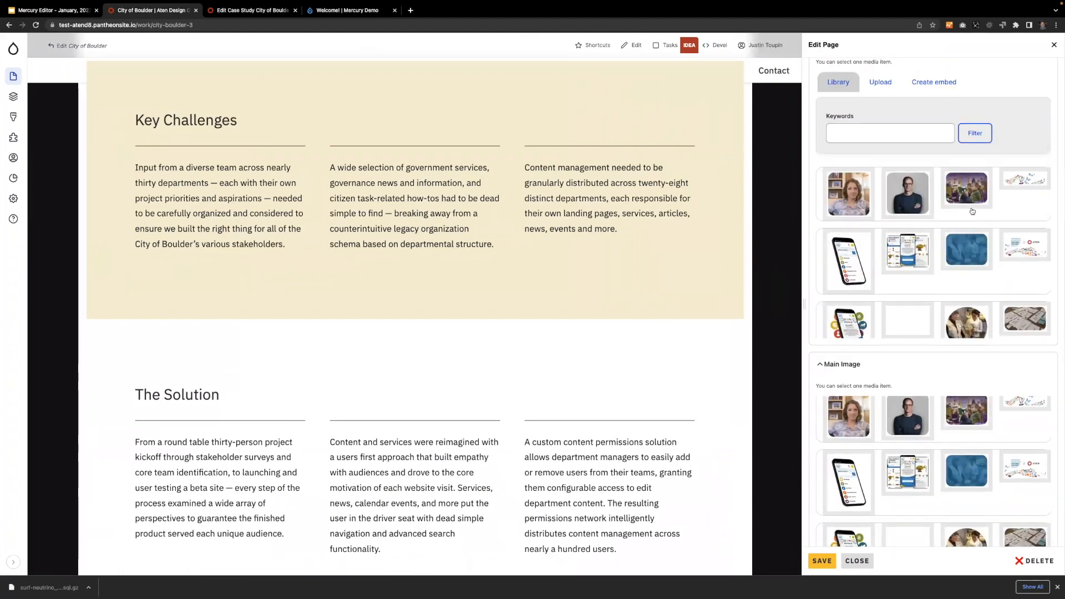
scroll(898, 233, "up", 5)
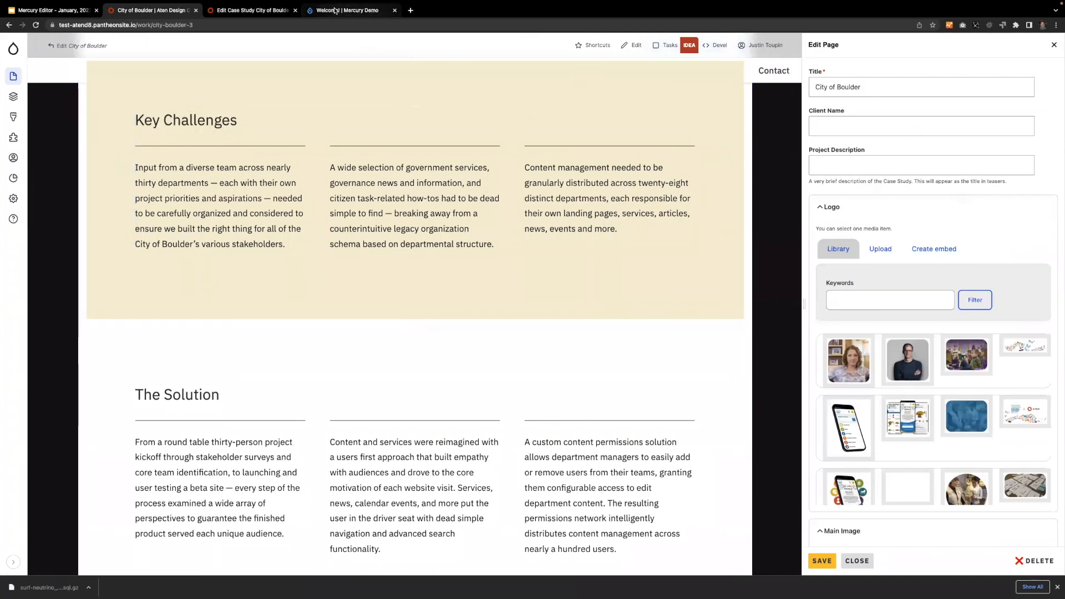
left_click(338, 10)
left_click(150, 10)
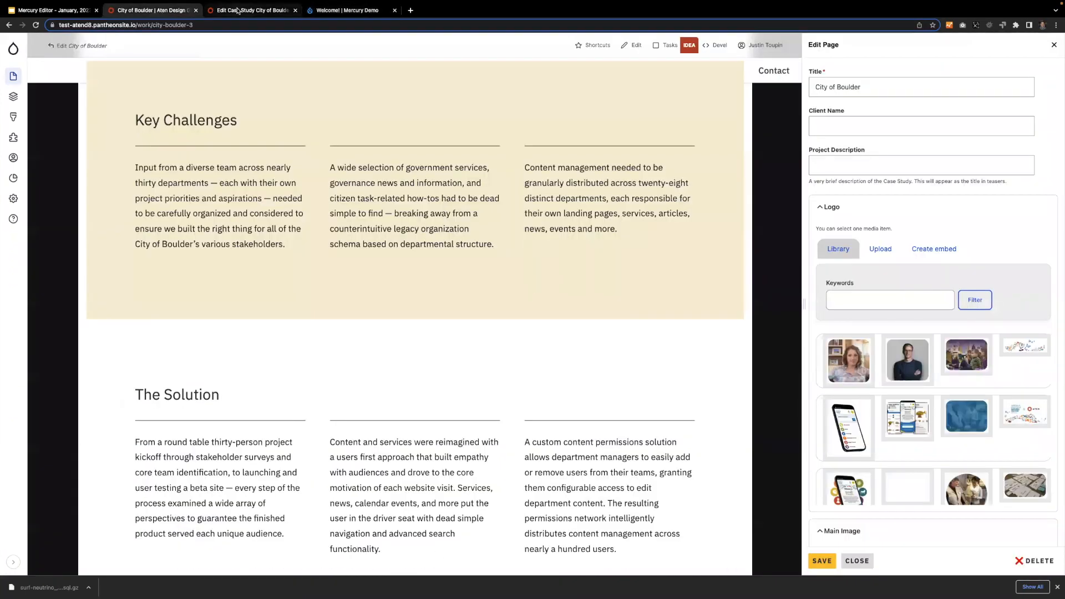
left_click(251, 10)
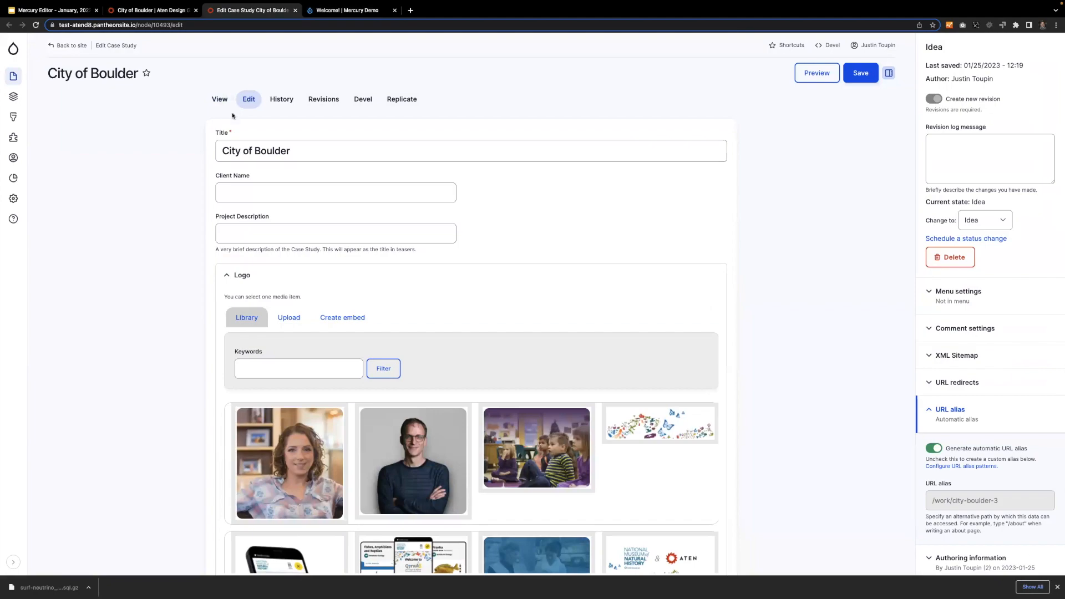
left_click(126, 11)
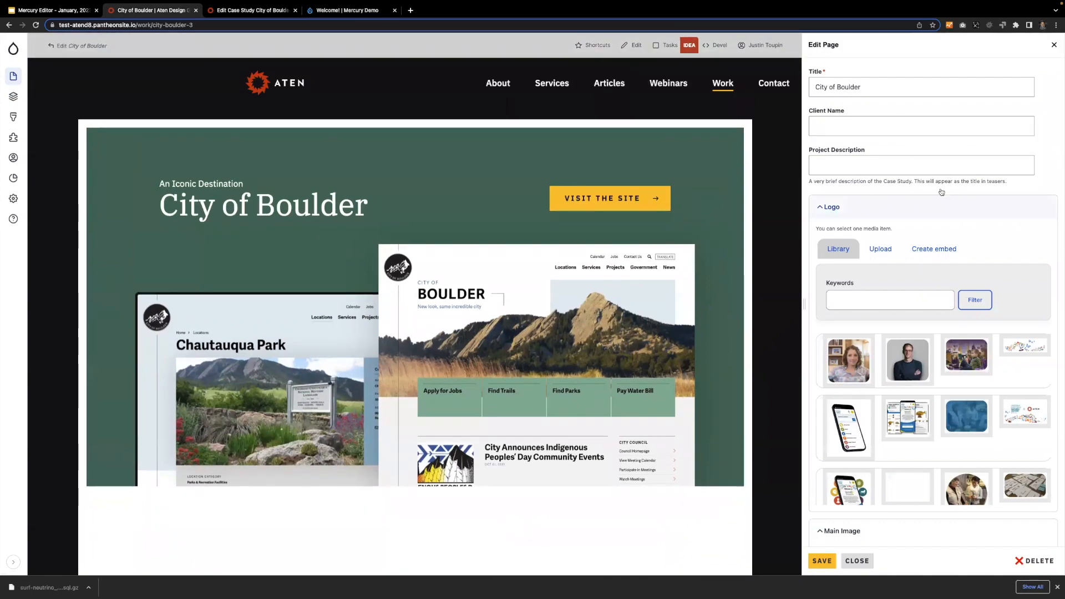
Narrow the Edit Page settings panel further and close the editor to return to the page view.
left_click_drag(804, 305, 845, 304)
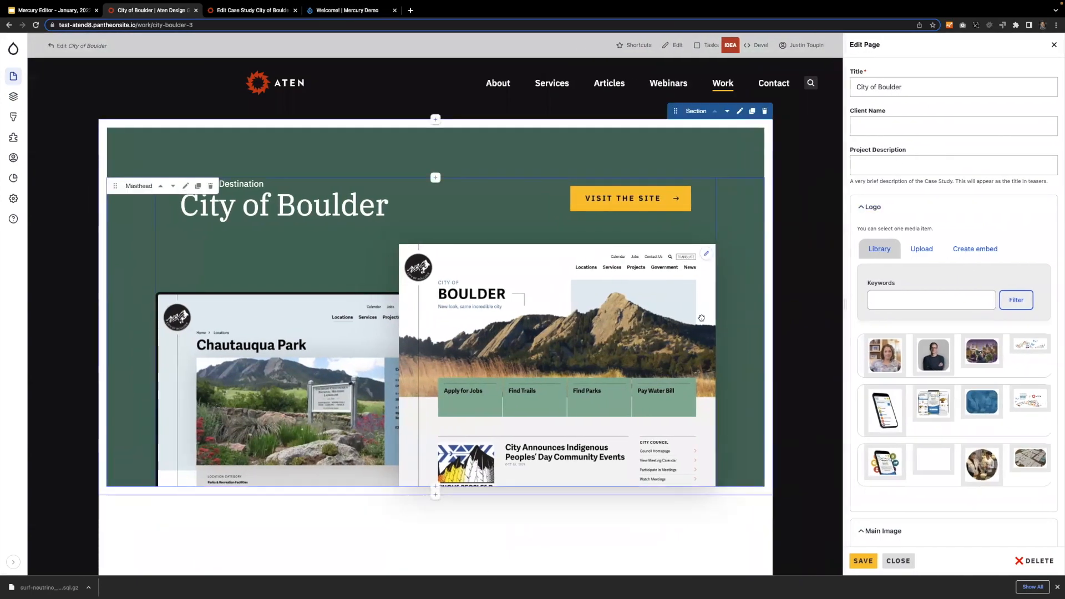
scroll(686, 340, "down", 6)
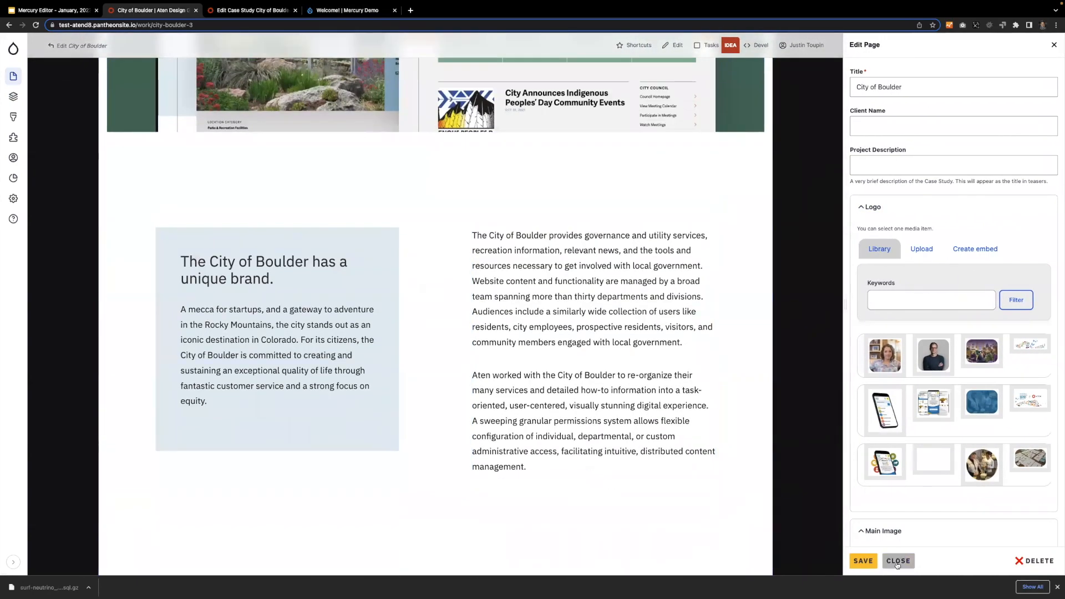
left_click(899, 560)
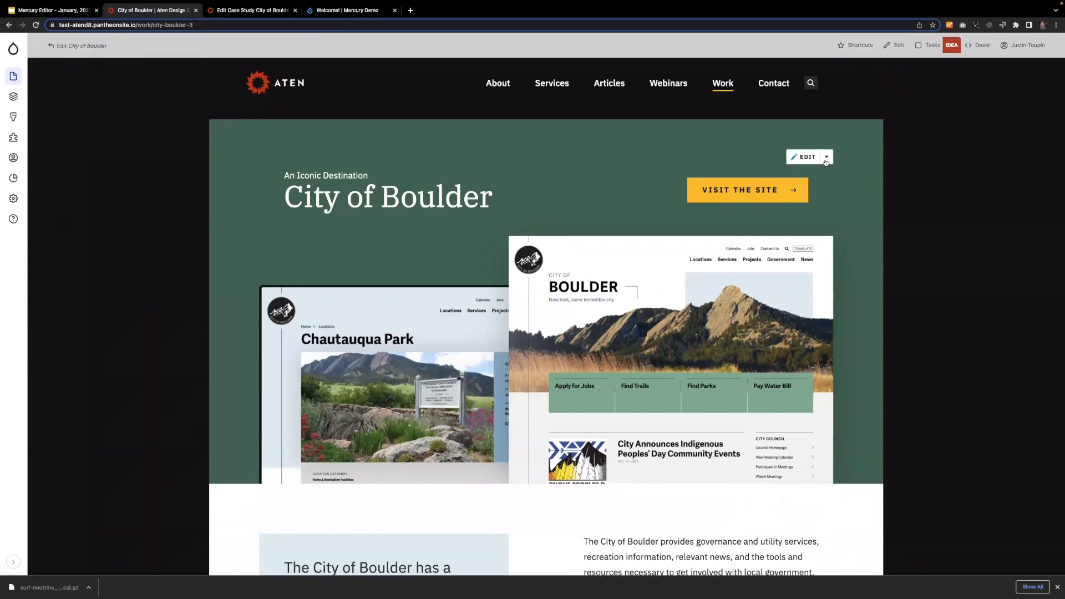
Open the City of Boulder page's revision history, try different widths for its side panel, and close it.
left_click(826, 158)
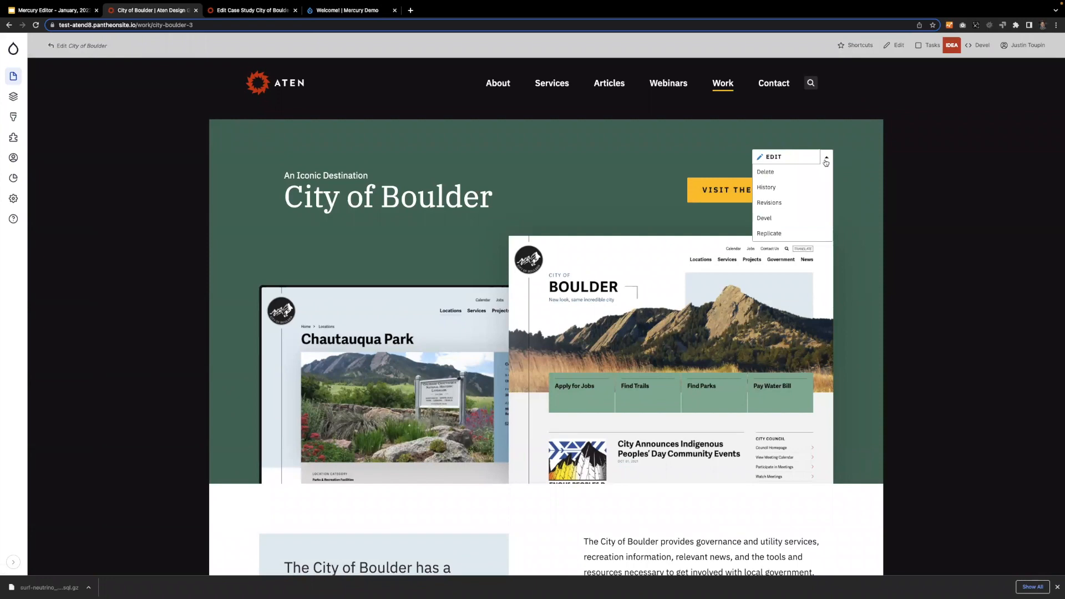
left_click(783, 202)
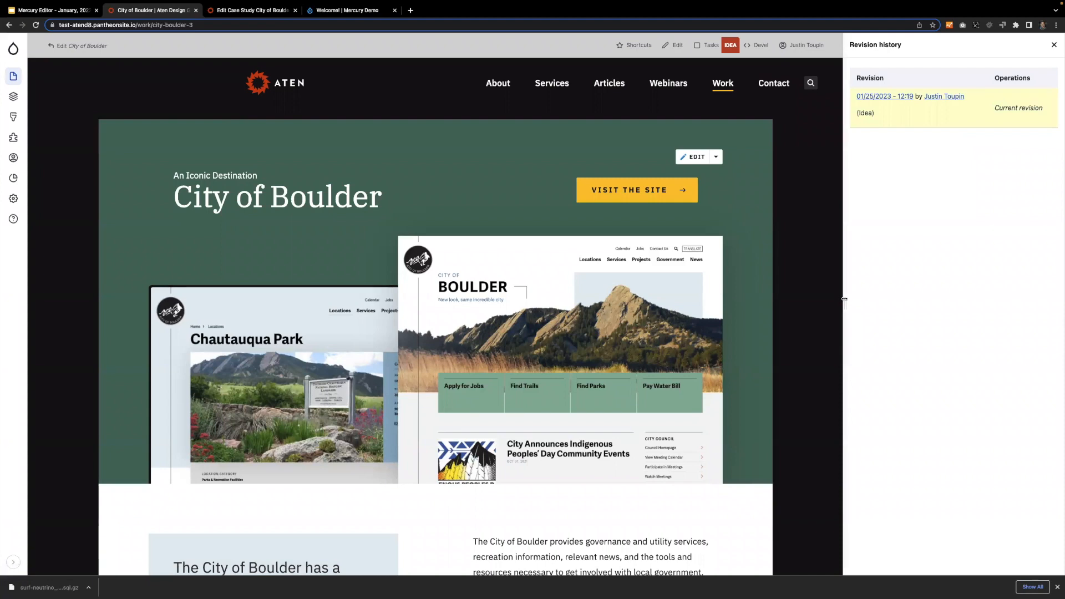
left_click_drag(845, 299, 800, 295)
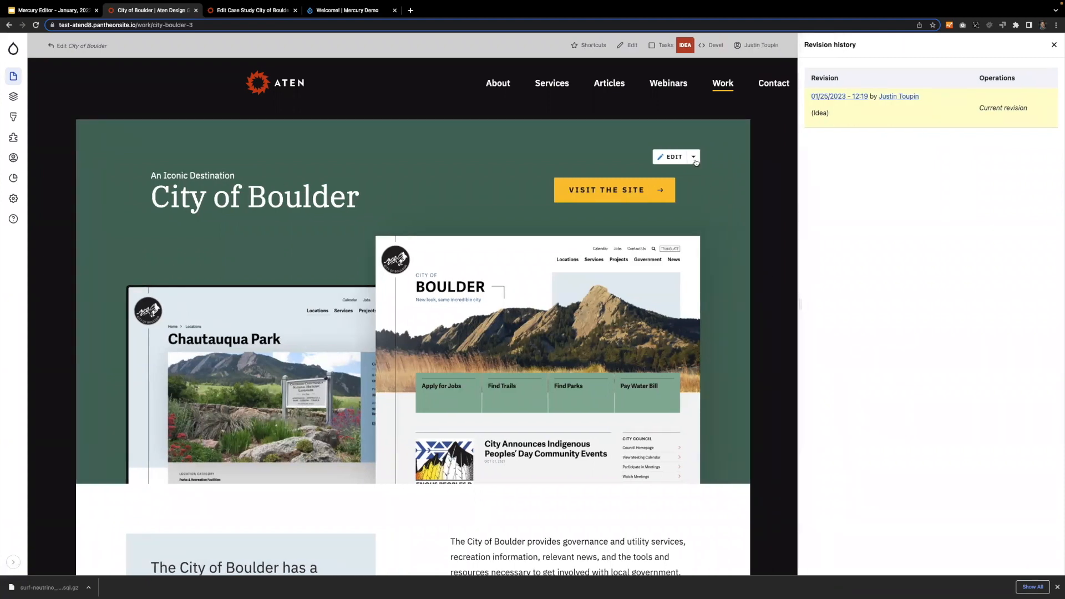
left_click(695, 160)
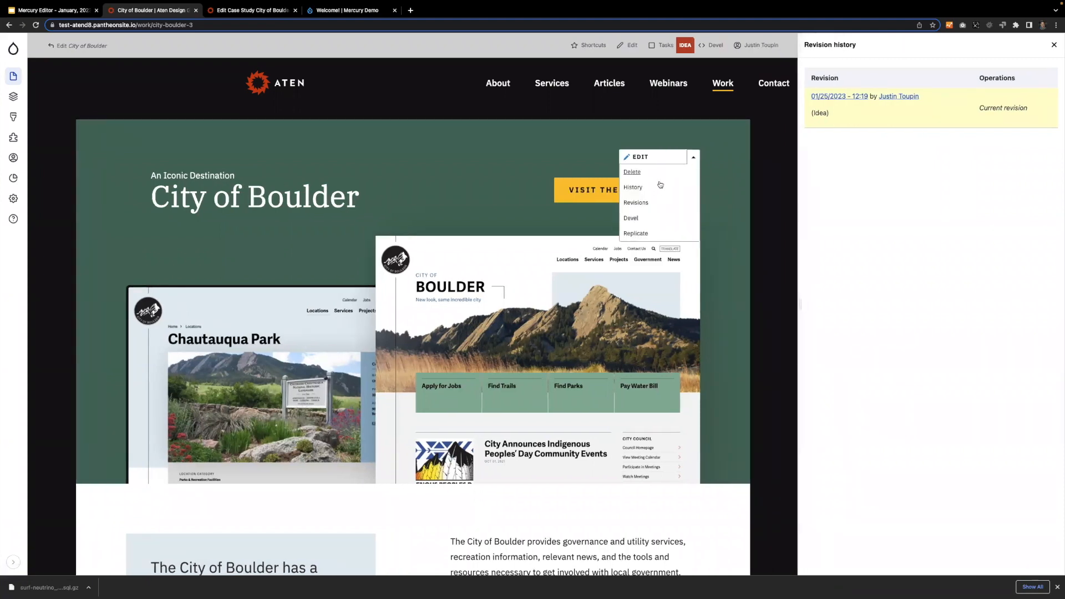
left_click(694, 158)
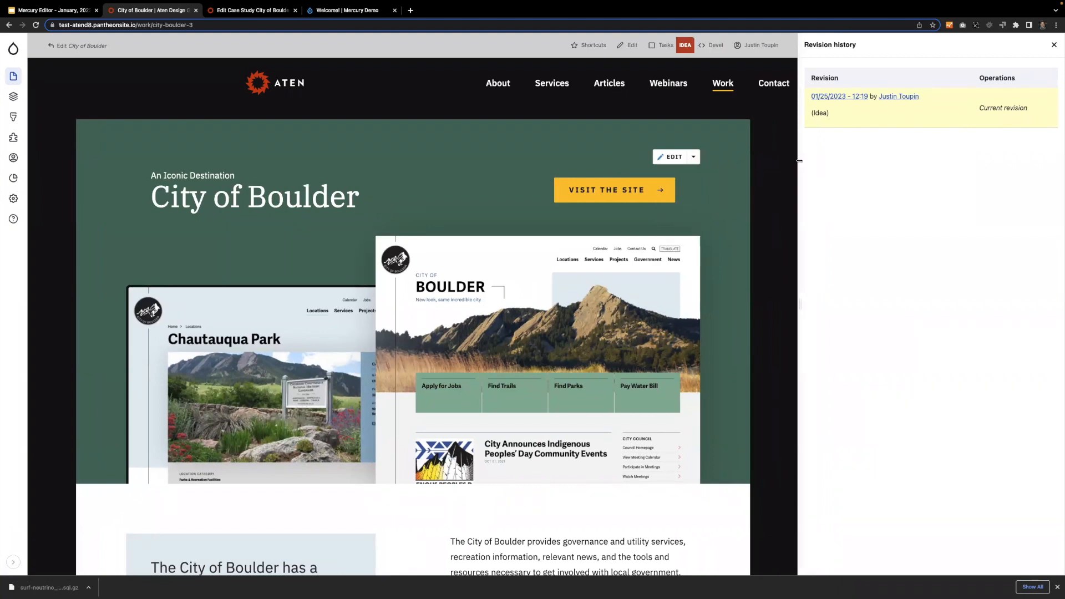
left_click_drag(799, 160, 850, 162)
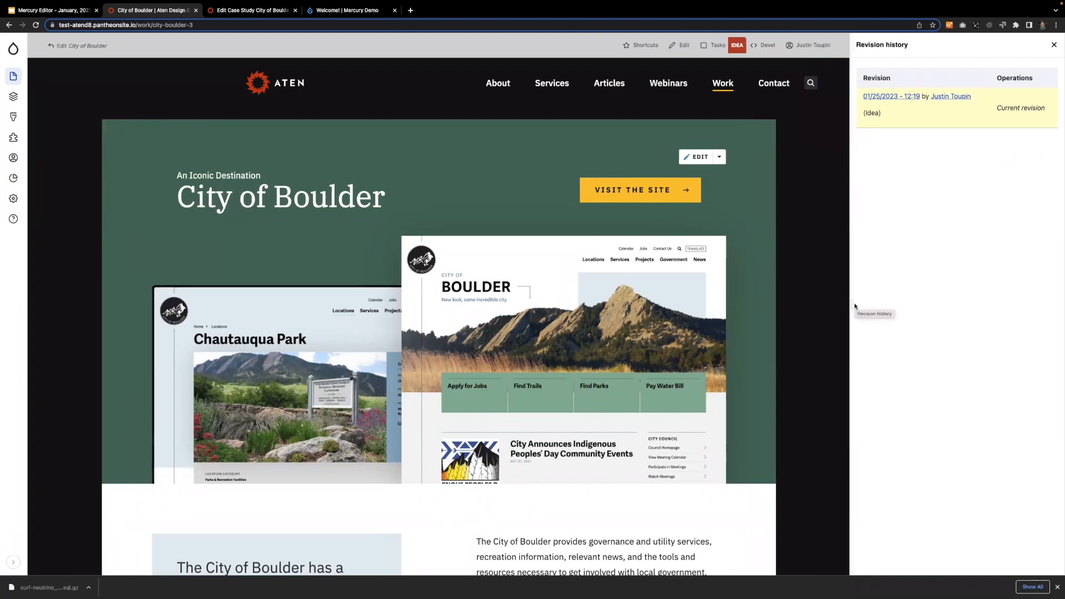
left_click_drag(852, 306, 820, 304)
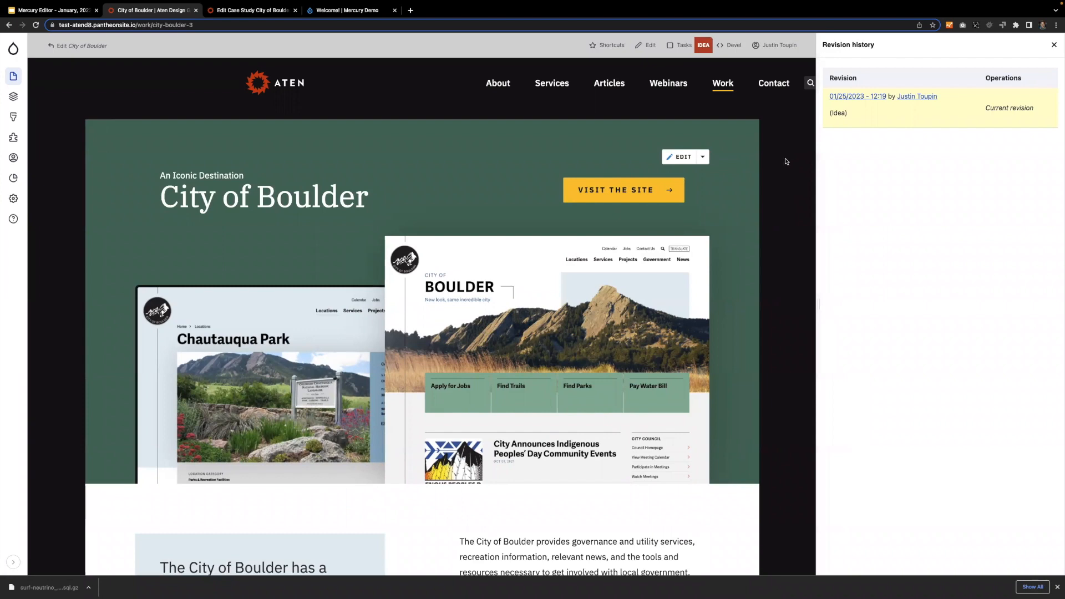
left_click(1055, 44)
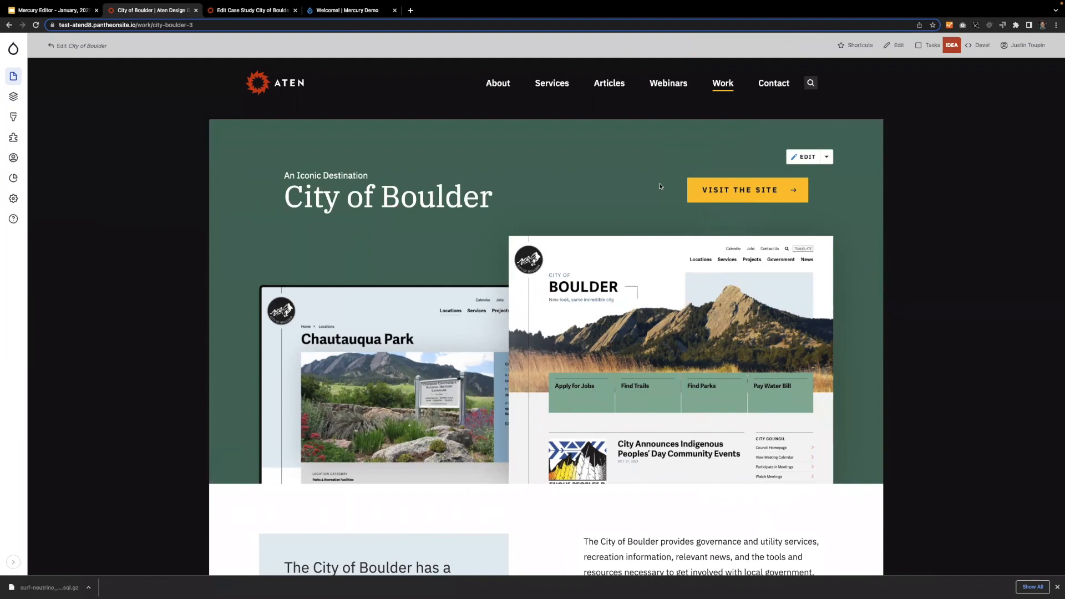
Open the site's About page in the editor and look through its sections, ending at the In It Together heading.
left_click(490, 82)
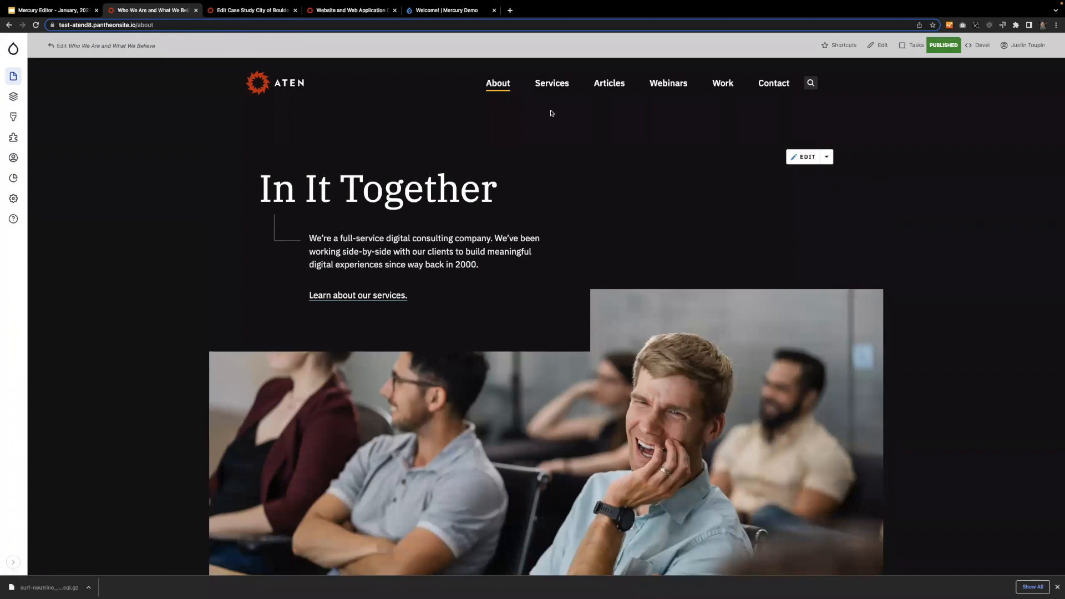
left_click(806, 157)
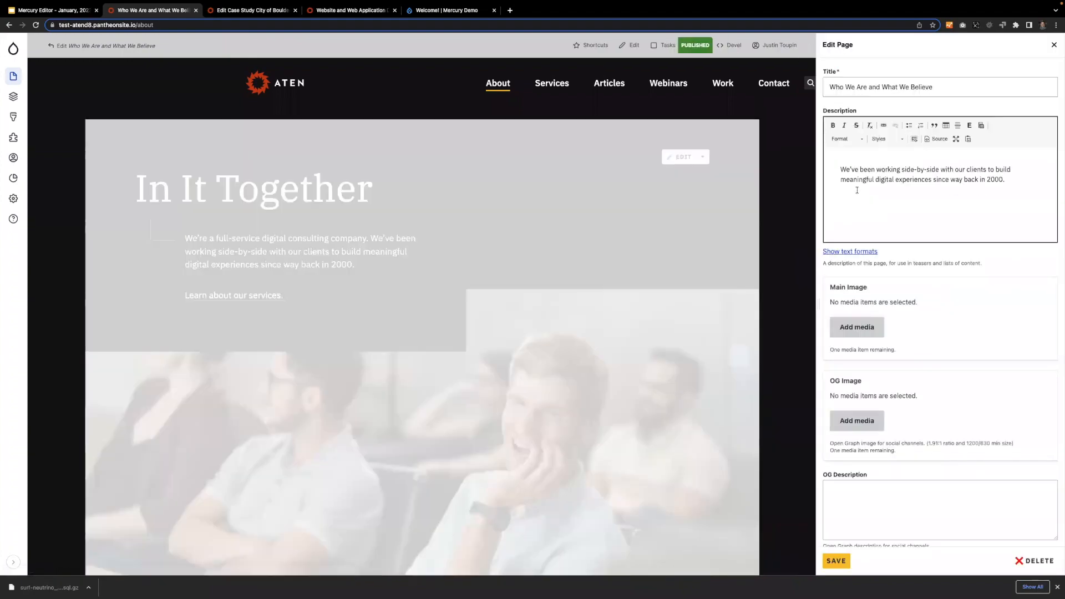
scroll(606, 205, "up", 10)
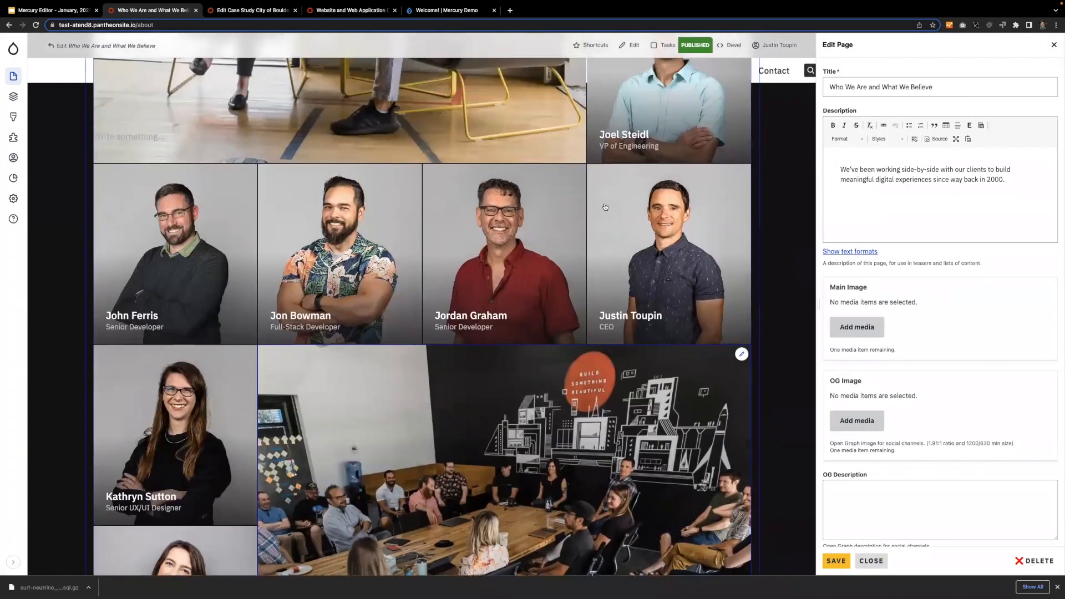
scroll(605, 207, "up", 15)
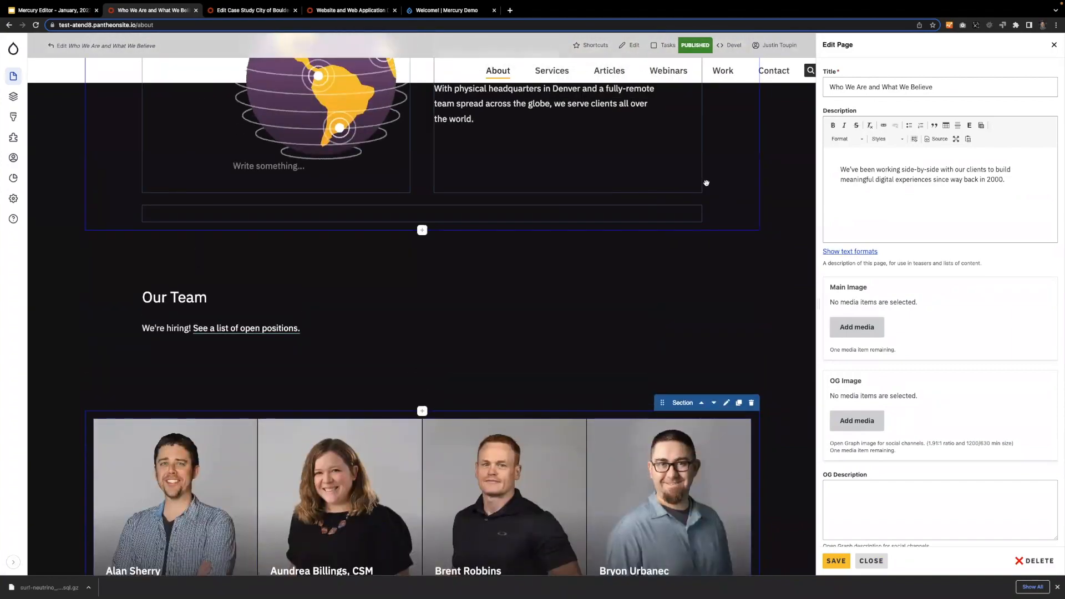
scroll(707, 183, "up", 15)
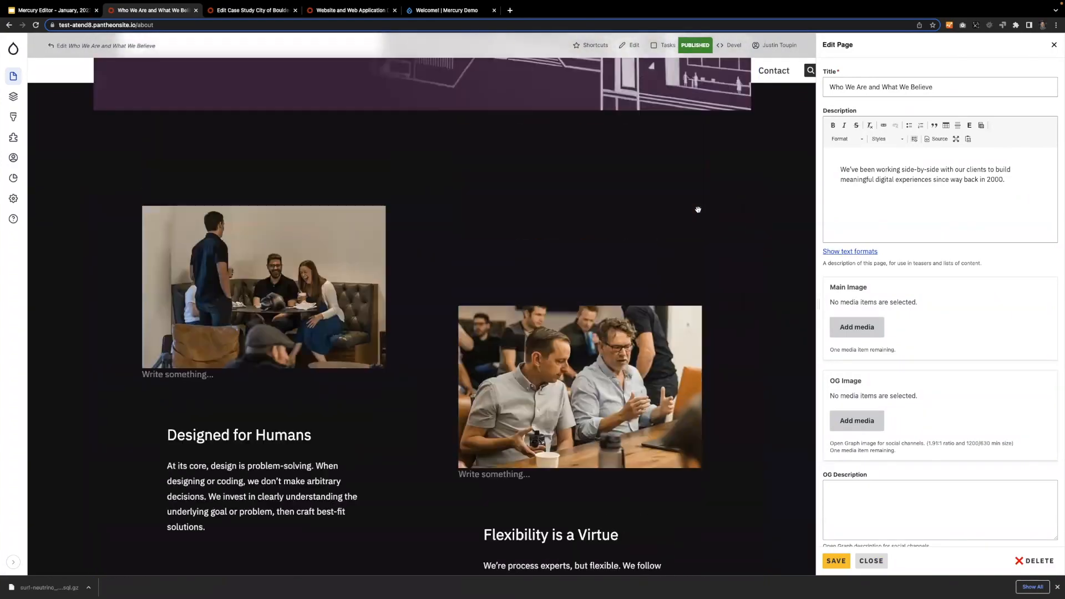
scroll(697, 209, "up", 10)
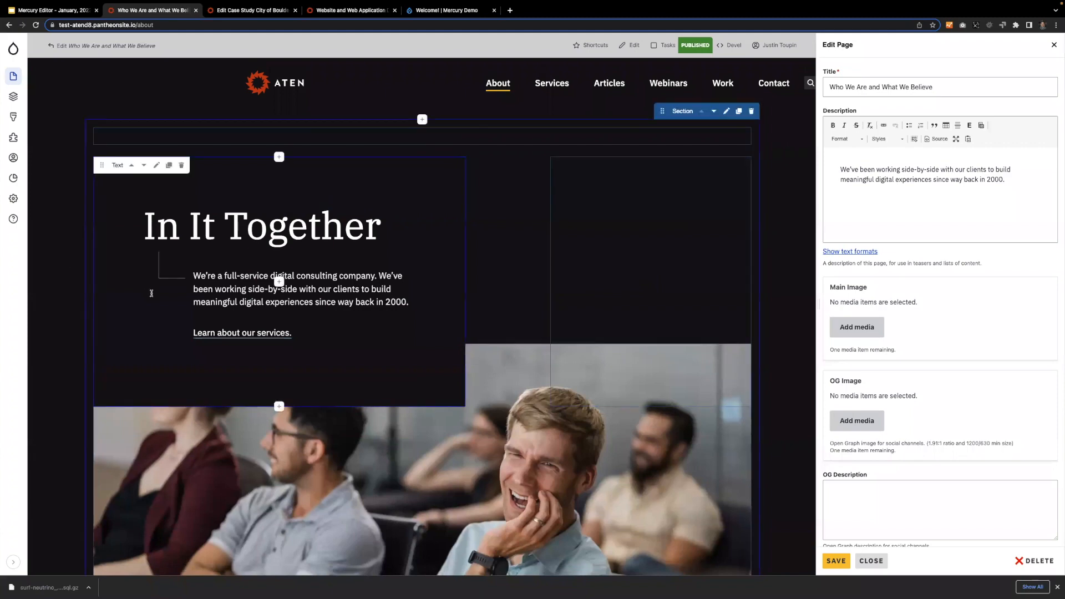
Try inline editing in the intro paragraph by selecting its text, inserting a line break and removing it.
left_click(236, 276)
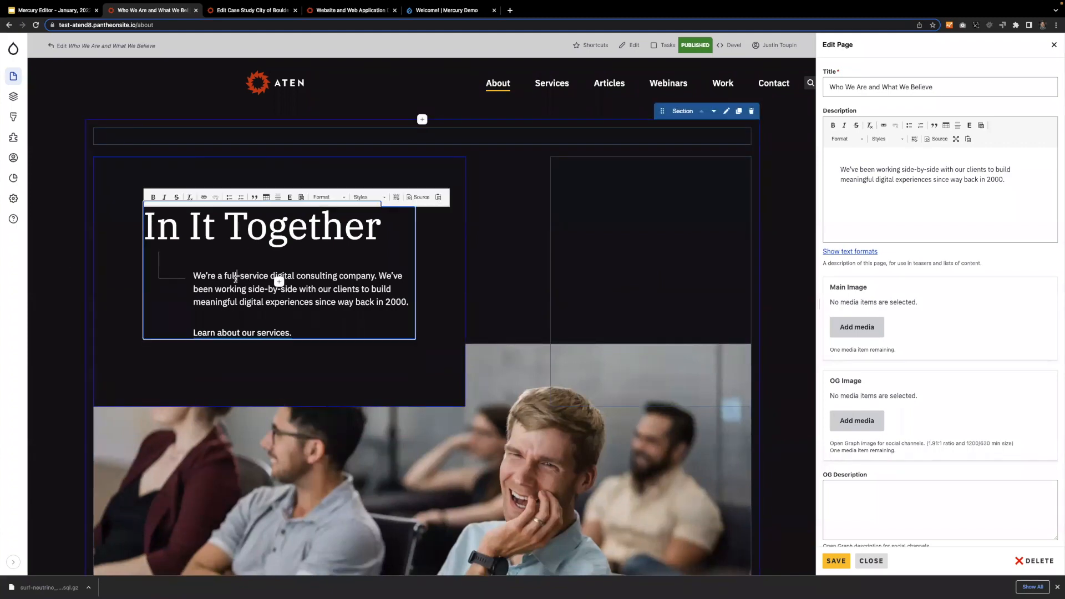
left_click_drag(195, 275, 240, 302)
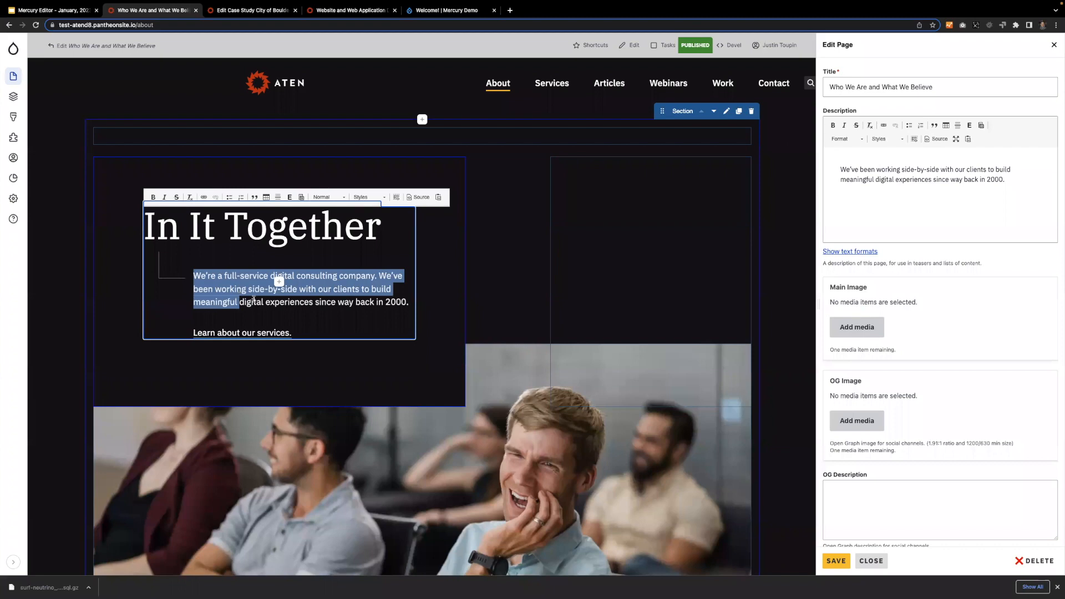
left_click(264, 303)
key("Return")
key("BackSpace")
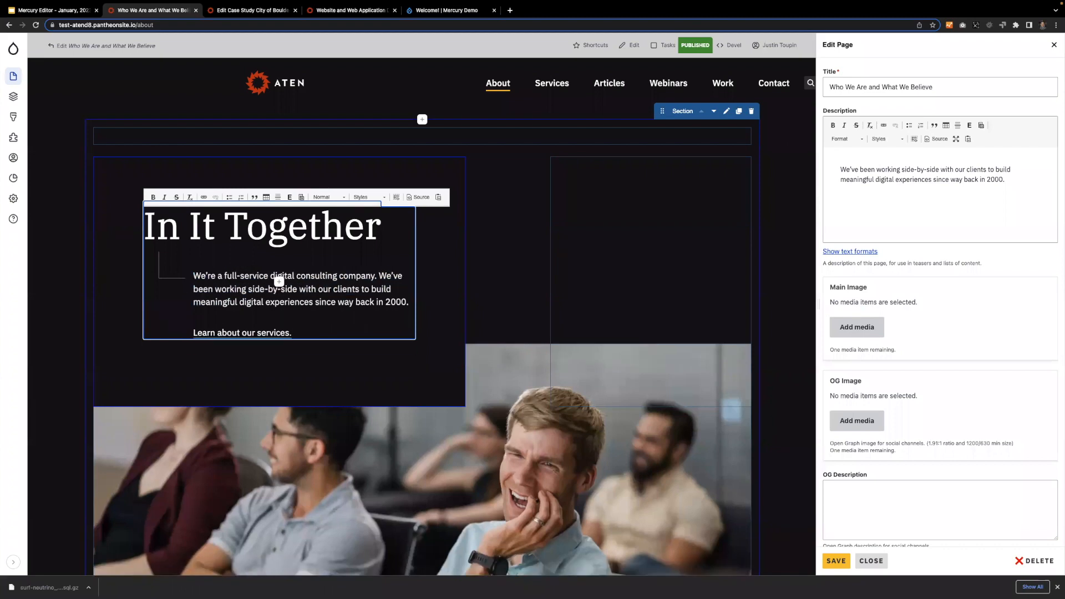
Italicize the In It Together heading and leave the text block.
left_click(214, 226)
left_click(180, 226)
triple_click(180, 226)
key("ctrl+i")
left_click(60, 201)
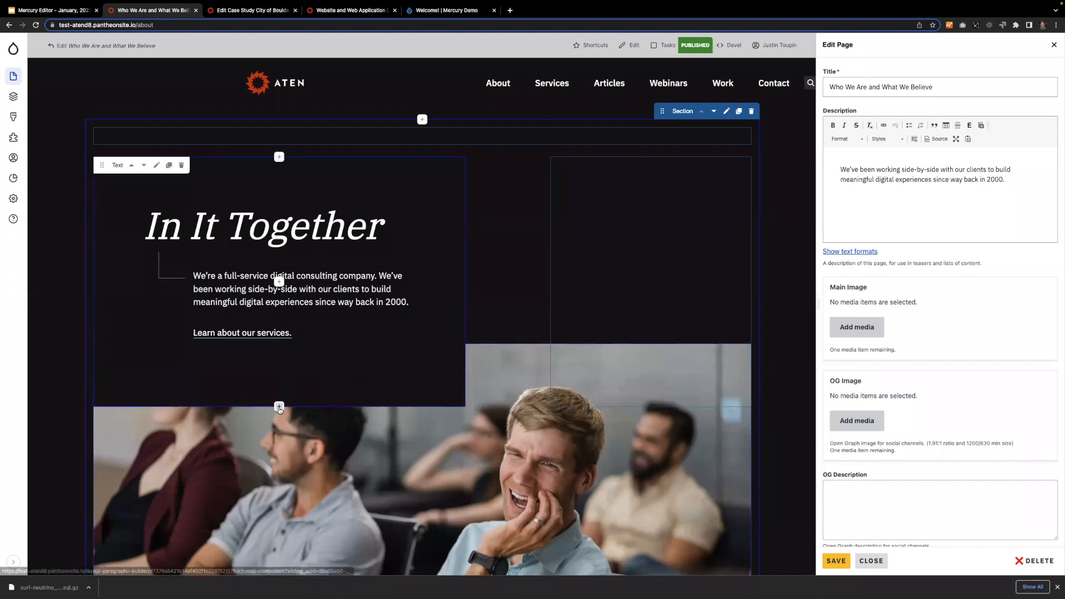
Check the list of available components from the insertion points around the intro text block without adding any.
left_click(278, 282)
scroll(531, 315, "down", 1)
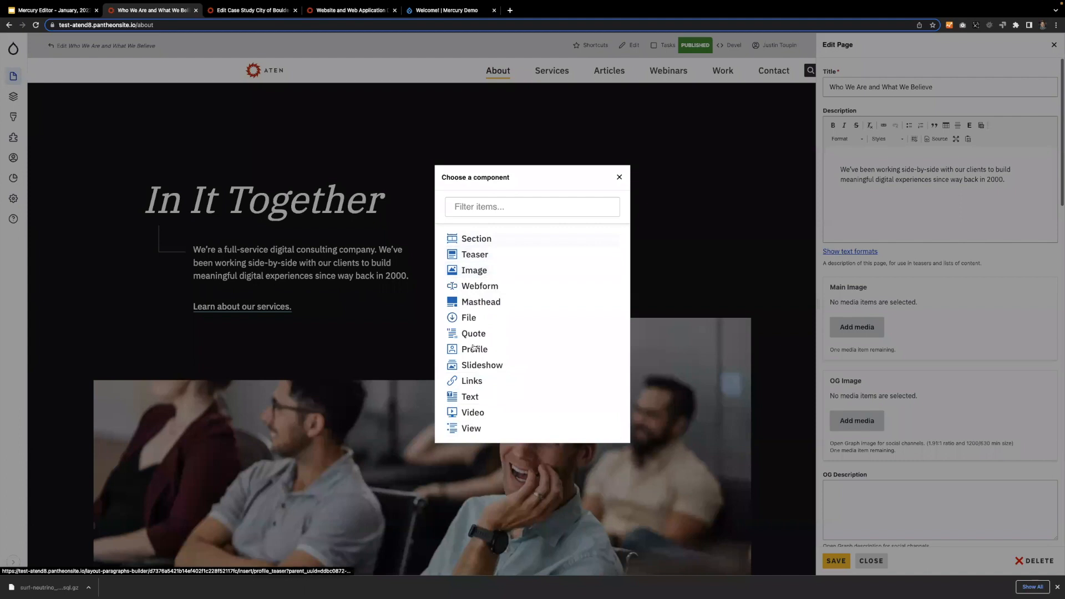
left_click(620, 178)
mouse_move(273, 350)
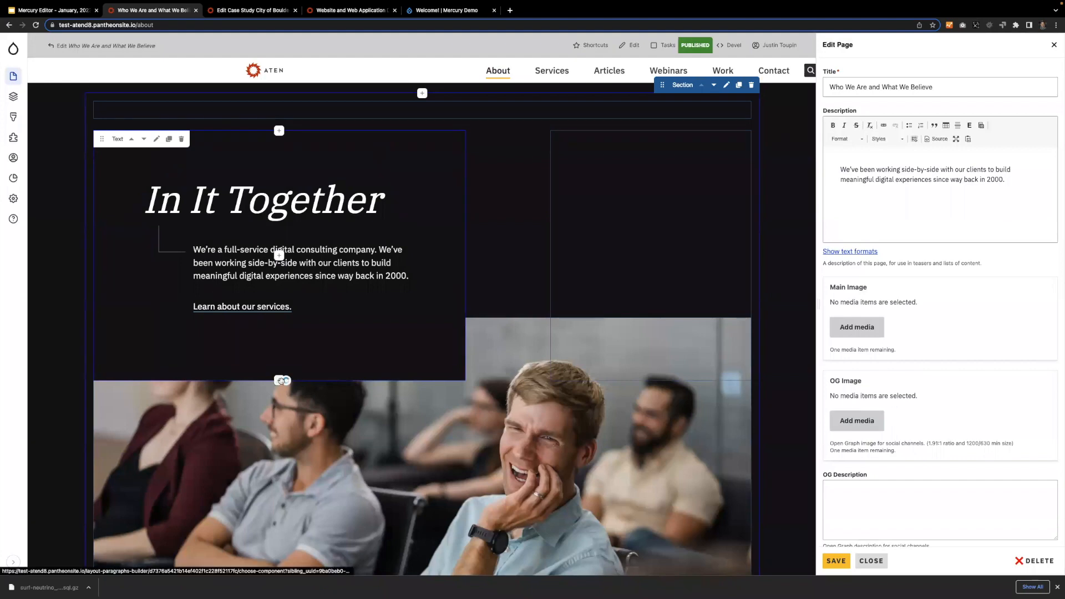
left_click(279, 381)
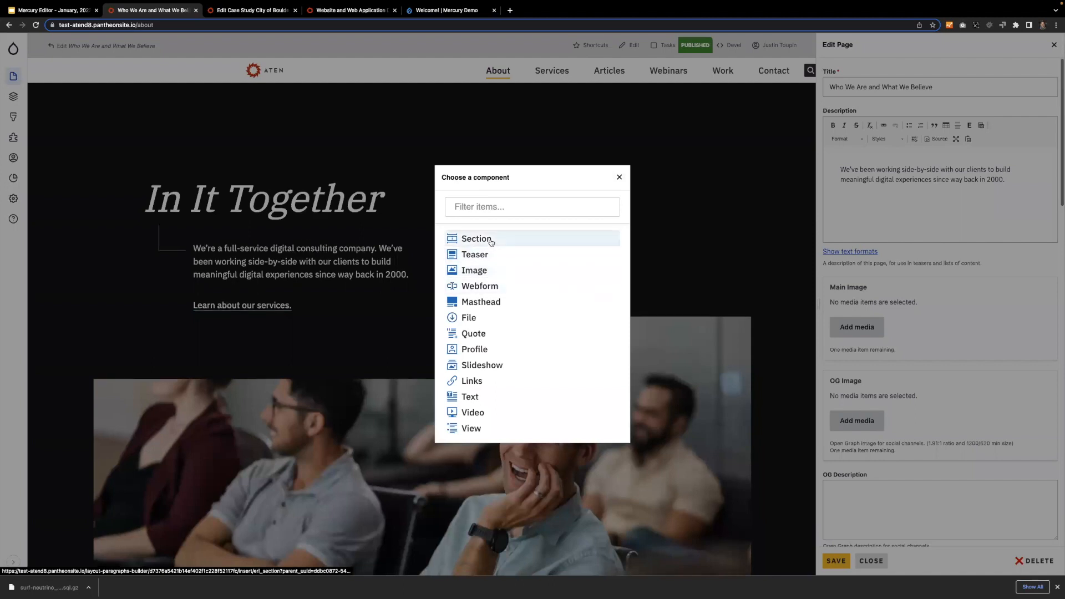
left_click(619, 178)
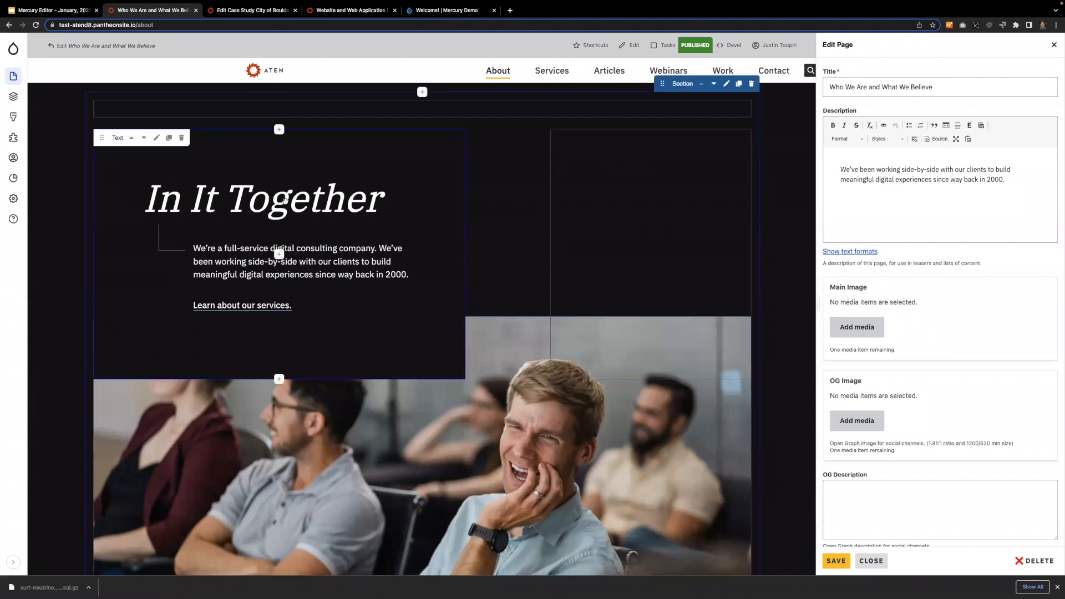
left_click(279, 129)
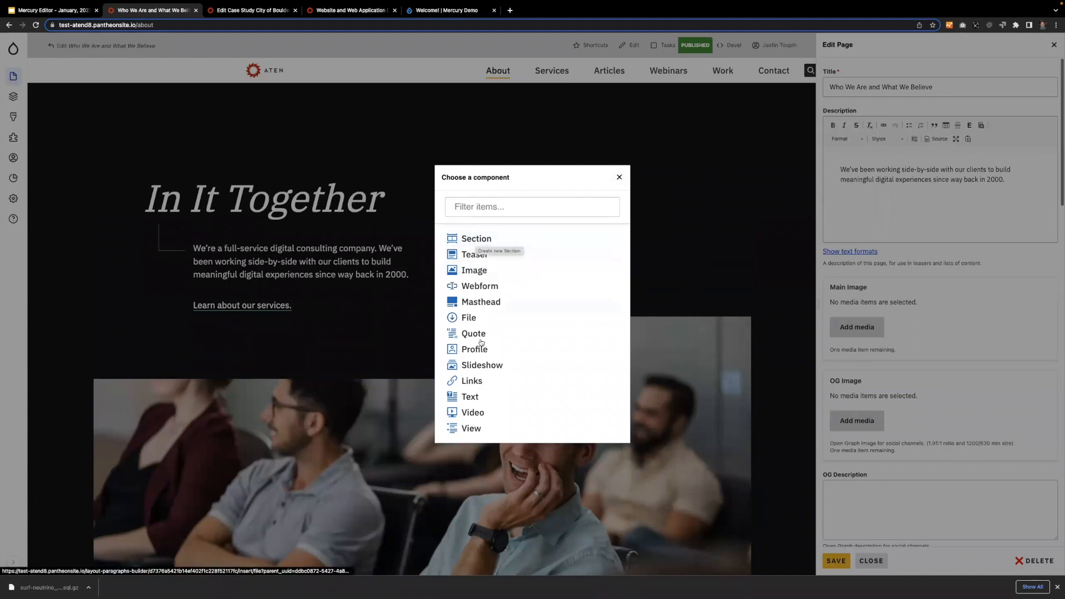
left_click(619, 177)
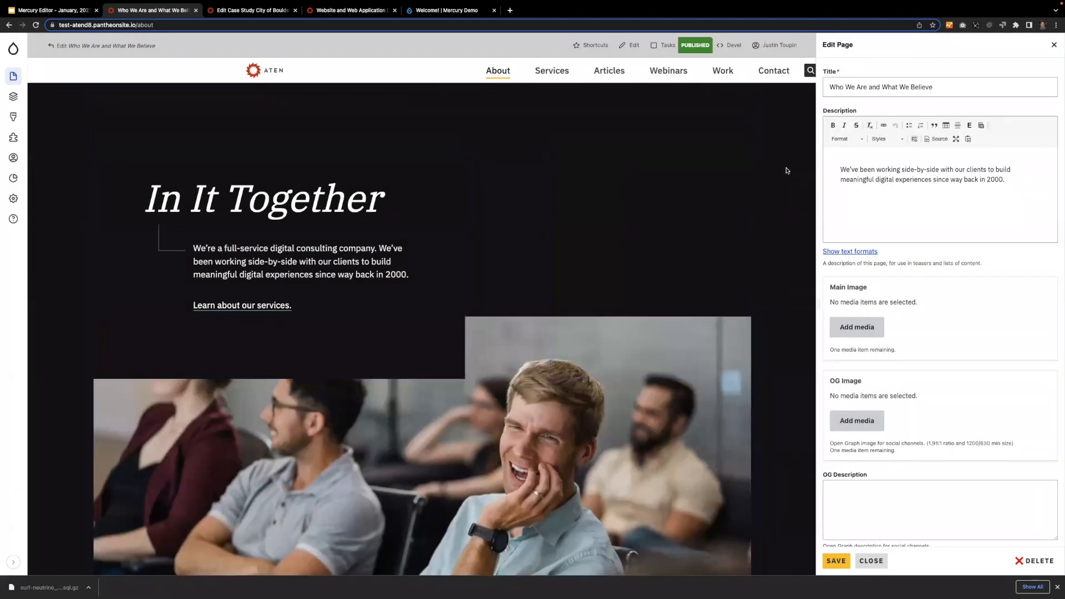
Look down the About page in the editor and leave it for the site's homepage.
scroll(787, 170, "down", 5)
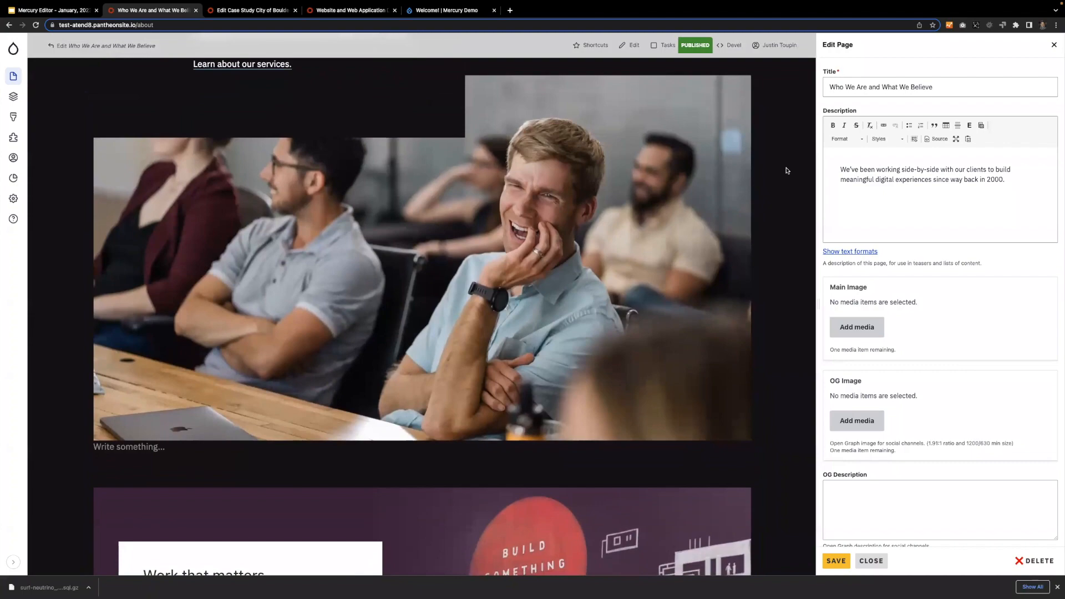
scroll(787, 170, "down", 10)
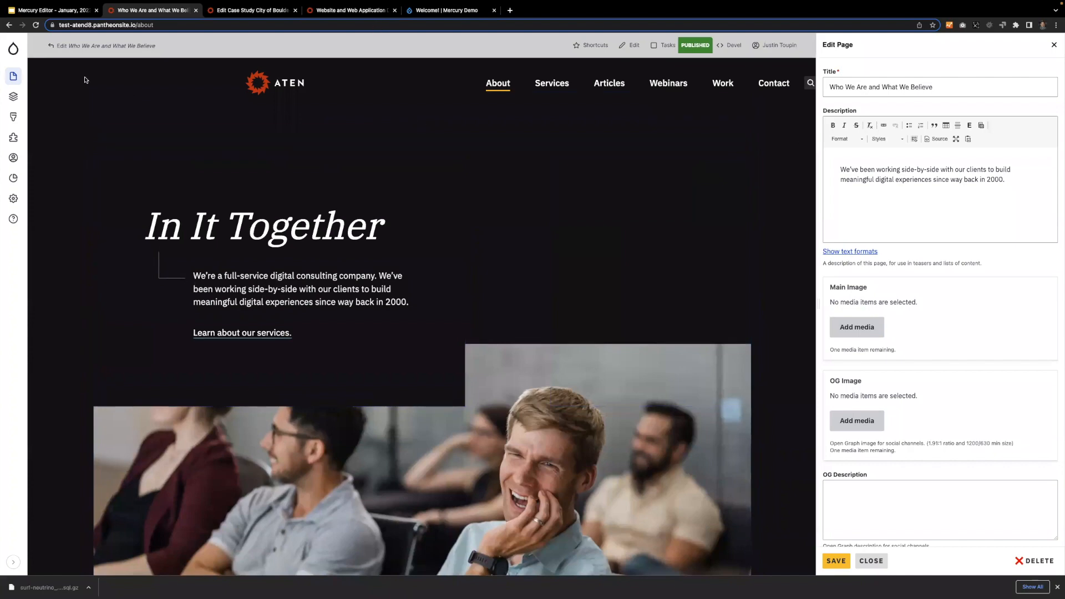
left_click(13, 50)
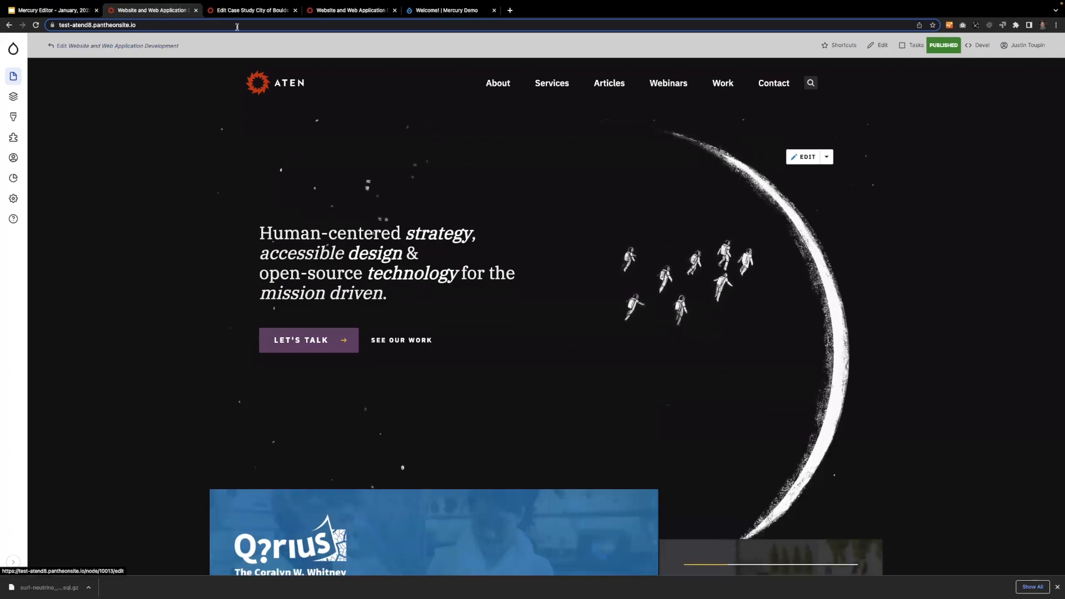
Close the duplicate homepage tab and the tab with the City of Boulder full edit form.
left_click(366, 12)
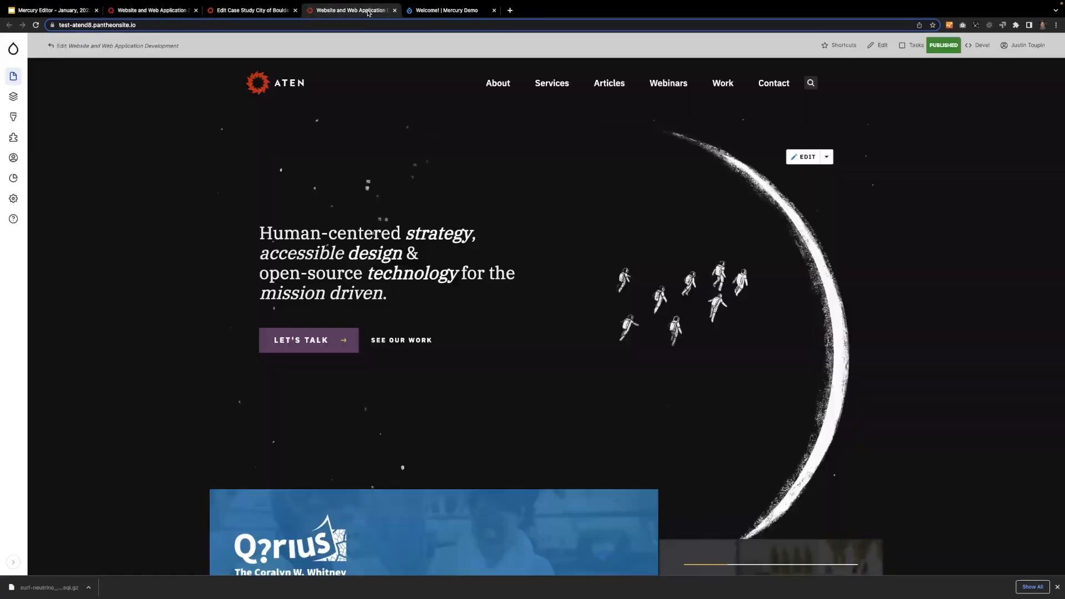
key("super+w")
key("ctrl+shift+Tab")
key("ctrl+Tab")
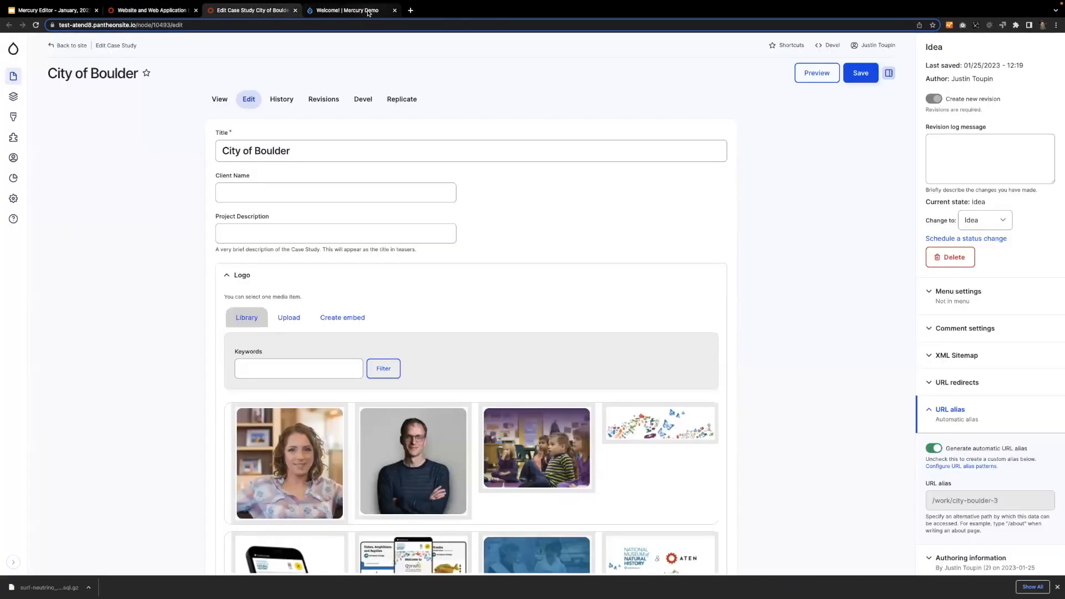
key("super+w")
Switch to the Mercury Demo site and, from its content overview, start adding new content.
left_click(228, 12)
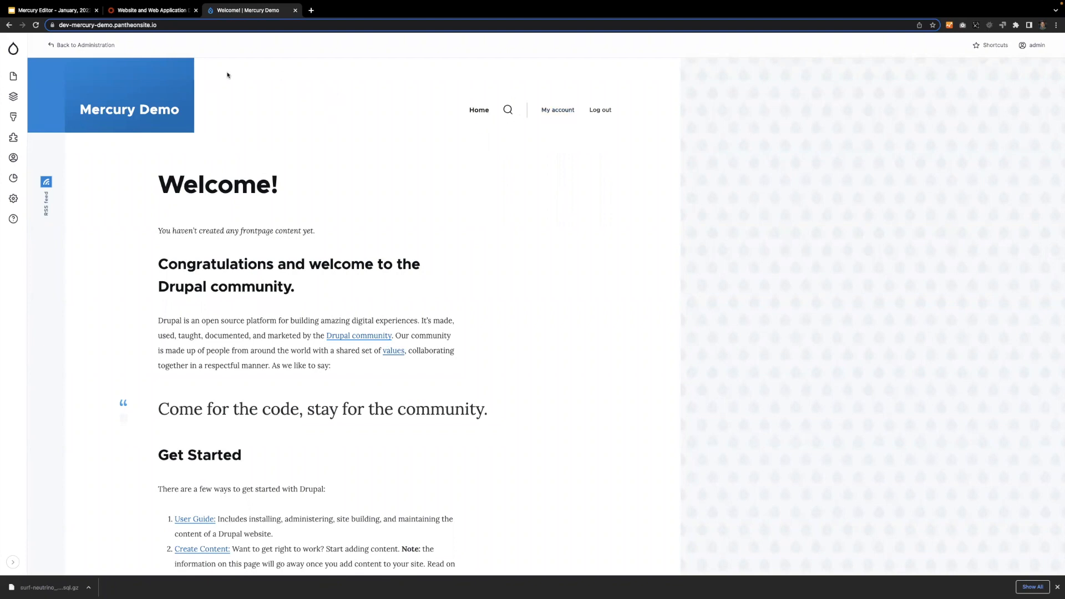
left_click(13, 81)
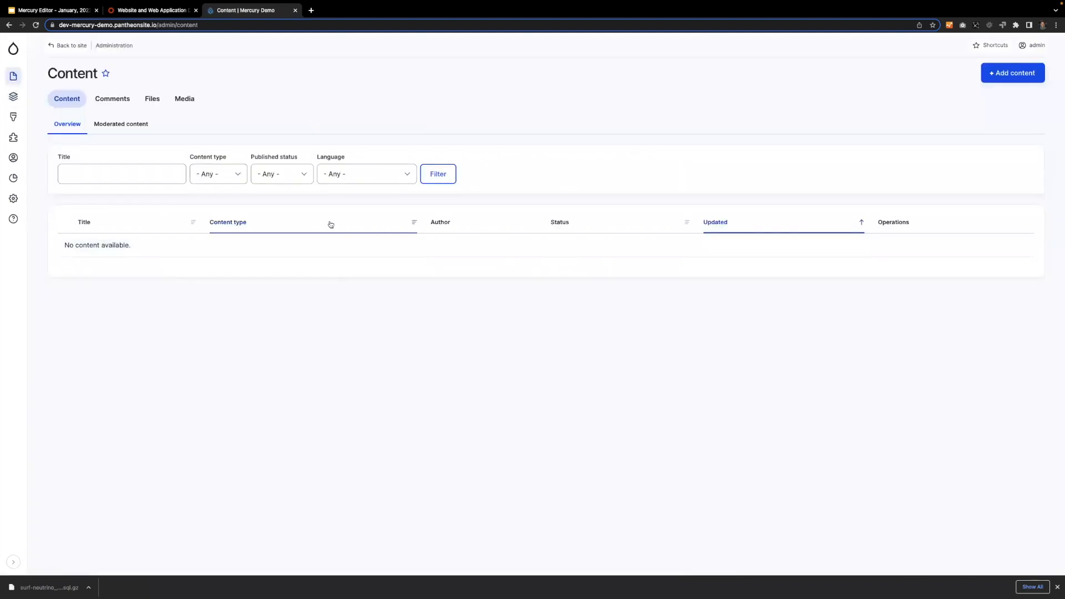
left_click(1029, 76)
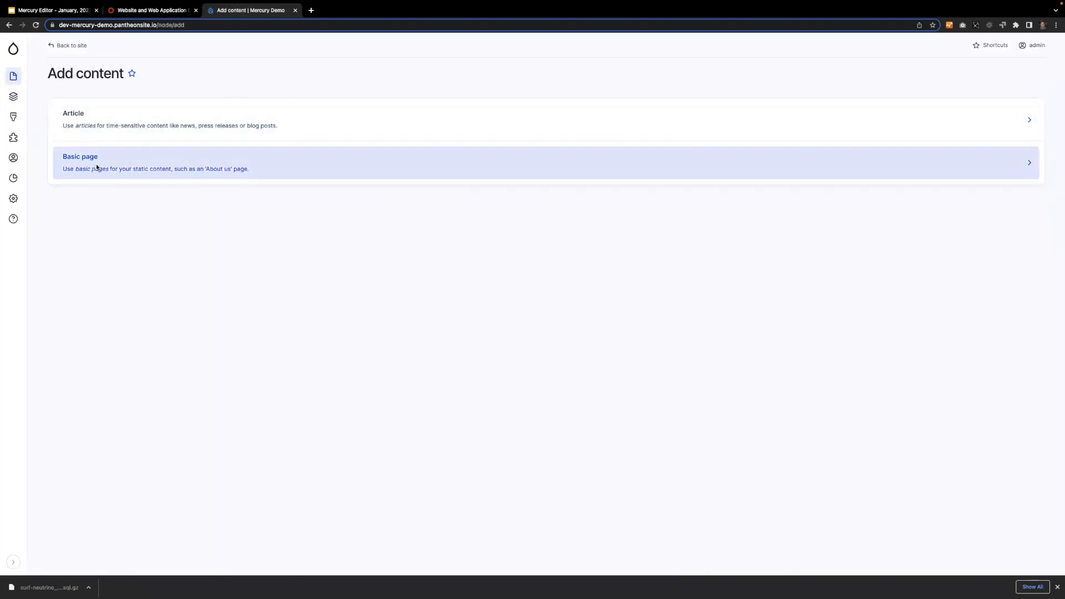
Open the Article creation form in a separate tab to view its fields, and return to the content type choice.
left_click(95, 124, "super")
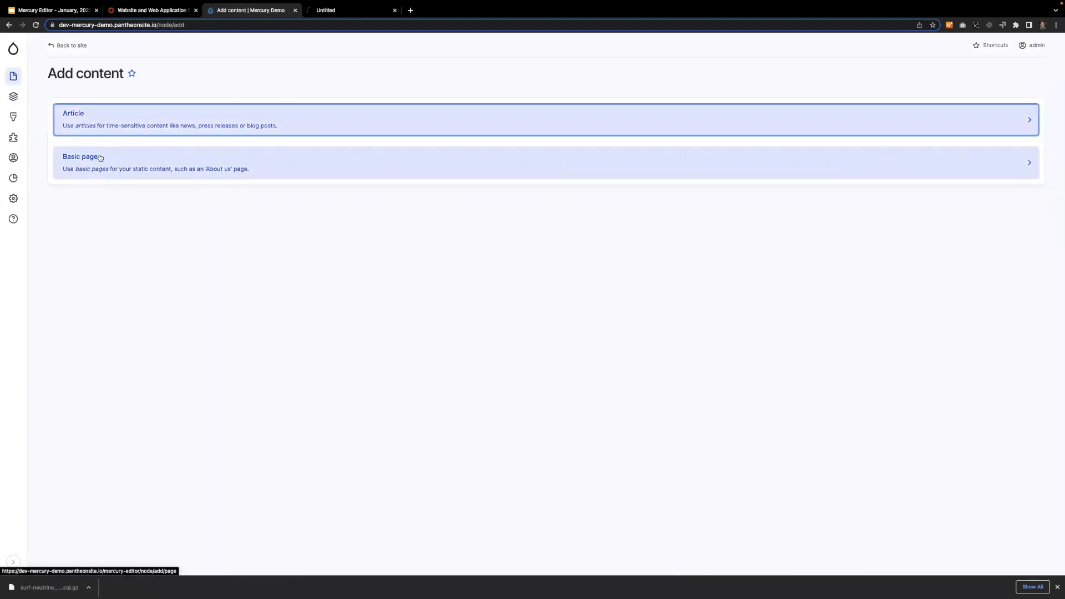
left_click(351, 10)
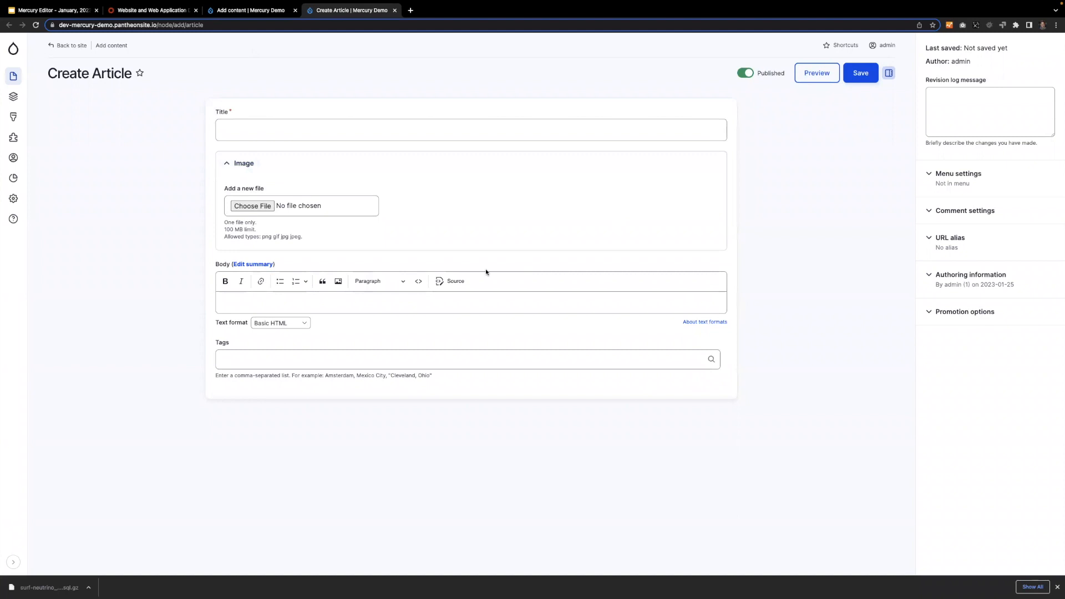
left_click(233, 13)
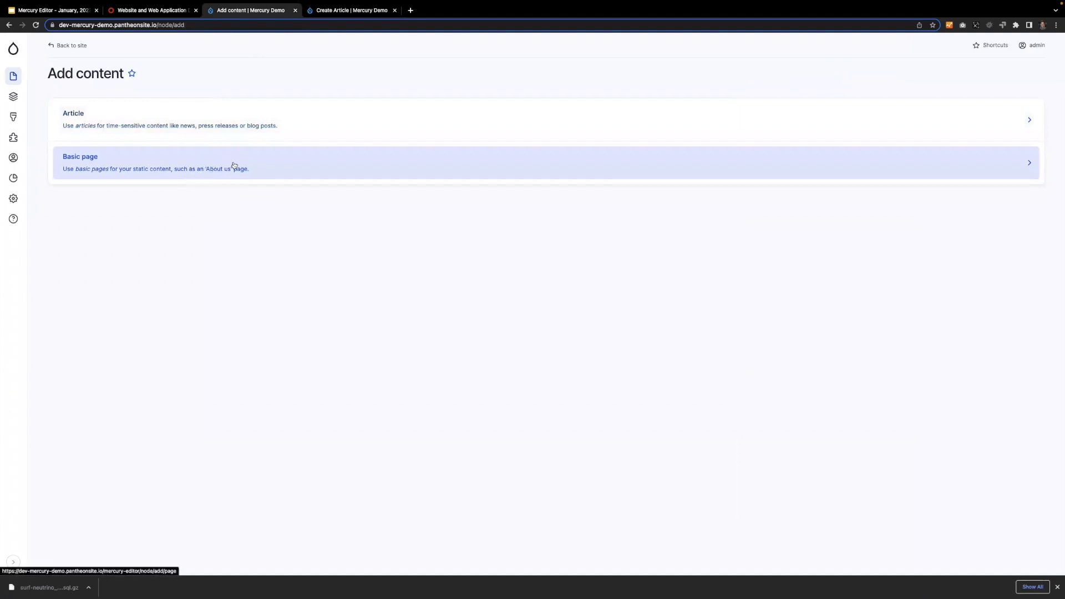
Close the Create Article tab, start a new Basic page, and widen the page settings form.
left_click(394, 11)
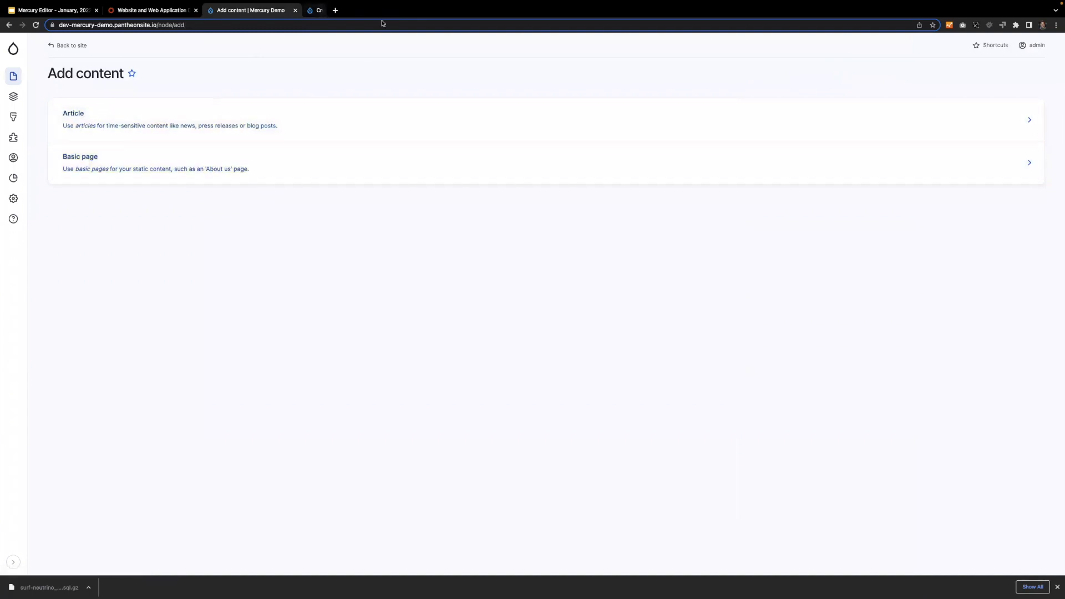
left_click(225, 170)
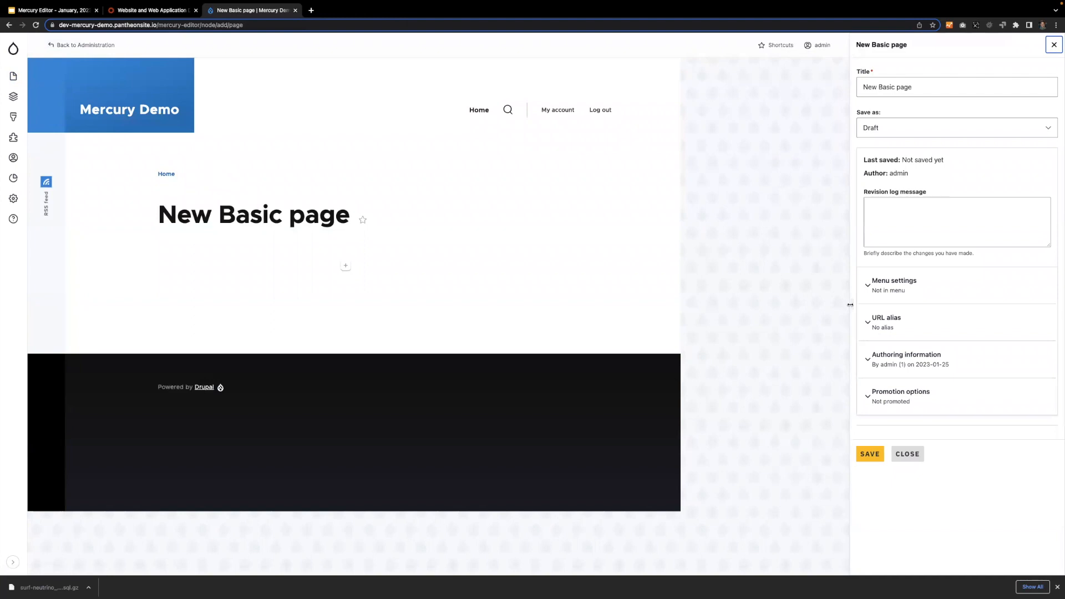
left_click_drag(844, 303, 713, 293)
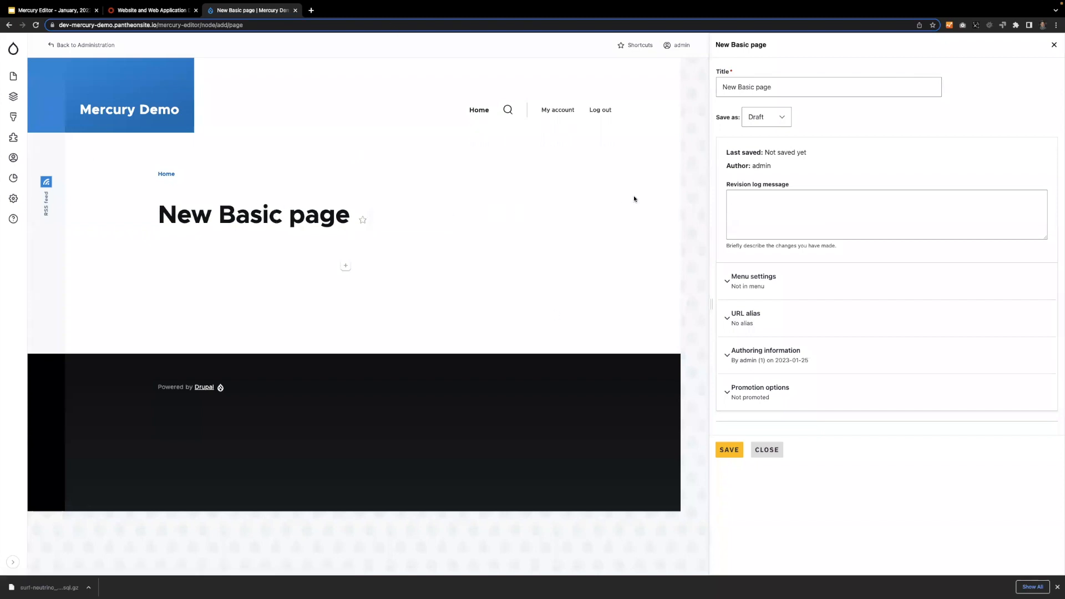
Set the new page's title to "My new page".
left_click(782, 86)
key("super+a")
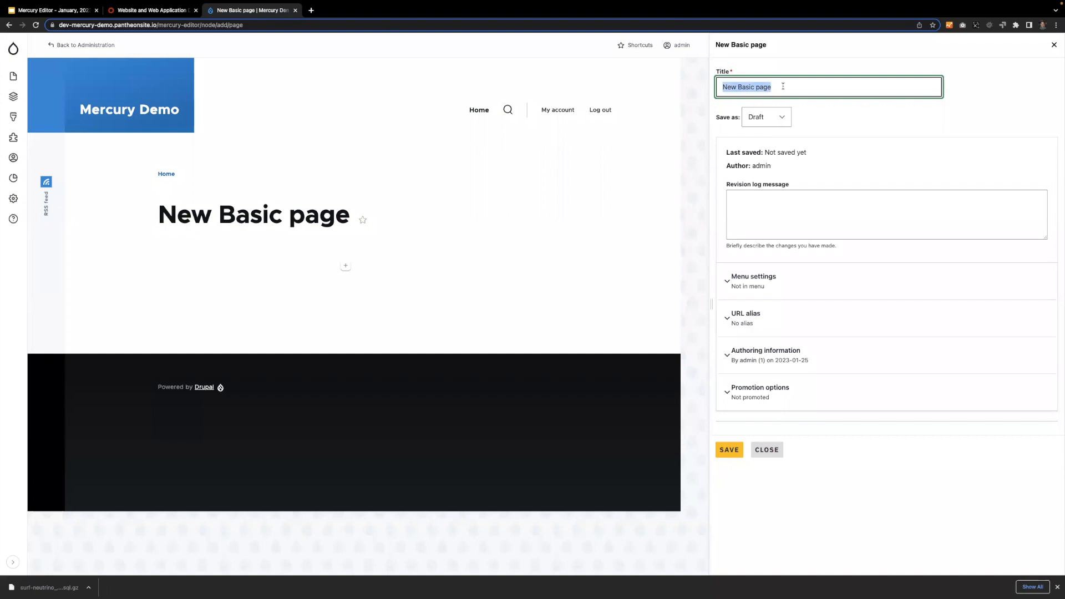
type("New page")
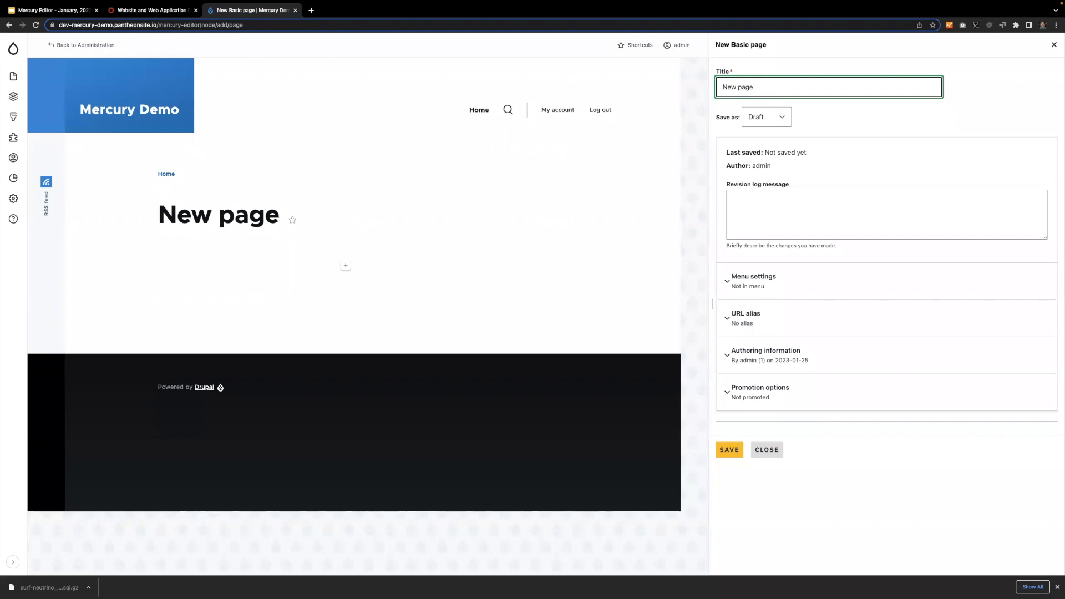
key("ctrl+a")
type("My ne")
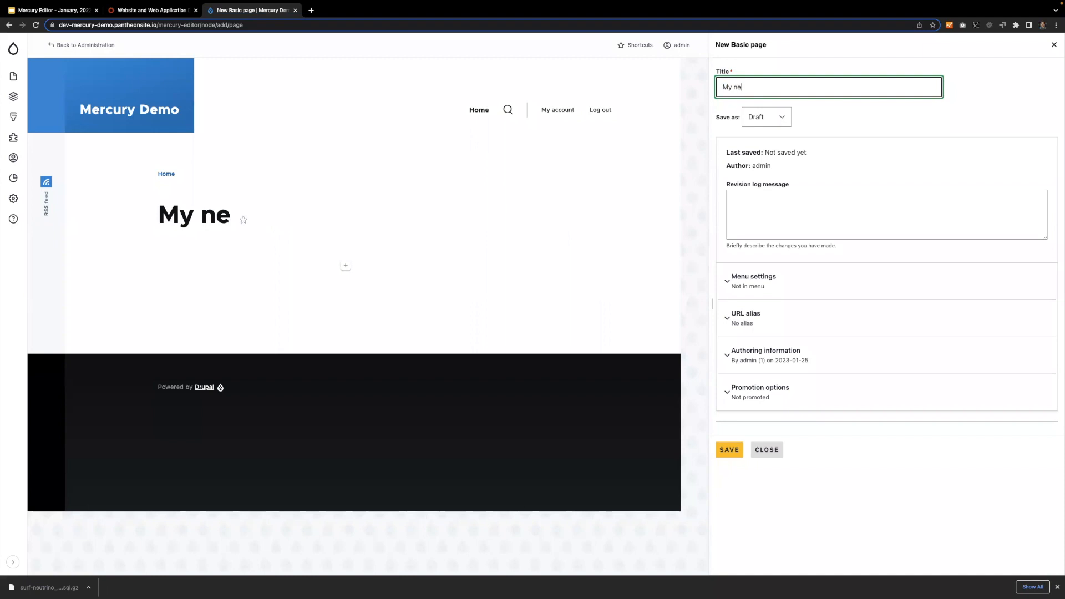
type("w page")
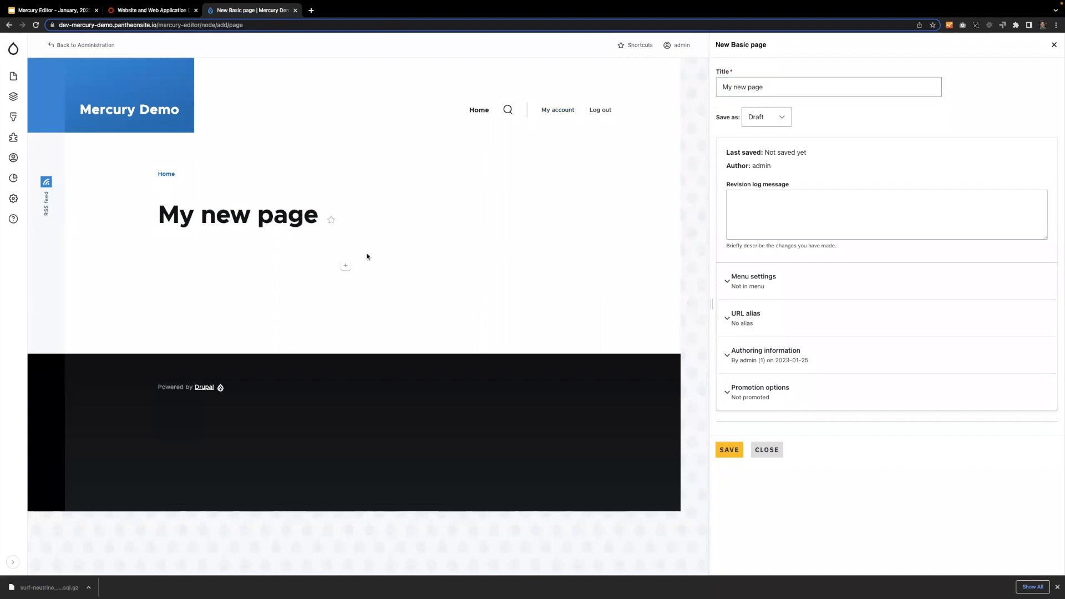
Start adding a Section component below the page title.
left_click(346, 266)
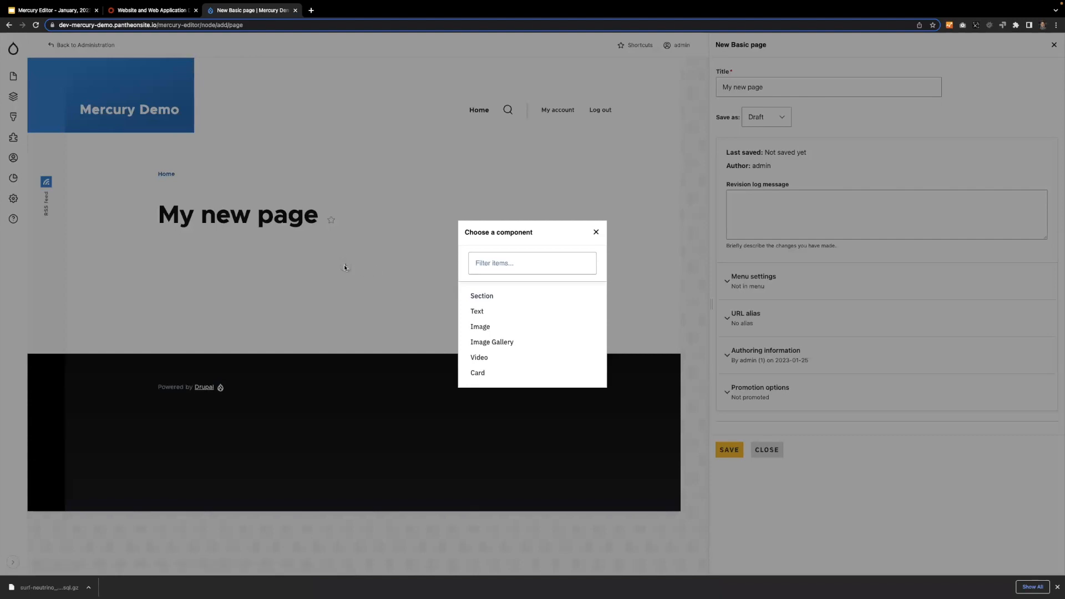
left_click(500, 298)
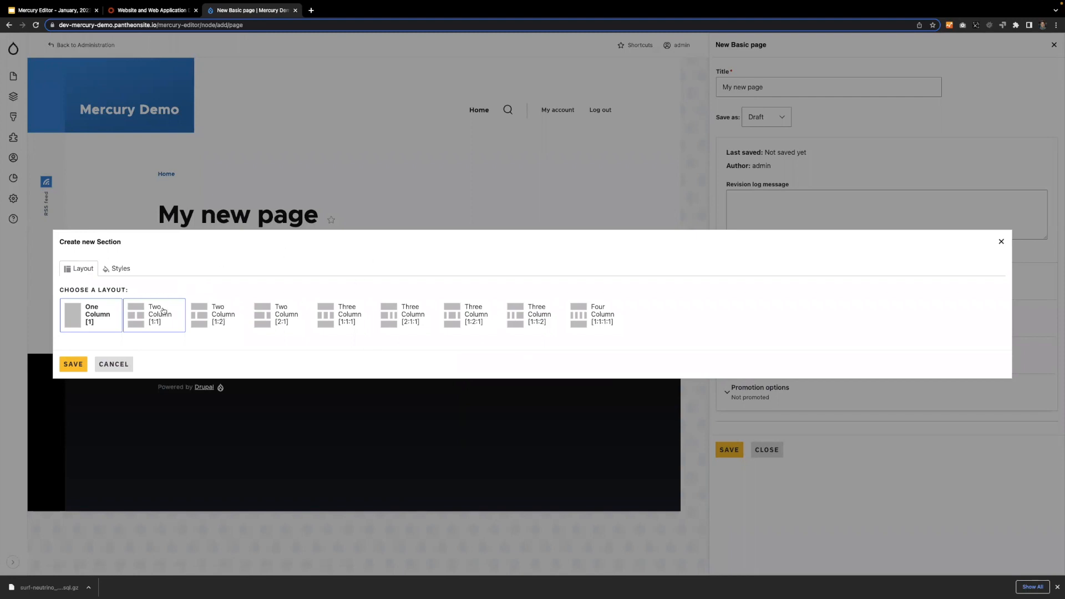
left_click_drag(127, 244, 62, 239)
left_click(80, 240)
triple_click(95, 243)
left_click(124, 243)
triple_click(127, 243)
left_click(80, 242)
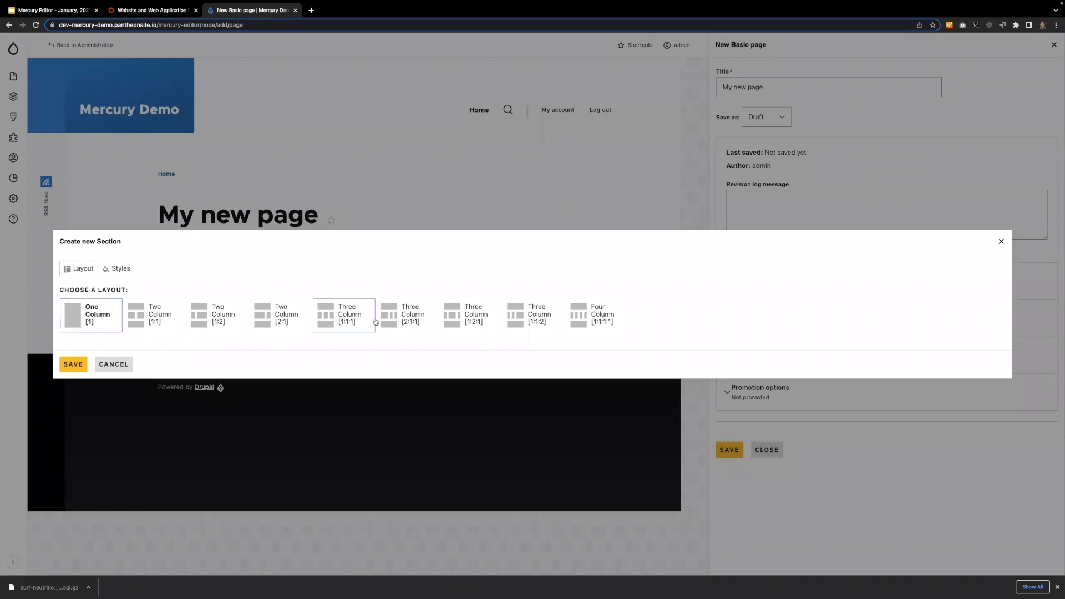
double_click(118, 244)
double_click(119, 244)
Give the section the Two Column [1:1] layout, check its style options, and save it.
left_click(125, 317)
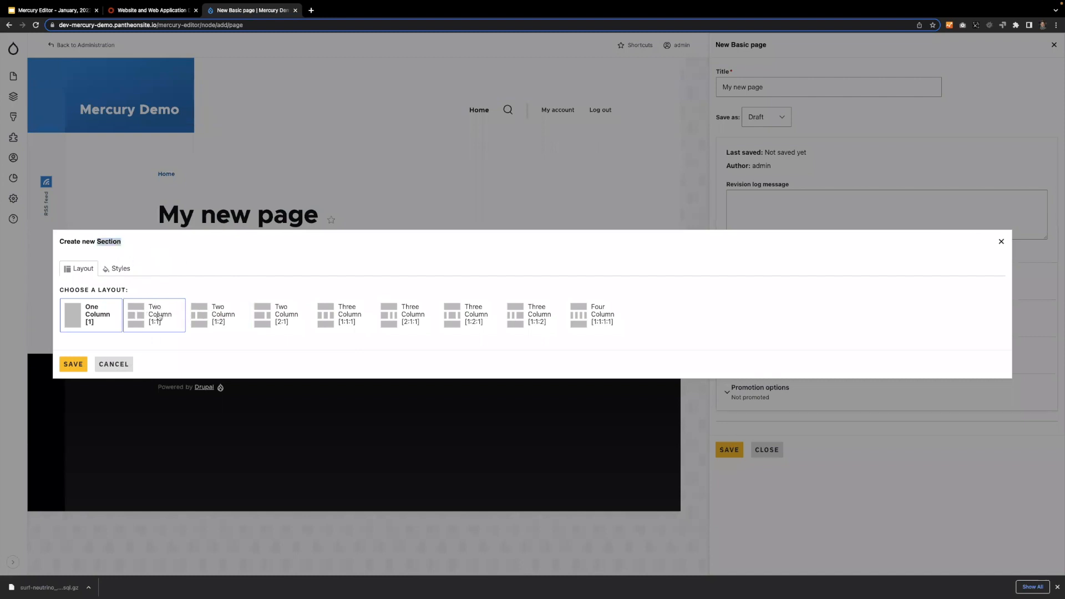
left_click(118, 269)
left_click(82, 299)
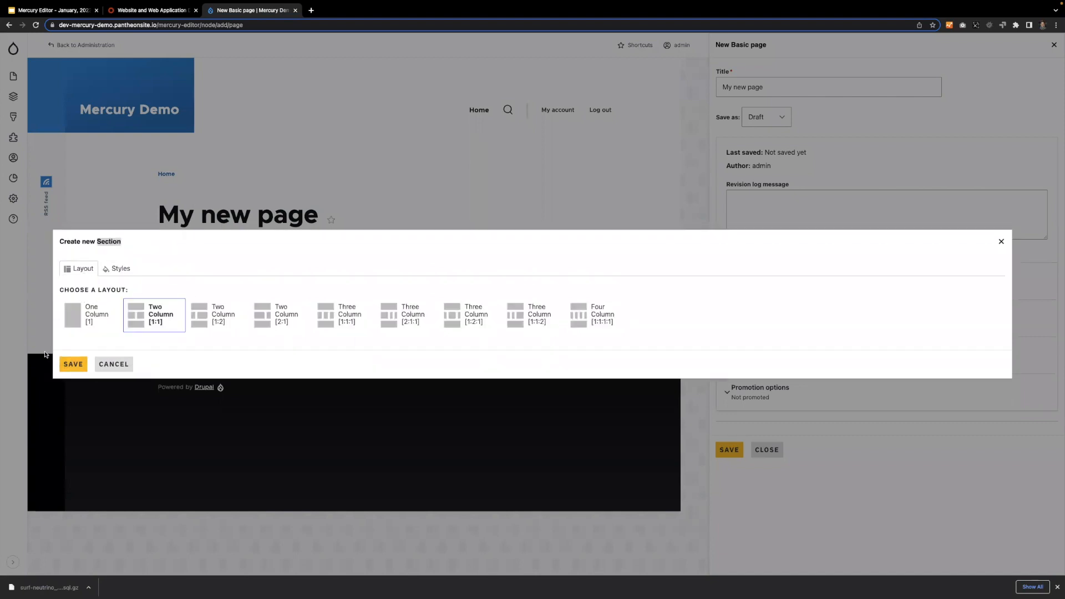
left_click(73, 364)
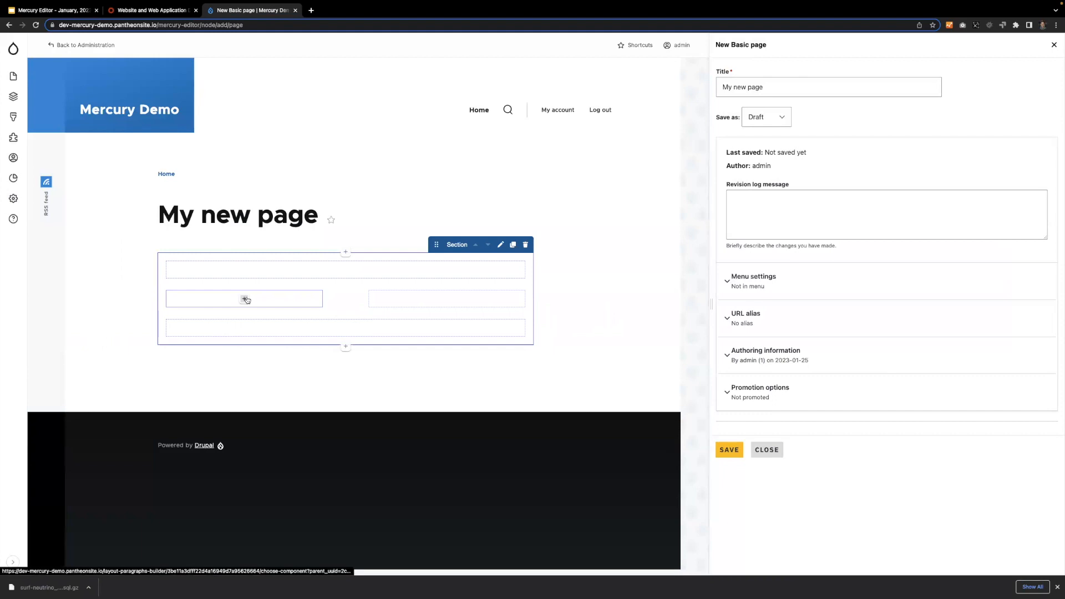
Add a Text component reading "This is my text." to the section's left column.
left_click(244, 300)
left_click(489, 302)
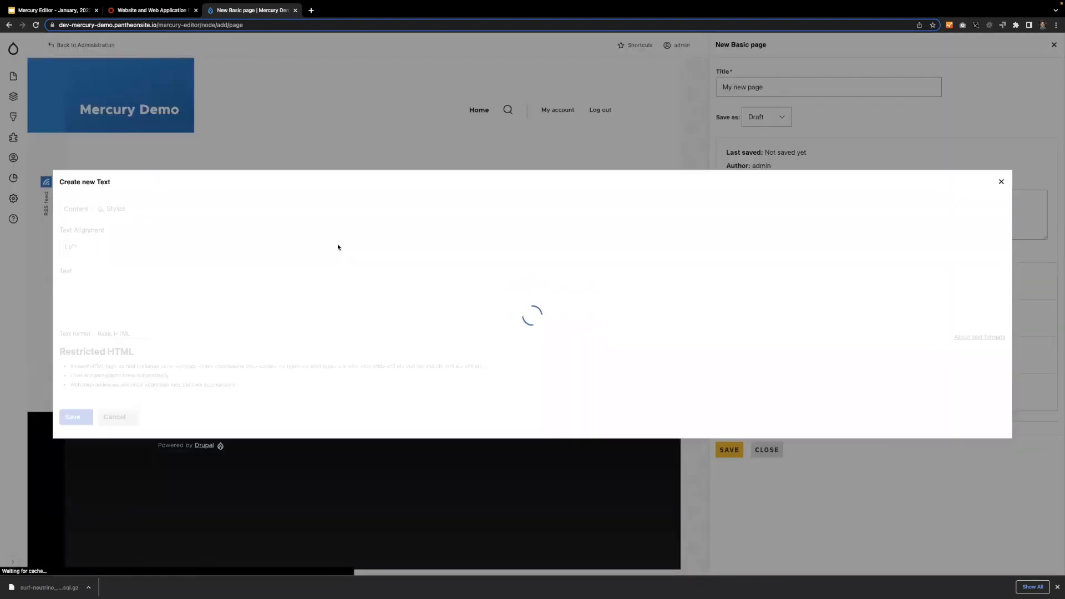
left_click(226, 315)
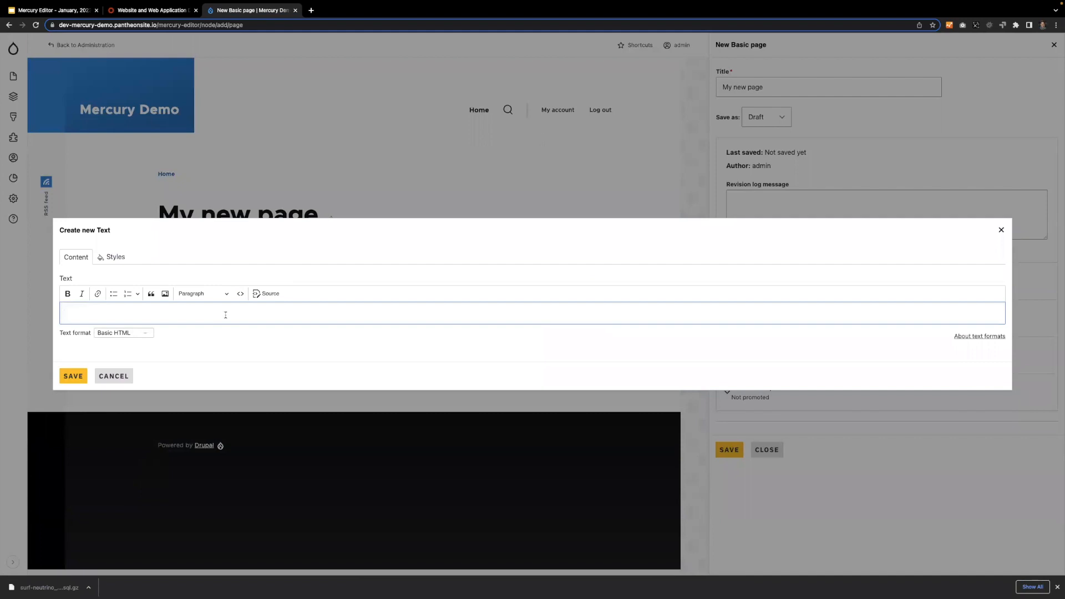
type("This is my text.")
left_click(73, 376)
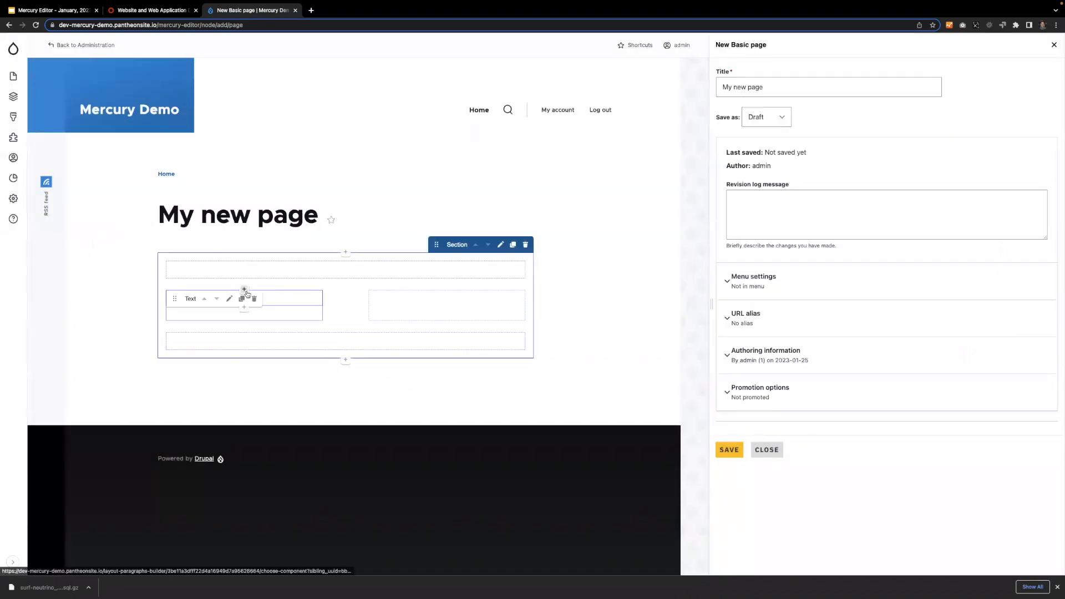
Add an Image component with ATEN_AUTHORING_EXPERIENCE.jpg above the text in the left column.
left_click(245, 292)
left_click(492, 320)
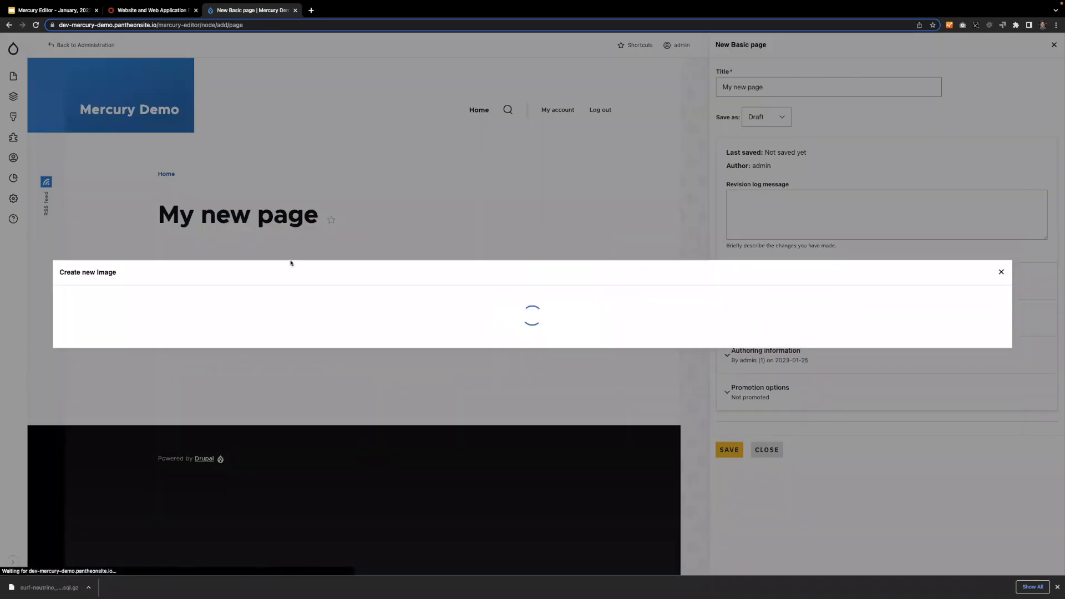
left_click(94, 317)
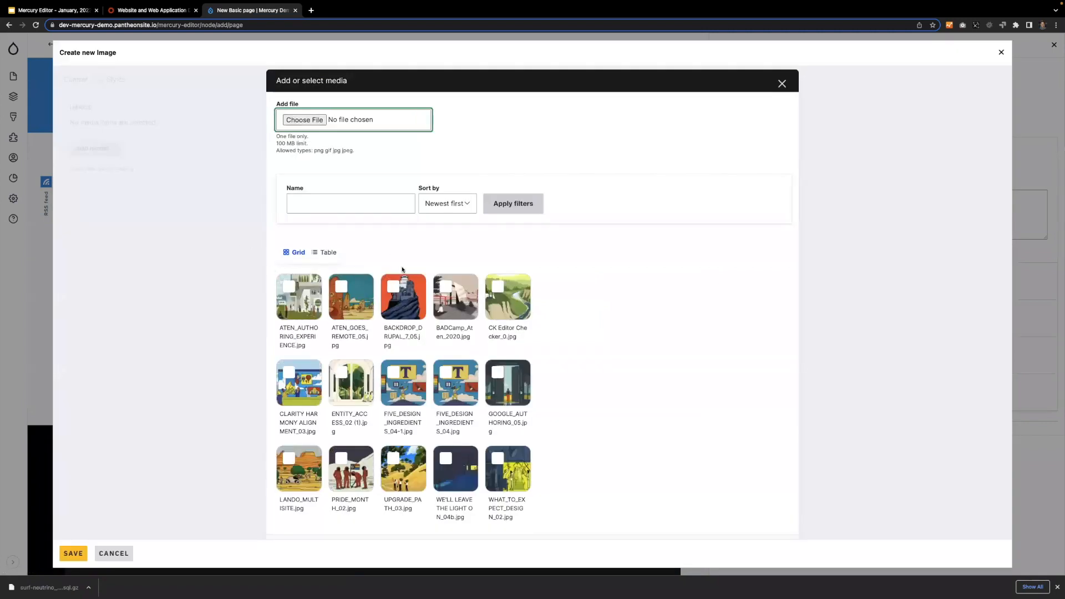
left_click(284, 286)
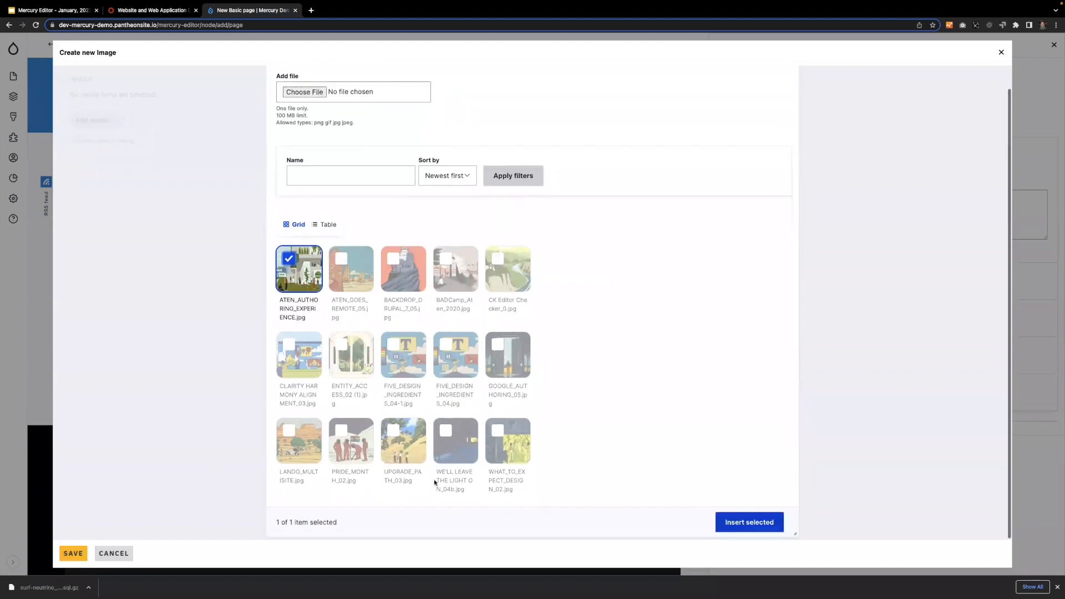
left_click(755, 530)
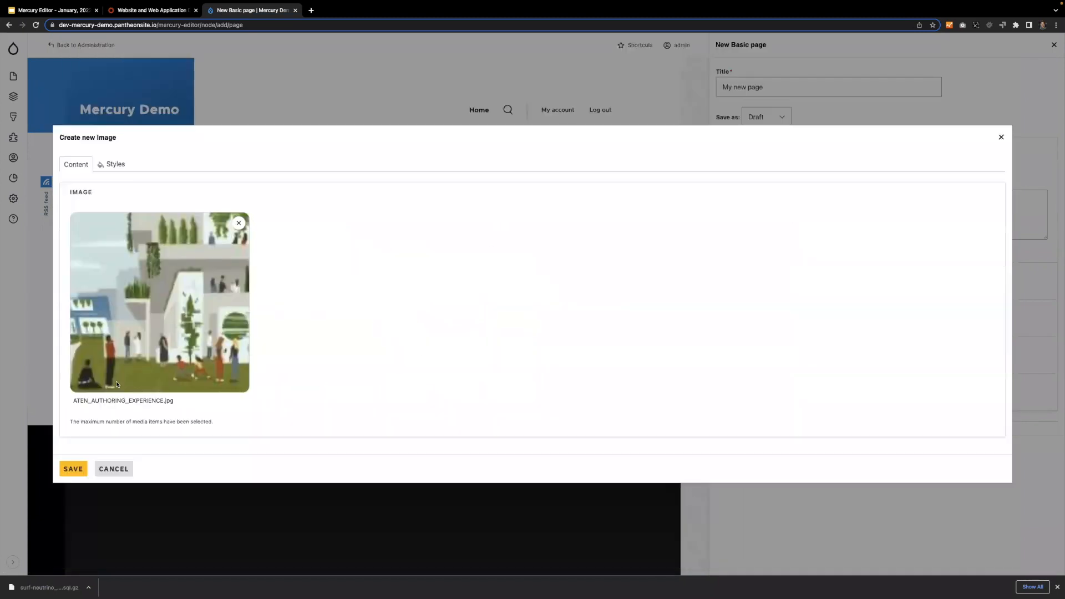
left_click(72, 469)
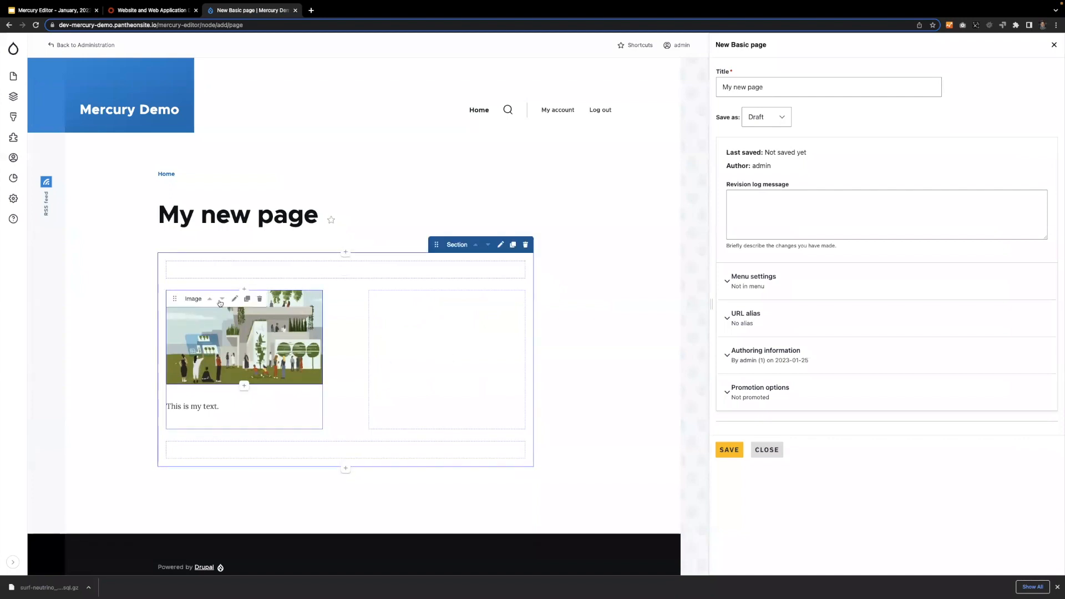
Add an Image component with the orange castle picture BACKDROP_DRUPAL_7_05.jpg to the right column.
left_click(448, 359)
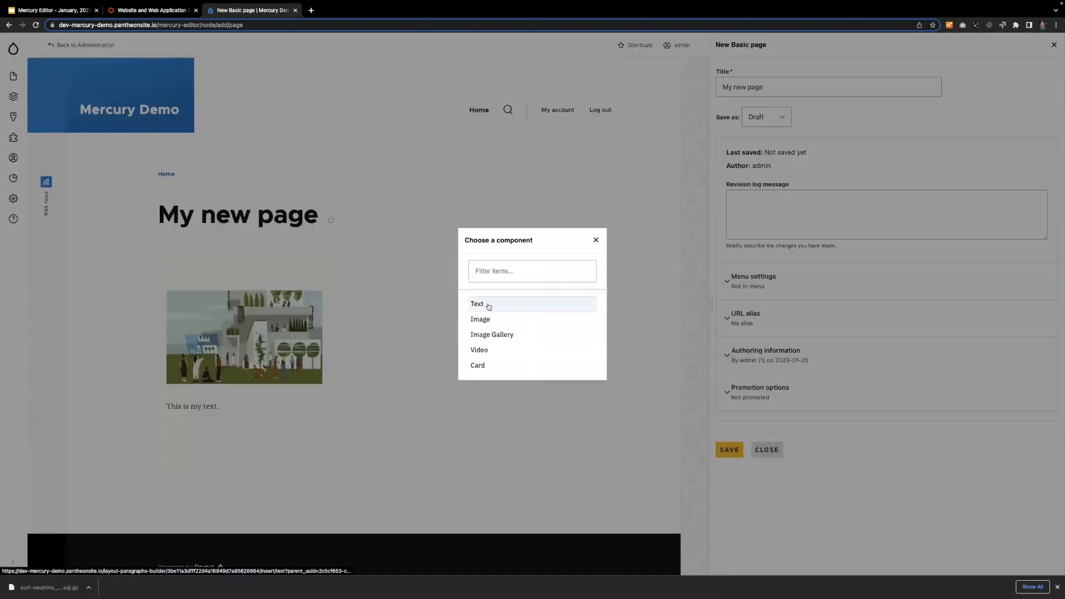
left_click(488, 322)
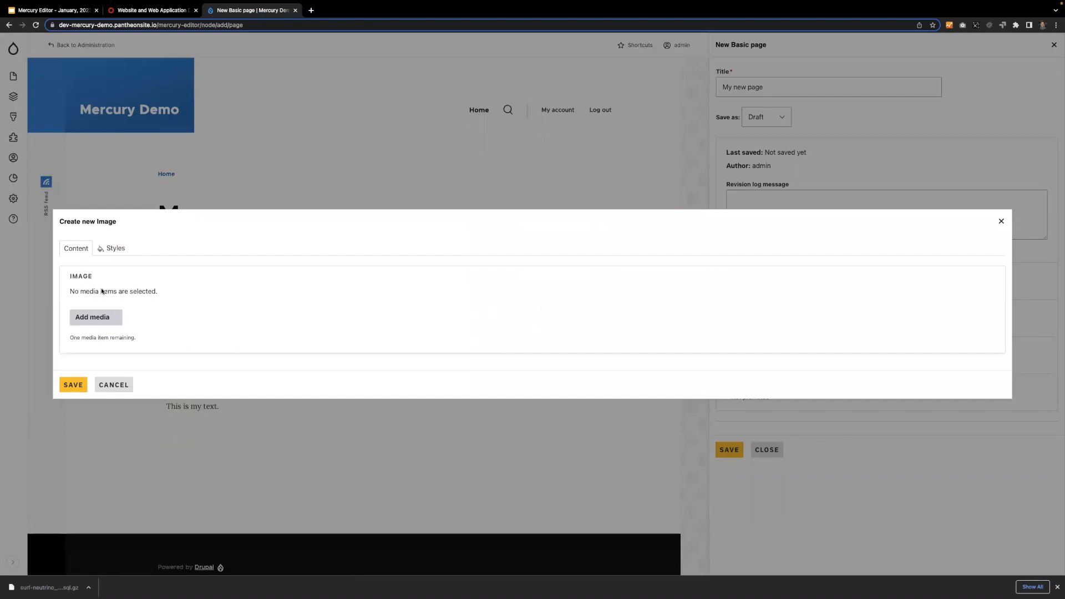
left_click(96, 318)
left_click(426, 294)
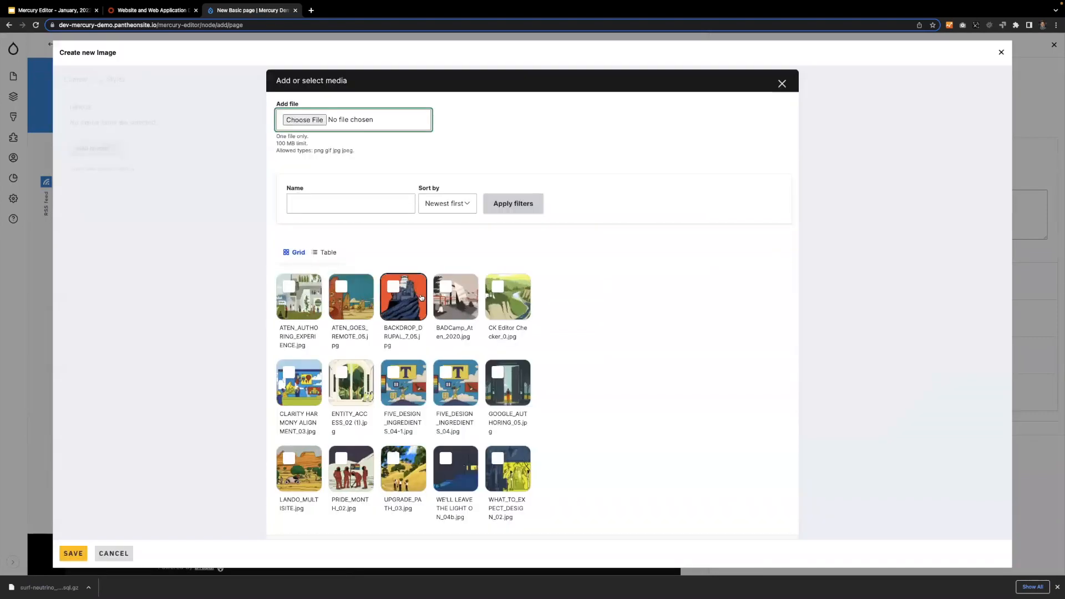
left_click(738, 521)
left_click(73, 469)
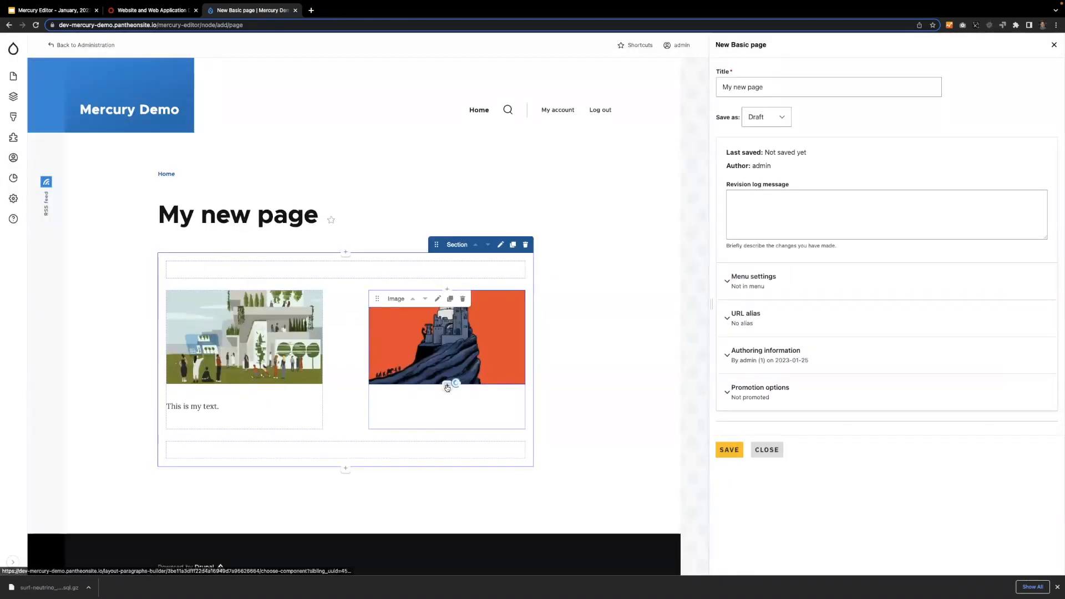
Add a Text component reading "More text on right." below the right column's image.
left_click(448, 384)
left_click(491, 304)
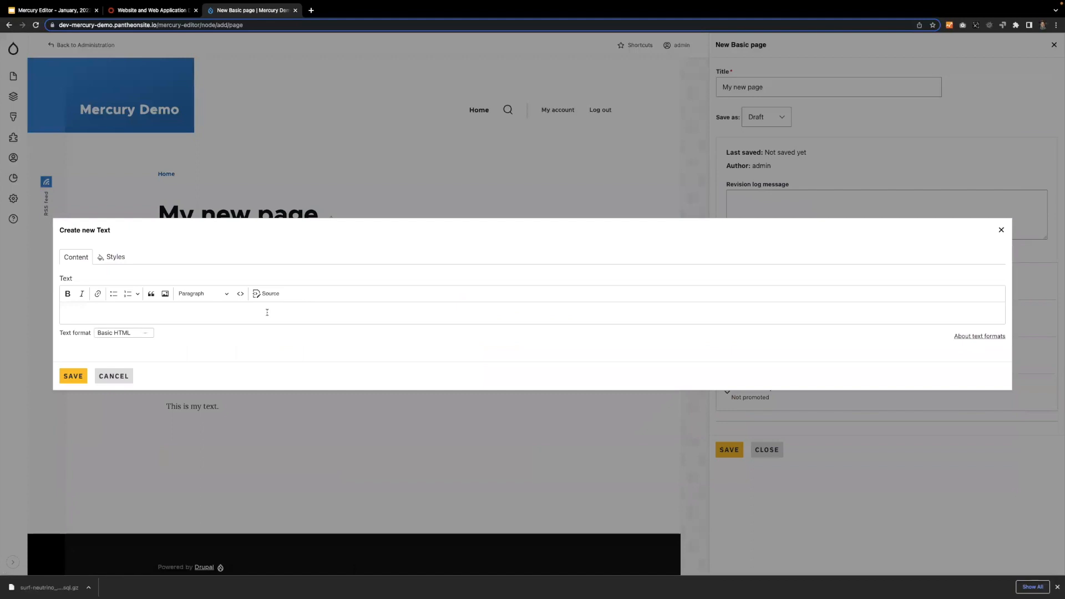
left_click(268, 295)
left_click(267, 295)
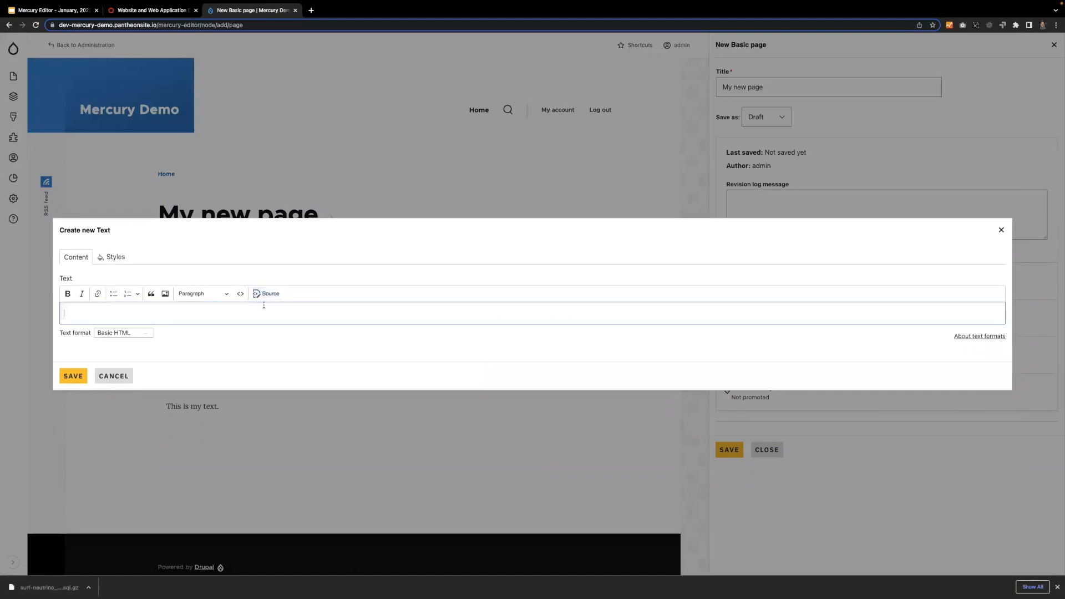
type("More text on right.")
left_click(73, 376)
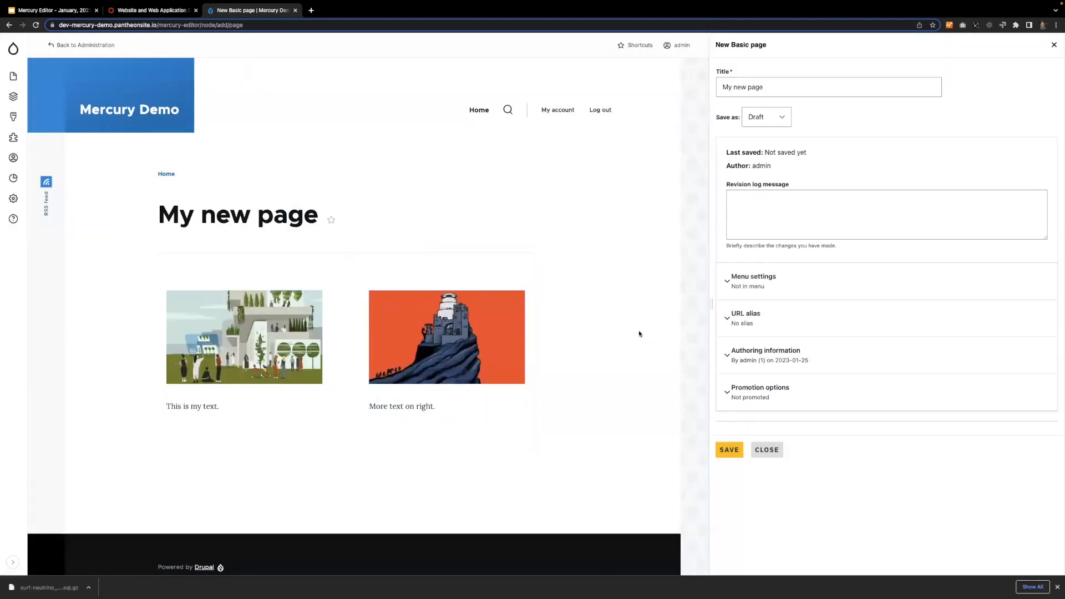
Narrow the page settings form, save the new page as a draft, and close the editor.
mouse_move(464, 380)
left_click_drag(724, 319, 773, 309)
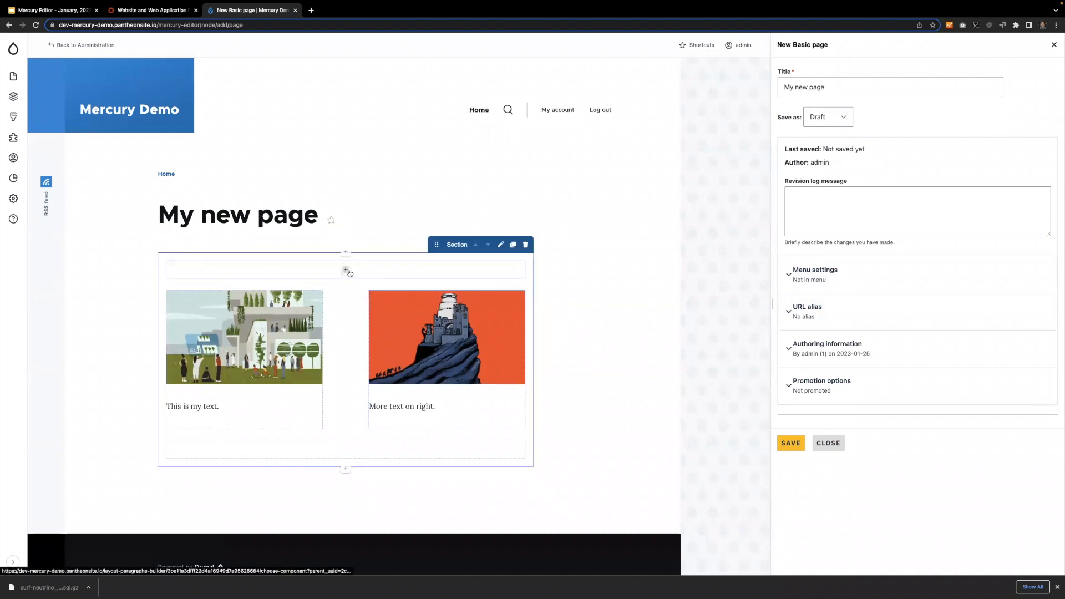
left_click(795, 449)
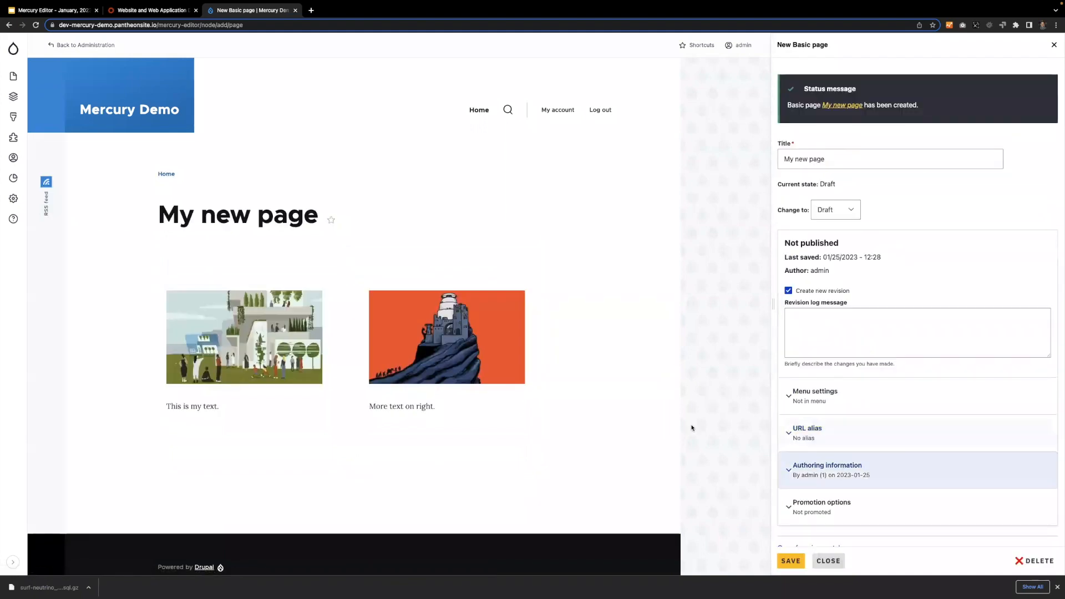
left_click(831, 561)
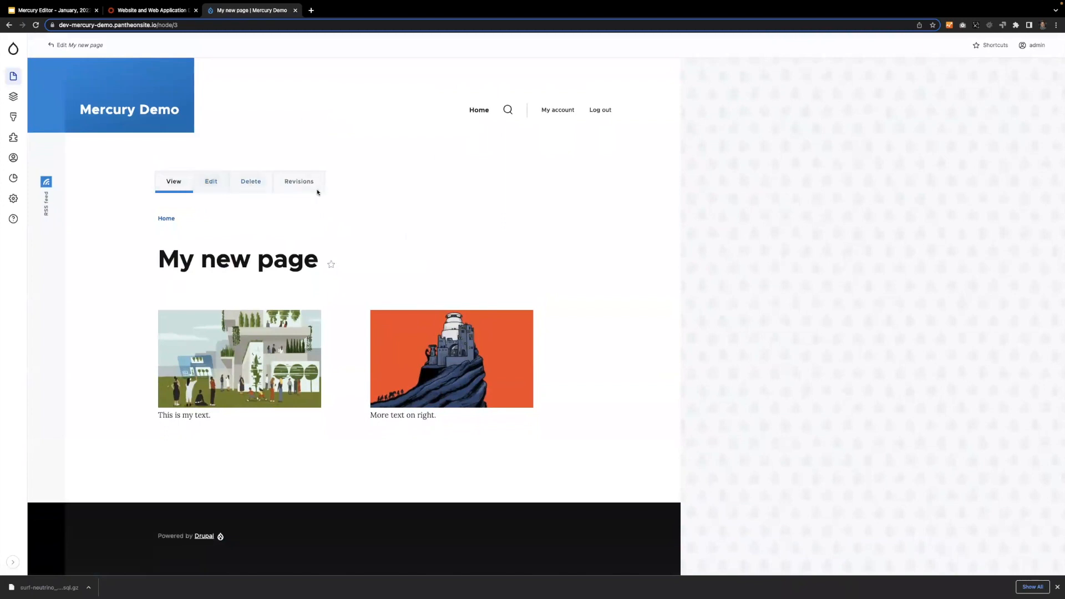
Reopen the saved page for editing and widen its settings form.
left_click(214, 184)
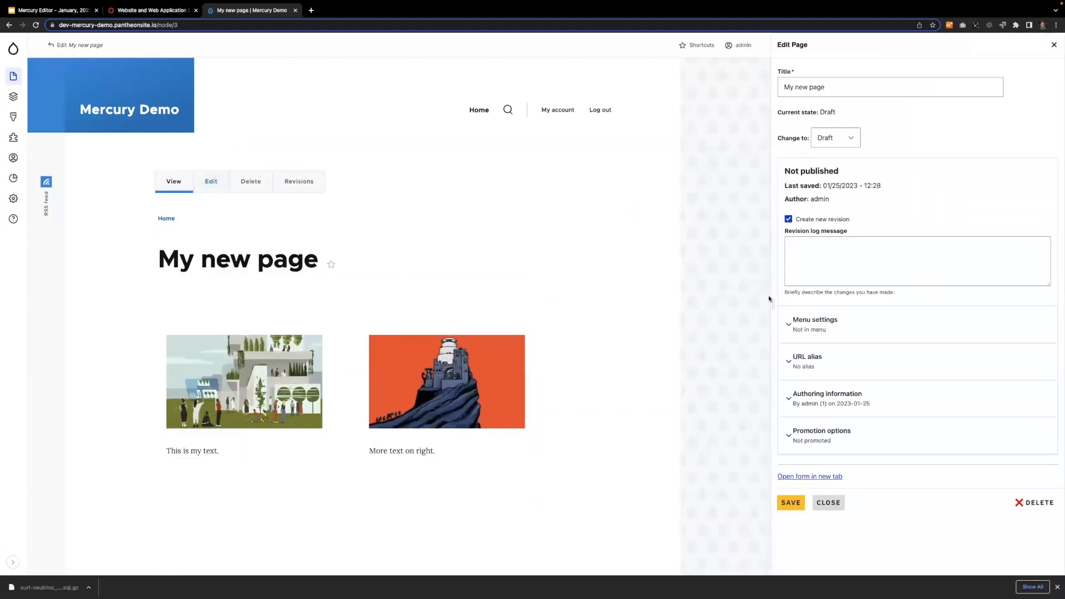
left_click_drag(773, 302, 713, 277)
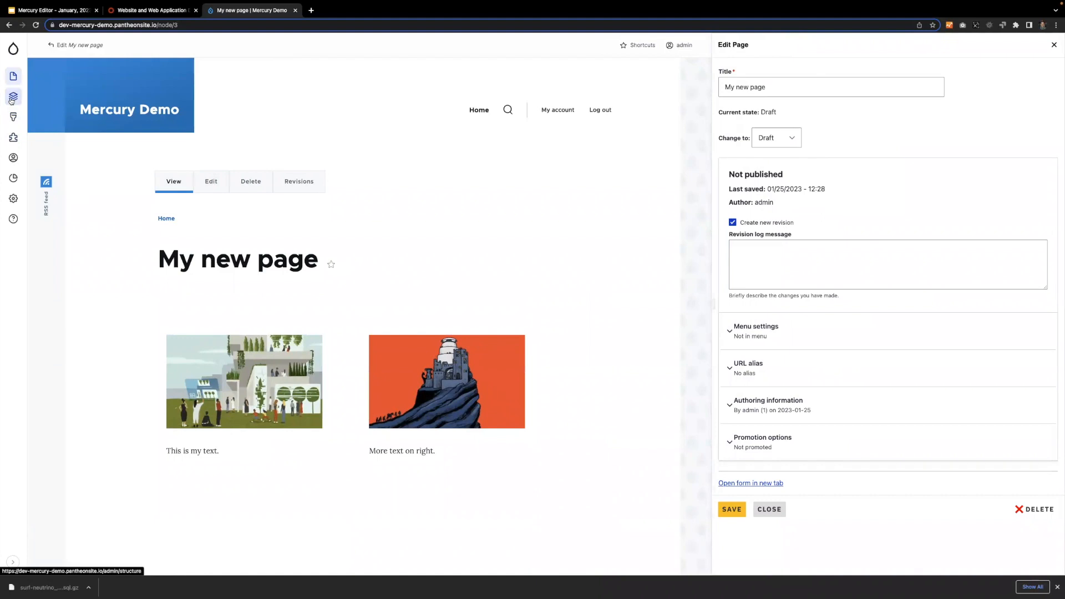
Open the site's Block layout administration page and search it for "breadcr".
left_click(12, 99)
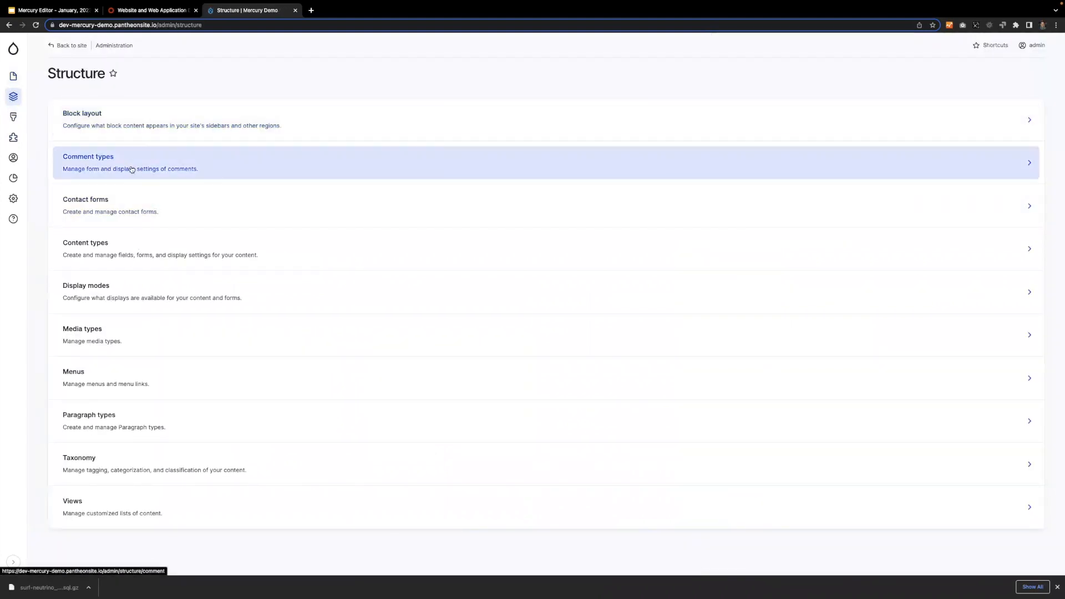
left_click(126, 136)
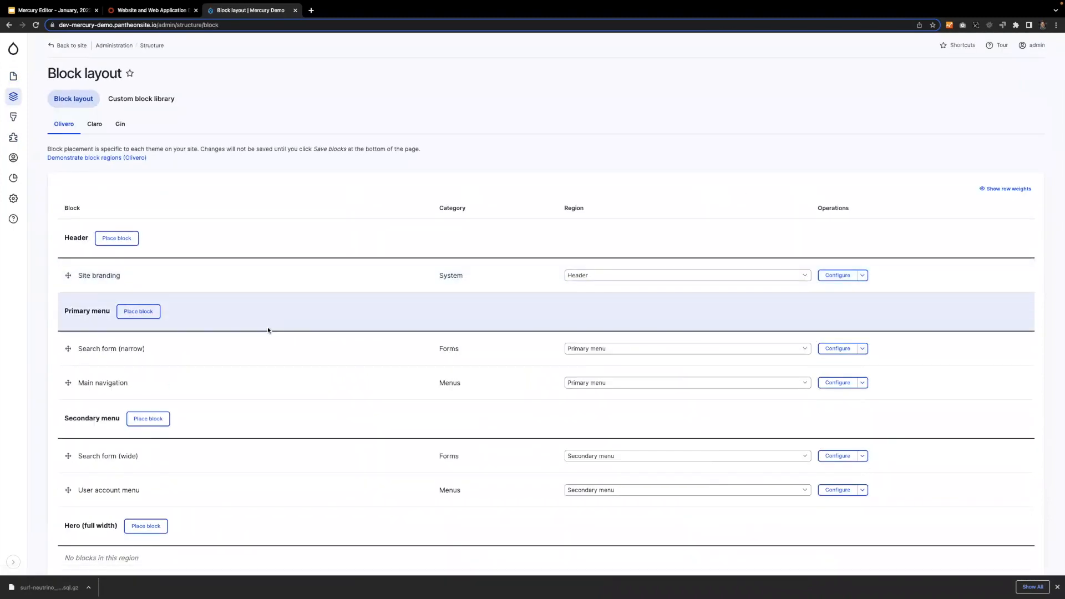
key("super+f")
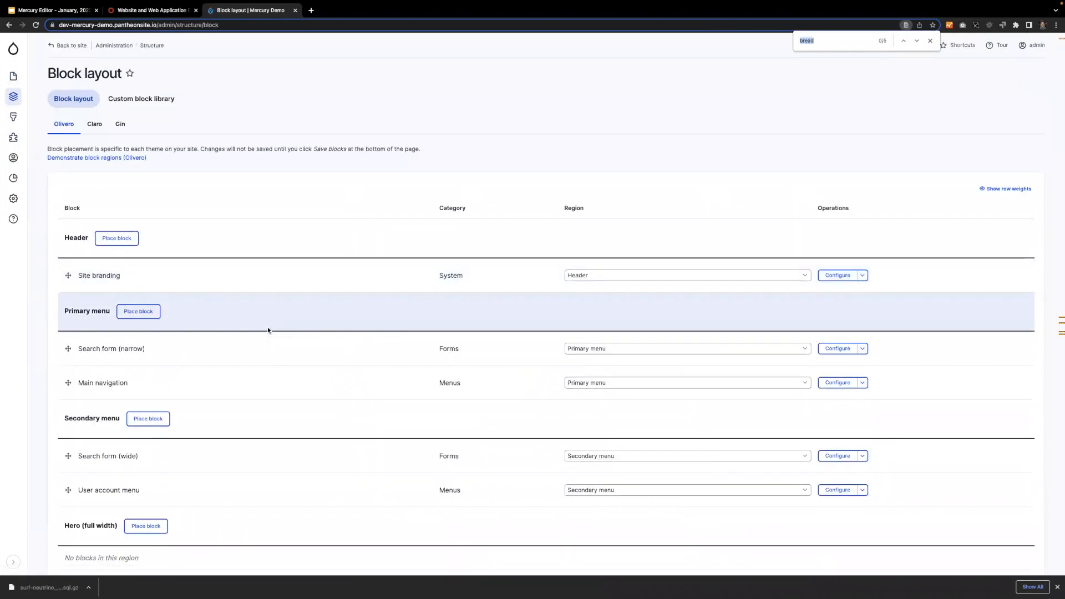
type("breadcr")
key("Return")
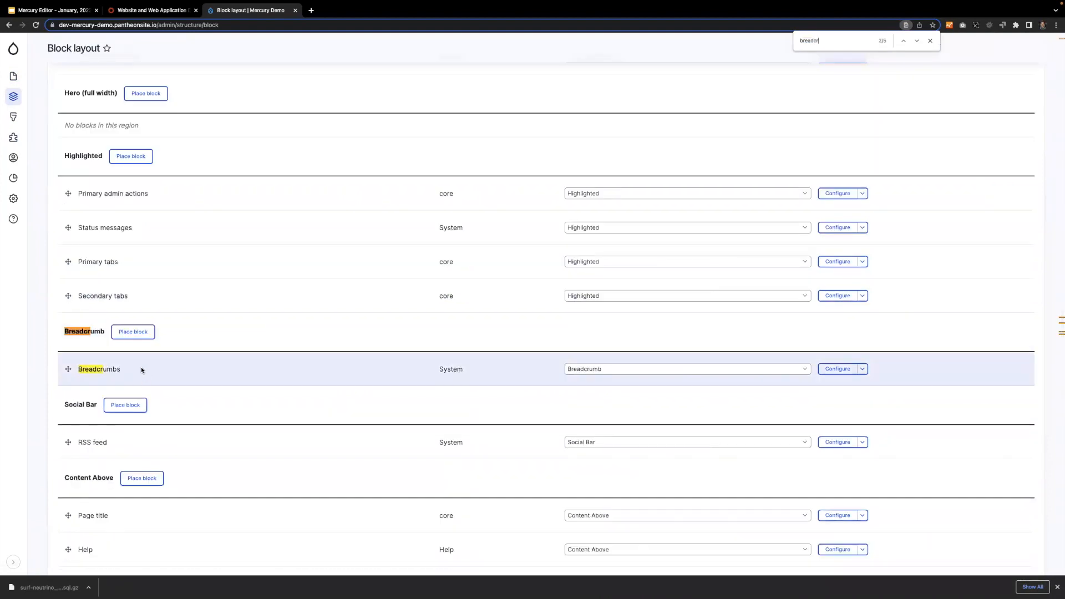
Place the Mercury Editor Dropbutton Tabs block in the Social Bar region, shown only on content types using the Edit Tray.
left_click(117, 407)
left_click(451, 125)
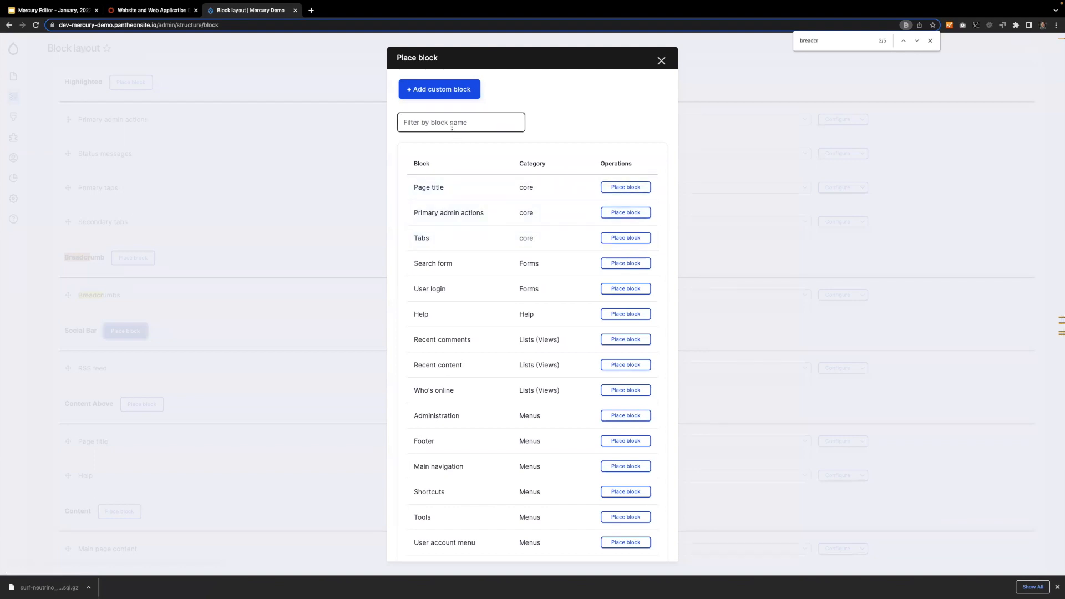
type("tabs")
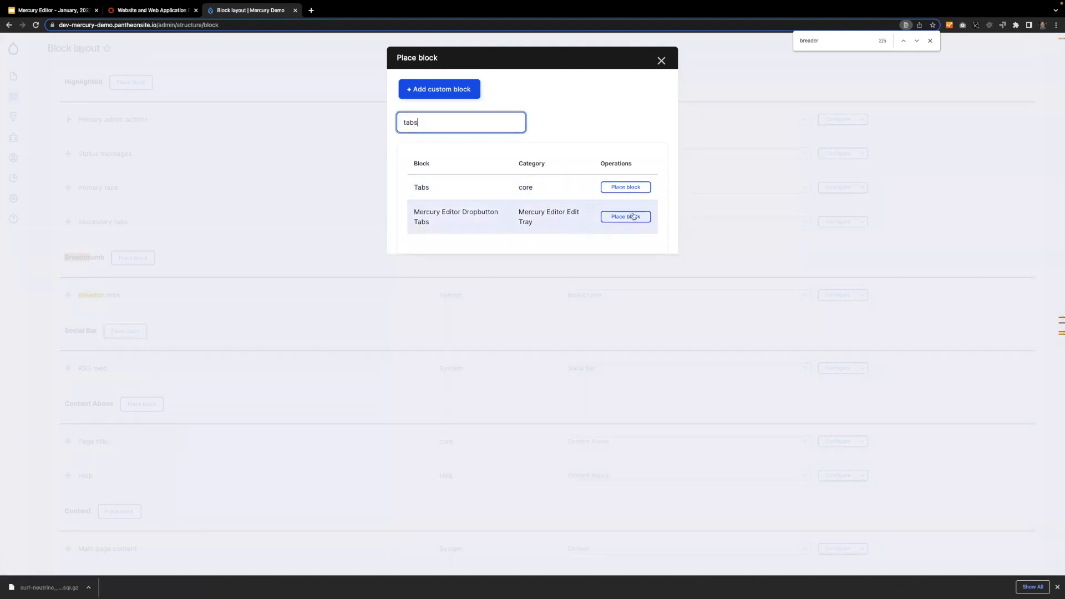
left_click(632, 217)
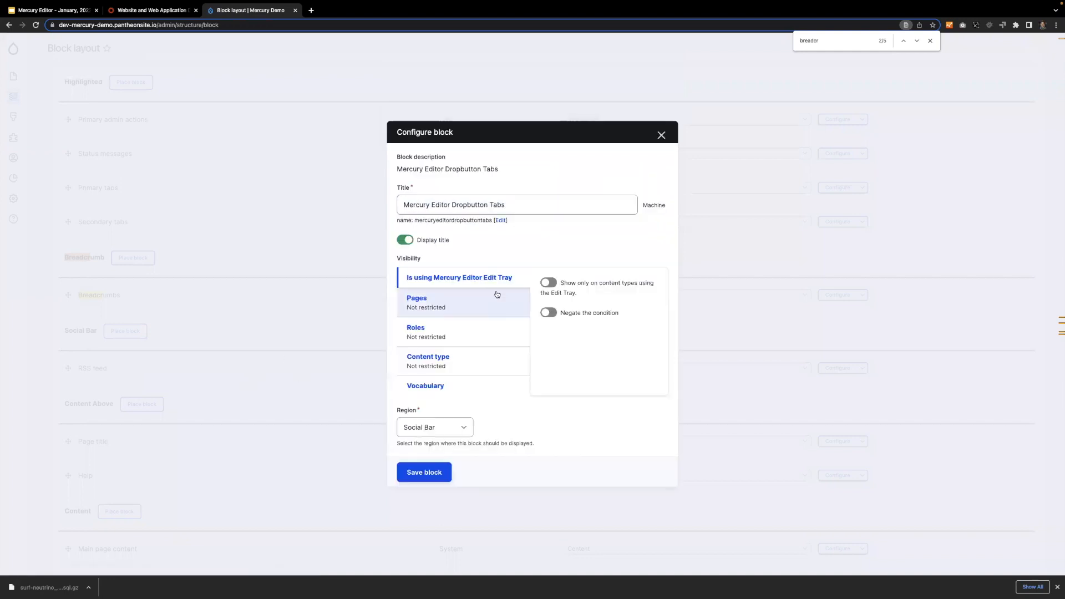
left_click(549, 284)
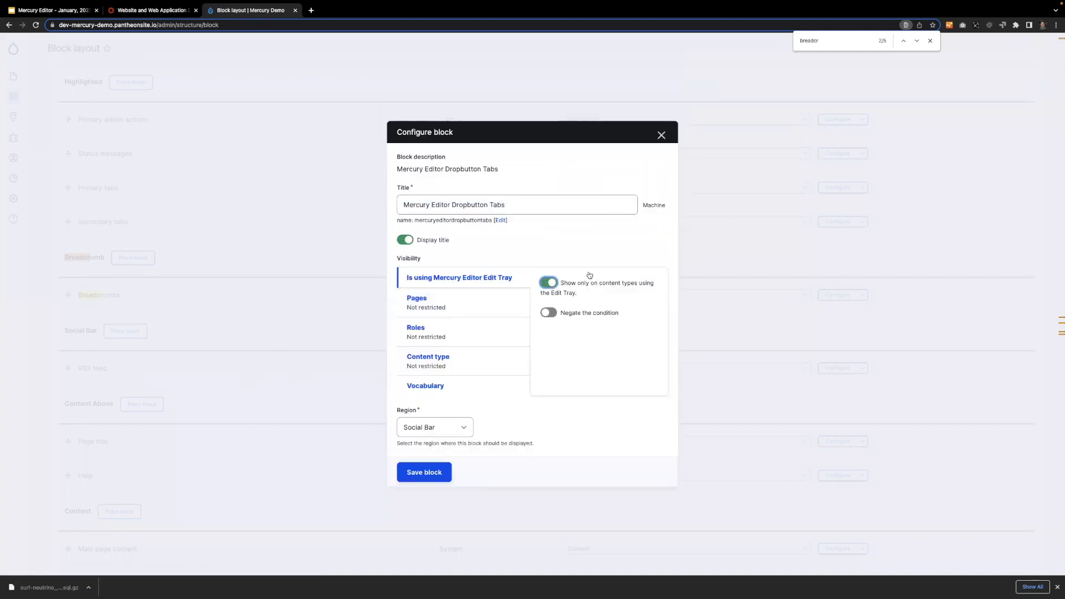
left_click(423, 471)
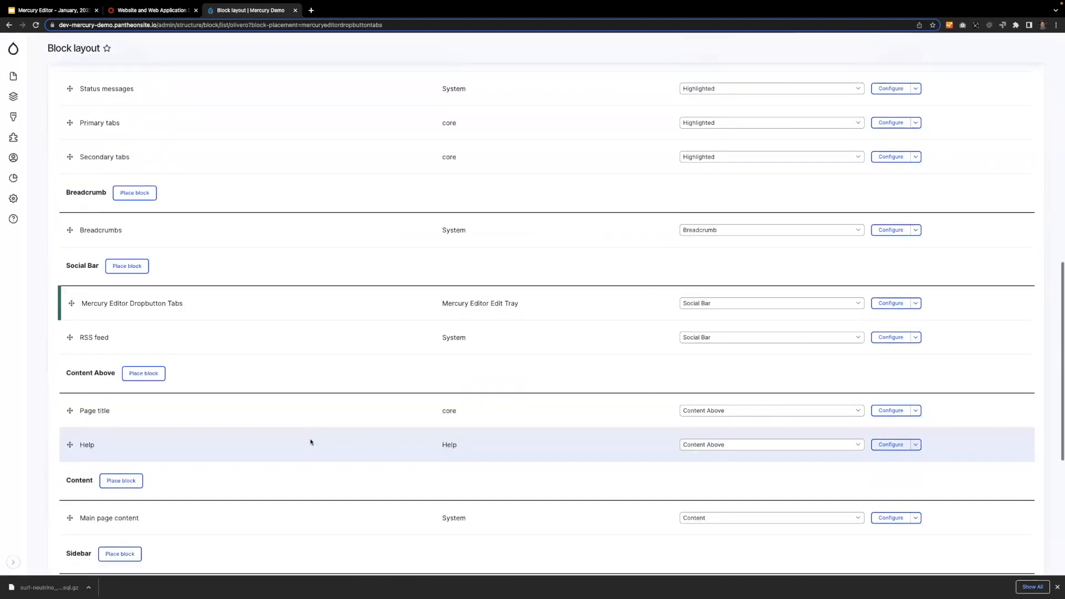
Turn off the title display for the Mercury Editor Dropbutton Tabs block and save the block.
left_click(890, 303)
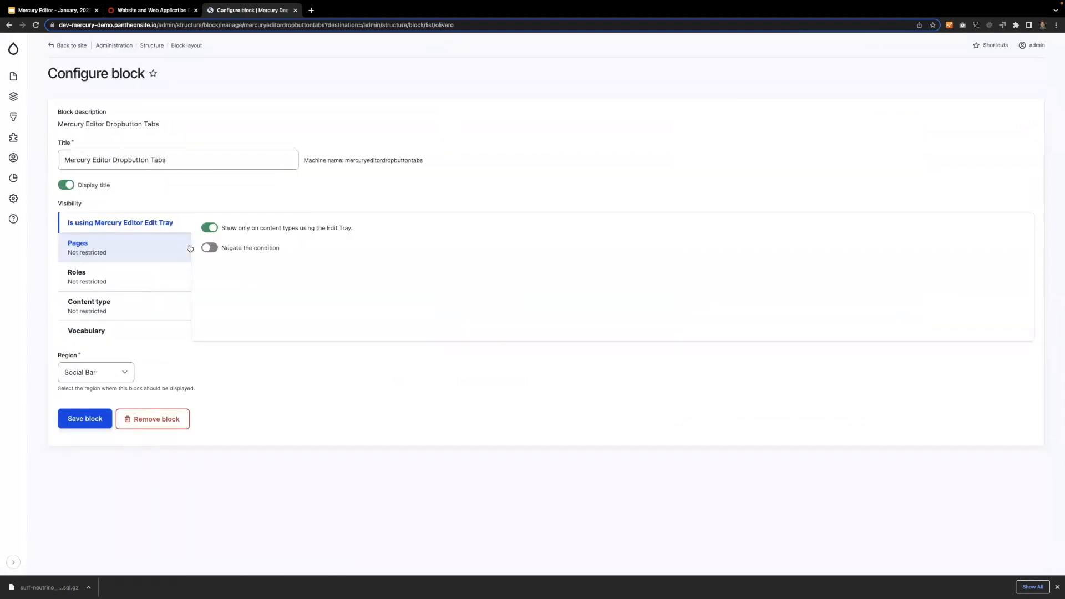
left_click(66, 184)
left_click(85, 419)
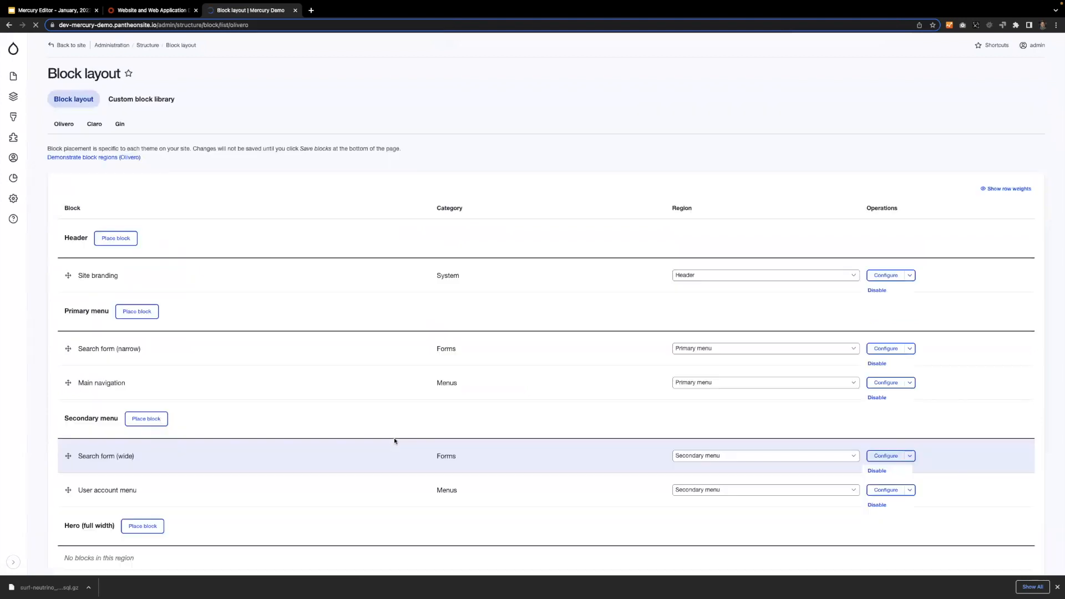
Restrict the Primary tabs block to content types using the Edit Tray with the condition negated, and save the block layout.
key("ctrl+f")
type("tabs")
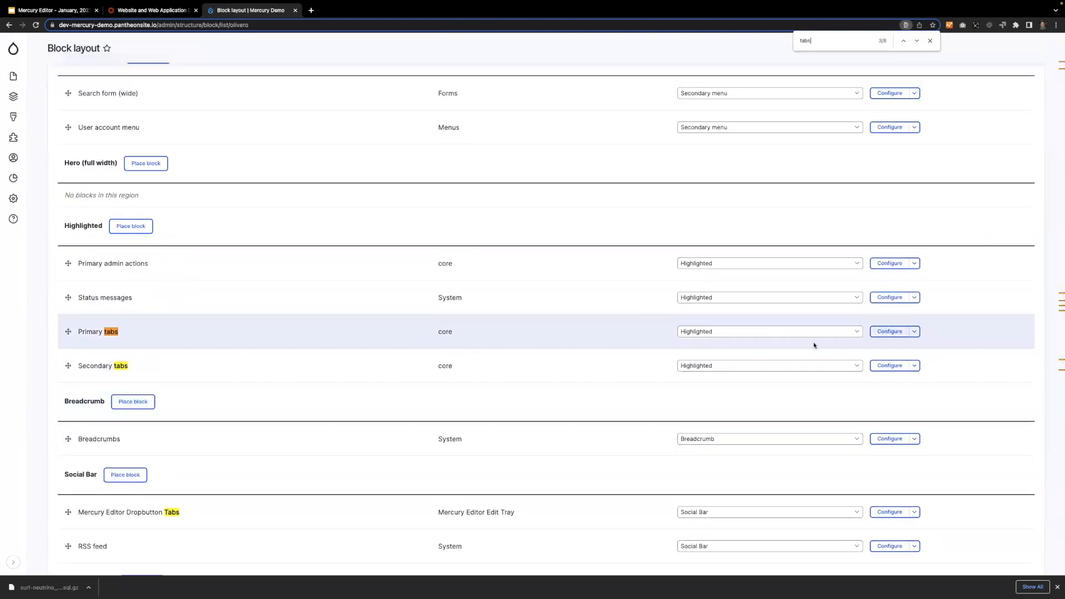
left_click(889, 331)
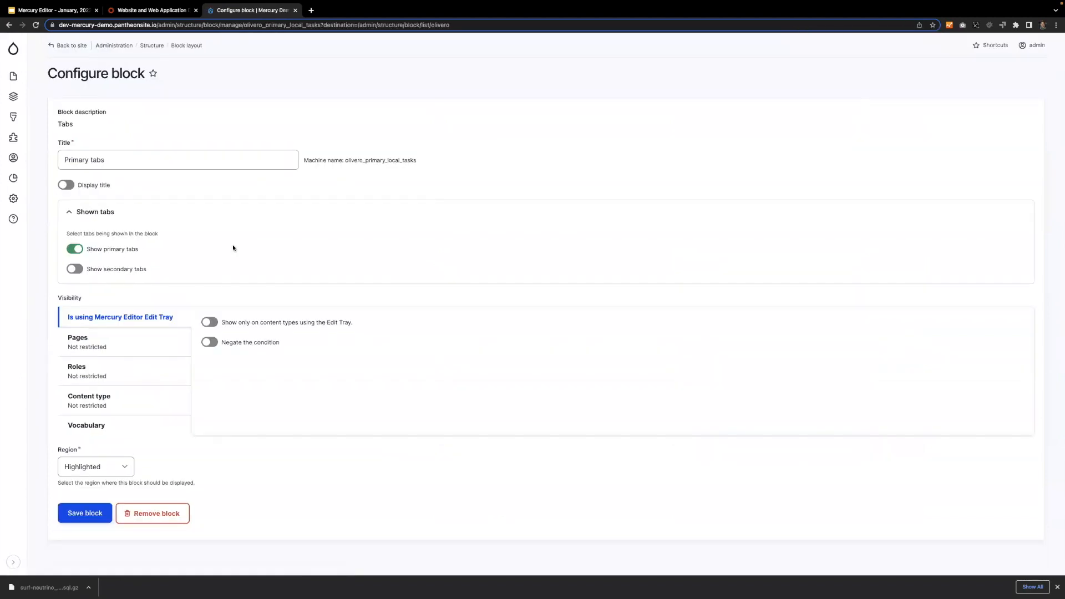
left_click(212, 322)
left_click(210, 342)
left_click(85, 514)
scroll(622, 425, "down", 15)
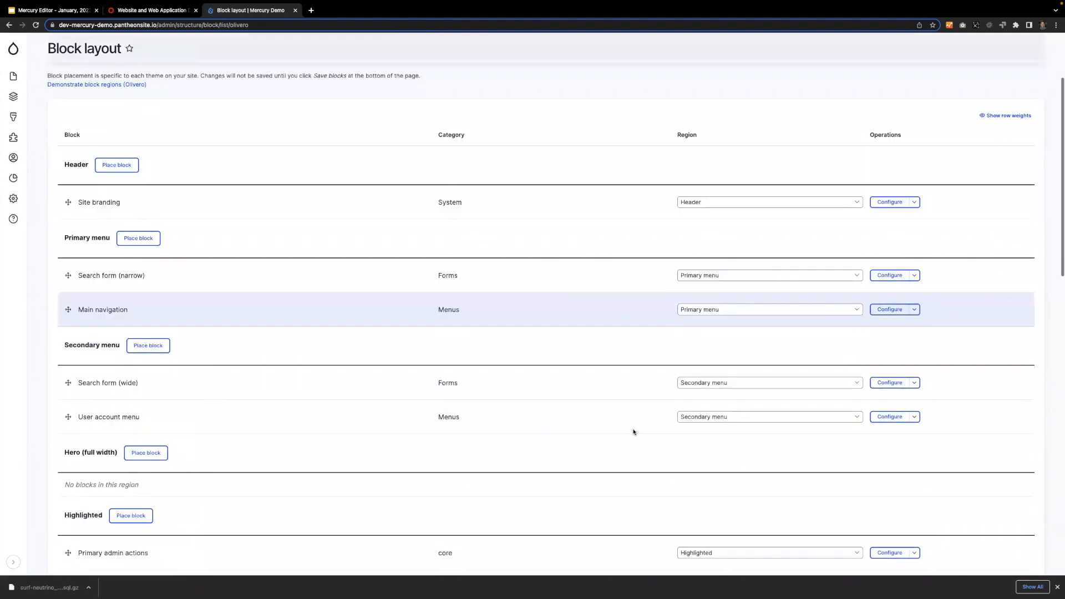
left_click(113, 520)
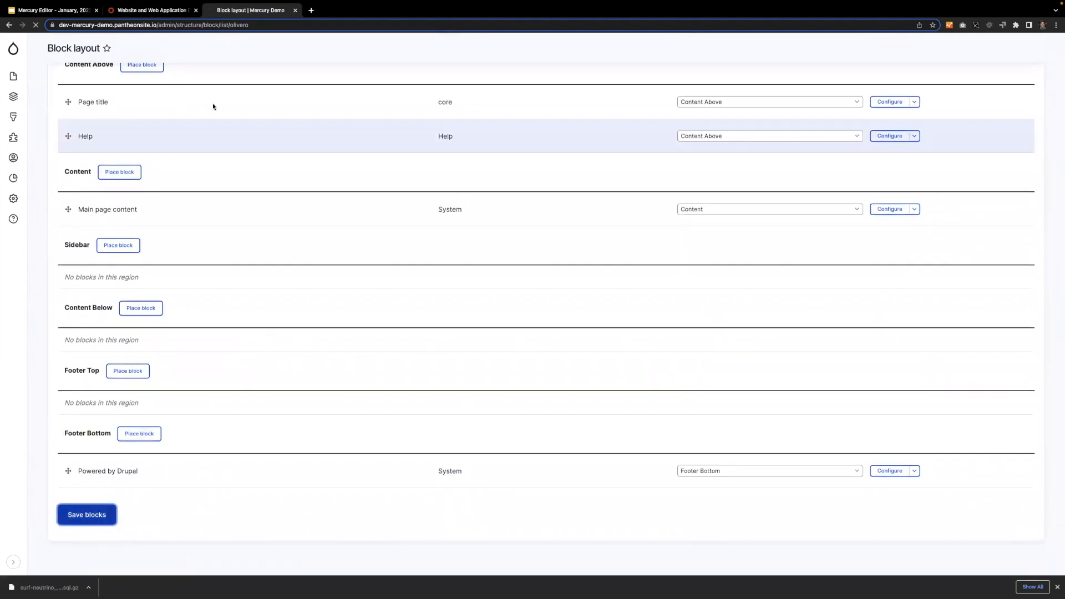
View My new page from the content list and try its Edit dropbutton in the social bar.
left_click(15, 79)
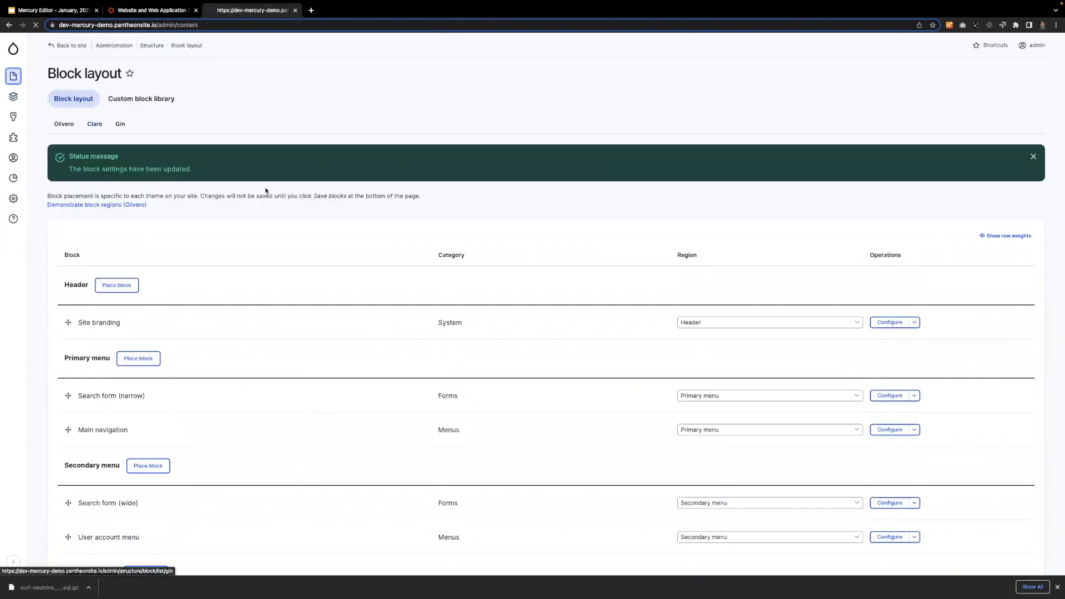
left_click(125, 250)
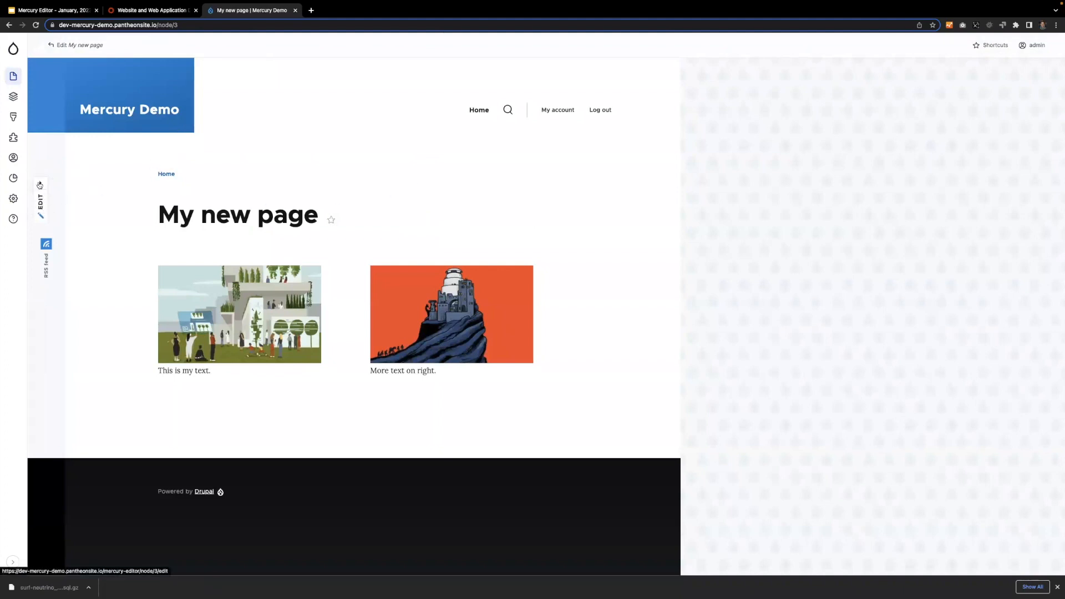
left_click(40, 184)
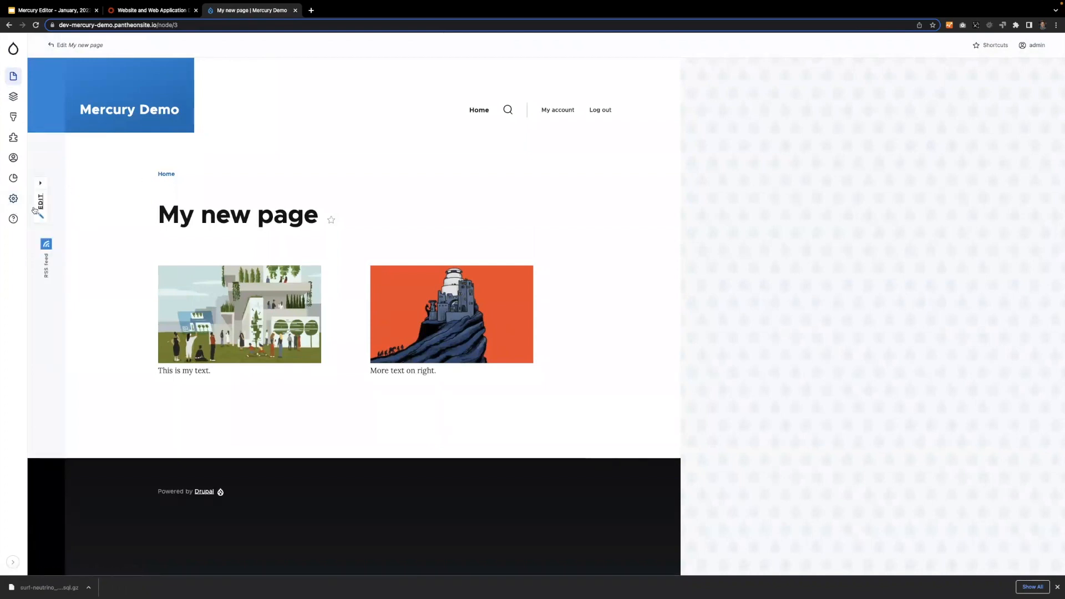
Move the Mercury Editor Dropbutton Tabs block into the Breadcrumb region above Breadcrumbs and save the block layout.
left_click(12, 97)
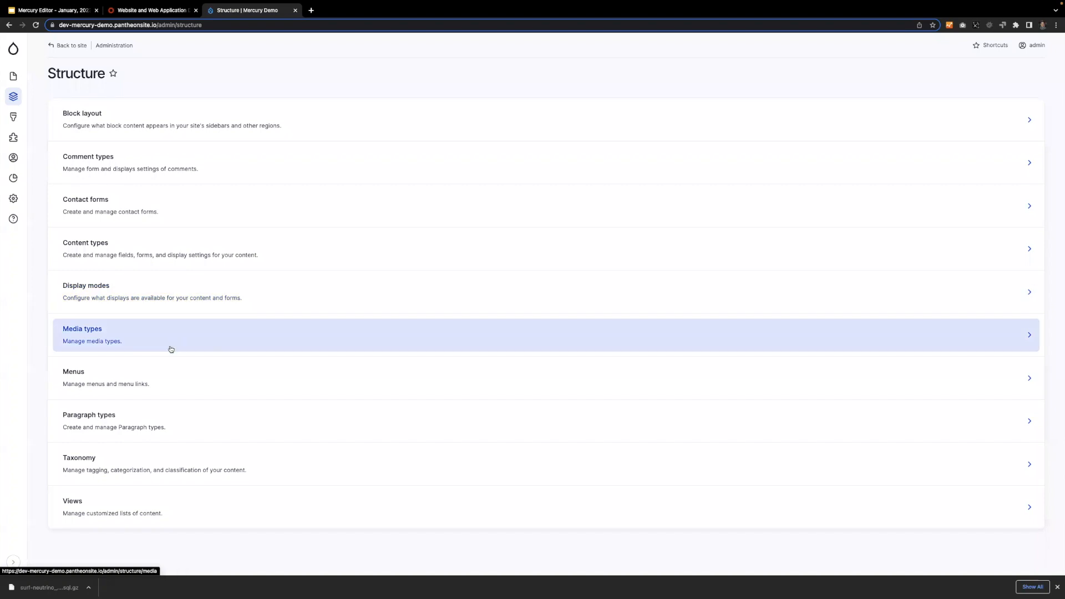
left_click(139, 121)
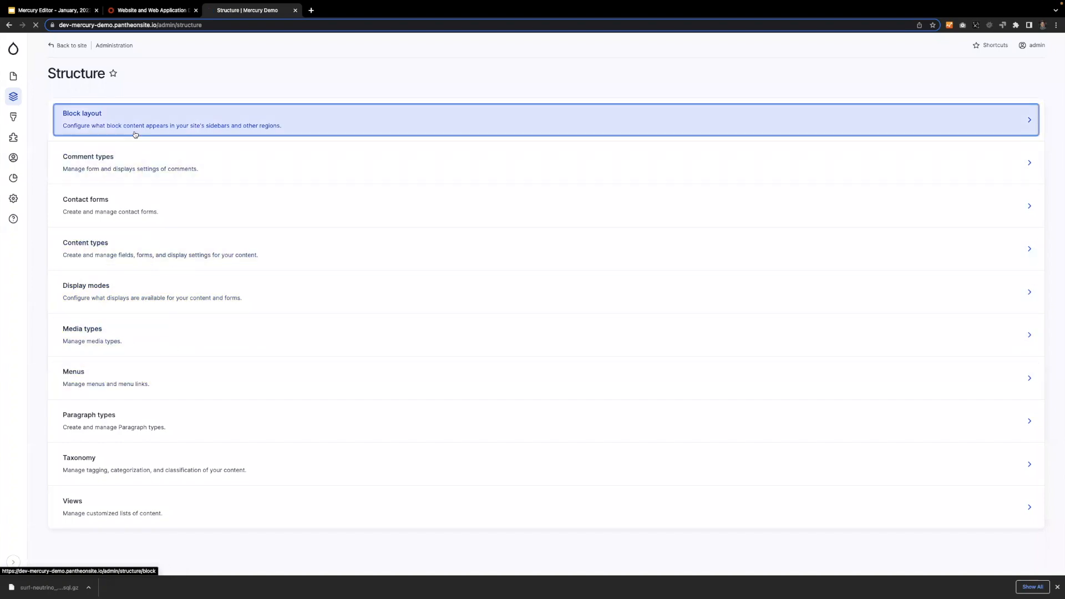
key("ctrl+f")
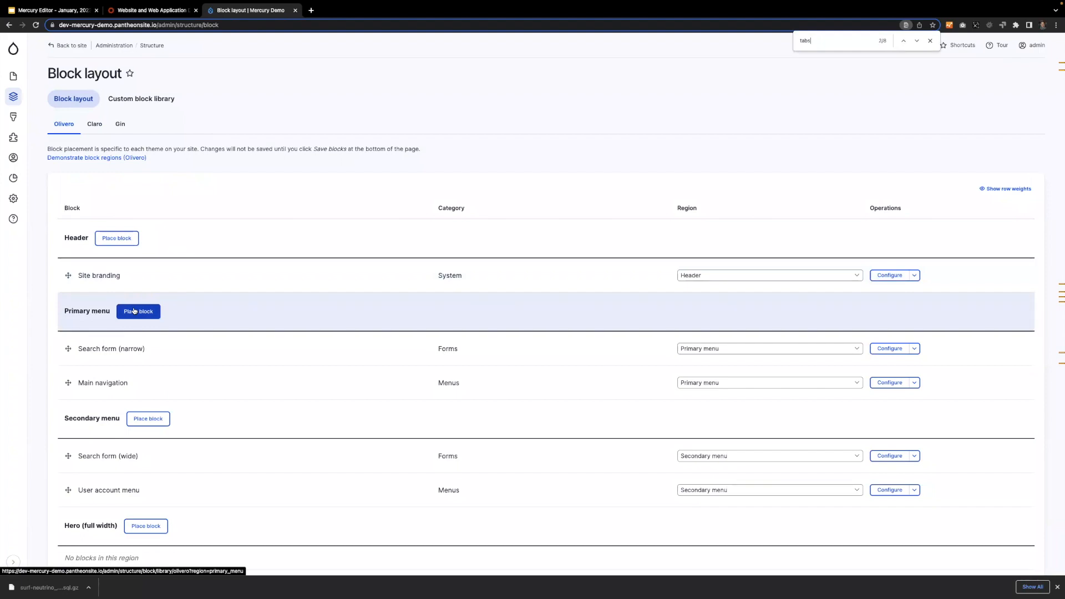
key("Return")
key("Return")
left_click_drag(69, 511, 71, 438)
scroll(74, 464, "down", 3)
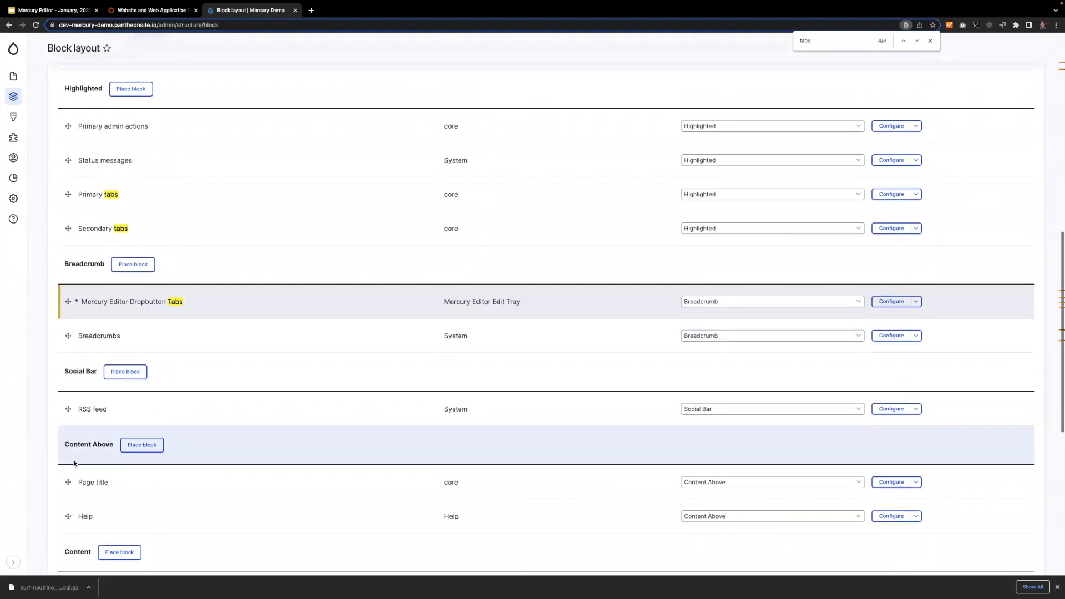
scroll(74, 464, "up", 10)
scroll(74, 460, "down", 20)
left_click(84, 508)
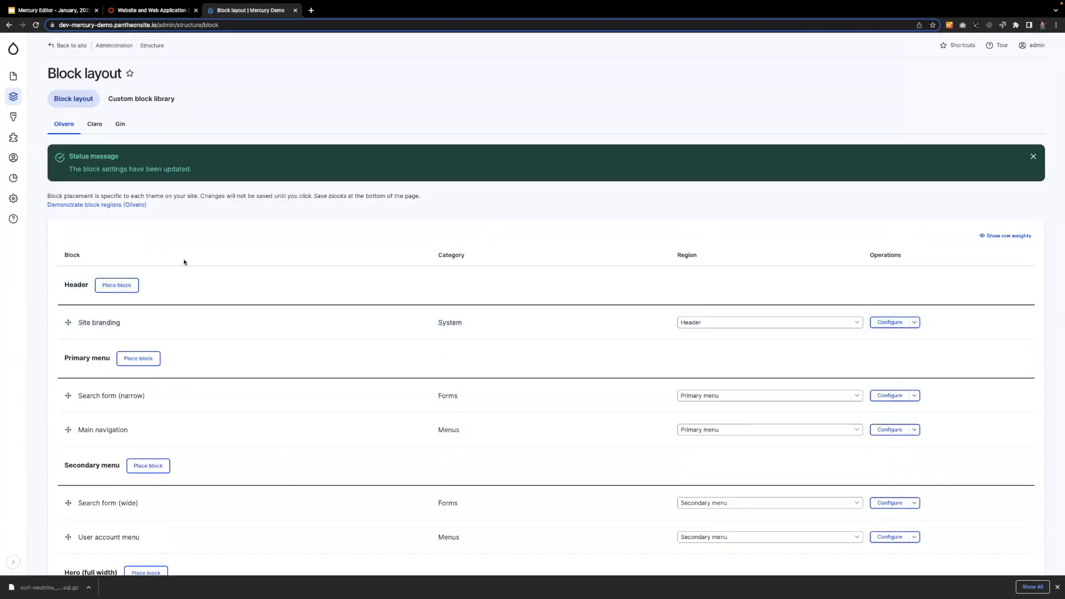
View My new page again, check the Edit dropbutton's options, and open the page for editing.
left_click(15, 78)
left_click(108, 246)
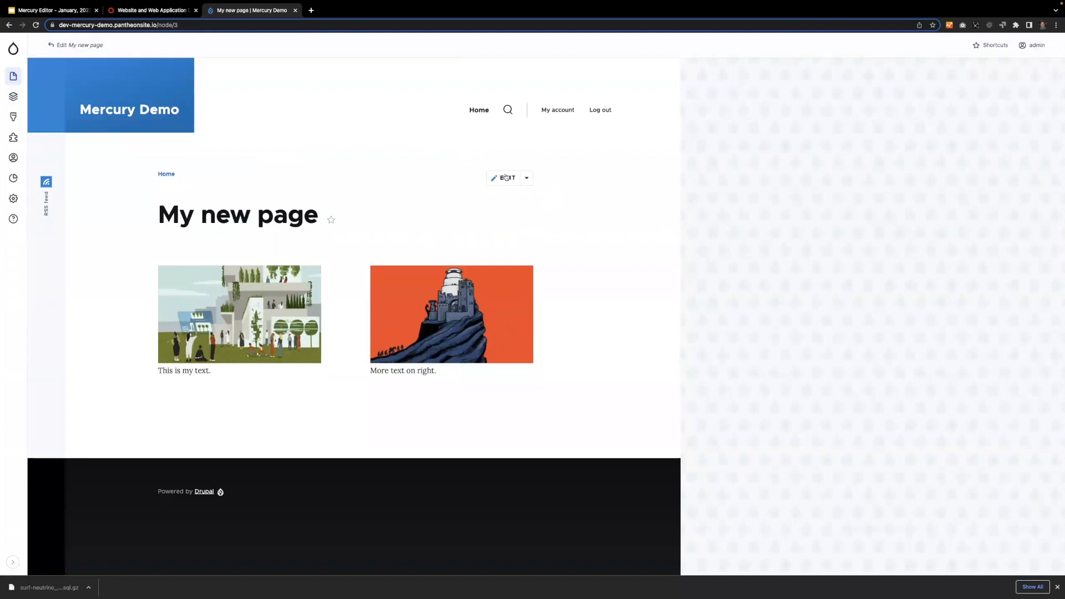
left_click(526, 179)
left_click(502, 178)
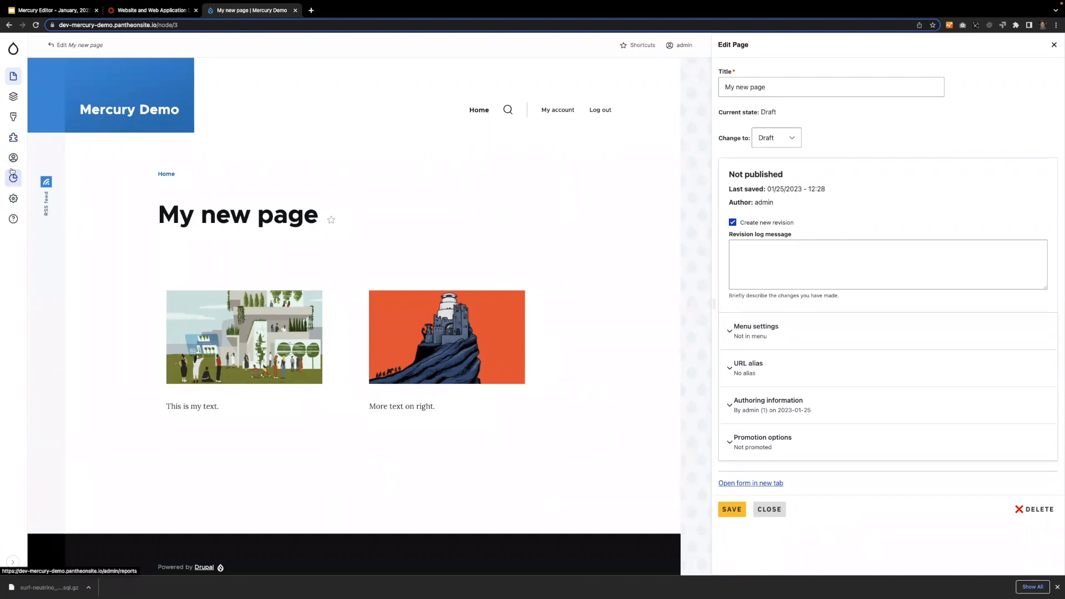
Open the site's Extend page, filter the modules by "mercury", and review the Mercury Editor submodules.
left_click(16, 144)
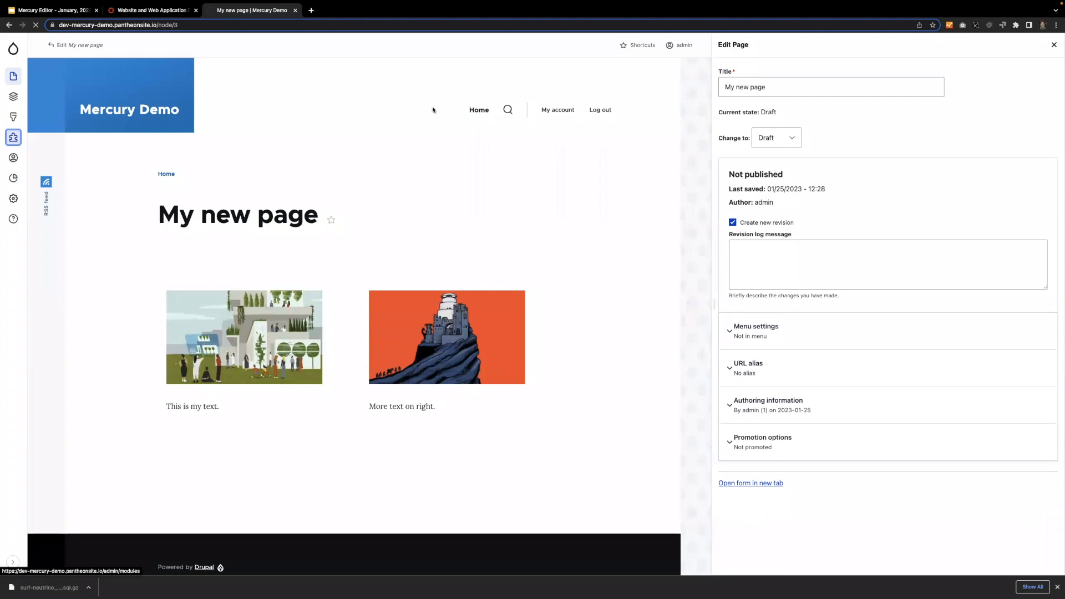
left_click(242, 182)
type("mercury")
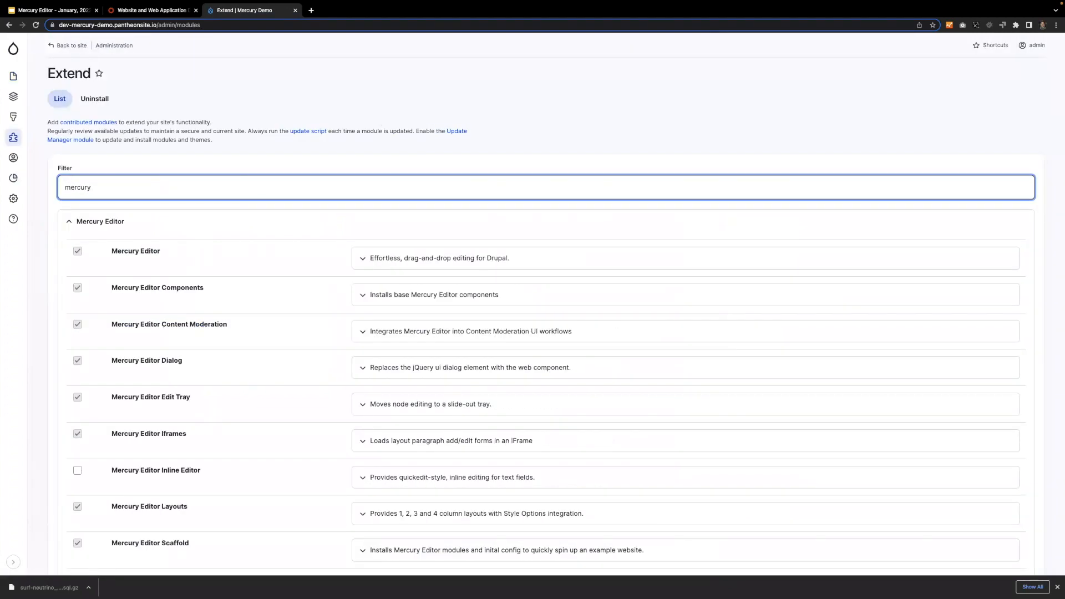
scroll(240, 278, "down", 3)
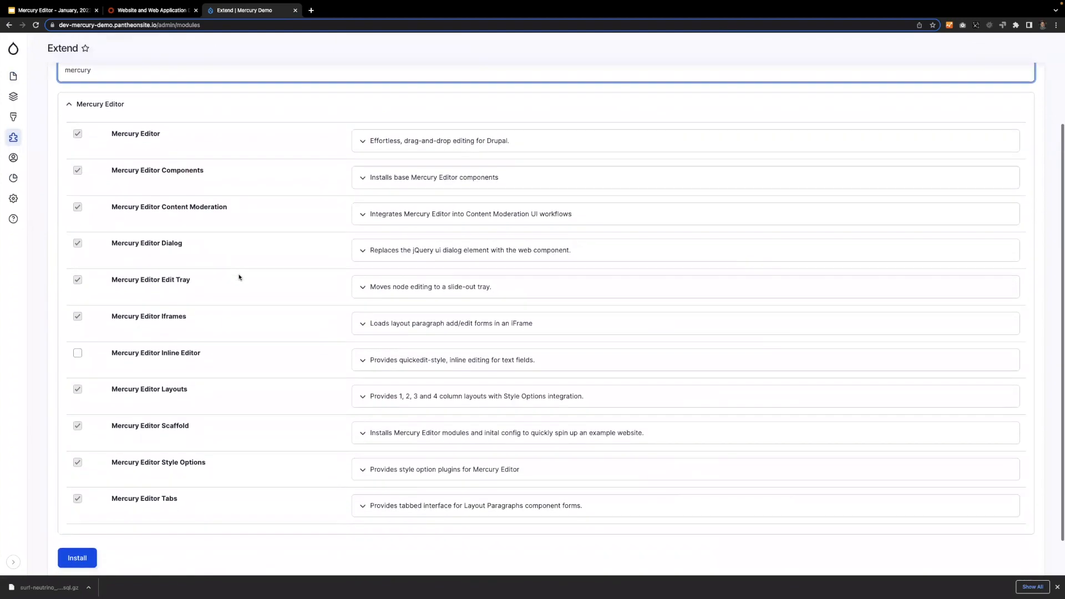
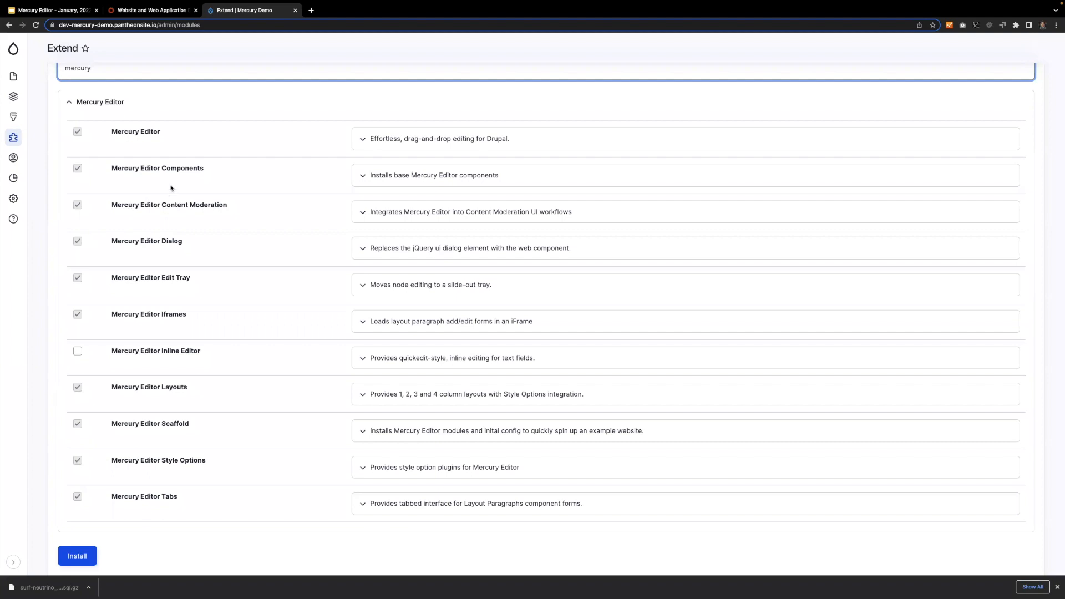
Open the content list in a separate browser tab, view My new page, and open it for editing.
scroll(211, 168, "up", 1)
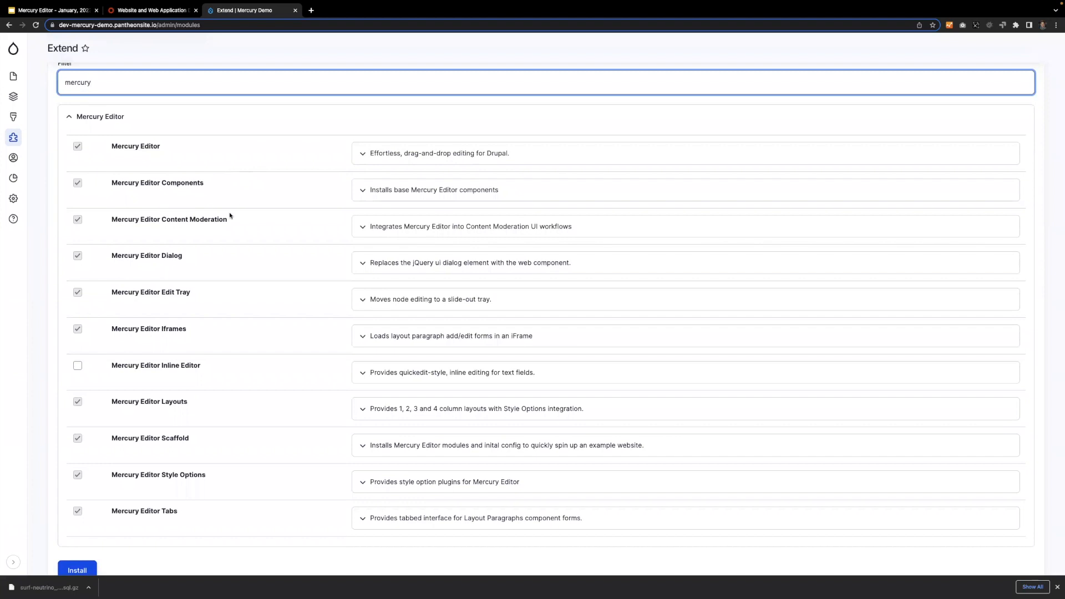
scroll(230, 217, "down", 1)
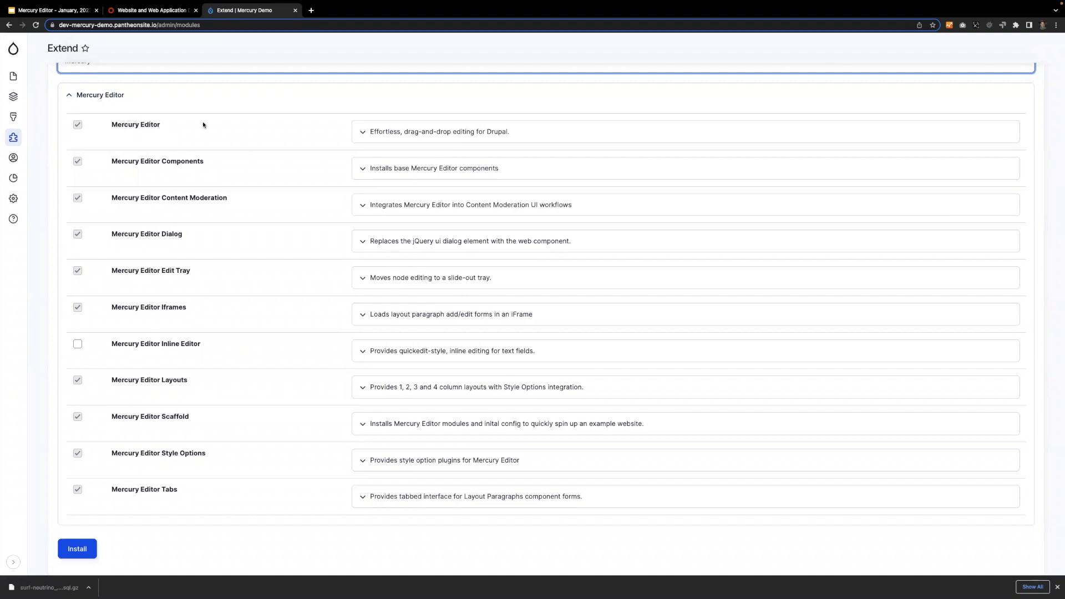
left_click(14, 77, "super")
key("ctrl+Tab")
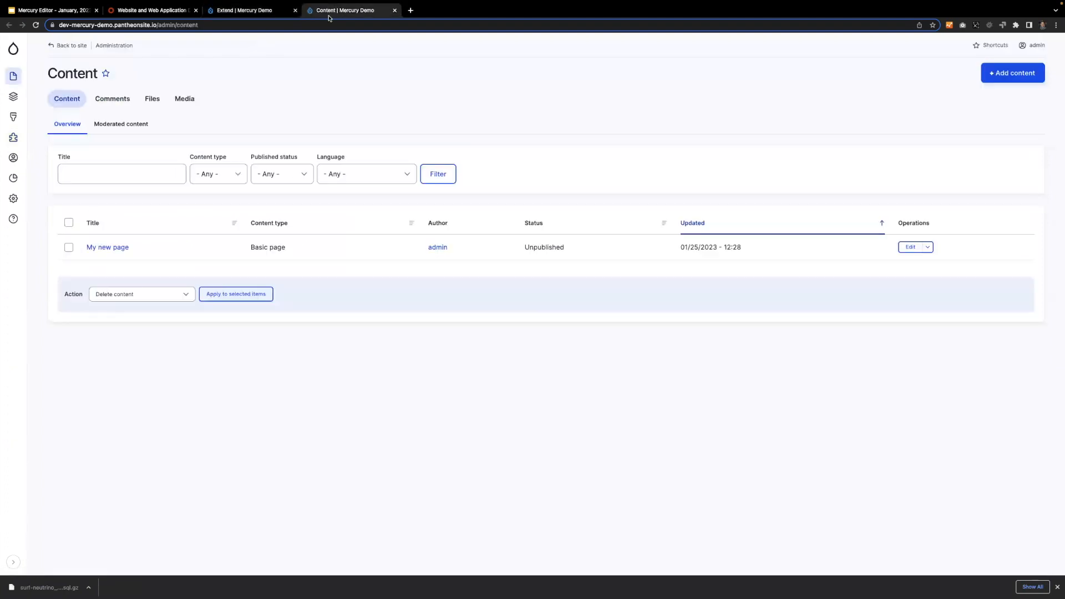
left_click(122, 249)
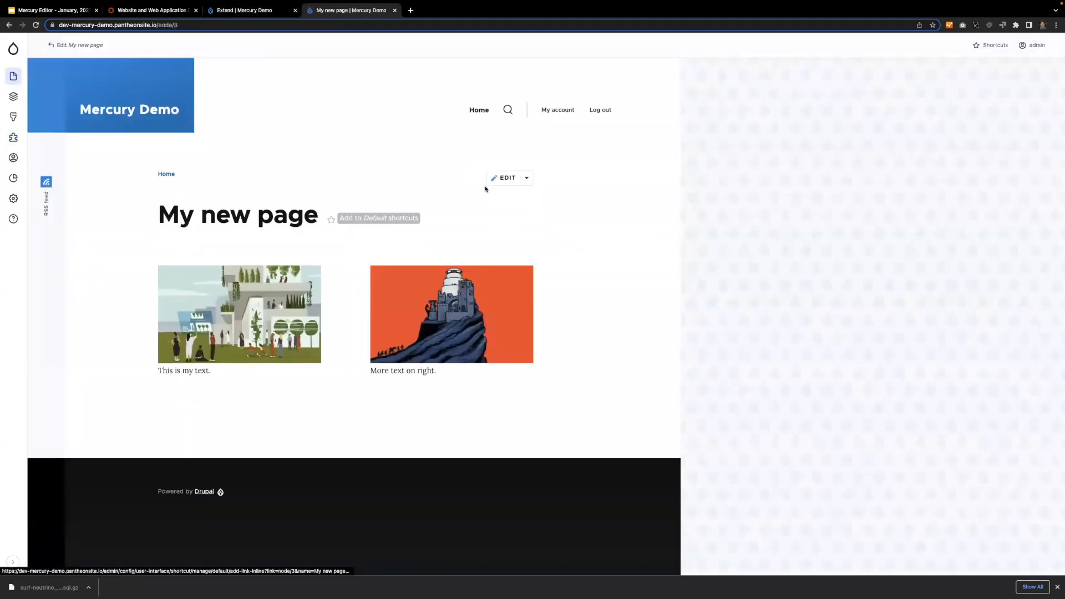
left_click(516, 180)
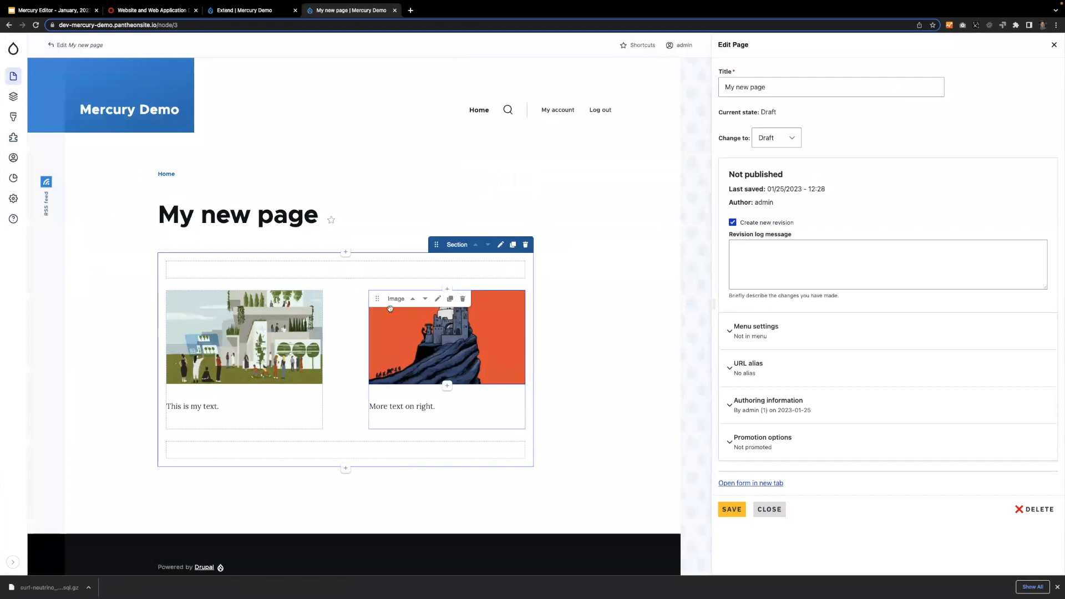
Try repositioning the castle image component in the page section, and consult the Mercury Editor modules list.
left_click_drag(377, 302, 416, 358)
left_click_drag(378, 302, 383, 321)
mouse_move(378, 406)
left_mouse_down()
mouse_move(381, 350)
mouse_move(377, 406)
left_mouse_up()
left_click(245, 11)
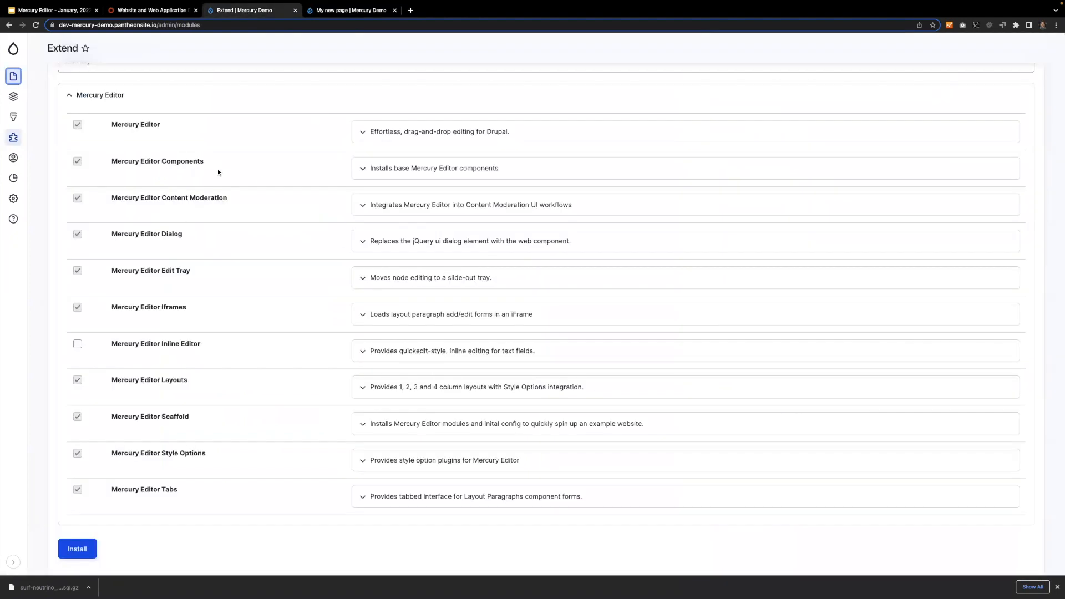
left_click(337, 14)
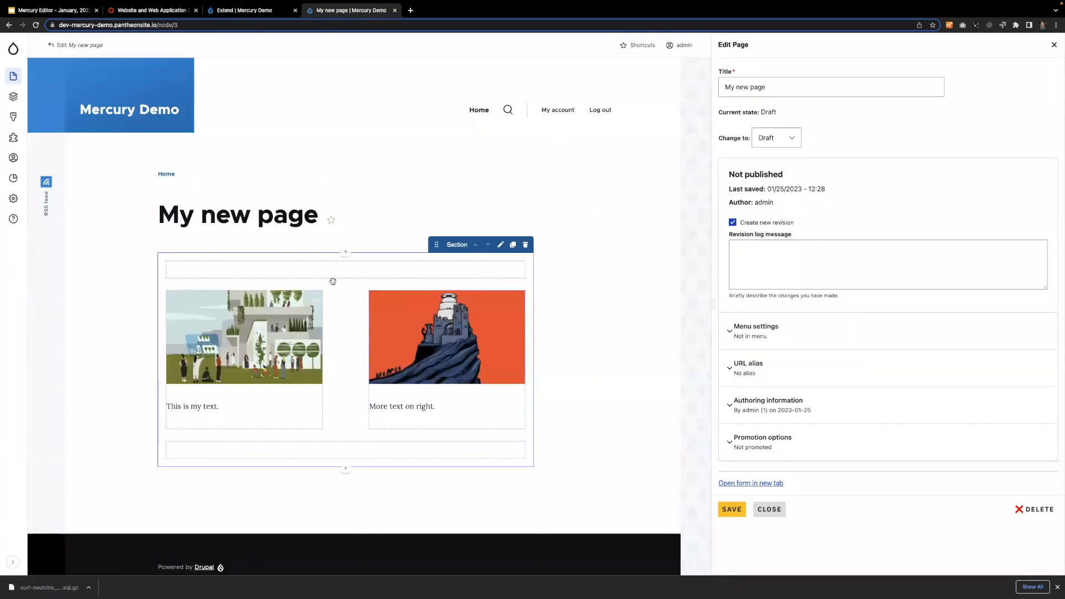
Open the component chooser above the section, compare it with the module descriptions on the Extend page, and close it without adding anything.
left_click(346, 253)
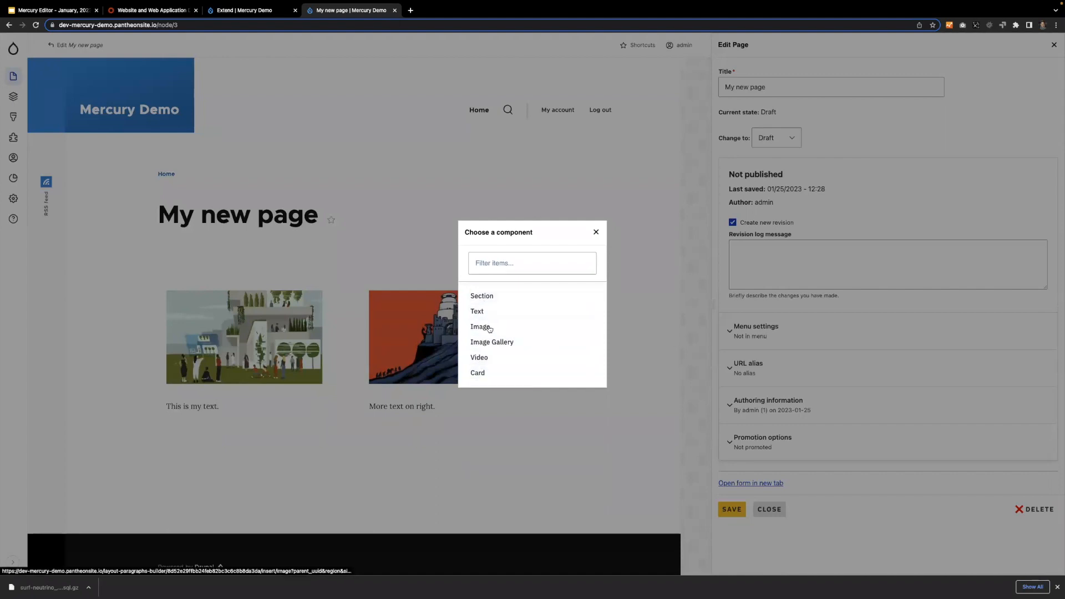
left_click(242, 13)
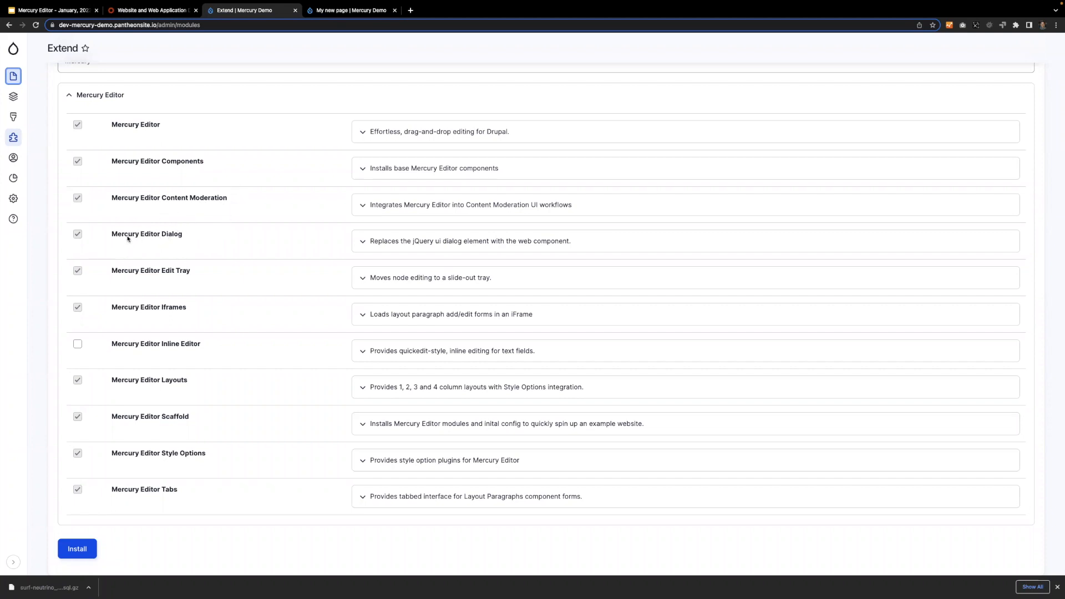
left_click(323, 16)
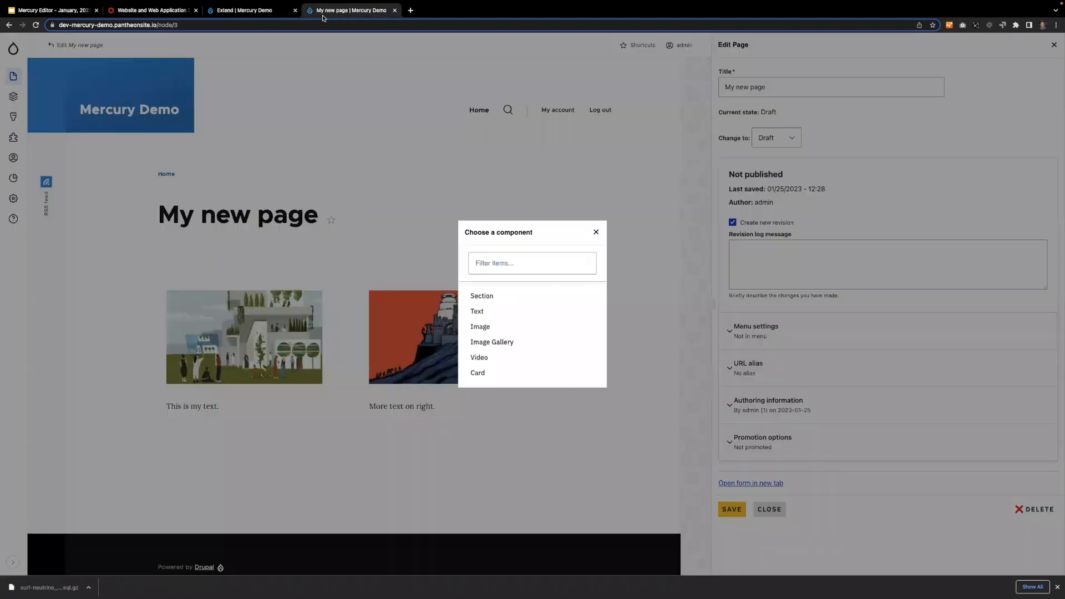
left_click_drag(537, 235, 466, 236)
left_click(469, 232)
mouse_move(537, 233)
left_mouse_down()
mouse_move(466, 232)
mouse_move(545, 232)
left_mouse_up()
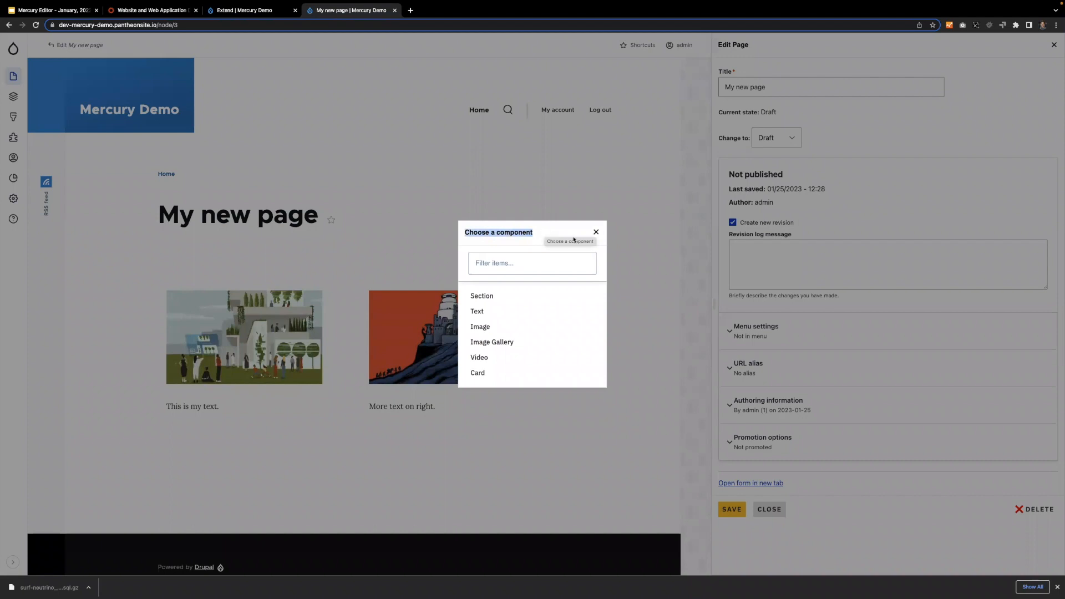
left_click(599, 237)
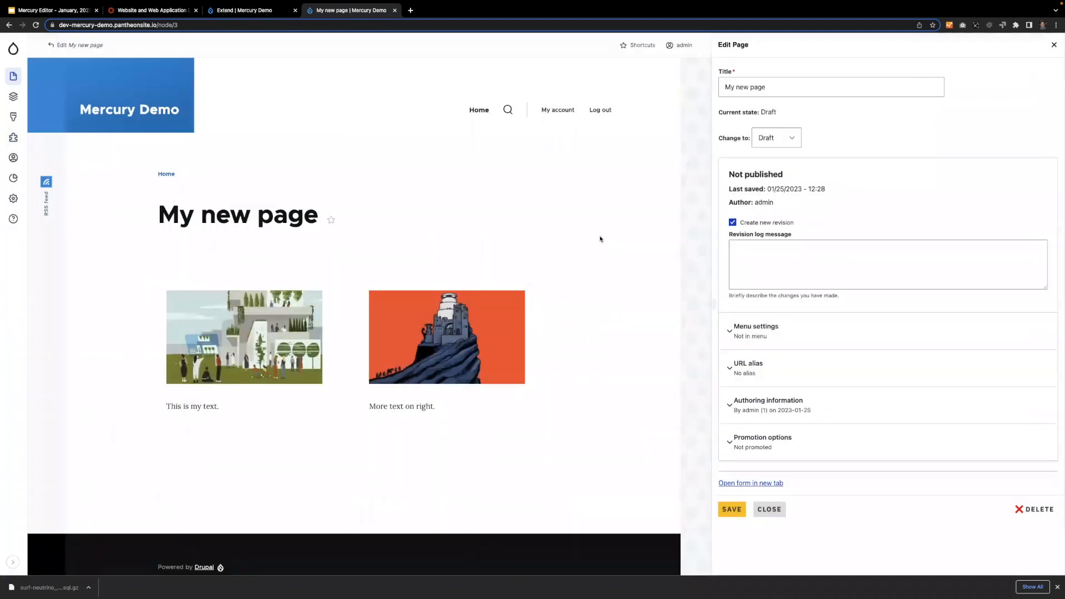
Open and dismiss the component chooser above the "This is my text." component, and revisit the modules list.
mouse_move(242, 406)
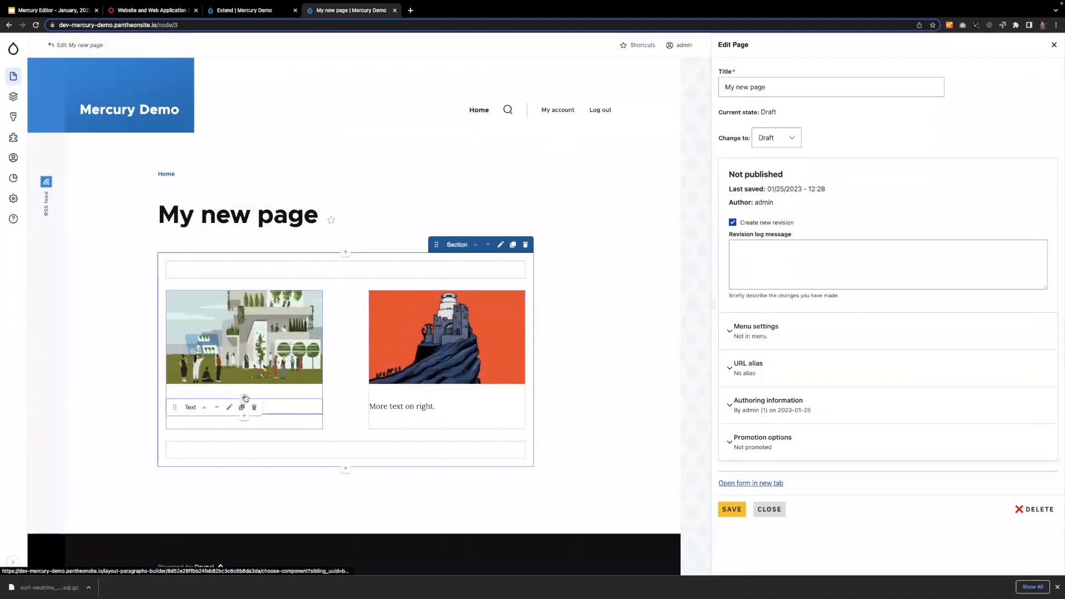
left_click(244, 399)
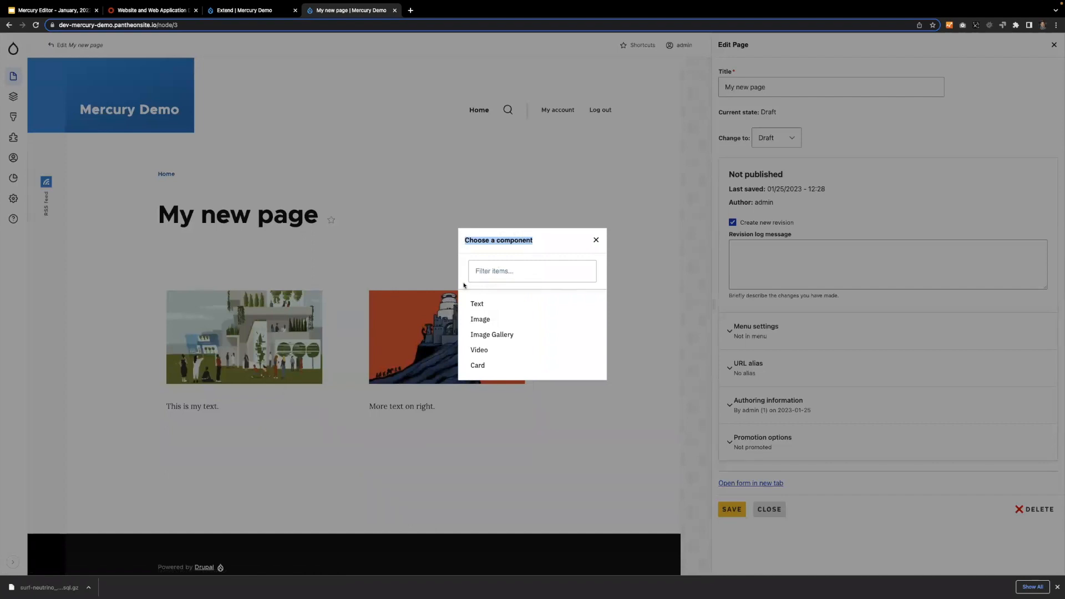
left_click(596, 240)
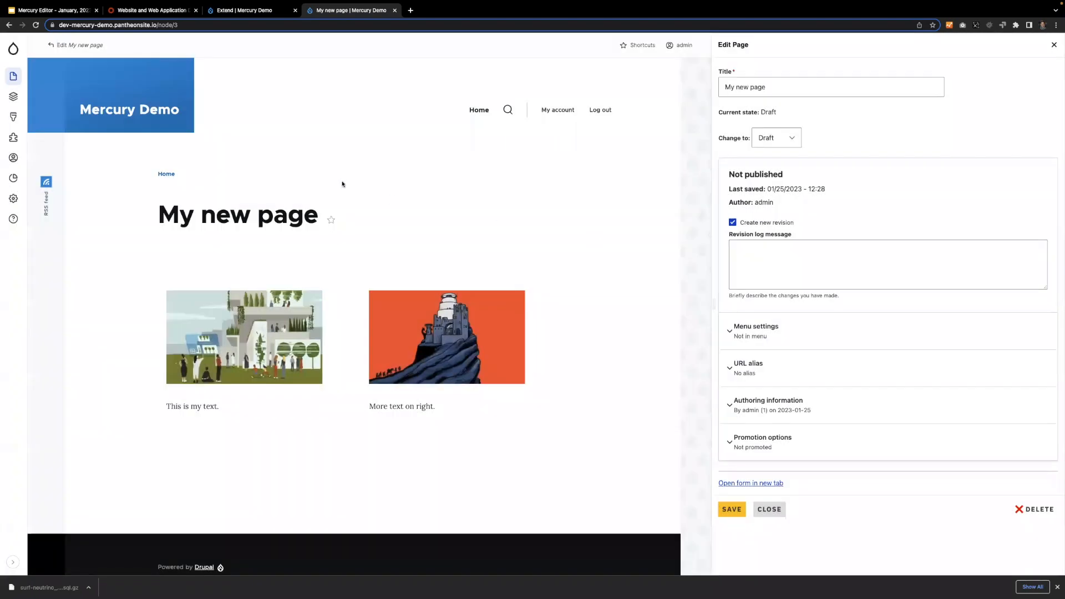
left_click(233, 12)
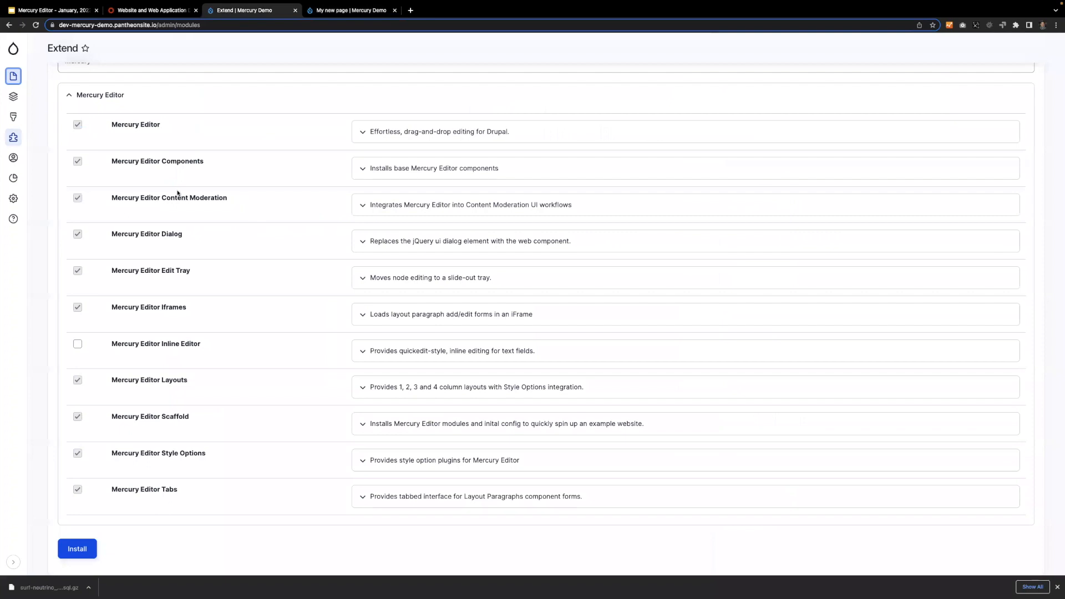
left_click(340, 11)
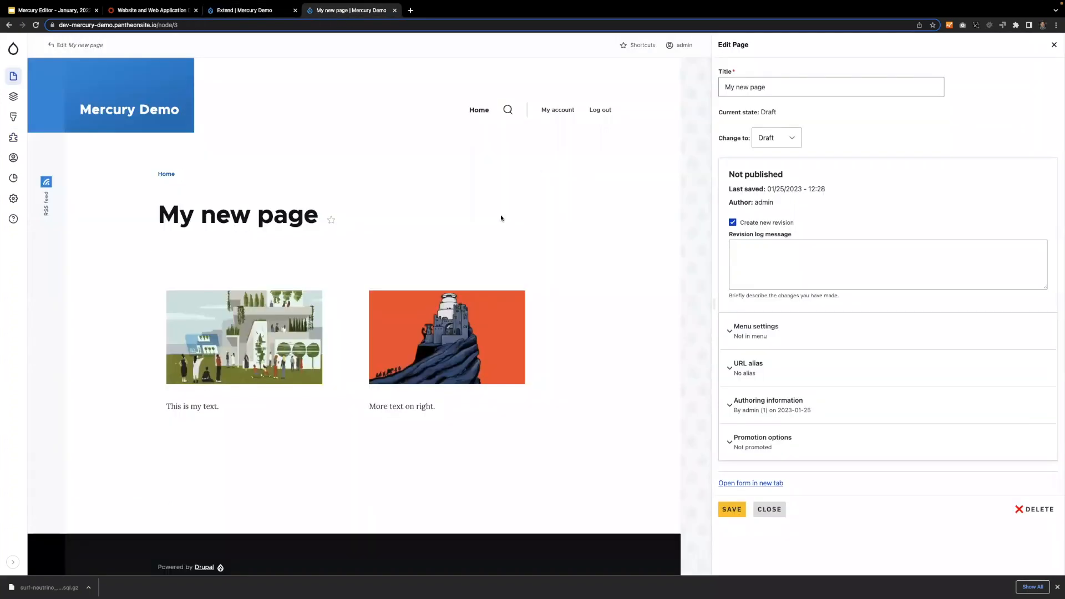
Close the page editor without saving, agree to leave, and reopen My new page for editing.
left_click(770, 509)
left_click(605, 76)
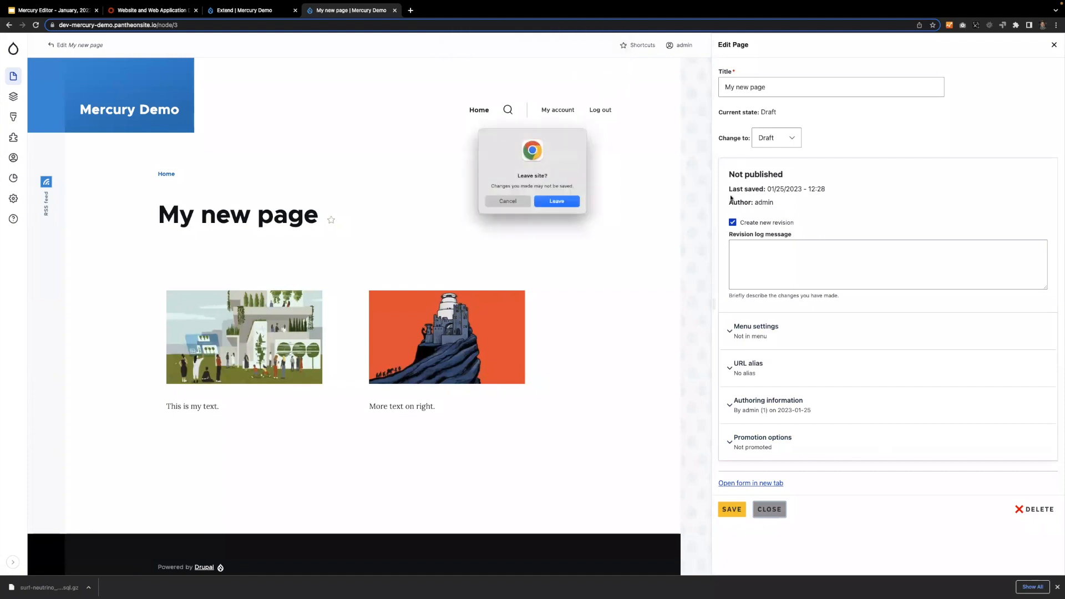
left_click(557, 200)
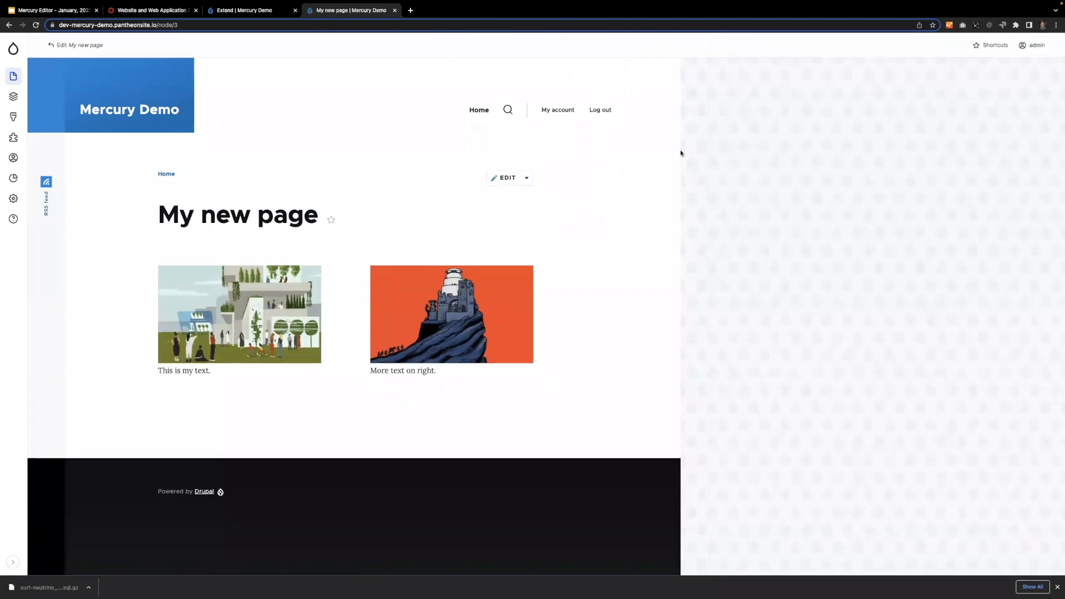
left_click(511, 180)
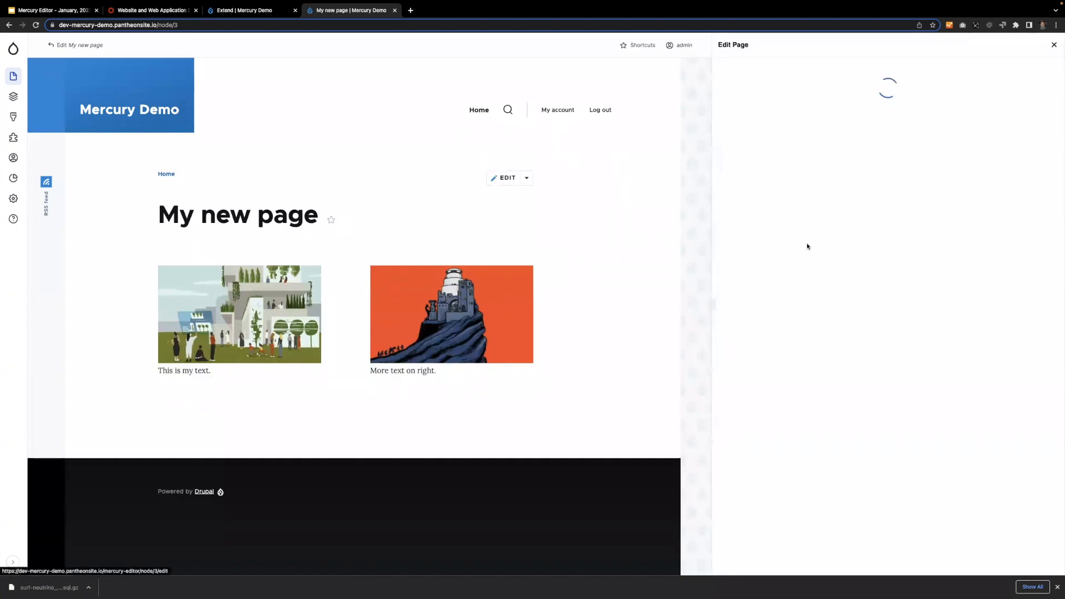
Demonstrate resizing the Edit Page tray by narrowing it, consulting the modules list, and widening it up to the page content.
left_click_drag(715, 304, 747, 274)
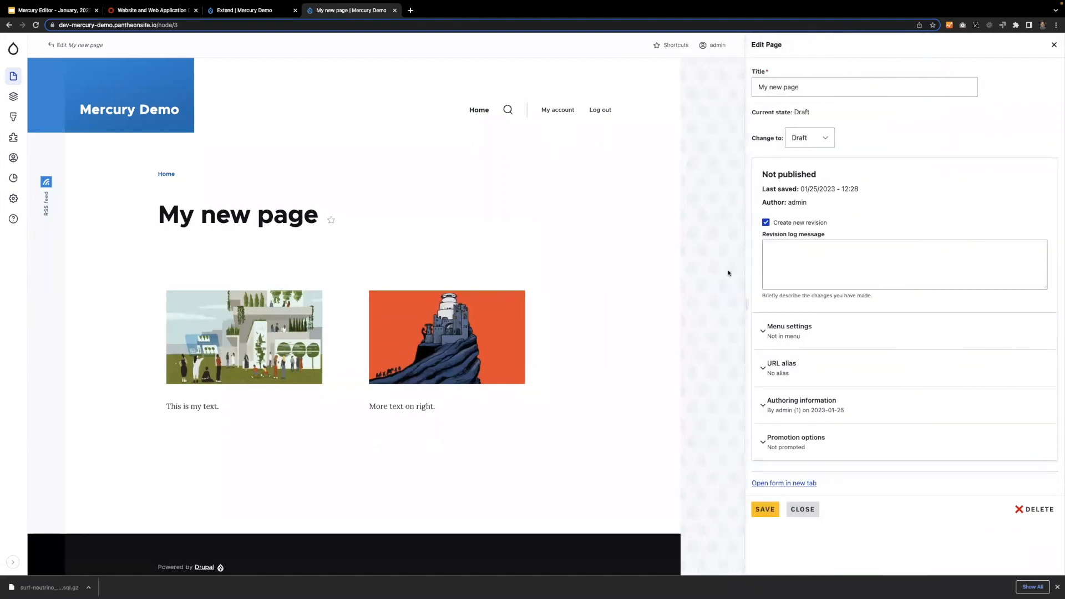
left_click(232, 15)
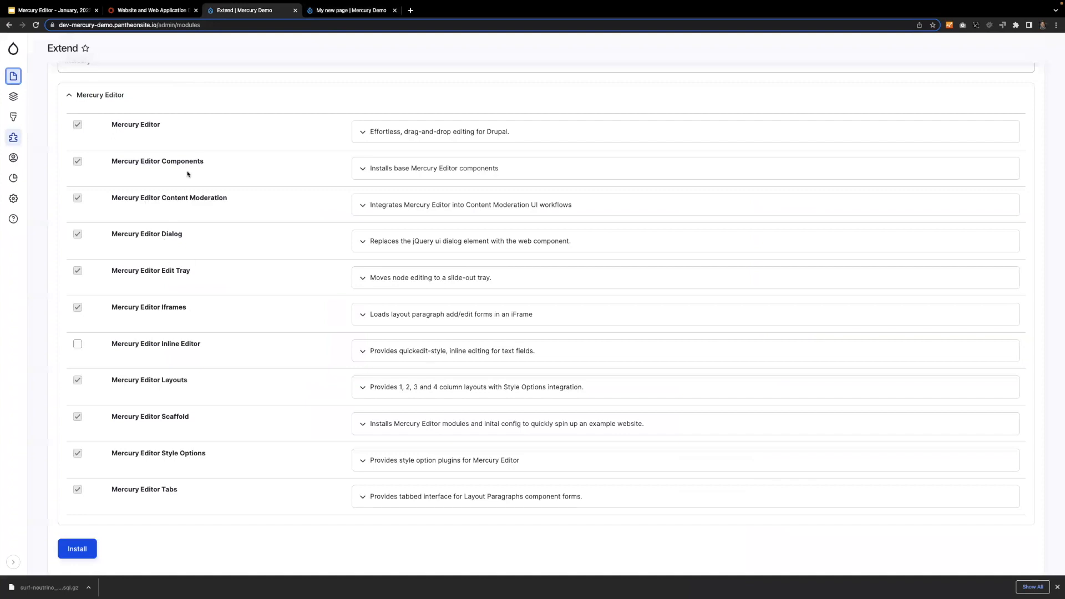
left_click(349, 10)
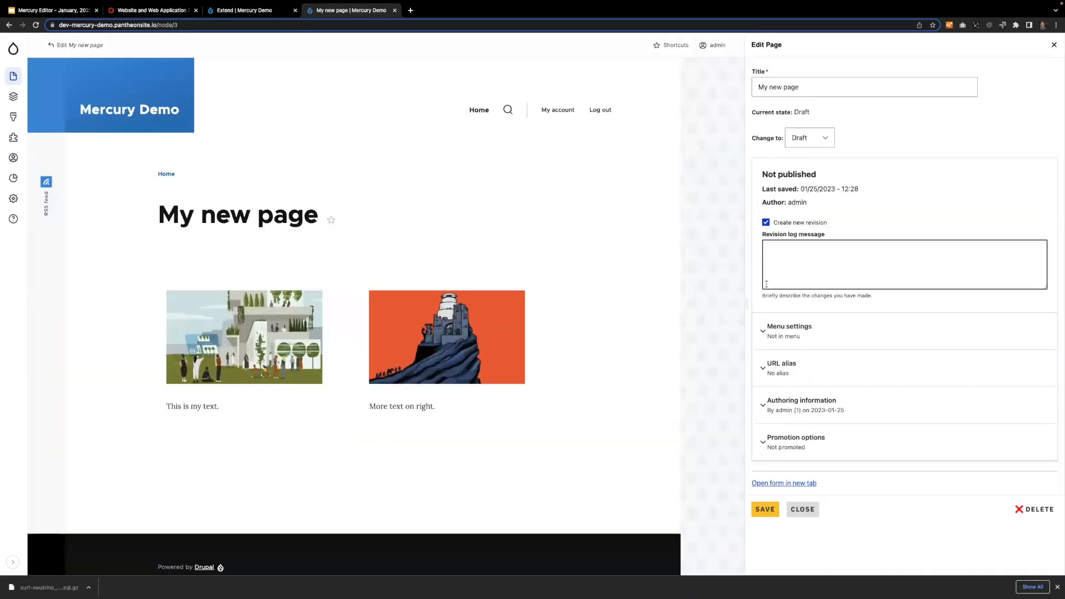
left_click_drag(747, 307, 665, 304)
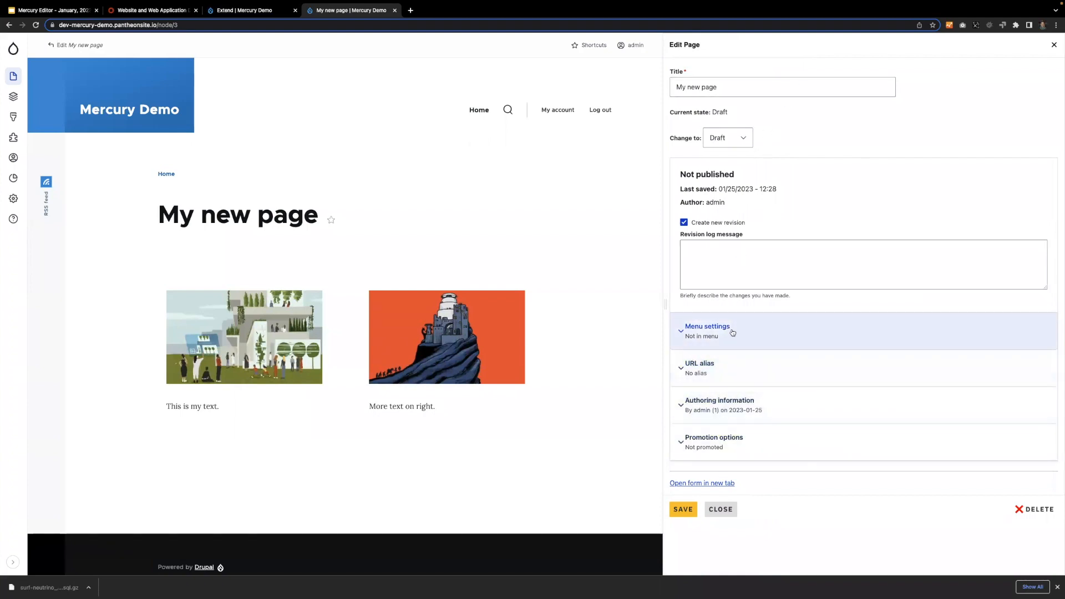
Open the castle image's edit form, examine its Content and Styles layout, close it without saving, and return to the modules list.
mouse_move(460, 344)
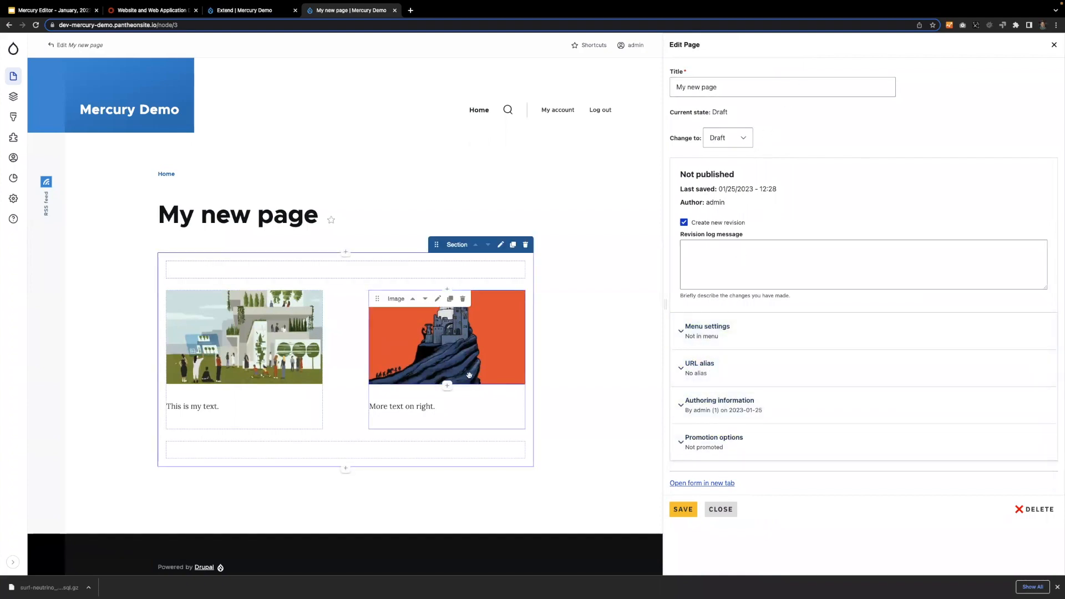
left_click(438, 299)
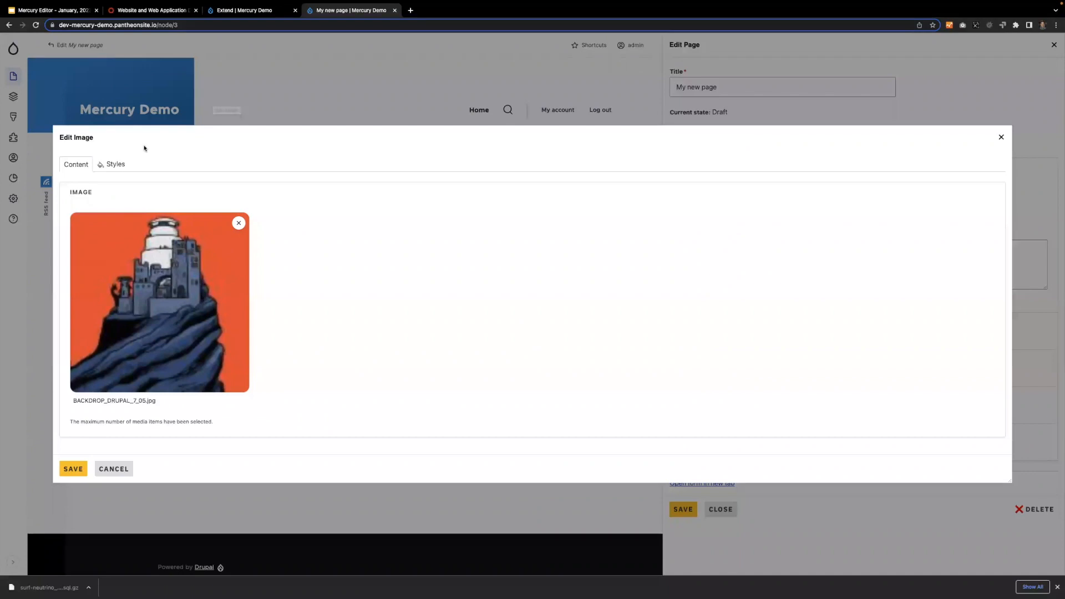
left_click(1001, 137)
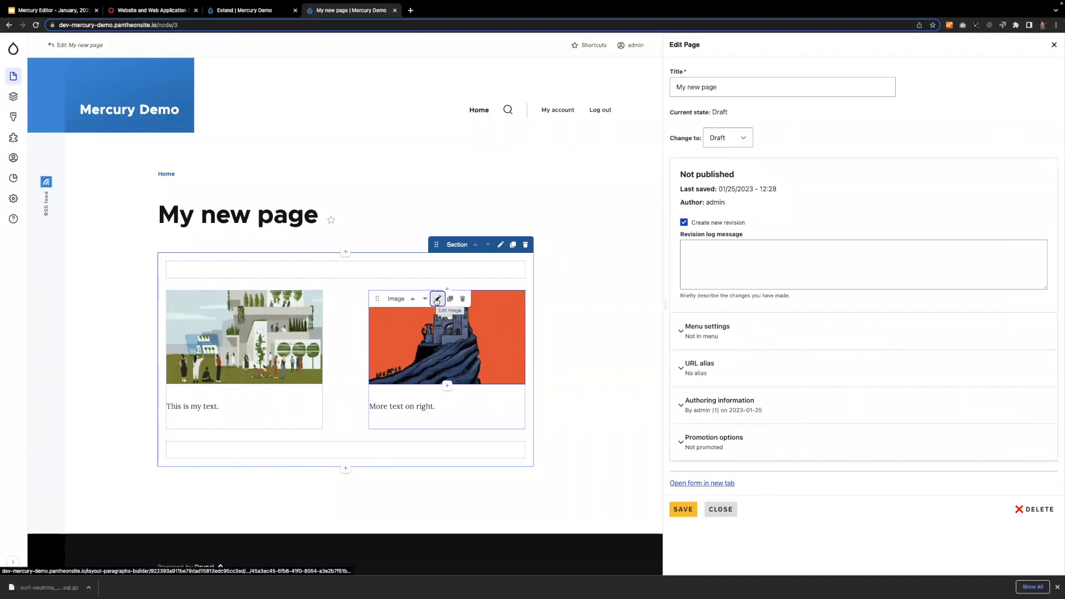
left_click(240, 10)
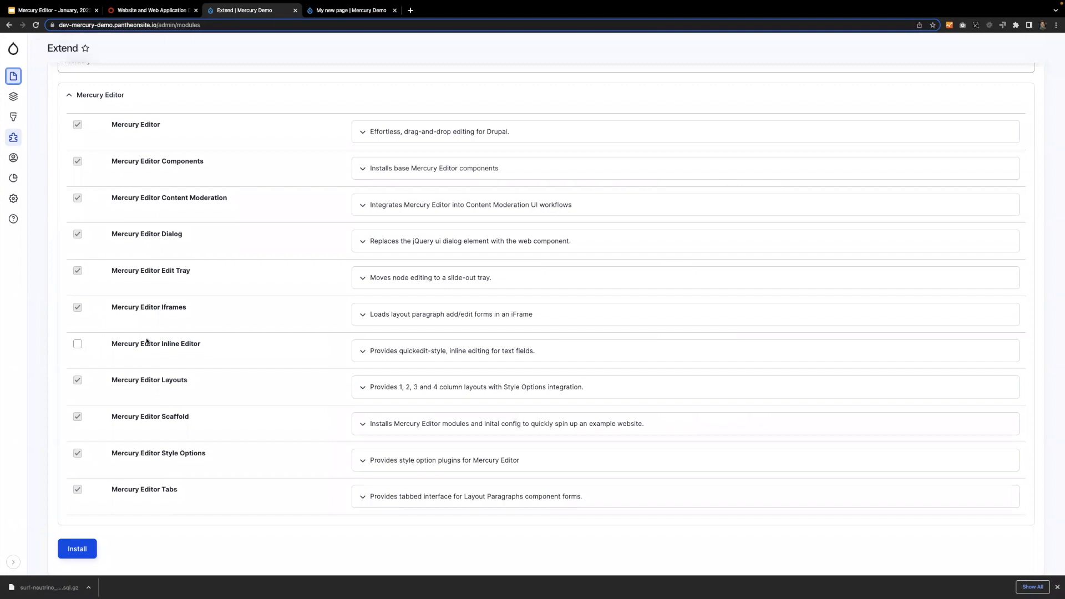
Open the Aten website's home page for editing and select the end of the hero headline inline, through "mission driven.".
left_click(161, 10)
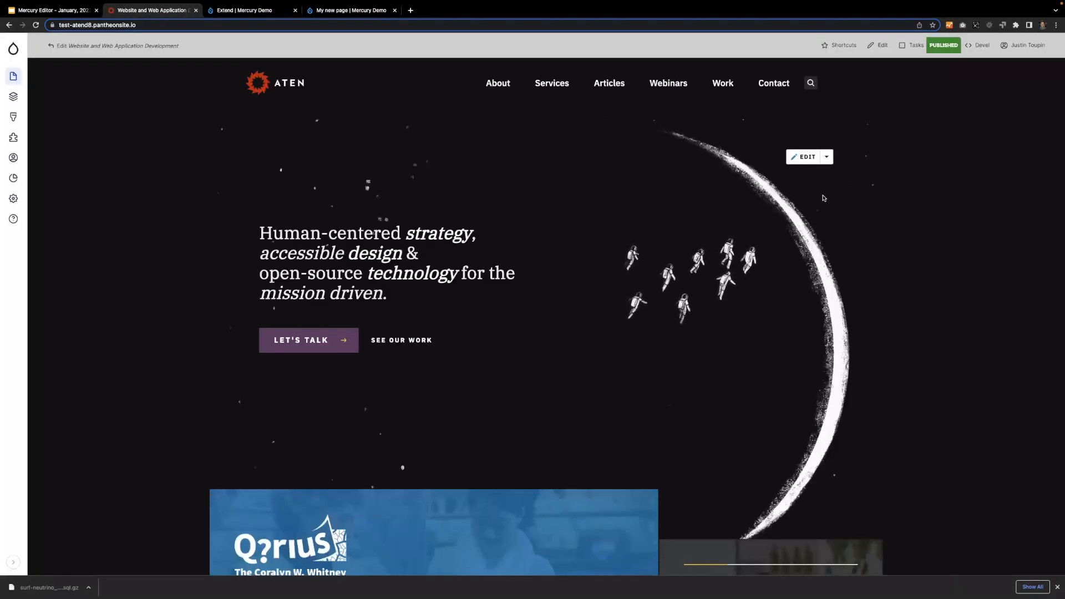
left_click(804, 158)
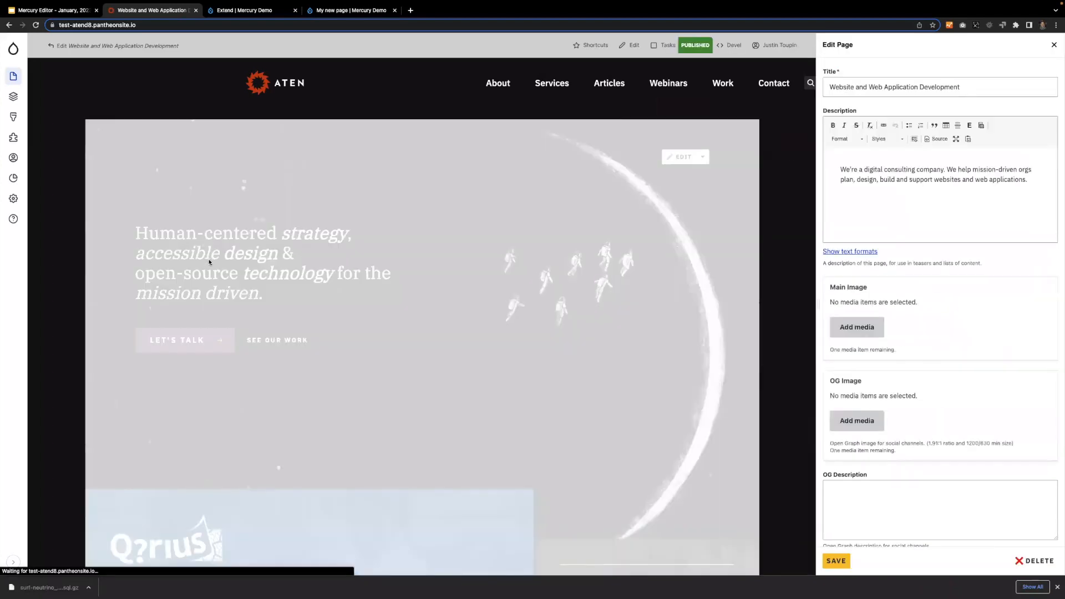
left_click(212, 261)
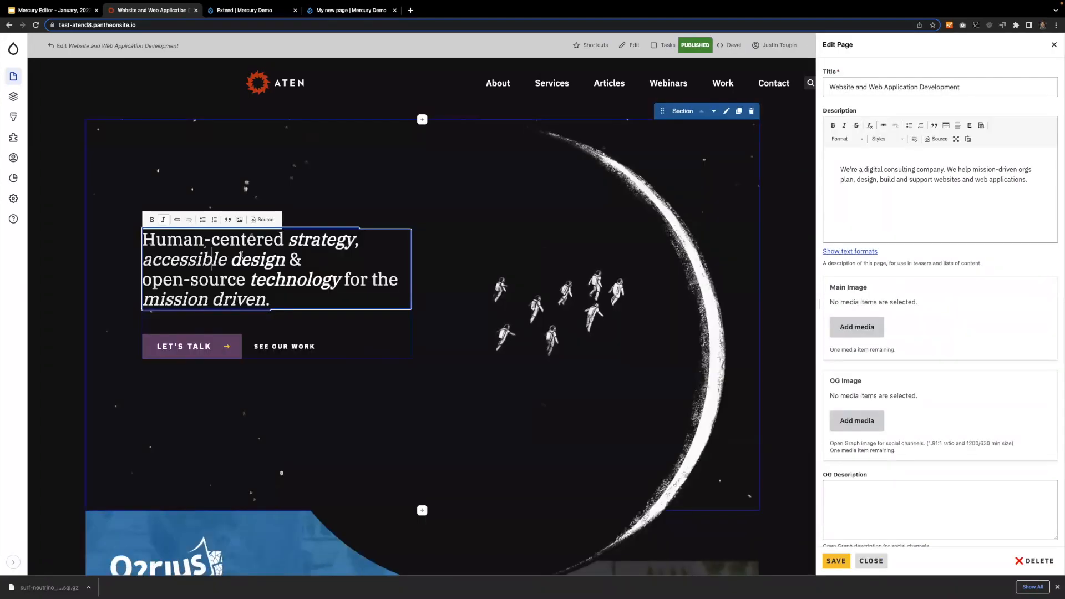
left_click(270, 300, "shift")
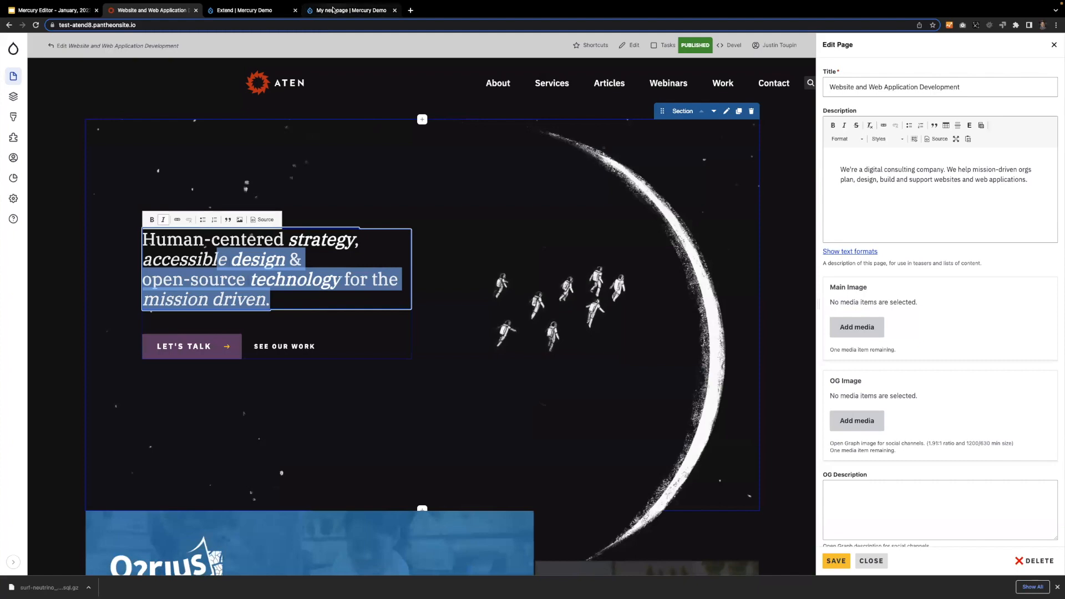
Revisit My new page and review the Inline Editor, Layouts, Scaffold, Style Options and Tabs entries on the Extend page.
left_click(332, 10)
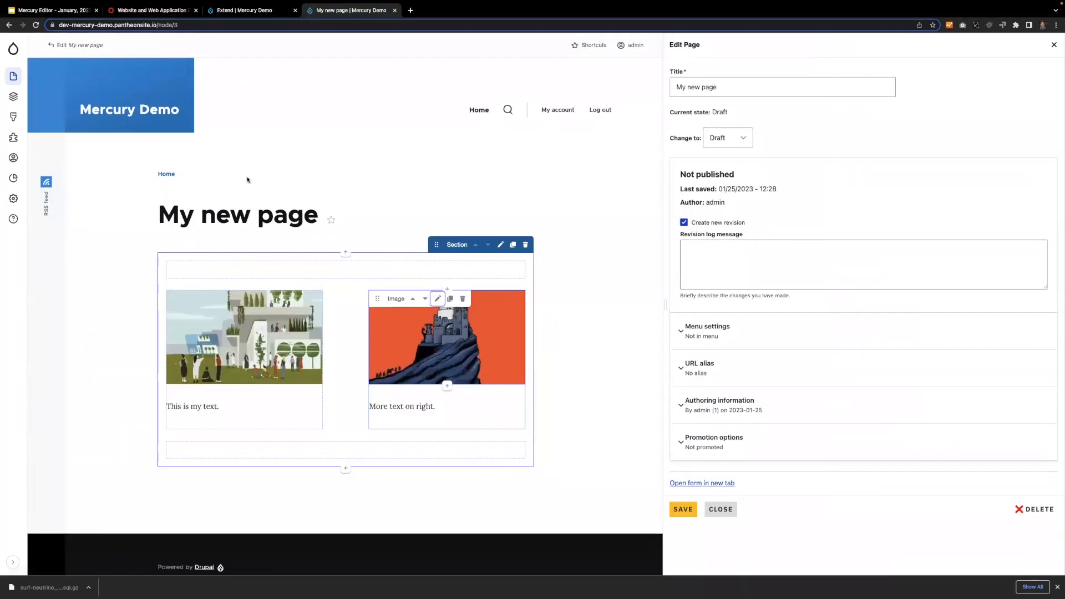
left_click(250, 10)
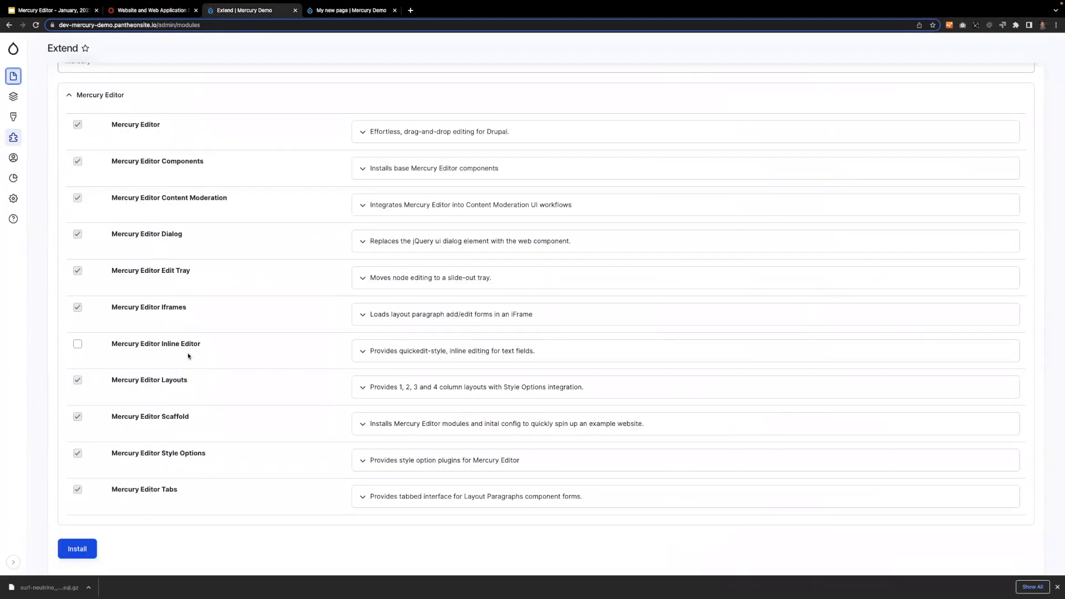
scroll(188, 356, "down", 1)
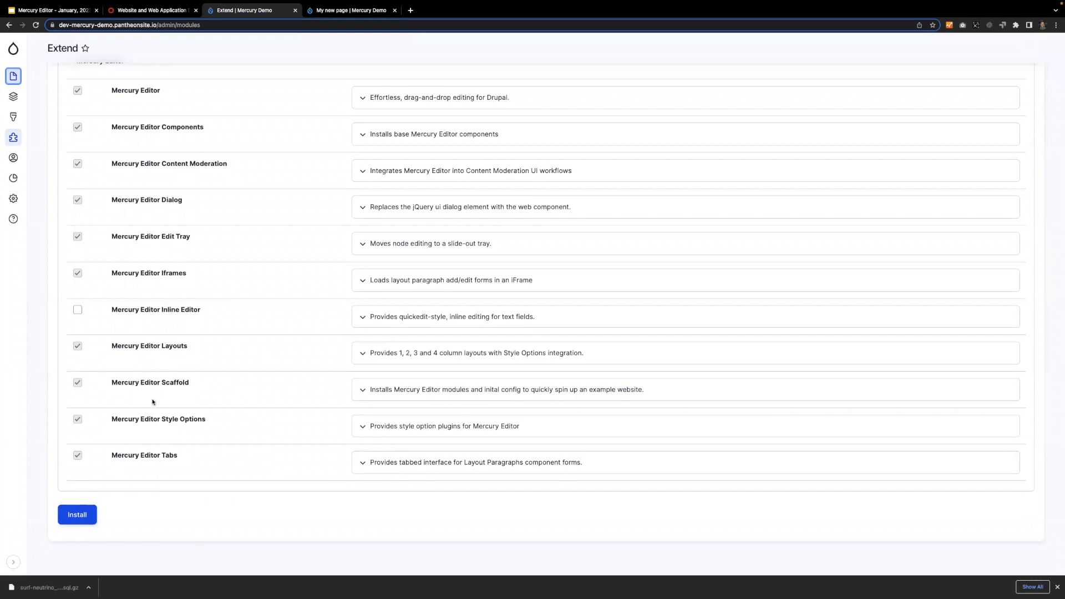
Review the Mercury Editor modules list and examine the component chooser above the section on My new page, closing it without adding anything.
scroll(227, 323, "up", 3)
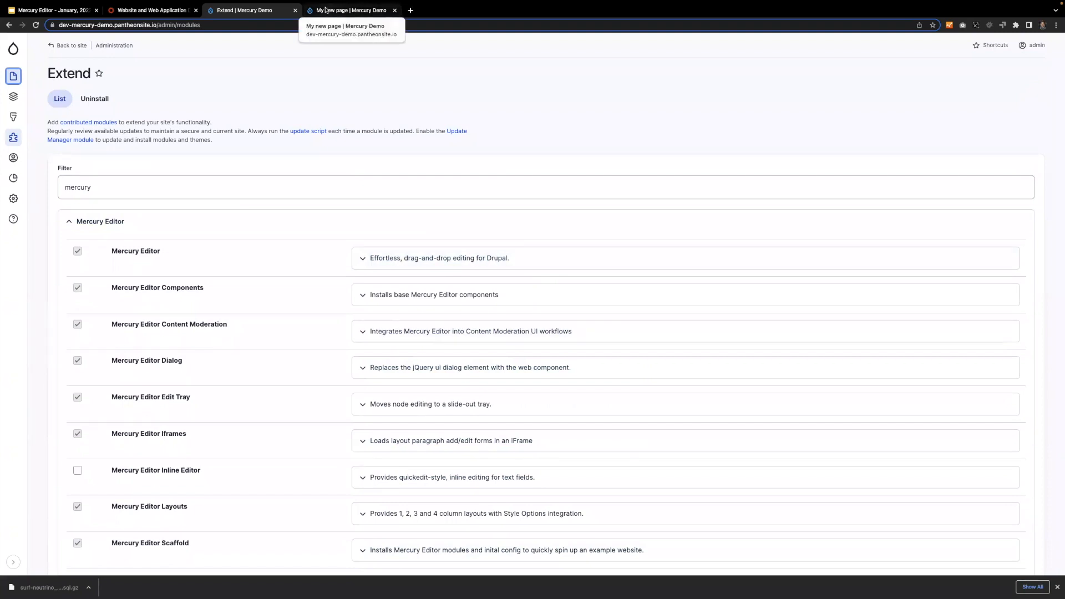
scroll(185, 219, "down", 3)
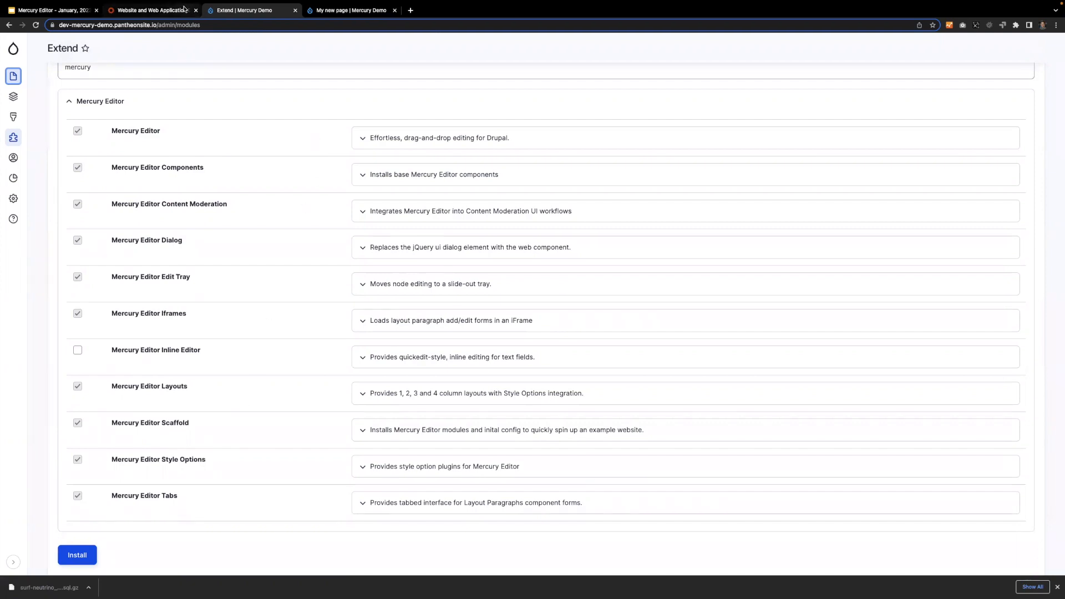
left_click(340, 12)
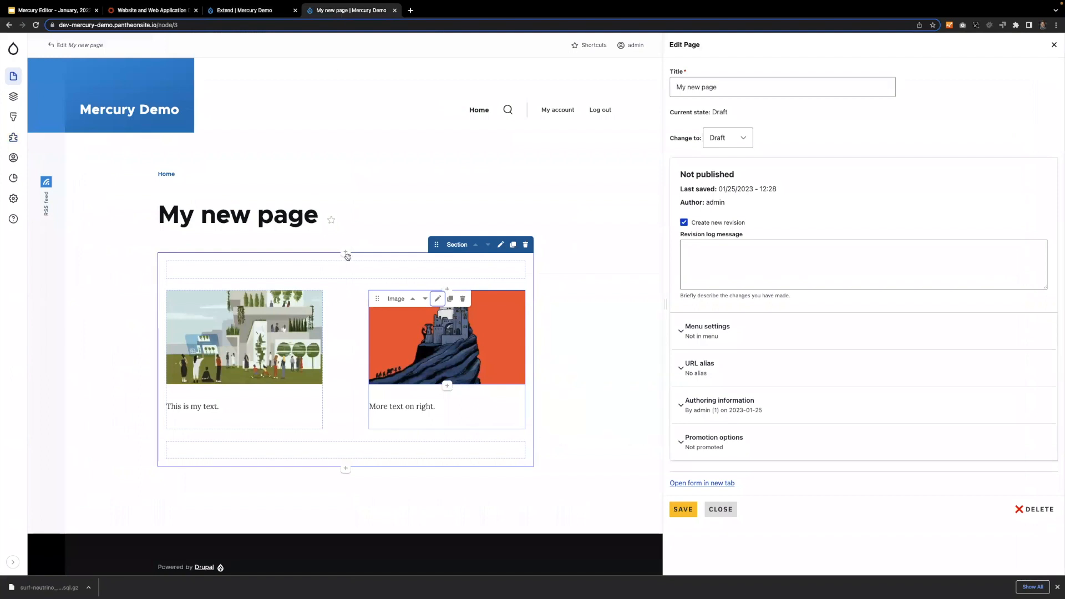
left_click(346, 253)
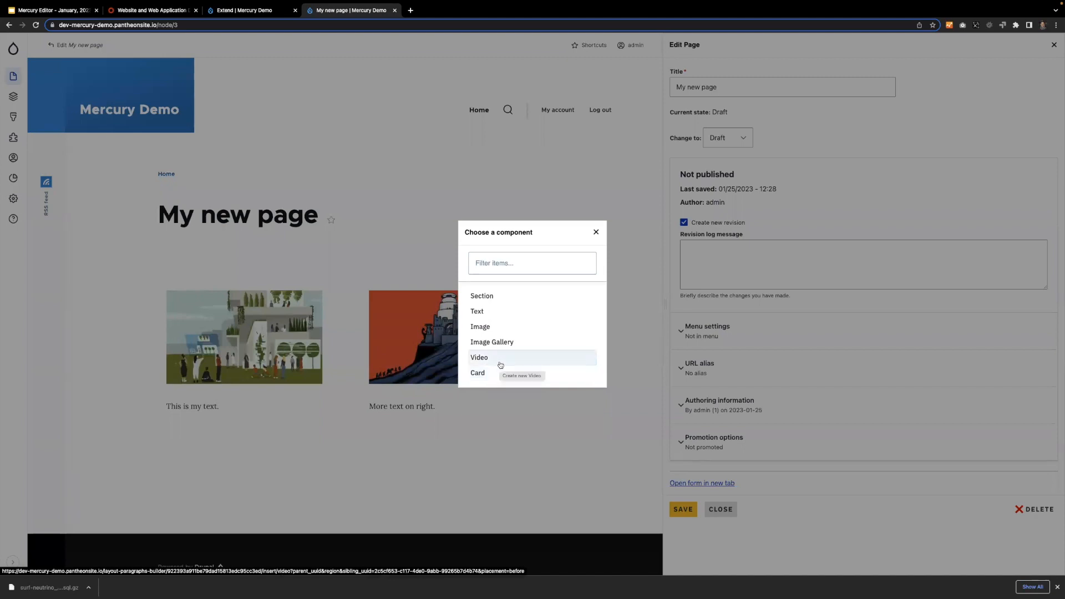
left_click(266, 13)
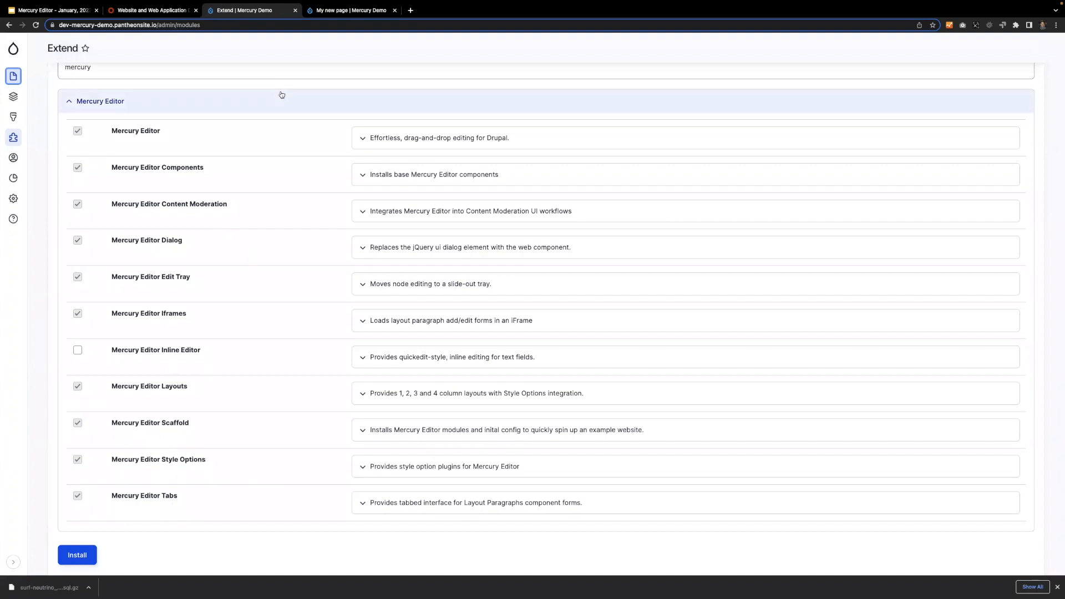
left_click(343, 10)
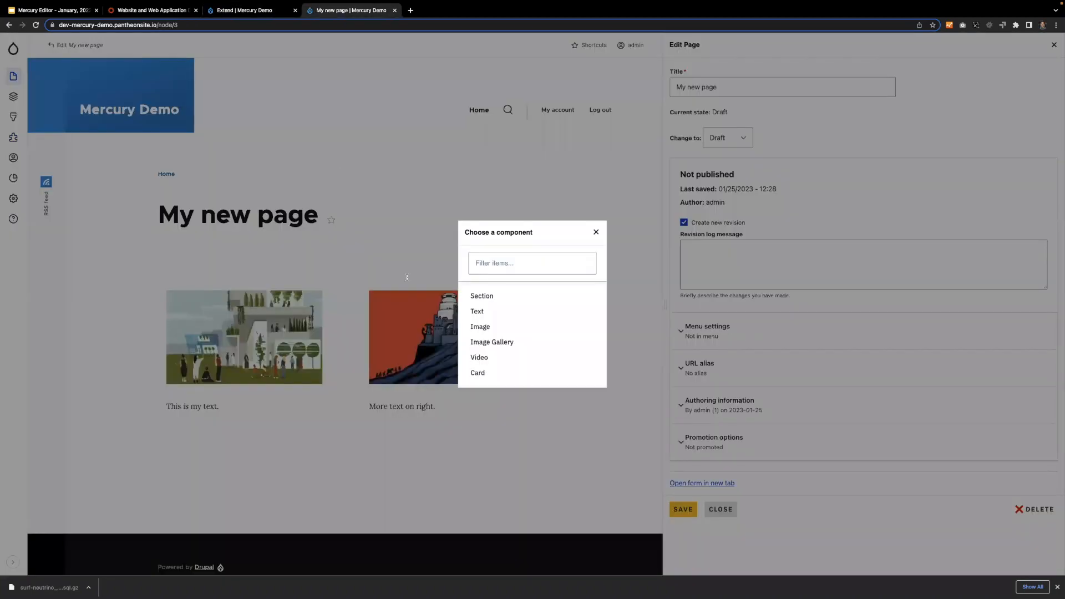
left_click(596, 232)
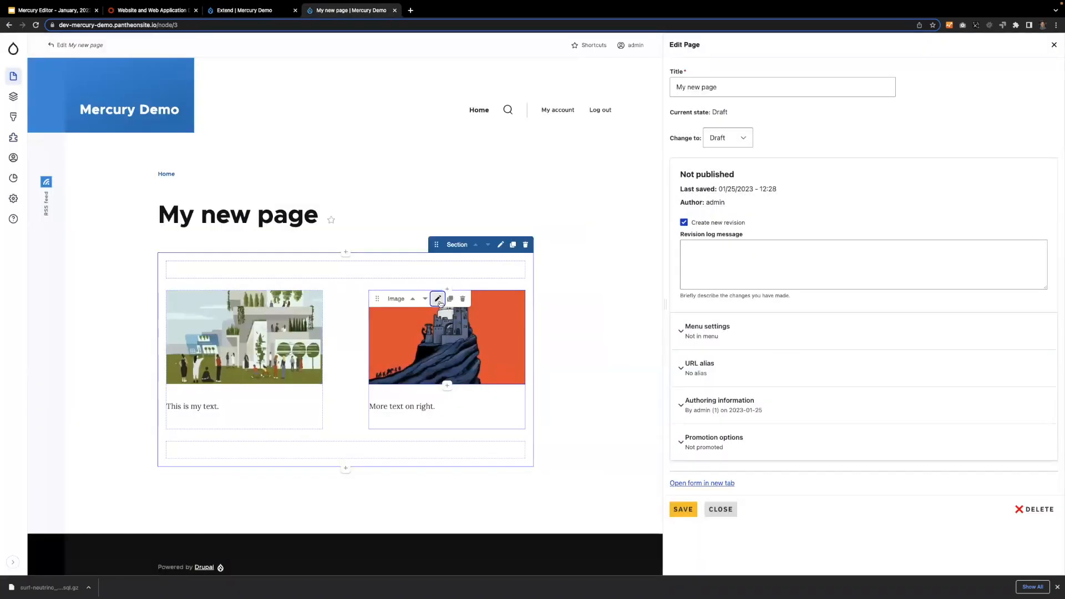
Open the edit form of the building image above "This is my text.", compare its Content and Styles views, and close it without saving.
left_click(235, 299)
left_click(114, 167)
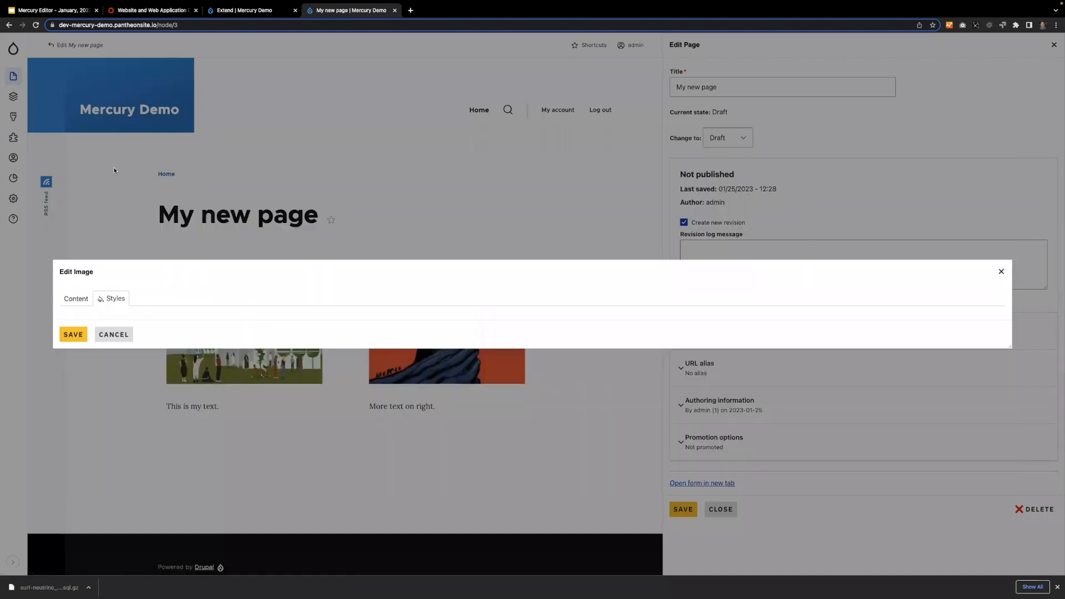
left_click(76, 300)
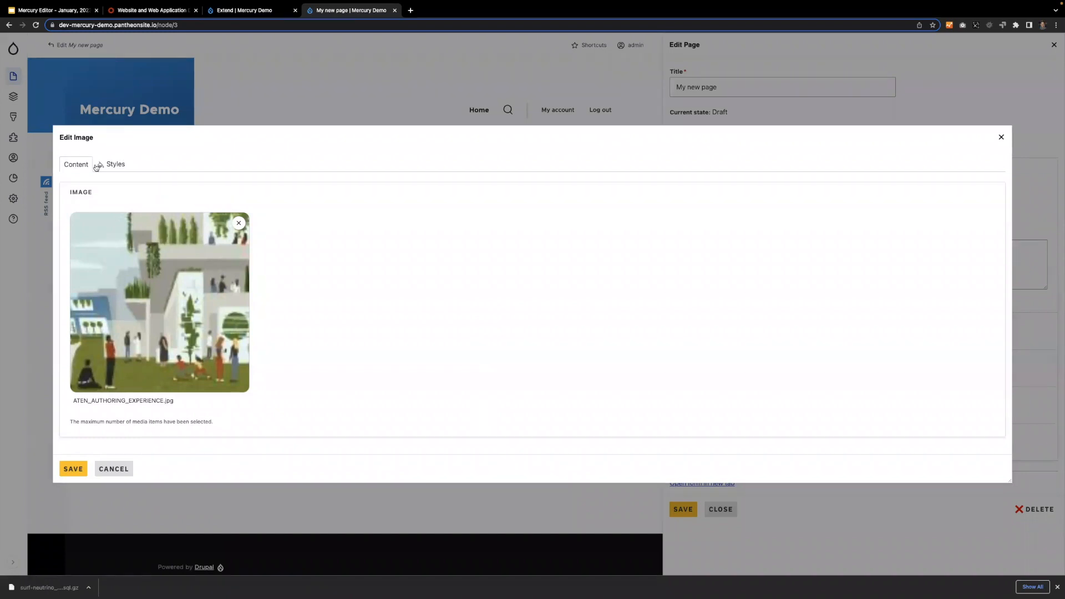
left_click(113, 163)
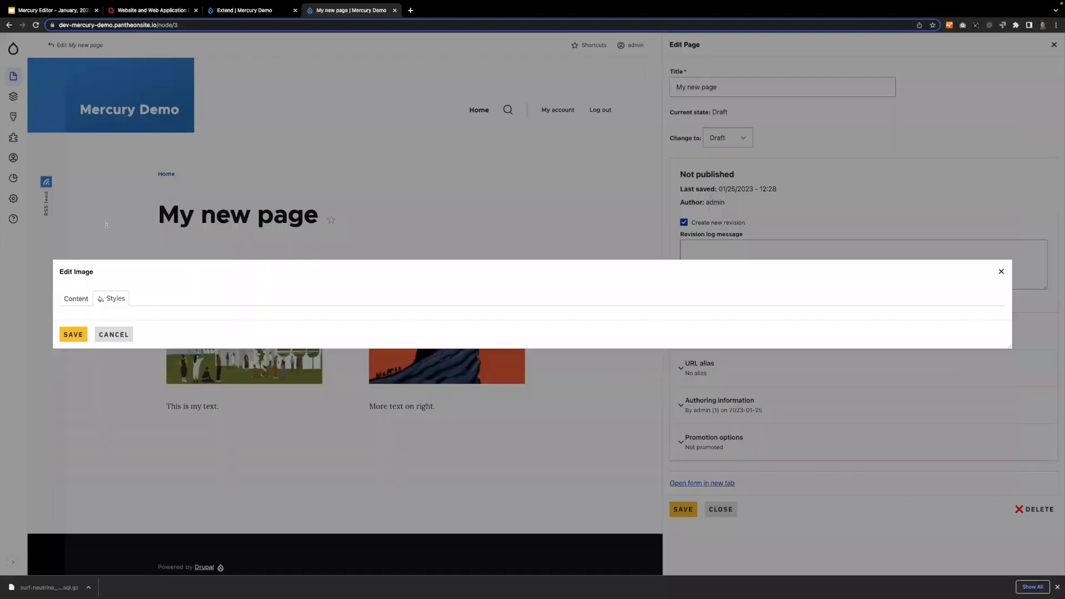
left_click(89, 300)
left_click(114, 162)
left_click(1002, 272)
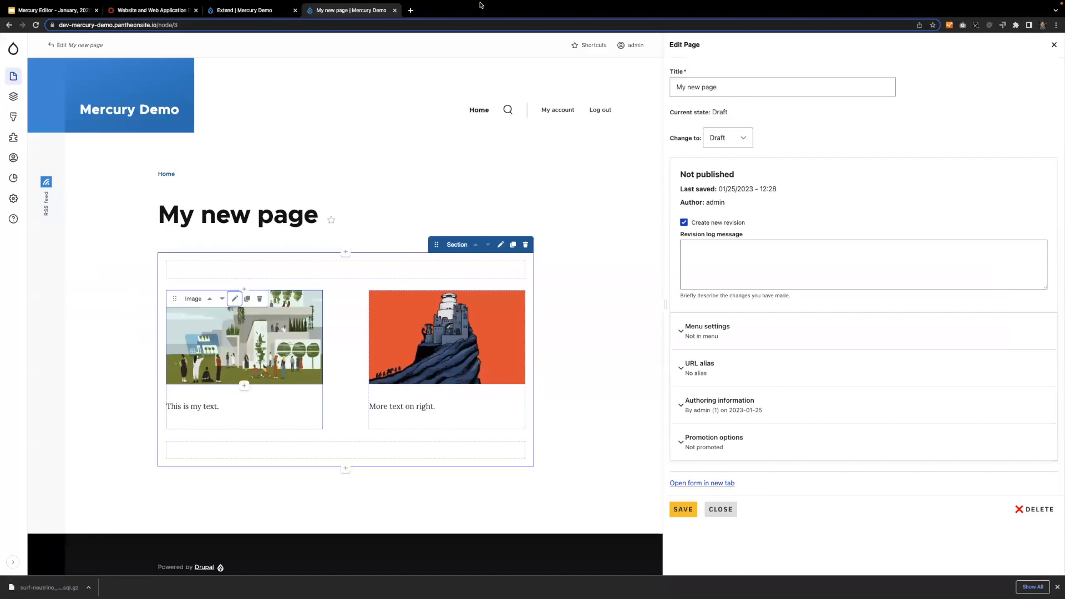
Return to the Extend page, review the Mercury Editor module entries, and collapse the Mercury Editor group.
left_click(226, 11)
scroll(183, 388, "down", 2)
scroll(180, 458, "up", 3)
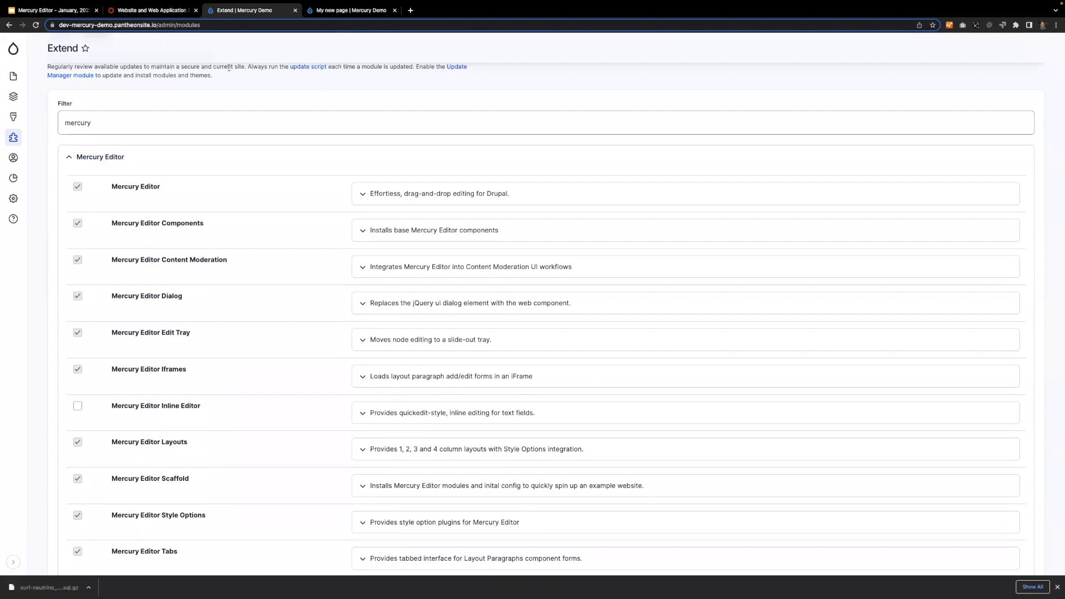
left_click(103, 156)
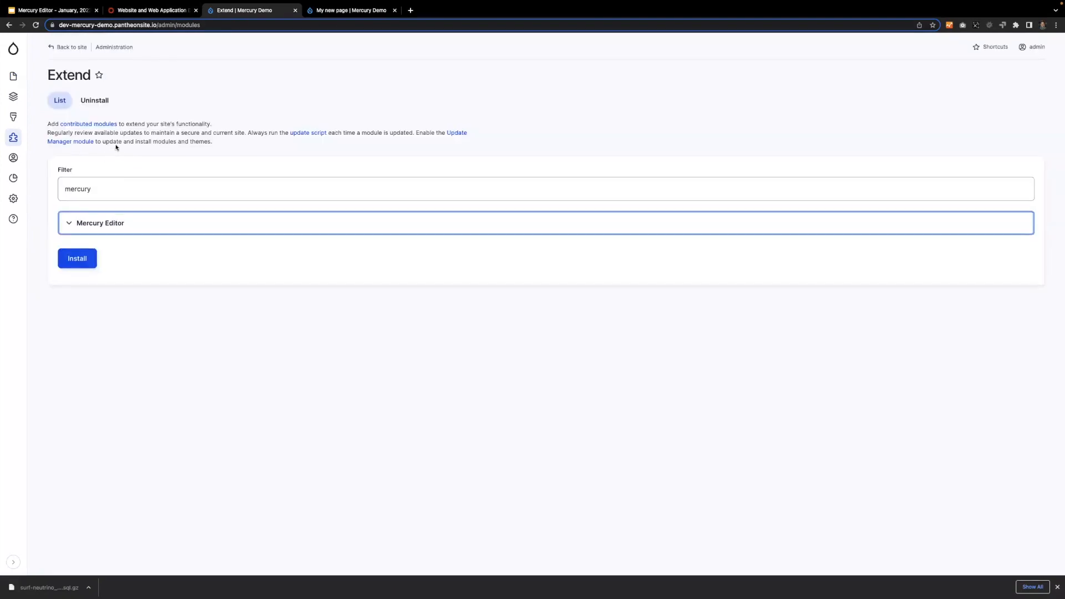
Open the Mercury Editor settings from the site configuration and examine the Edit Tray Settings.
left_click(11, 200)
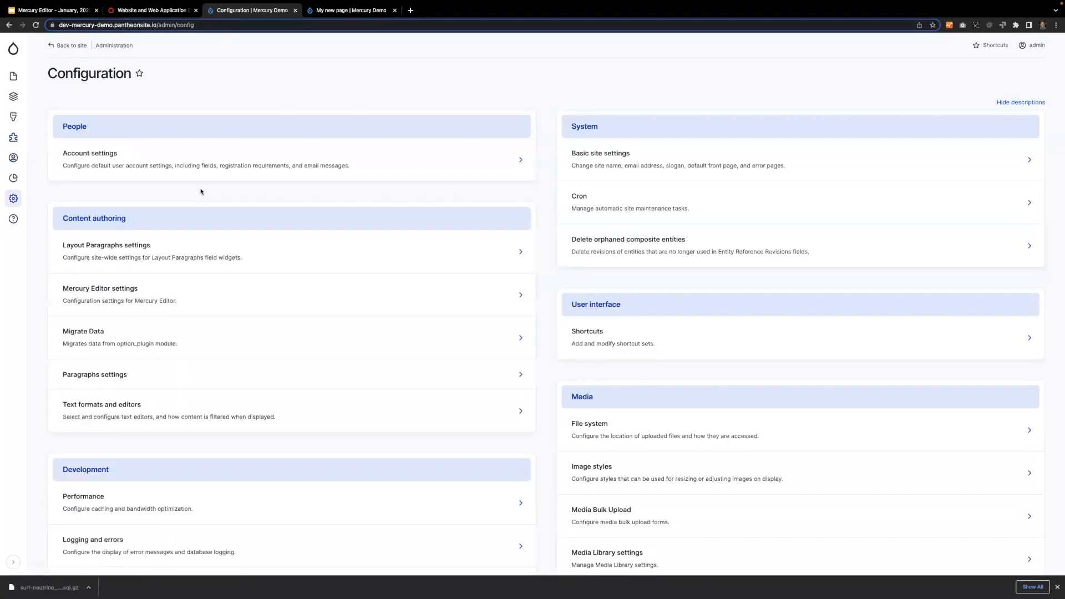
left_click(158, 304)
left_click(137, 98)
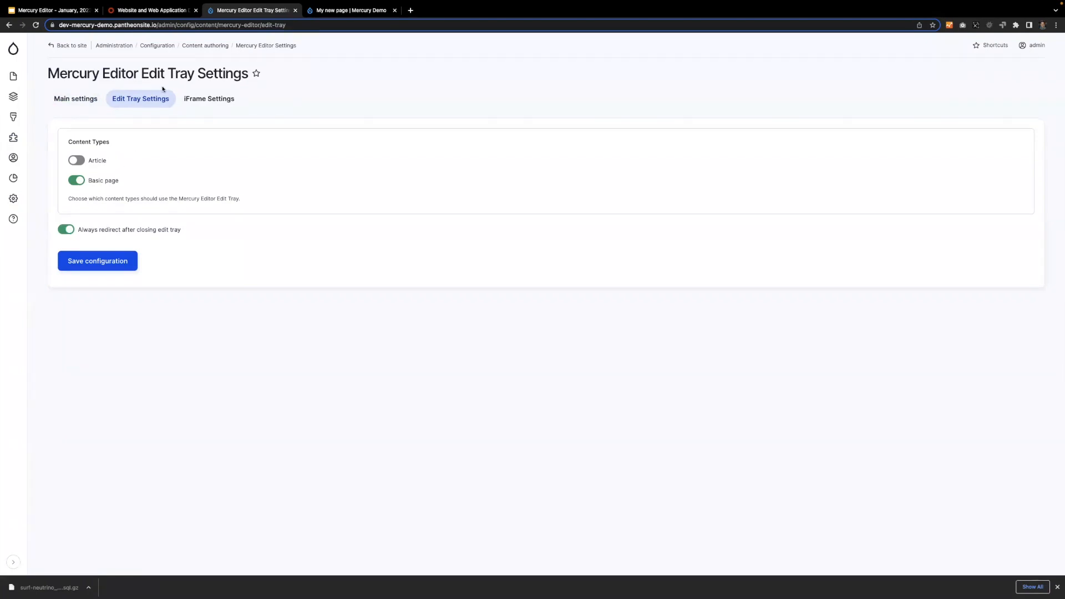
Examine the available themes in Mercury Editor's iFrame Settings and keep Claro selected.
left_click(218, 103)
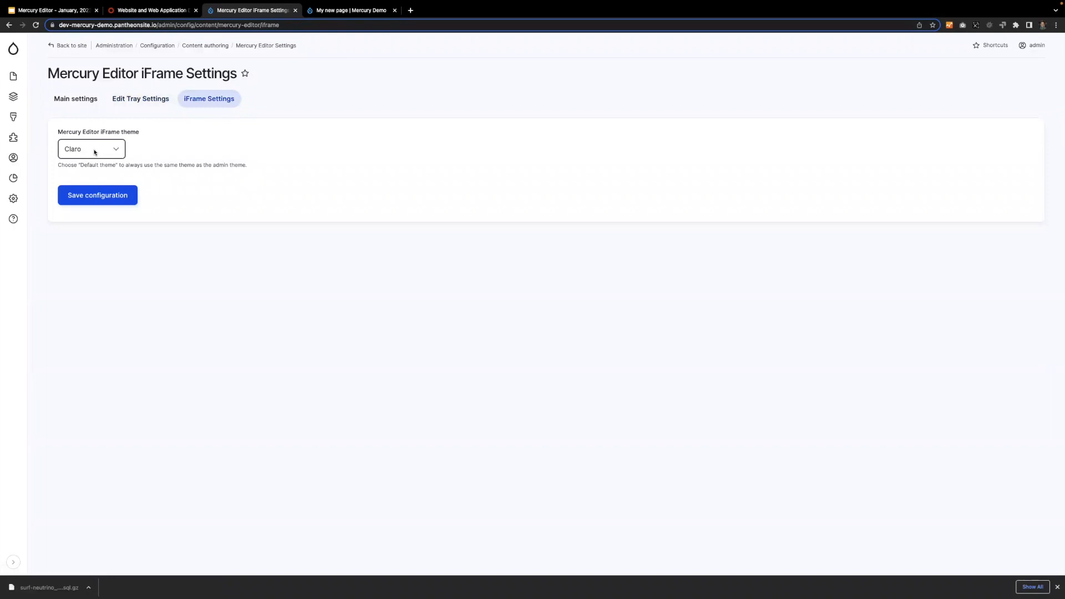
left_click(94, 152)
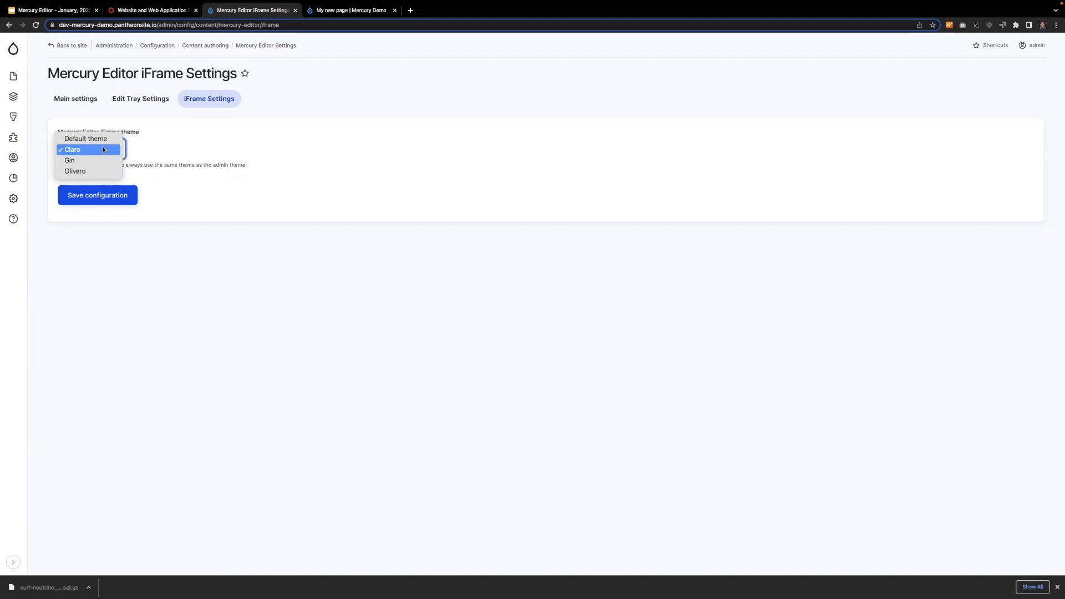
left_click(252, 140)
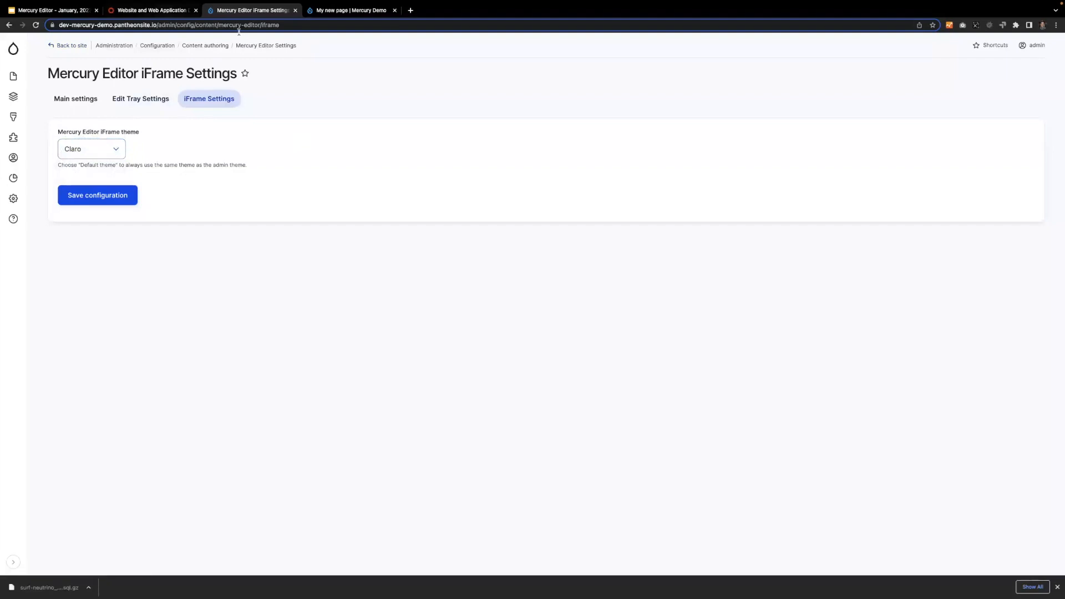
left_click(117, 151)
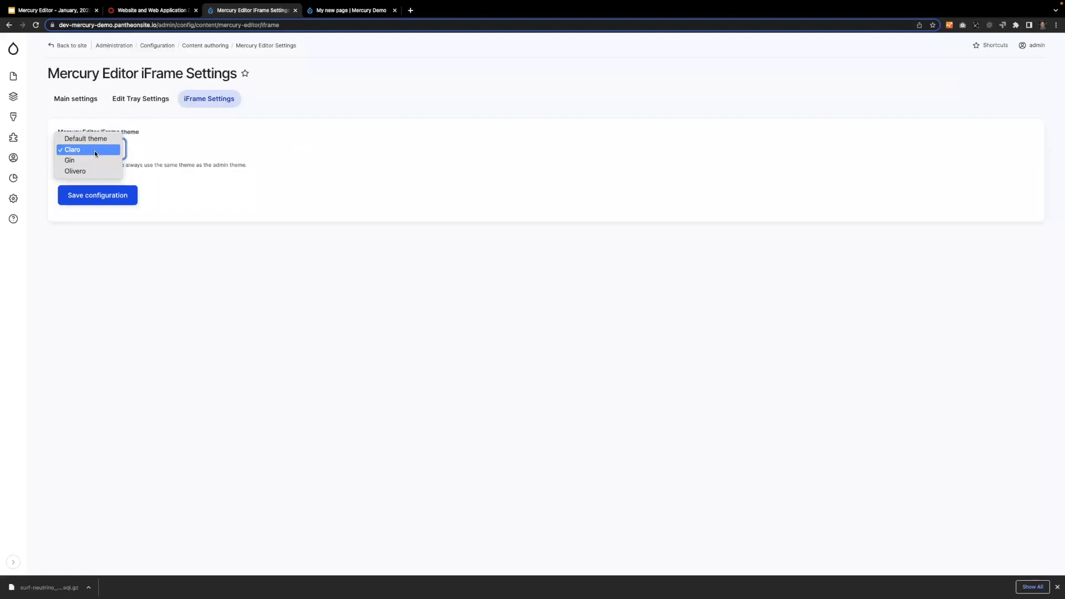
left_click(94, 151)
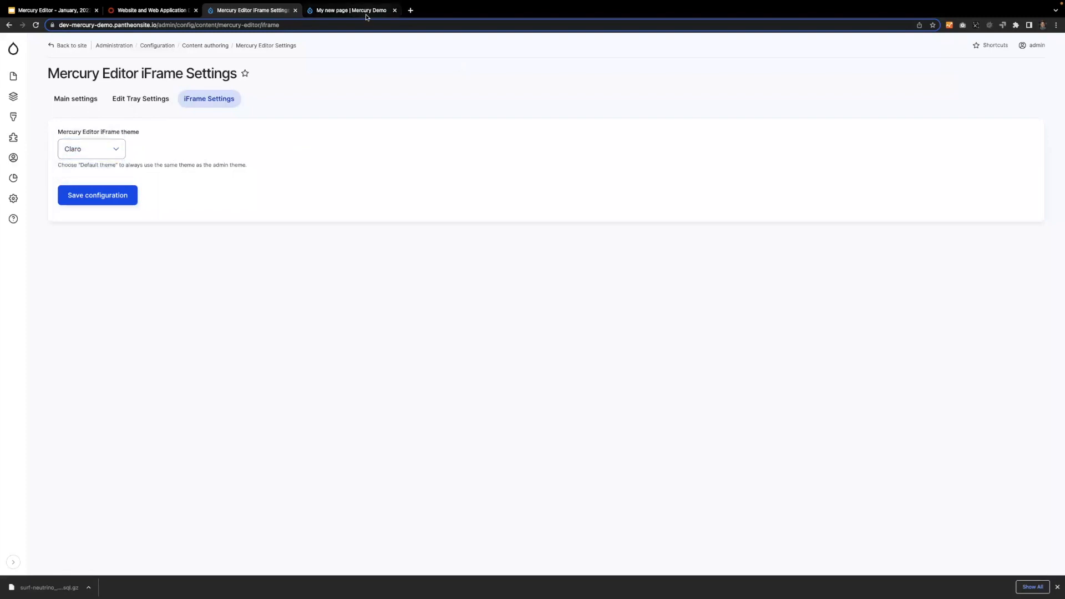
Narrow the Edit Page tray on My new page to give the page preview more width.
left_click(349, 10)
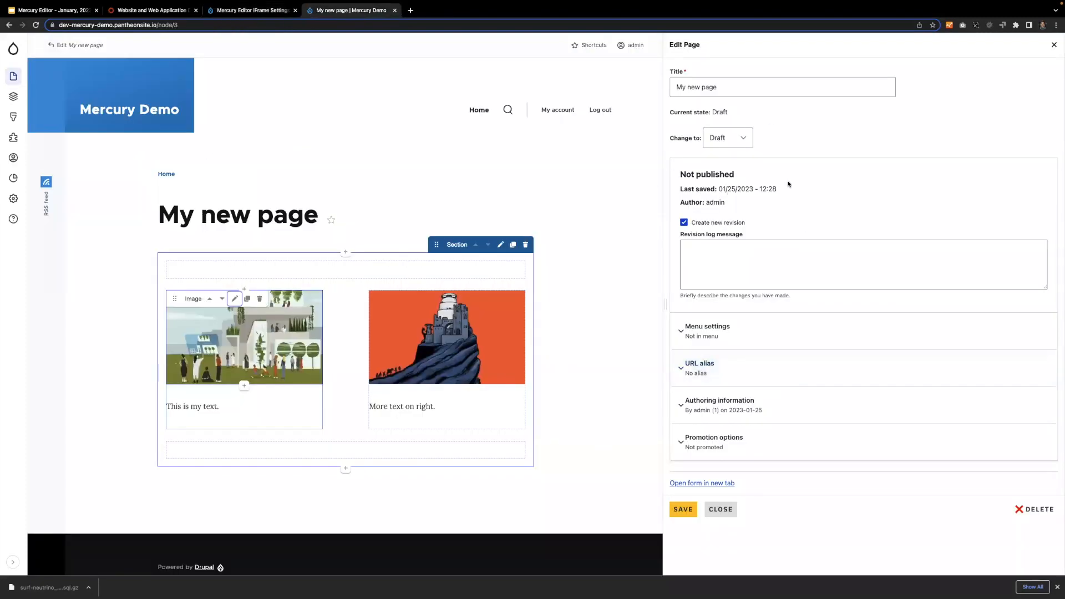
left_click_drag(665, 304, 731, 283)
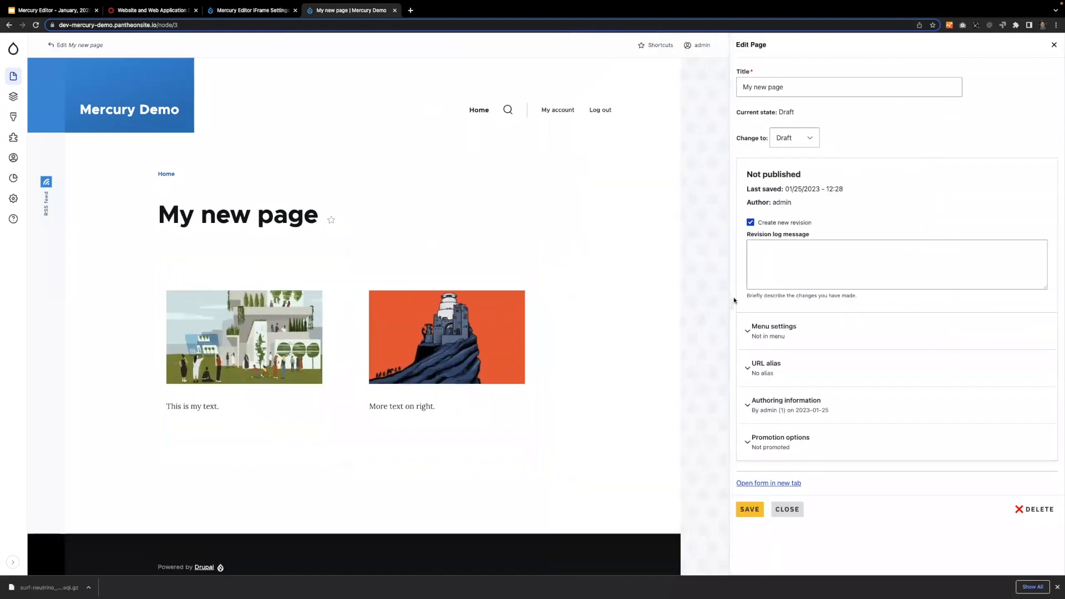
mouse_move(733, 301)
left_mouse_down()
mouse_move(689, 285)
mouse_move(731, 283)
left_mouse_up()
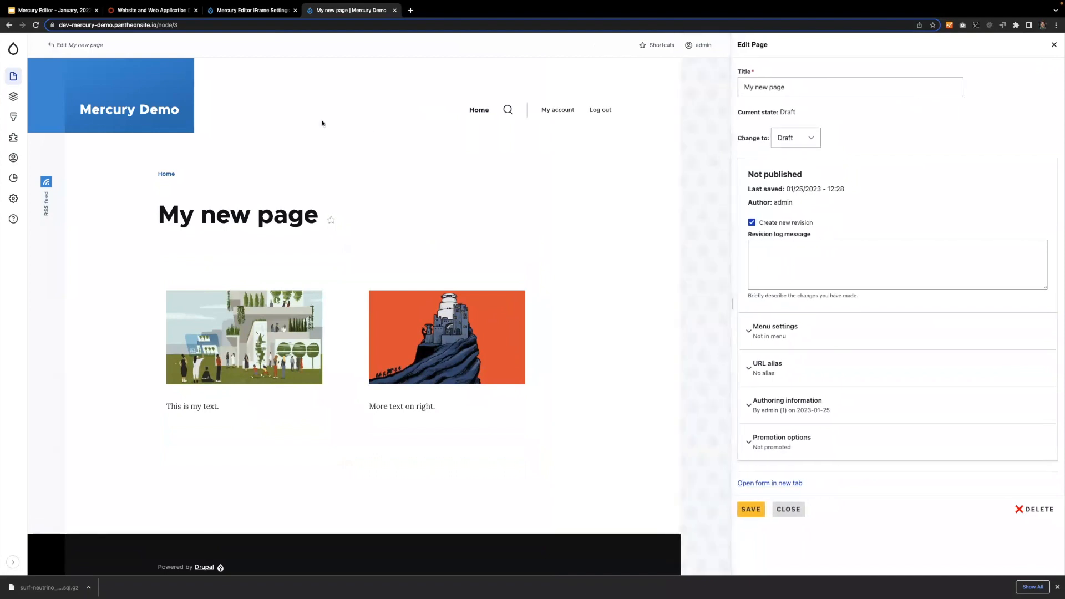
Switch to the "Mercury Editor - January, 2023" presentation in Google Slides, start the slideshow, and advance to the Mercury Editor Submodules slide.
left_click(235, 13)
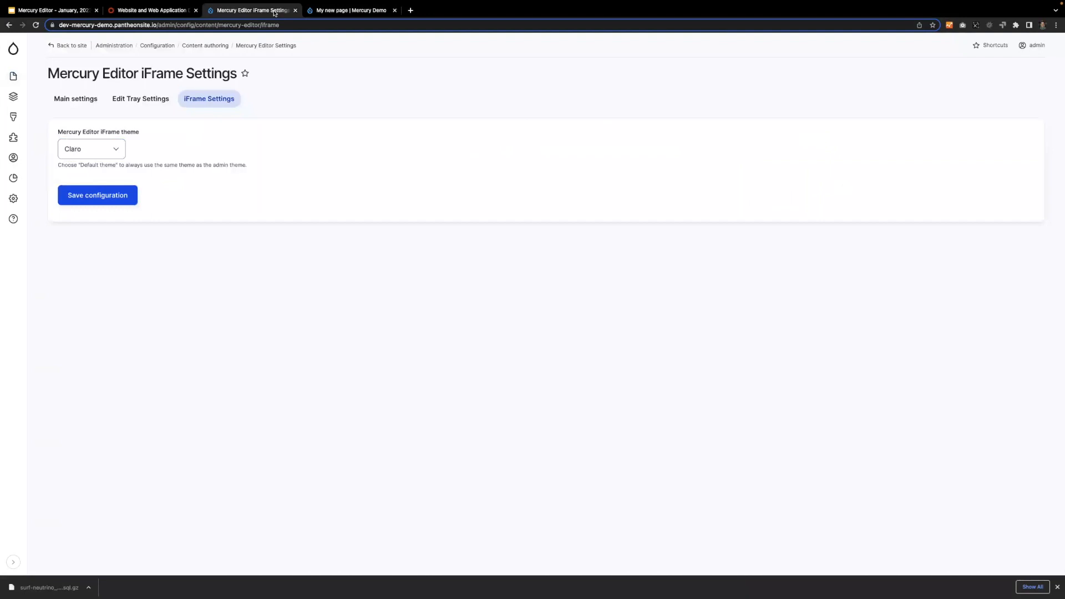
left_click(176, 11)
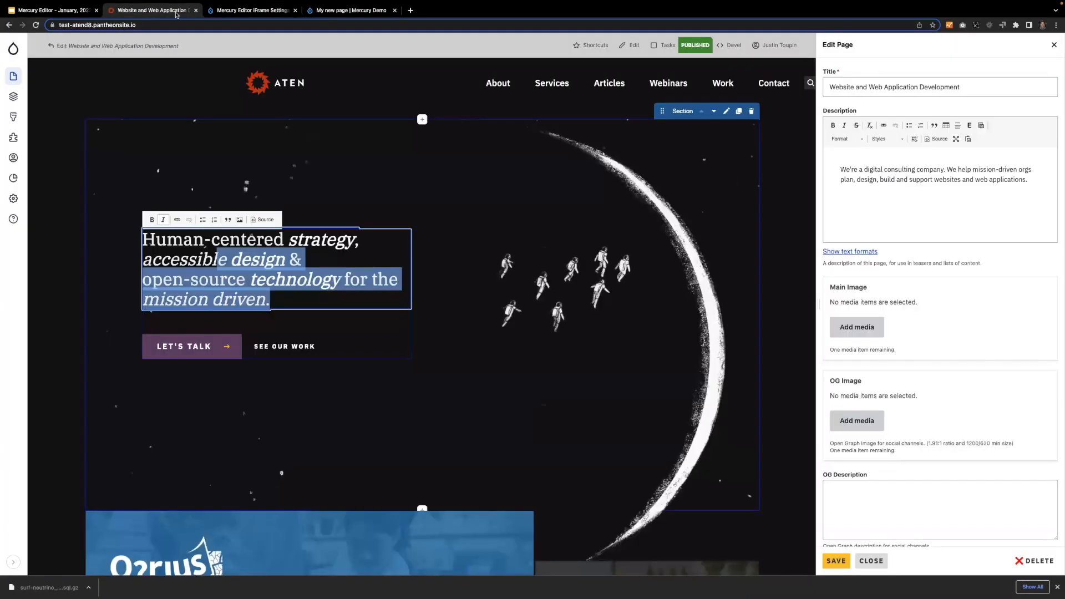
left_click(51, 10)
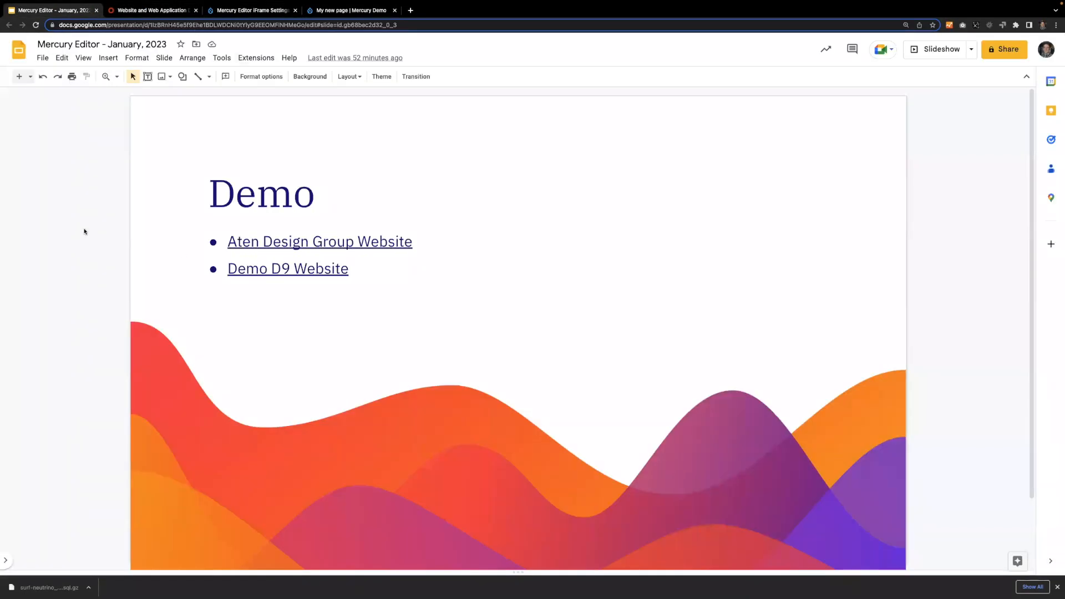
left_click(931, 54)
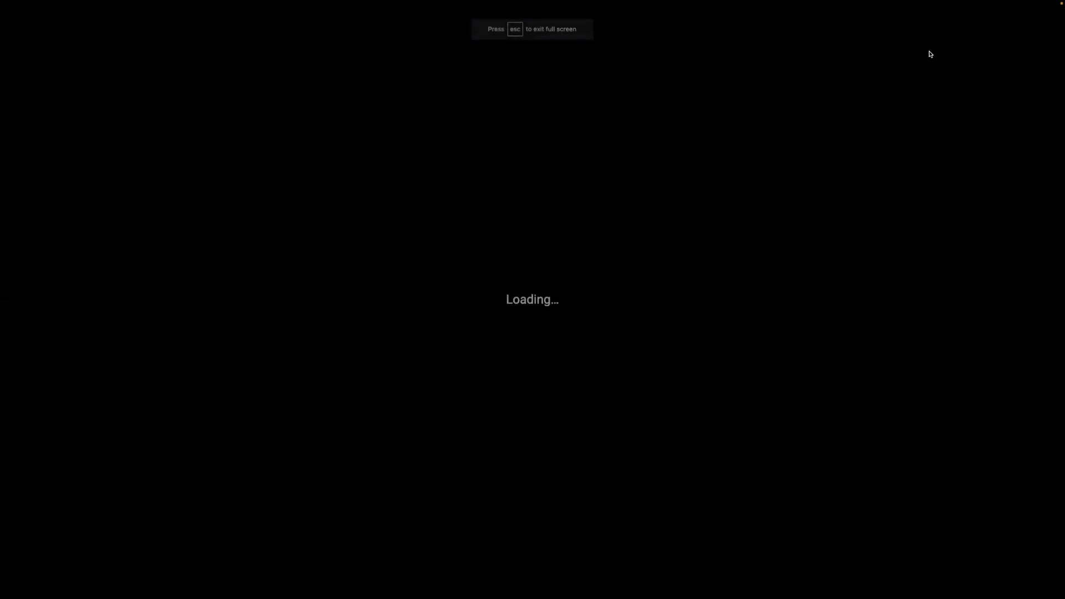
key("Right")
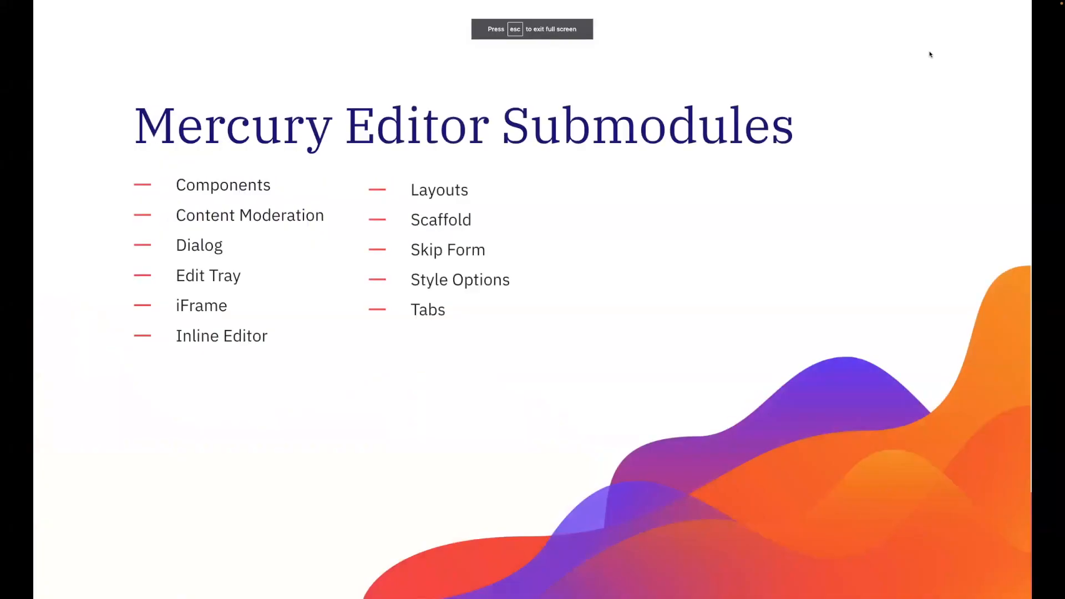